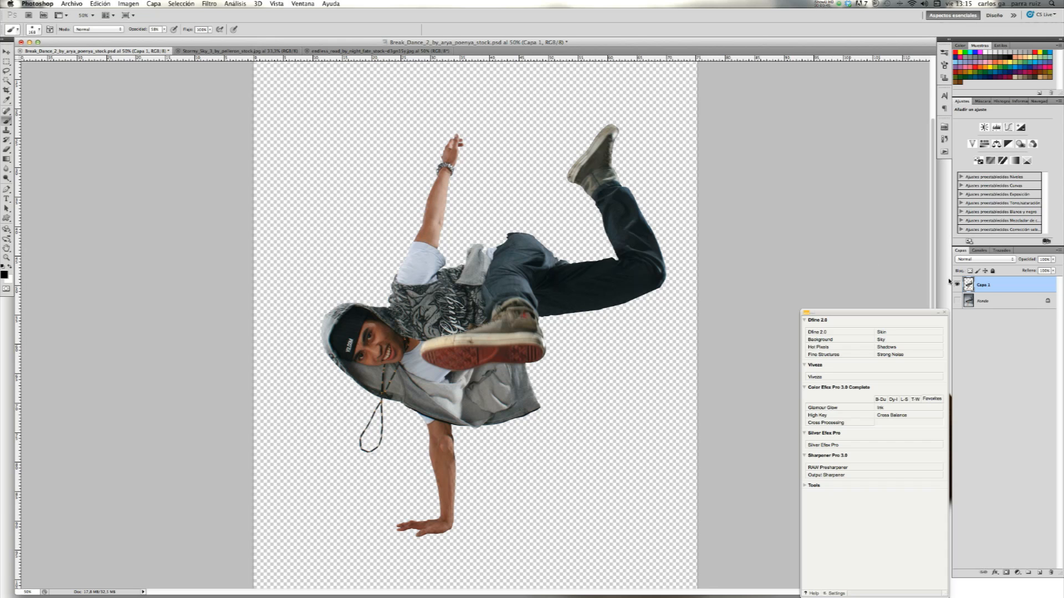
{"action": "key", "text": "super+Tab"}
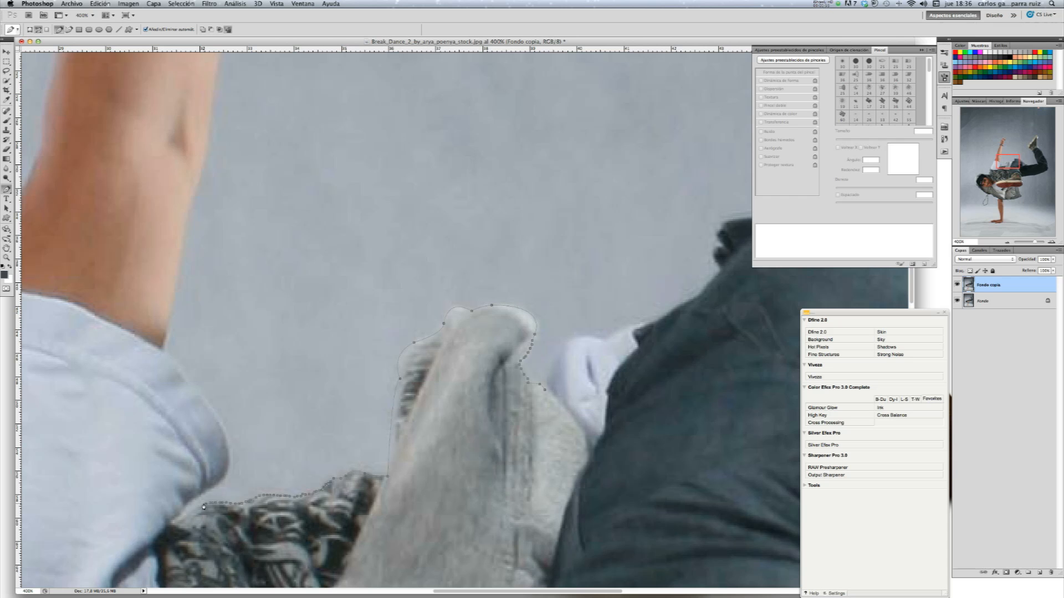
{"action": "scroll", "coordinate": [239, 272], "scroll_direction": "up", "scroll_amount": 1}
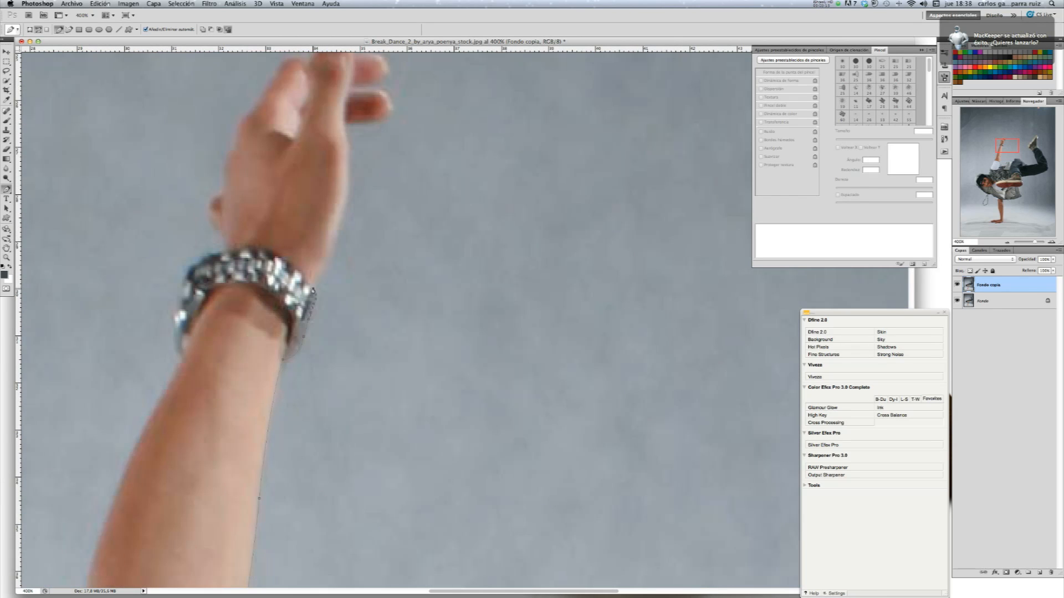
{"action": "scroll", "coordinate": [317, 89], "scroll_direction": "up", "scroll_amount": 2}
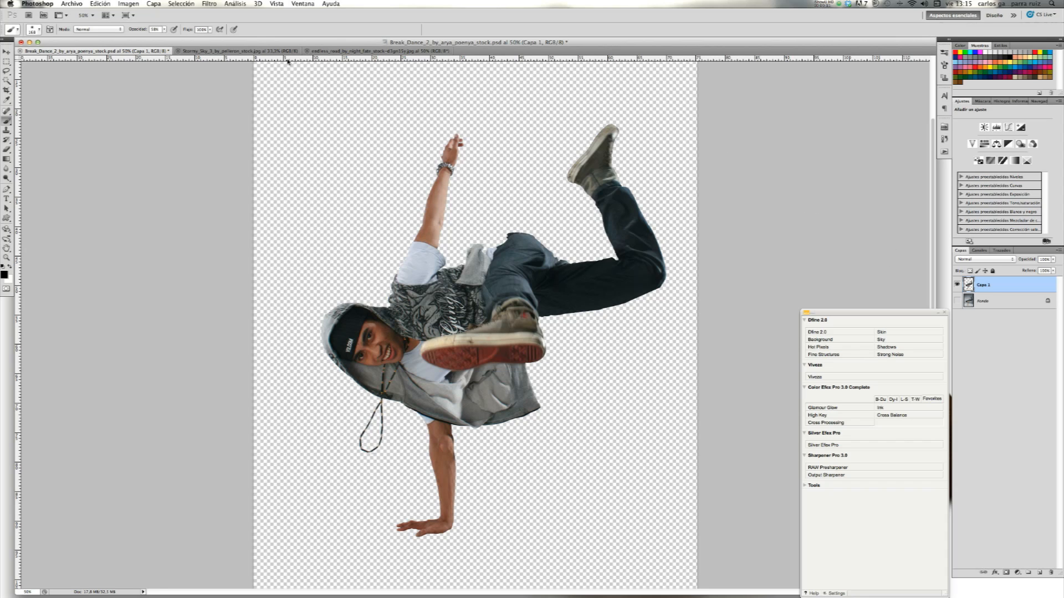
- Frame a crop on the endless road image with the Crop tool, narrowing both sides around the centred road
{"action": "left_click", "coordinate": [272, 51]}
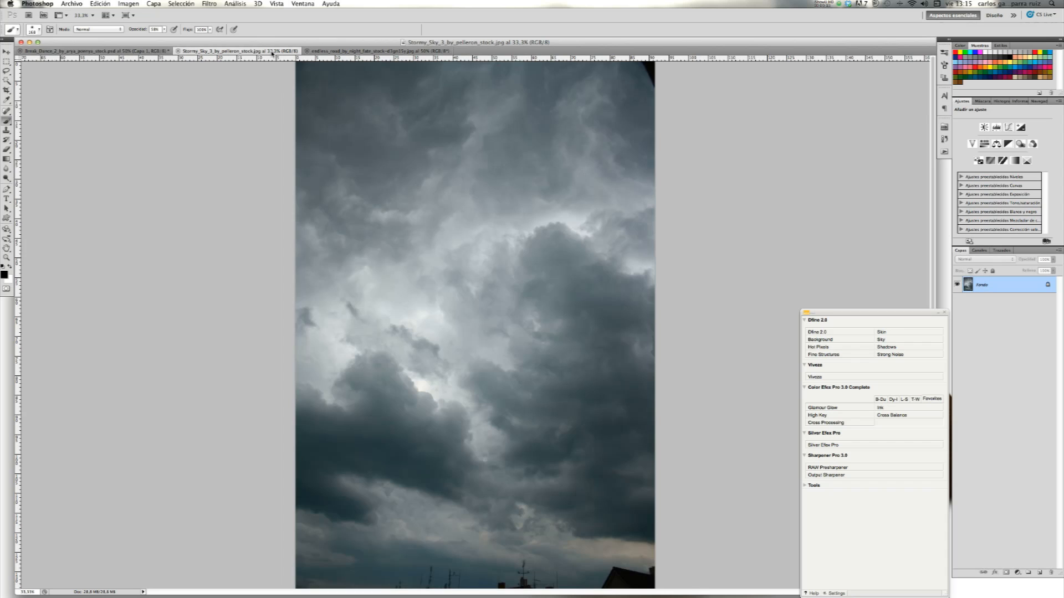
{"action": "left_click", "coordinate": [350, 51]}
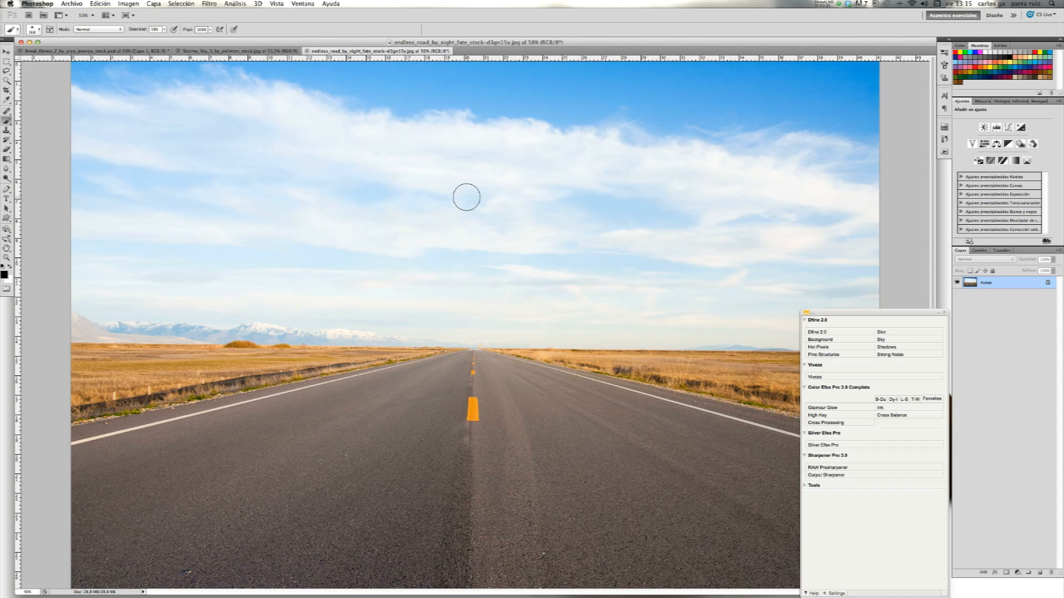
{"action": "left_click", "coordinate": [1034, 102]}
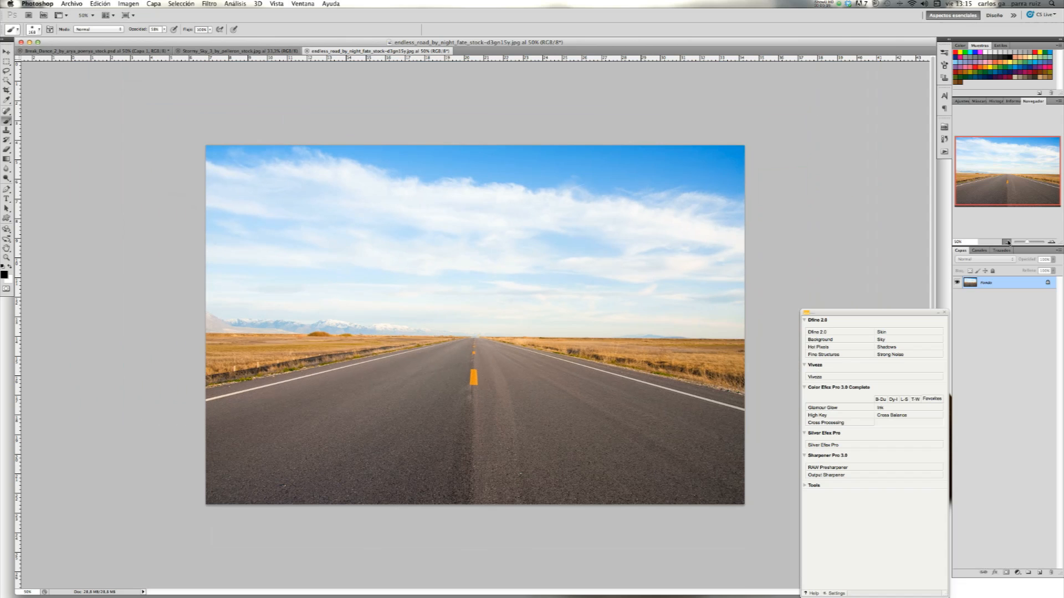
{"action": "left_click", "coordinate": [1004, 243]}
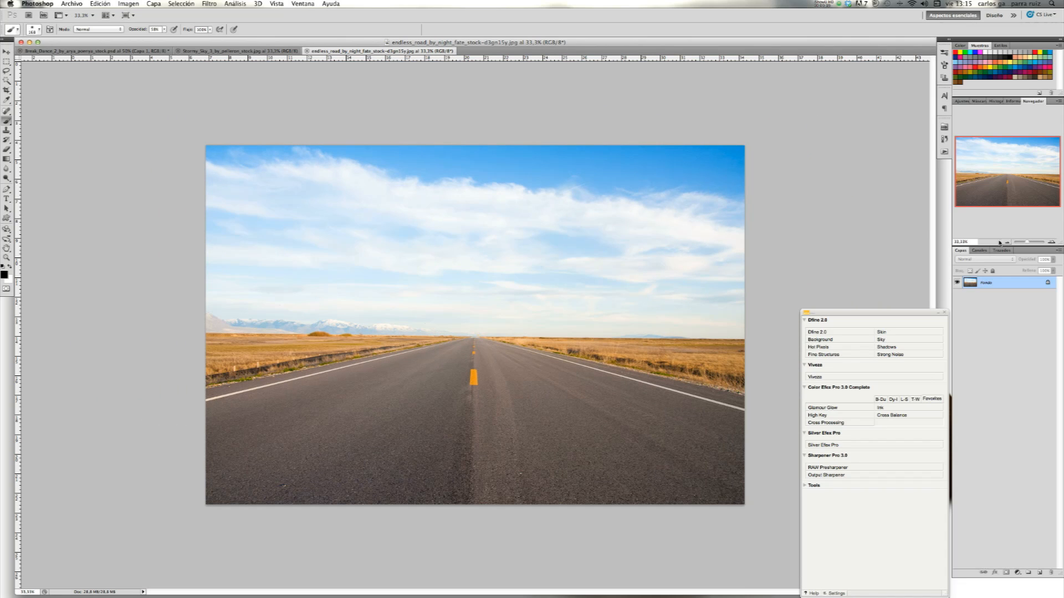
{"action": "left_click", "coordinate": [7, 90]}
{"action": "left_click_drag", "start_coordinate": [190, 135], "coordinate": [805, 513]}
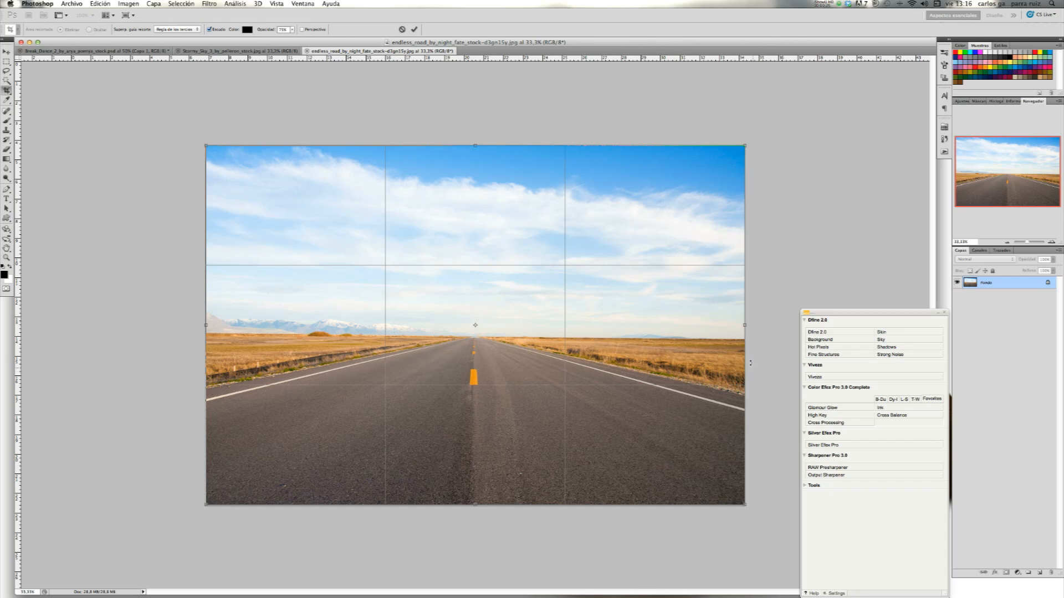
{"action": "left_click_drag", "start_coordinate": [740, 324], "coordinate": [642, 329]}
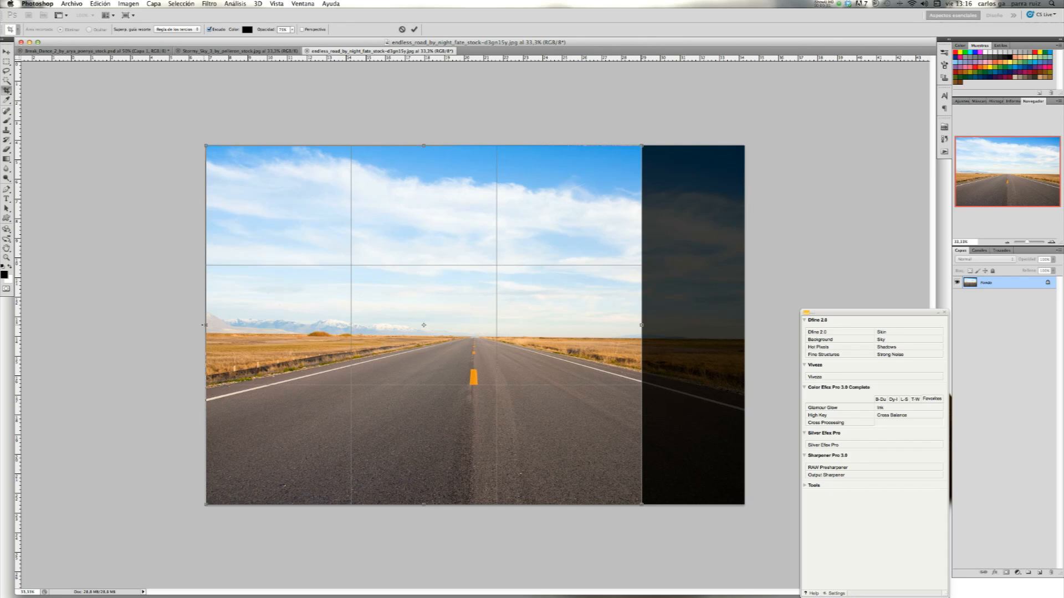
{"action": "left_click_drag", "start_coordinate": [204, 325], "coordinate": [323, 326]}
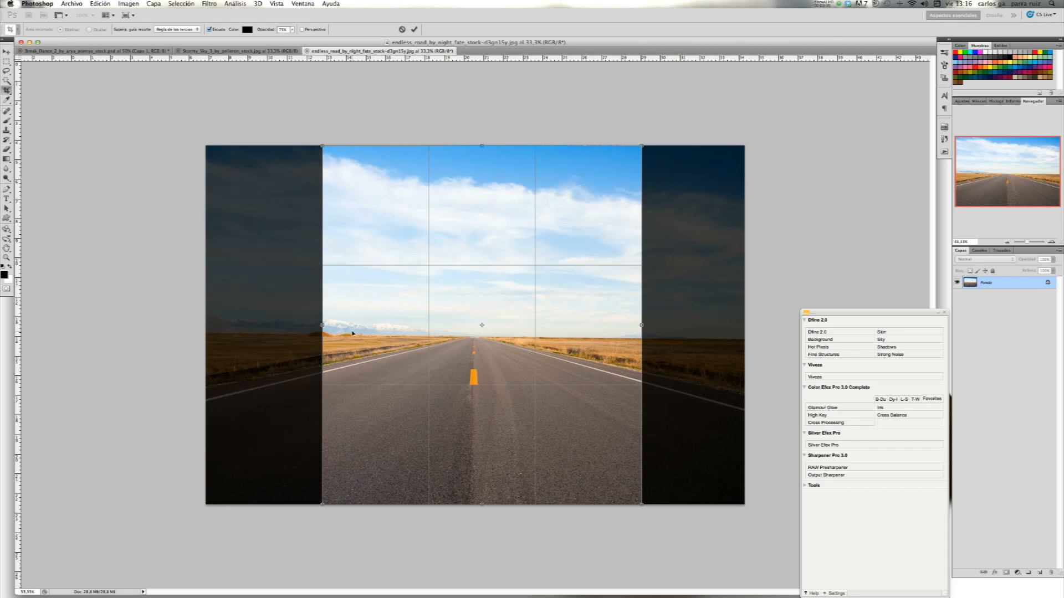
{"action": "left_click_drag", "start_coordinate": [641, 325], "coordinate": [657, 326]}
{"action": "left_click_drag", "start_coordinate": [388, 314], "coordinate": [374, 314]}
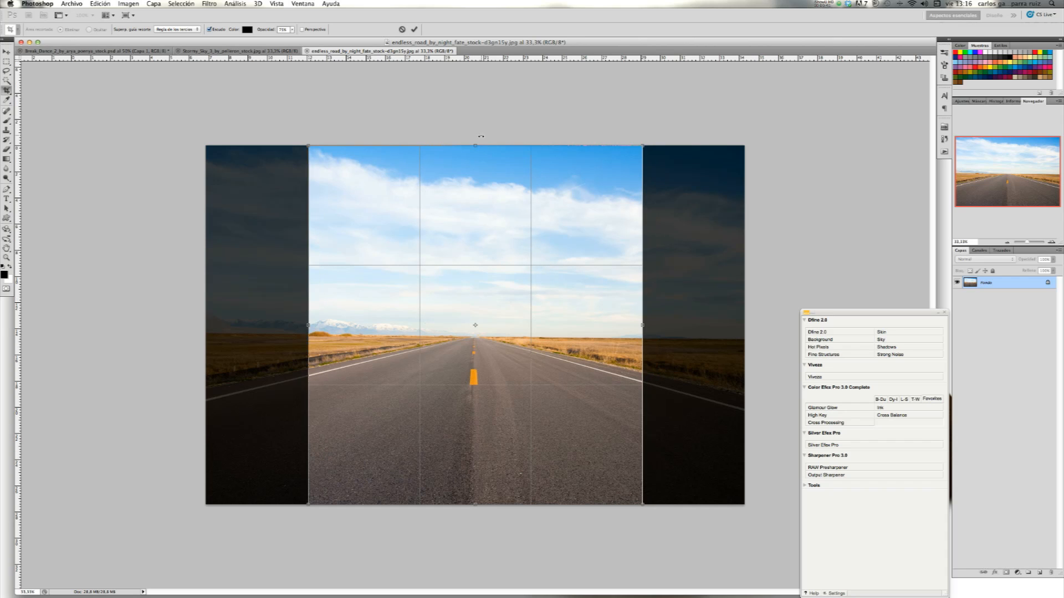
- Extend the crop frame above the blue sky into a portrait format, adjust its side edges and apply the crop
{"action": "left_click_drag", "start_coordinate": [479, 145], "coordinate": [481, 62]}
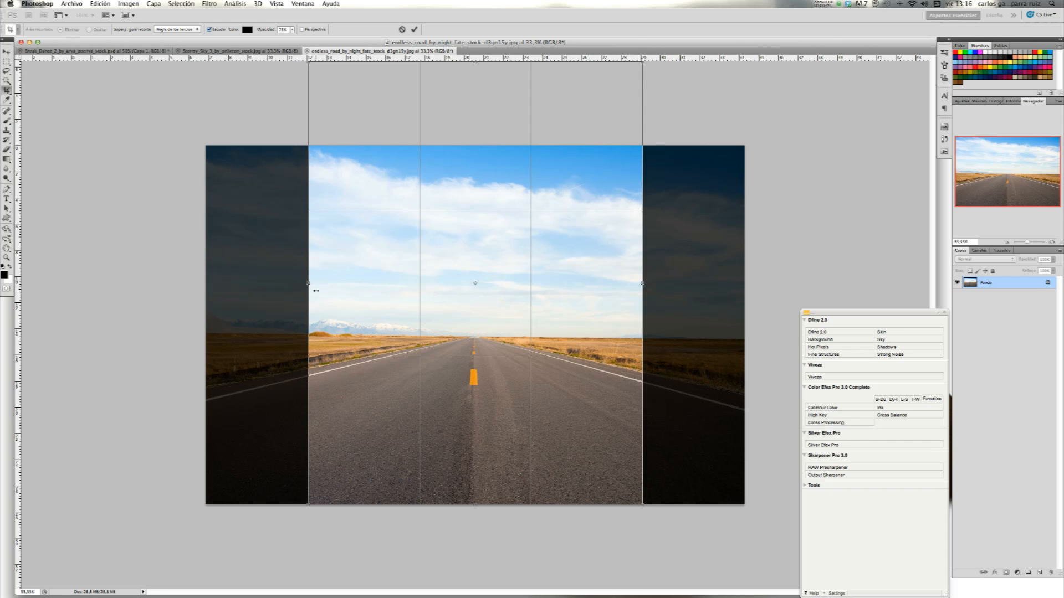
{"action": "left_click_drag", "start_coordinate": [308, 283], "coordinate": [304, 283]}
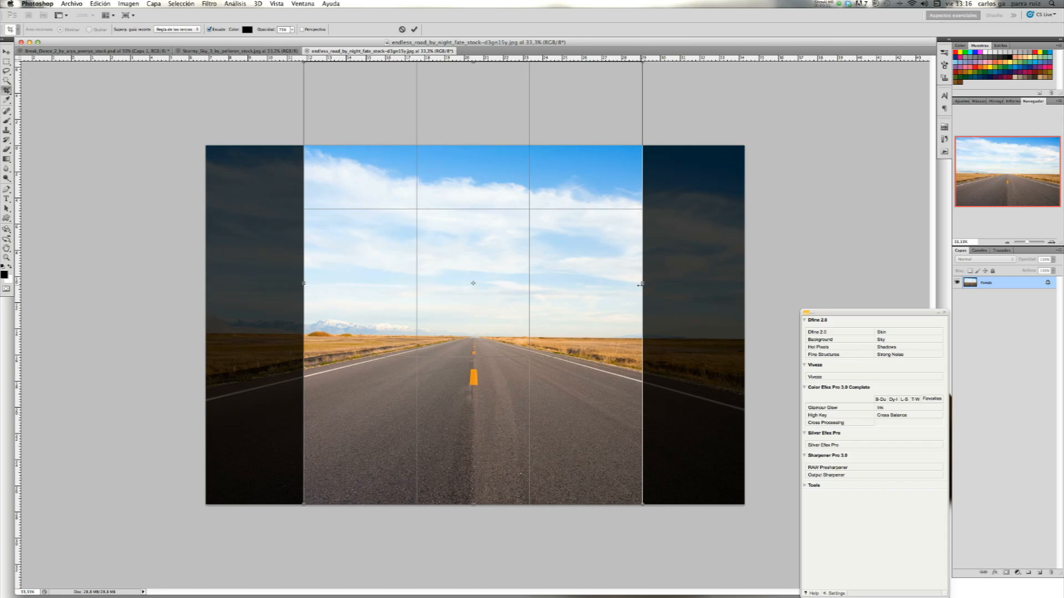
{"action": "left_click_drag", "start_coordinate": [641, 283], "coordinate": [594, 298]}
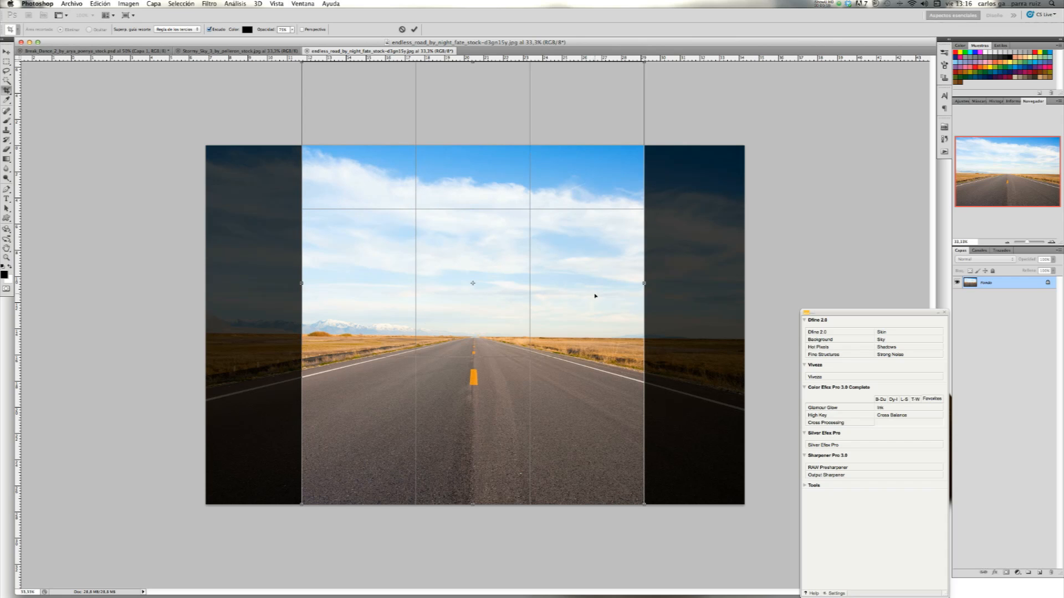
{"action": "left_click", "coordinate": [415, 30]}
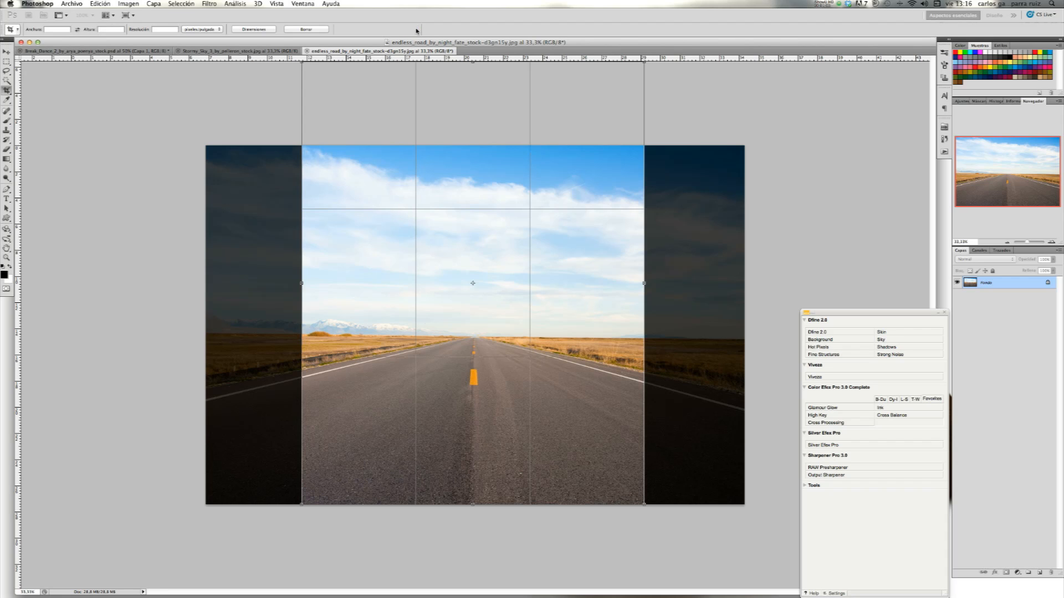
- Copy the stormy sky image into the road document with the Move tool and accept the colour profile conversion
{"action": "left_click", "coordinate": [247, 51]}
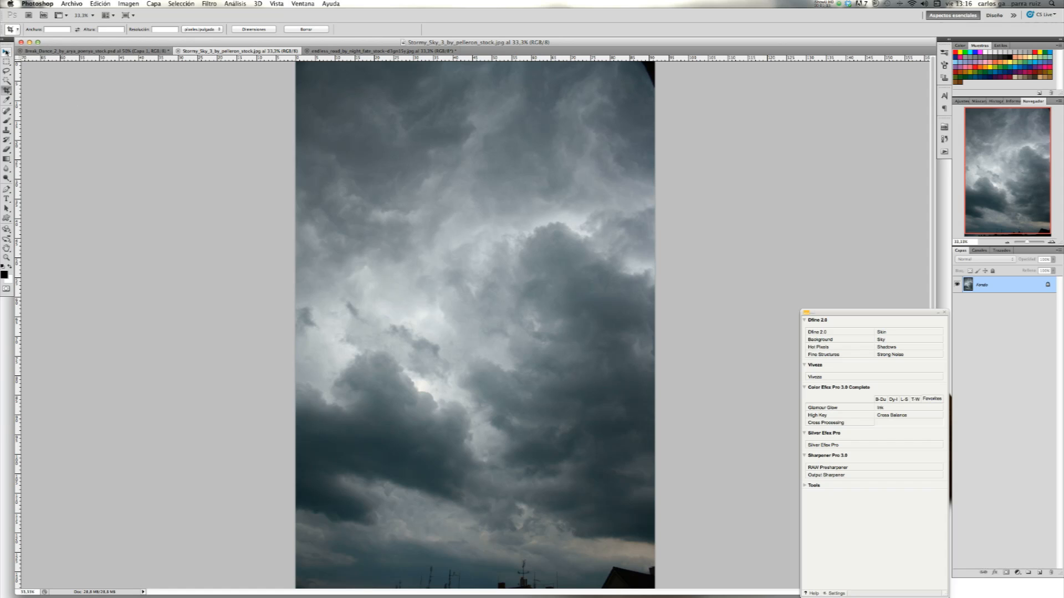
{"action": "key", "text": "v"}
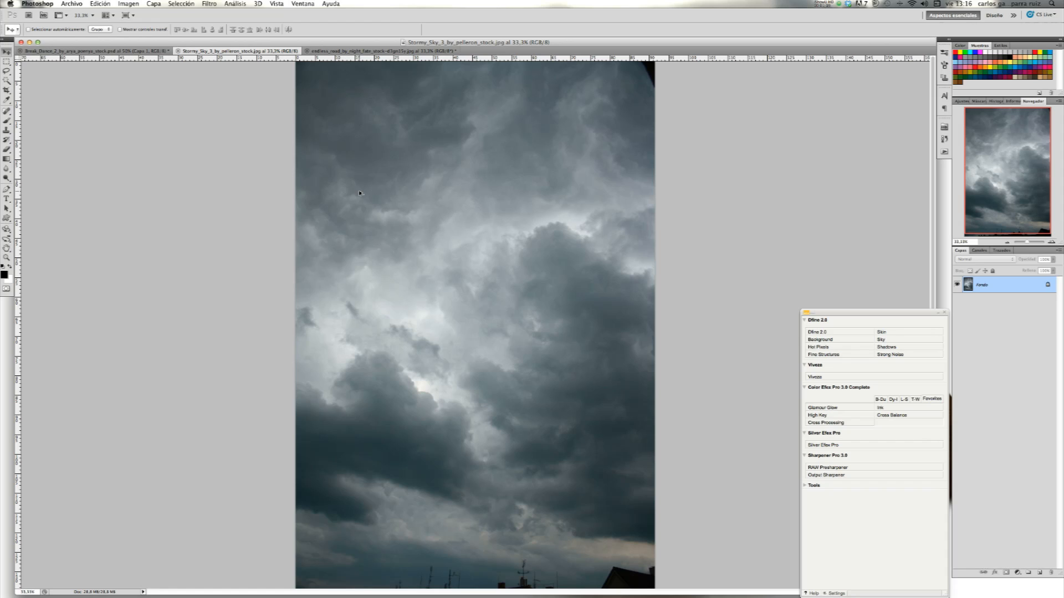
{"action": "left_click_drag", "start_coordinate": [360, 194], "coordinate": [353, 52]}
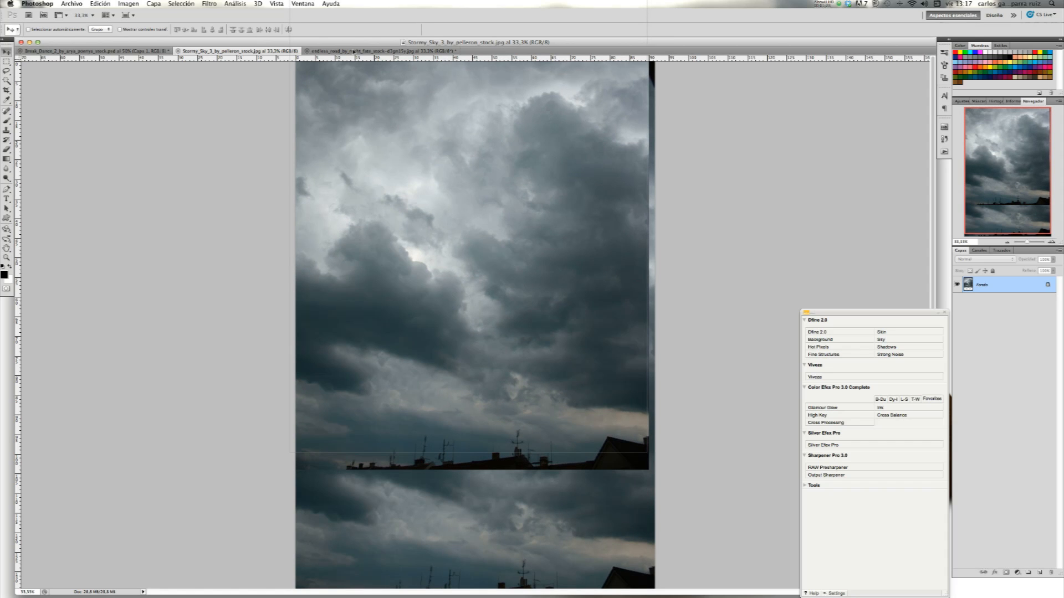
{"action": "left_click_drag", "start_coordinate": [353, 51], "coordinate": [381, 214]}
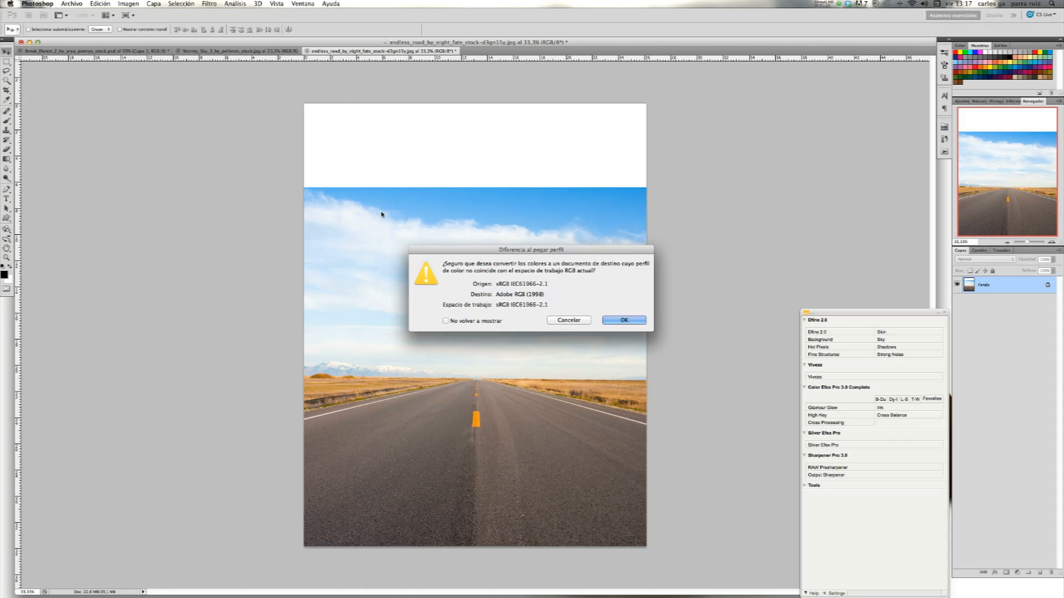
{"action": "left_click", "coordinate": [640, 322]}
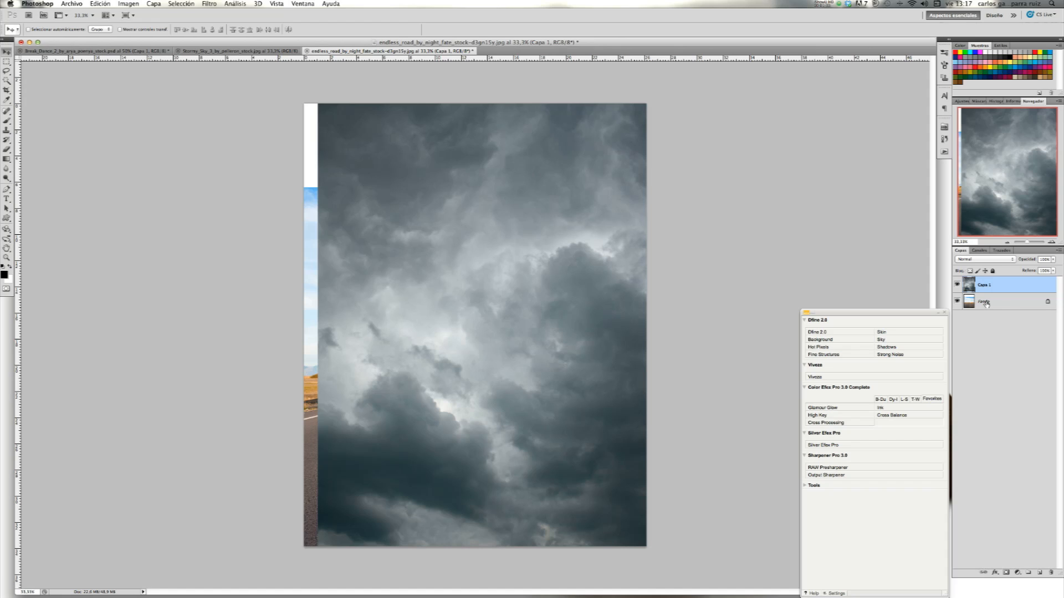
- Convert the road background into an editable layer and rename it Carretera
{"action": "double_click", "coordinate": [993, 303]}
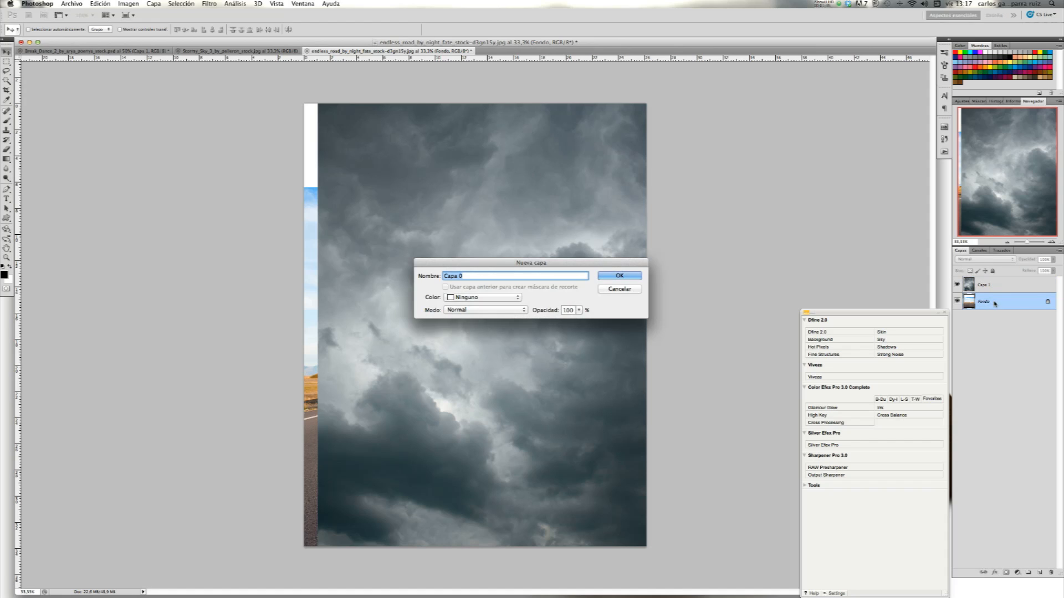
{"action": "left_click", "coordinate": [632, 275]}
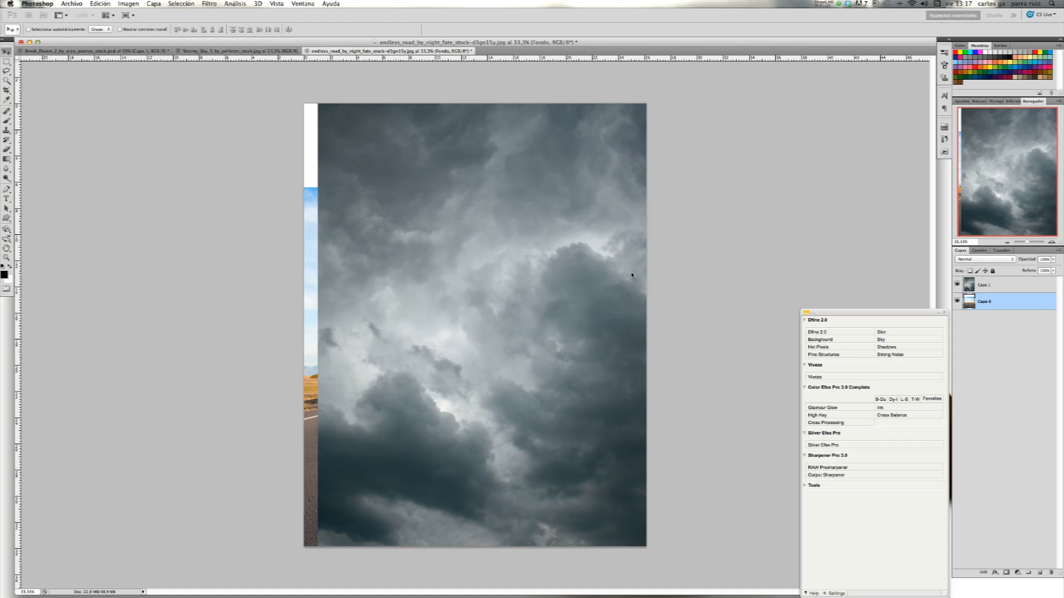
{"action": "double_click", "coordinate": [985, 302]}
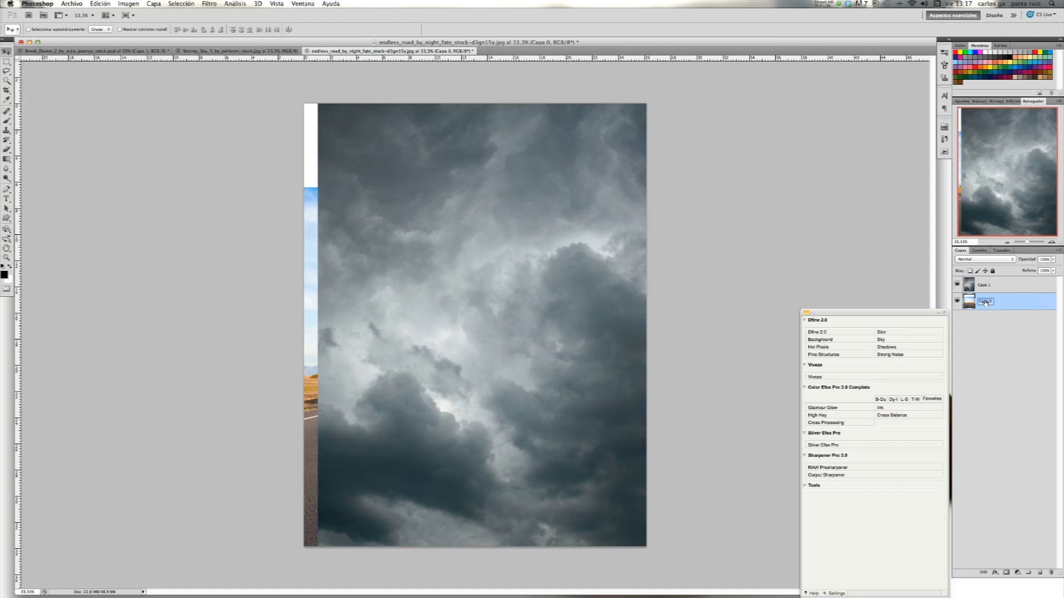
{"action": "type", "text": "Carretera"}
{"action": "key", "text": "Return"}
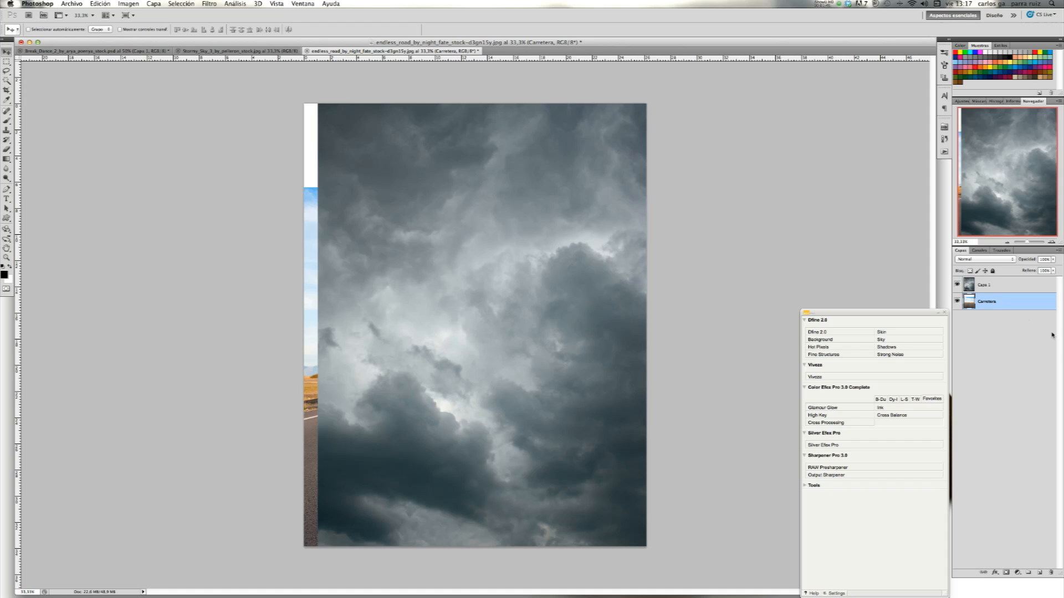
- Rename the stormy sky layer Cielo and place it below the Carretera layer
{"action": "double_click", "coordinate": [984, 285]}
{"action": "type", "text": "Cielo"}
{"action": "key", "text": "Return"}
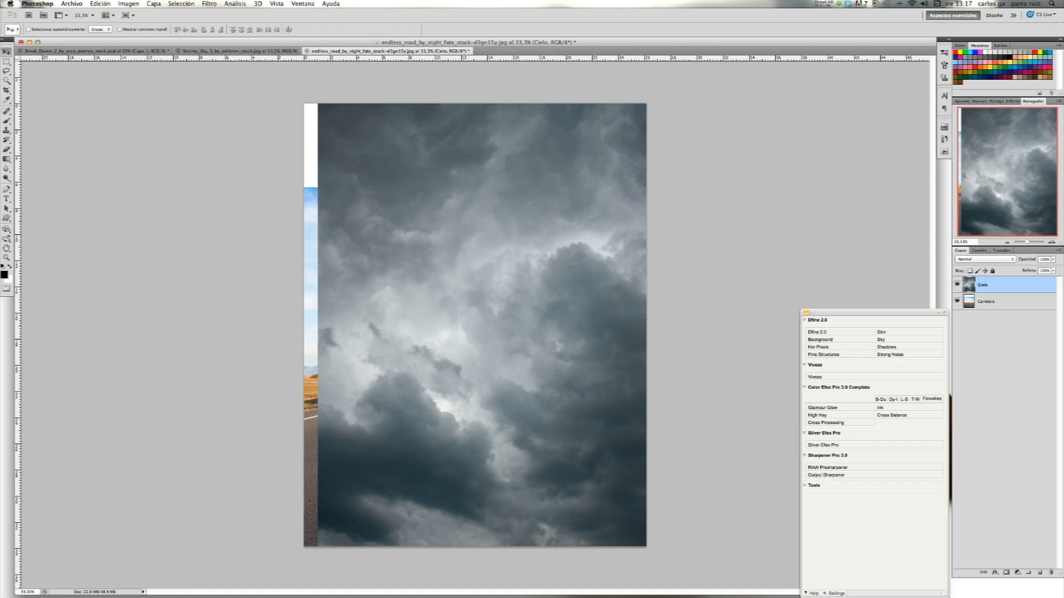
{"action": "left_click_drag", "start_coordinate": [1010, 286], "coordinate": [1008, 309]}
{"action": "left_click", "coordinate": [1006, 286]}
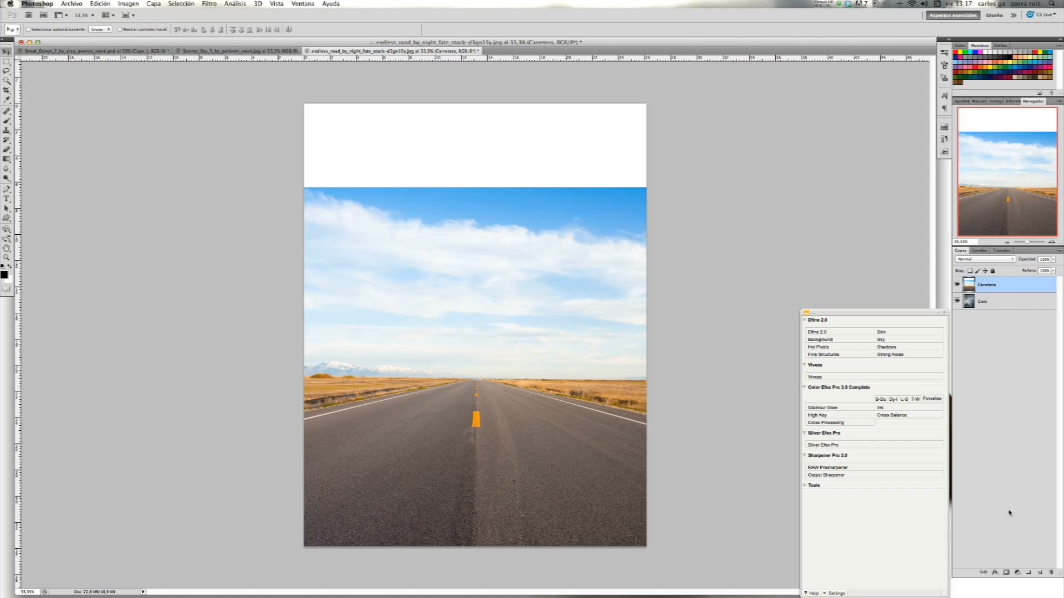
- Add a layer mask to Carretera and apply a short vertical black-to-white gradient at the horizon to hide the blue sky
{"action": "left_click", "coordinate": [1007, 572]}
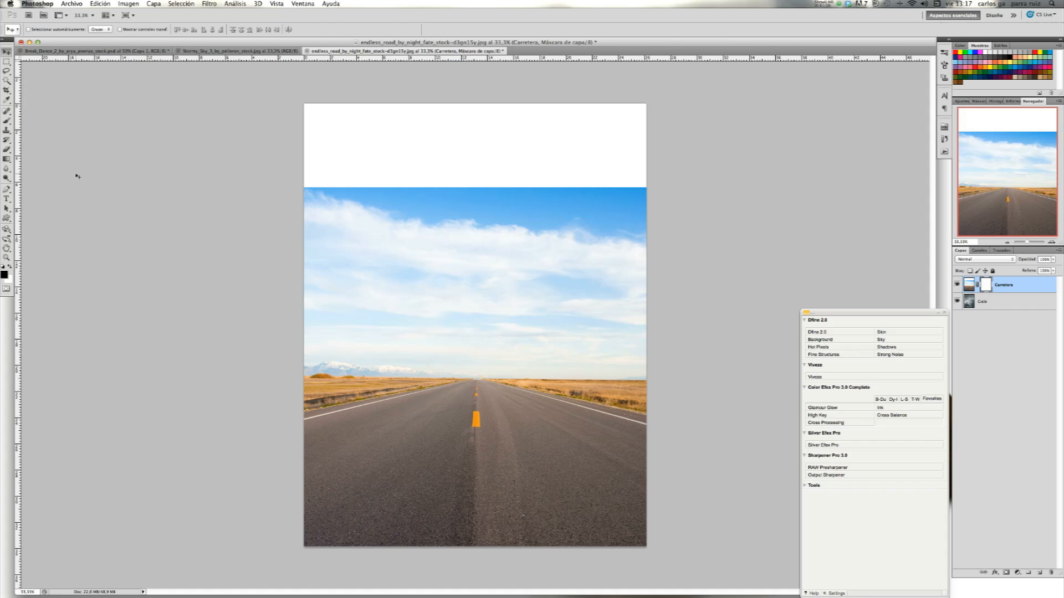
{"action": "left_click", "coordinate": [7, 159]}
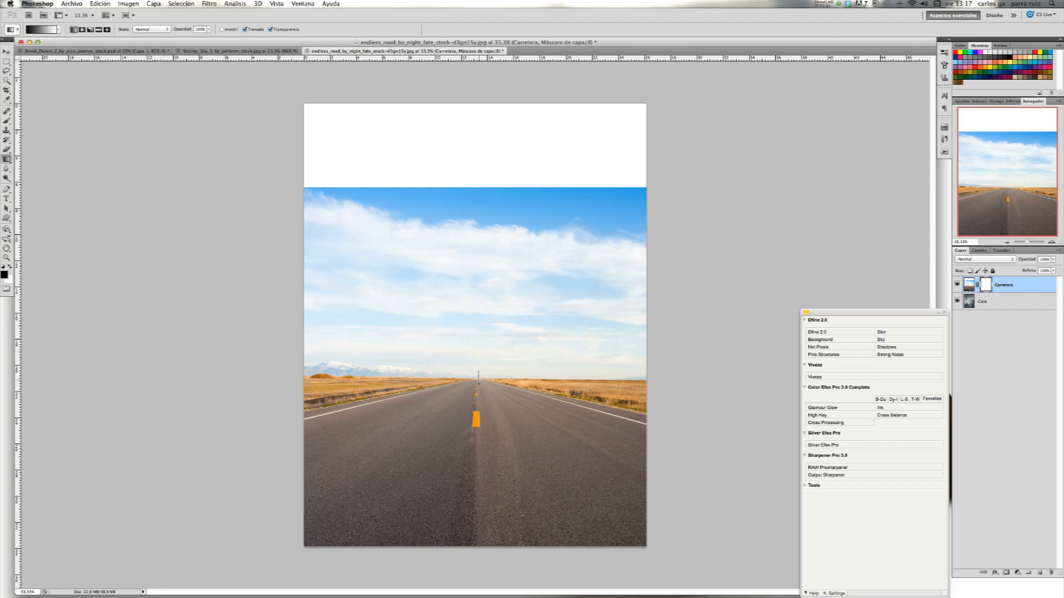
{"action": "left_click_drag", "start_coordinate": [479, 372], "coordinate": [478, 387]}
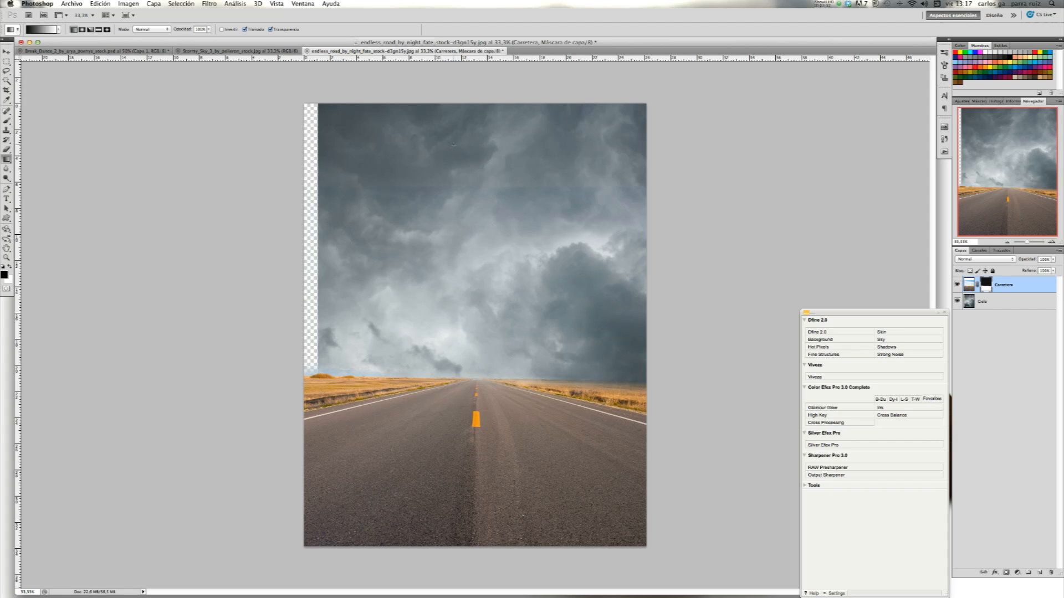
- Reposition the Cielo layer so the storm clouds fill the whole area above the horizon
{"action": "left_click", "coordinate": [6, 52]}
{"action": "left_click", "coordinate": [1006, 305]}
{"action": "mouse_move", "coordinate": [451, 221]}
{"action": "left_mouse_down"}
{"action": "mouse_move", "coordinate": [437, 220]}
{"action": "mouse_move", "coordinate": [432, 172]}
{"action": "mouse_move", "coordinate": [463, 232]}
{"action": "left_mouse_up"}
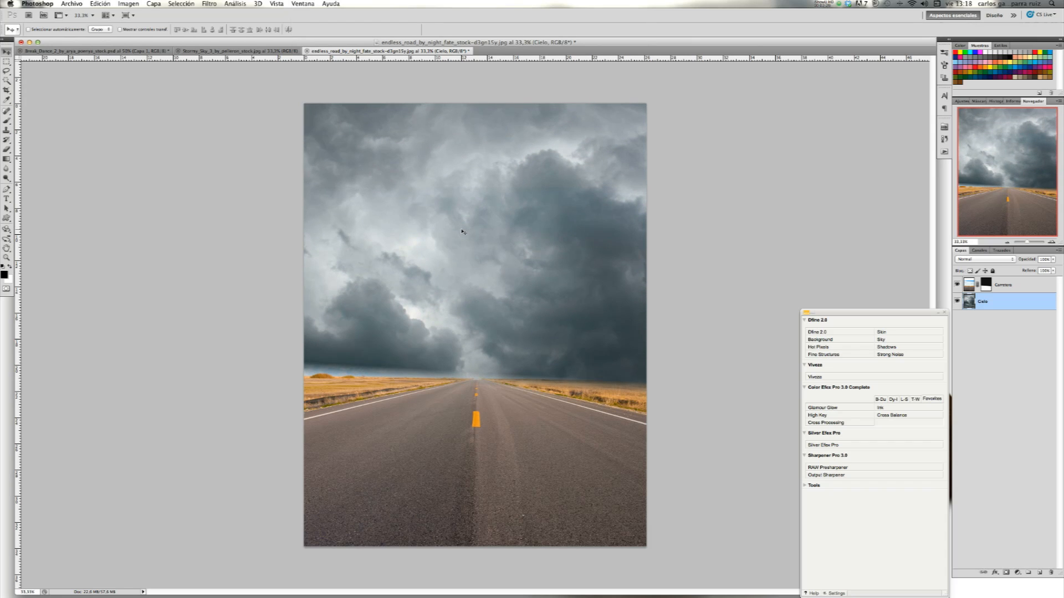
{"action": "left_click_drag", "start_coordinate": [524, 337], "coordinate": [521, 322]}
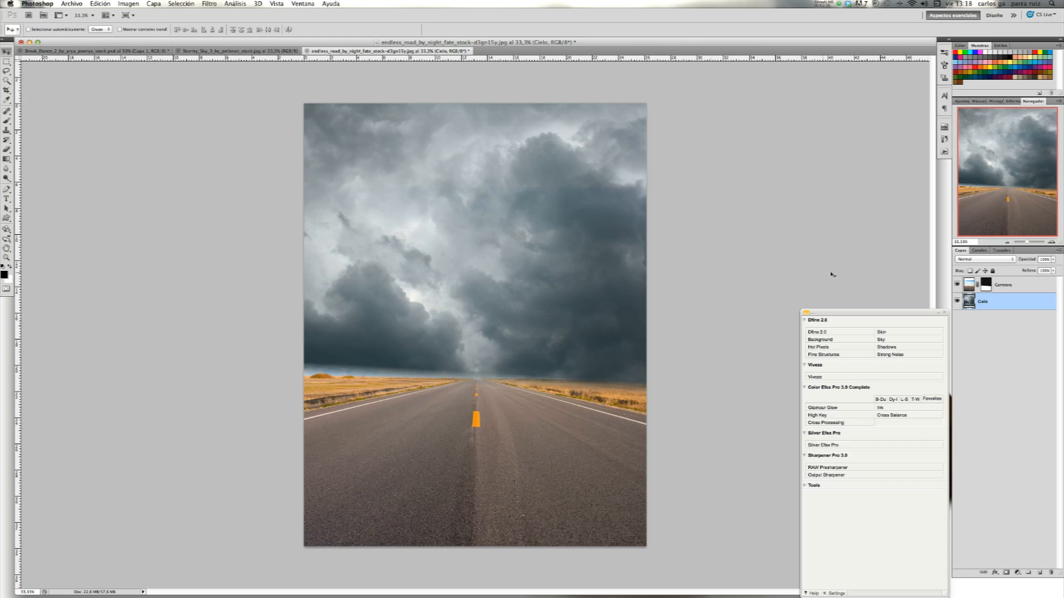
- Target the Carretera layer mask and set up a black brush at about 64% opacity
{"action": "left_click", "coordinate": [987, 288]}
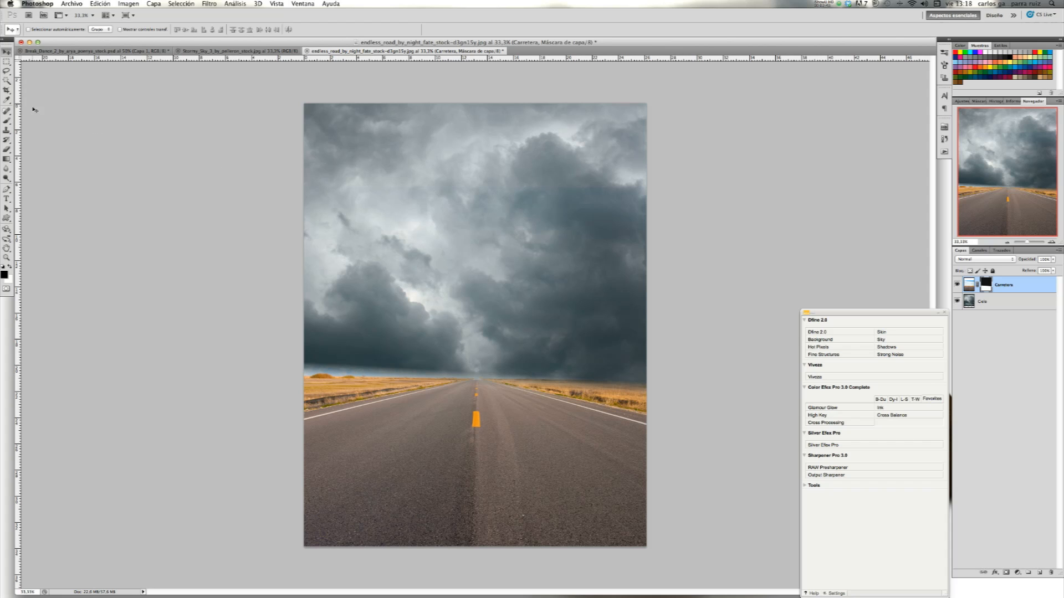
{"action": "left_click", "coordinate": [6, 121]}
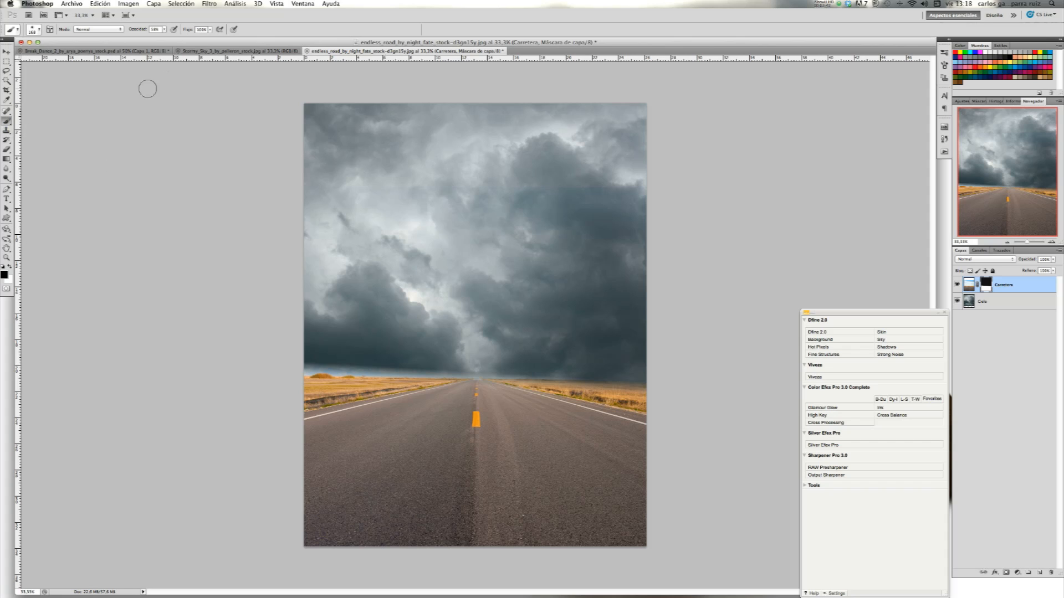
{"action": "left_click", "coordinate": [165, 30]}
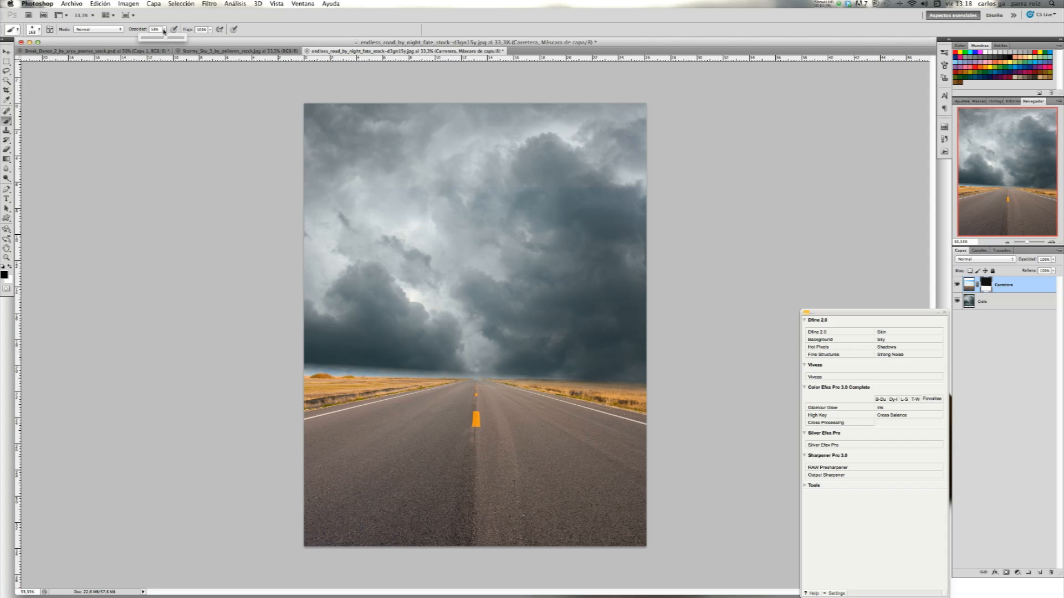
{"action": "left_click_drag", "start_coordinate": [182, 40], "coordinate": [200, 42]}
{"action": "left_click", "coordinate": [276, 3]}
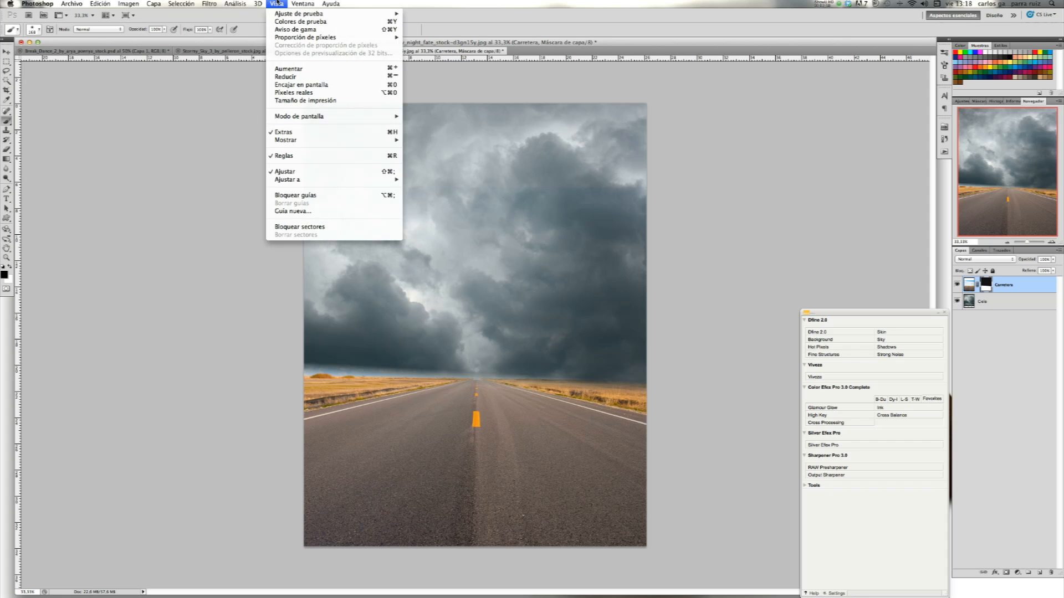
{"action": "left_click", "coordinate": [296, 100]}
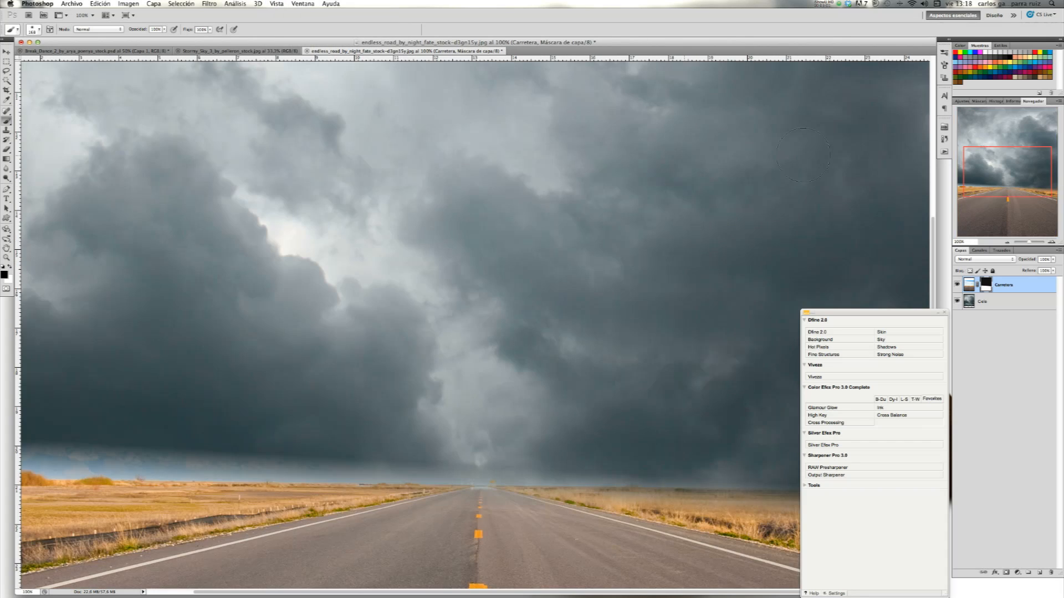
{"action": "left_click_drag", "start_coordinate": [1011, 165], "coordinate": [1006, 141]}
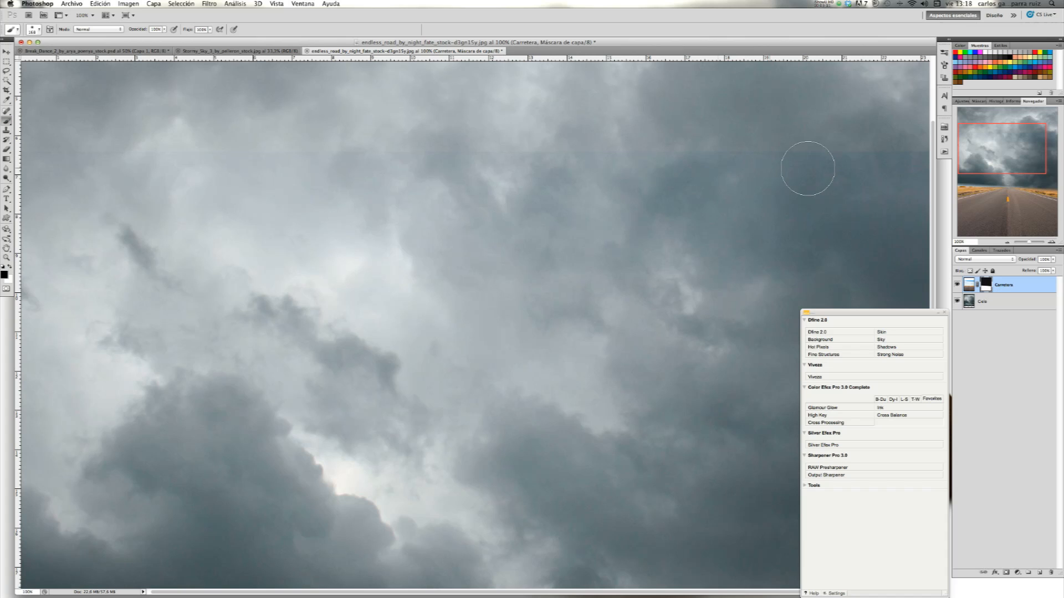
{"action": "left_click", "coordinate": [1007, 243]}
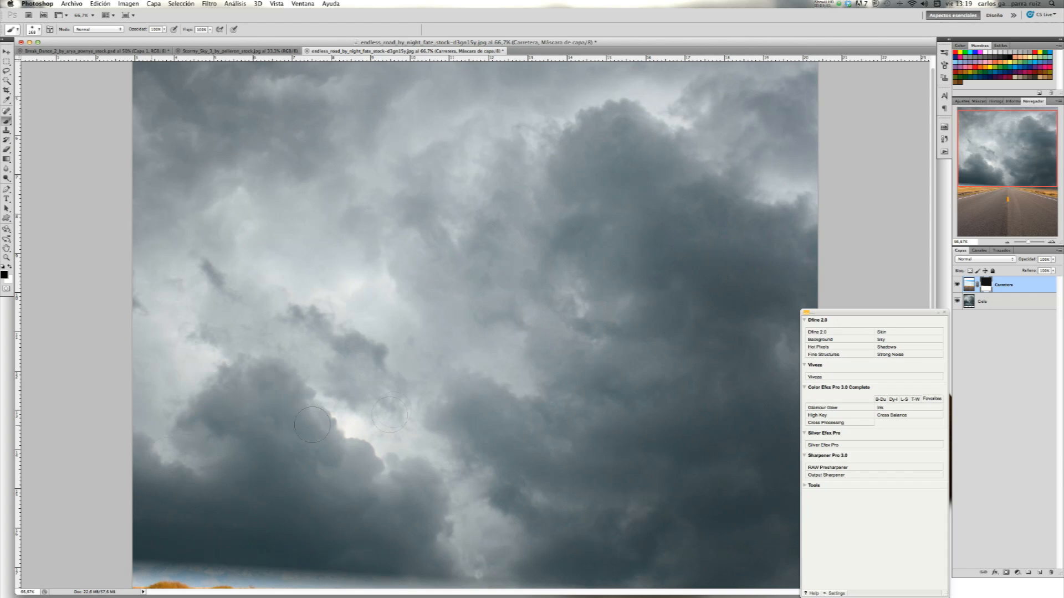
{"action": "scroll", "coordinate": [265, 439], "scroll_direction": "down", "scroll_amount": 5}
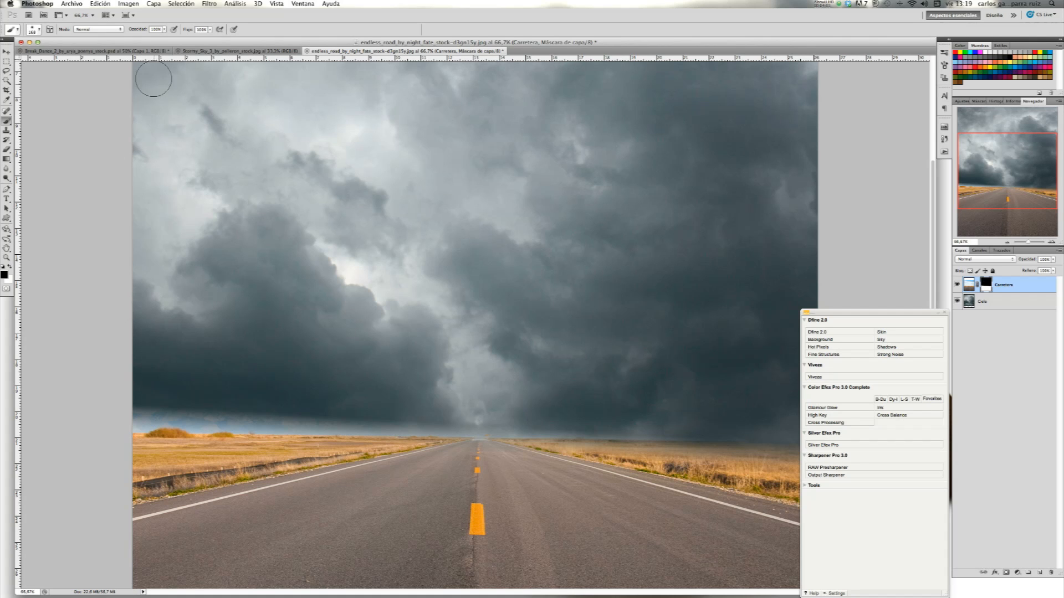
{"action": "left_click", "coordinate": [164, 30]}
{"action": "left_click_drag", "start_coordinate": [165, 37], "coordinate": [152, 41]}
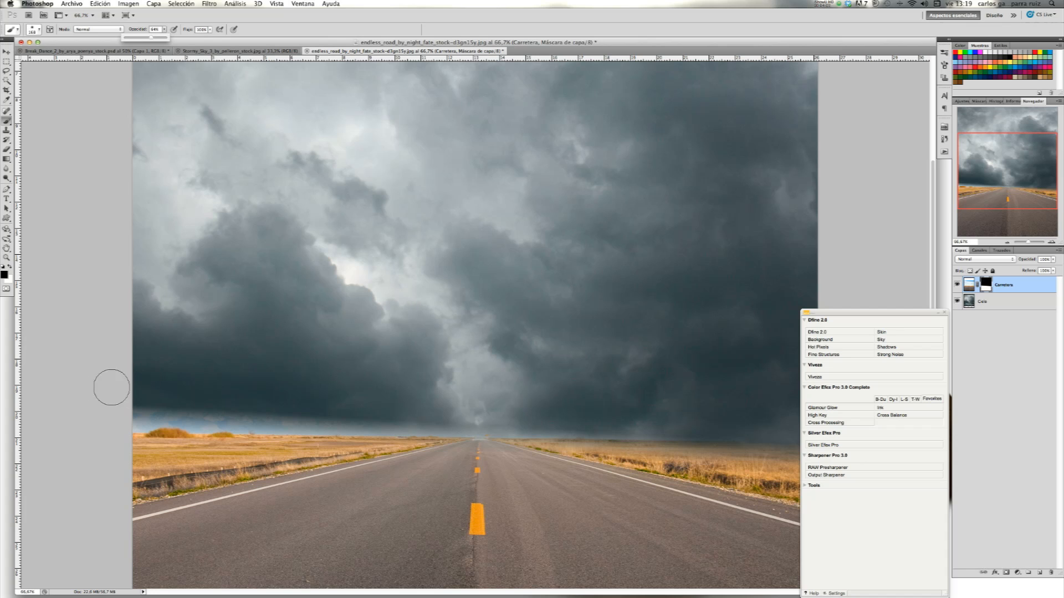
- Paint black along the horizon on the Carretera mask to hide the leftover blue strip above the fields
{"action": "left_click", "coordinate": [103, 399]}
{"action": "mouse_move", "coordinate": [160, 409]}
{"action": "left_mouse_down"}
{"action": "mouse_move", "coordinate": [110, 403]}
{"action": "mouse_move", "coordinate": [393, 421]}
{"action": "left_mouse_up"}
{"action": "left_click_drag", "start_coordinate": [621, 429], "coordinate": [138, 427]}
{"action": "left_click_drag", "start_coordinate": [515, 418], "coordinate": [122, 414]}
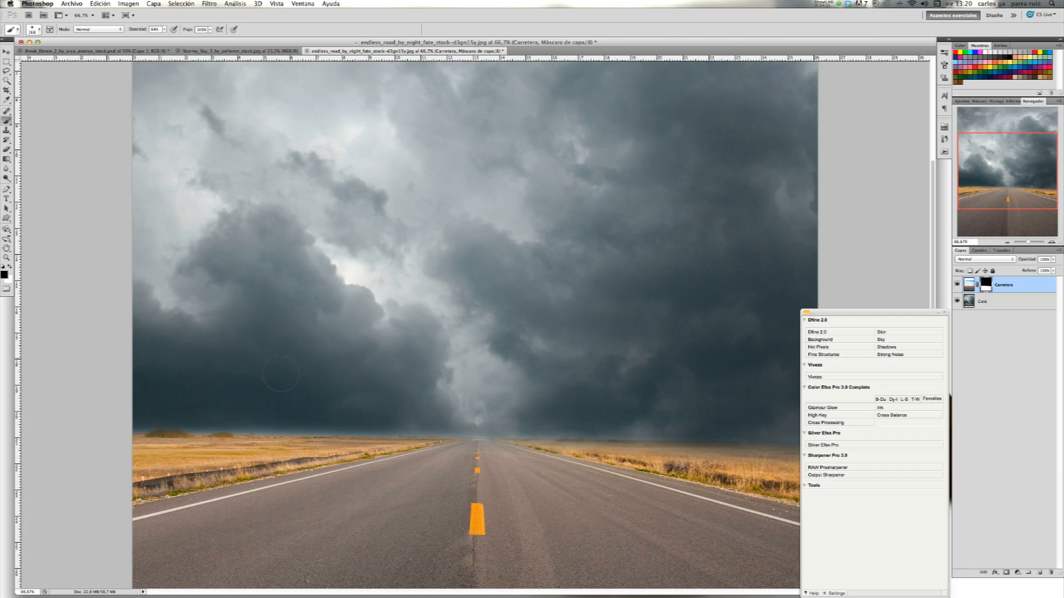
{"action": "left_click_drag", "start_coordinate": [366, 423], "coordinate": [256, 421]}
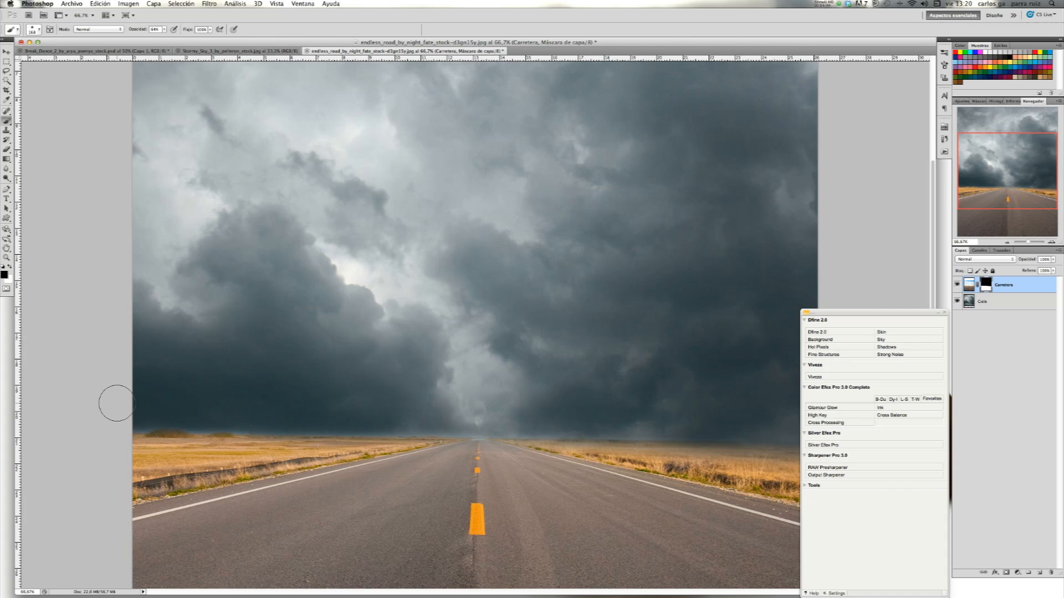
- Add a photo filter adjustment above the Cielo layer using Filtro caliente (81) at about 34% density, and compare the sky with and without it
{"action": "left_click", "coordinate": [1006, 242]}
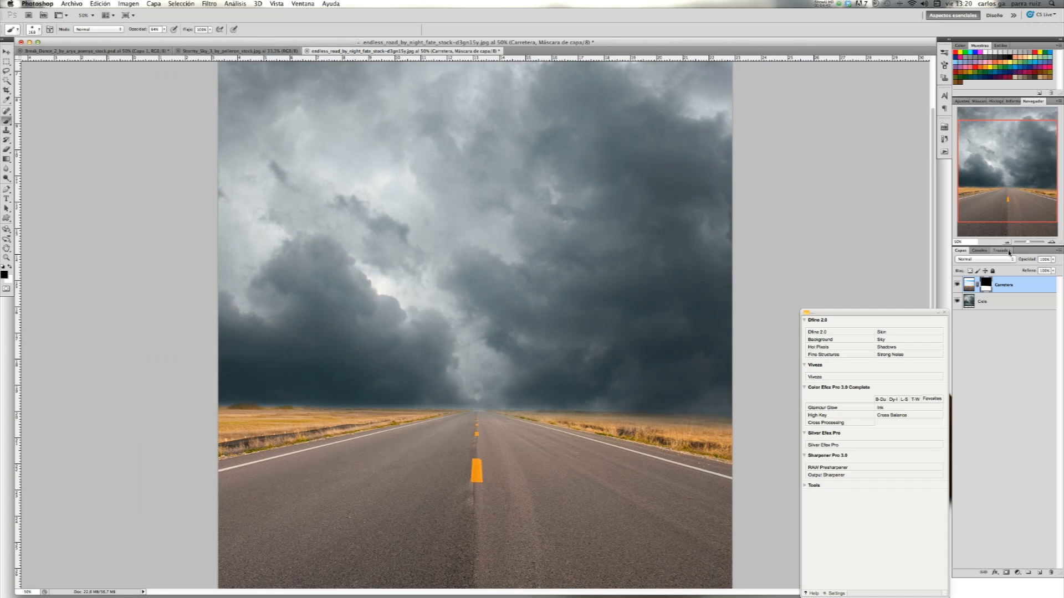
{"action": "left_click", "coordinate": [999, 303]}
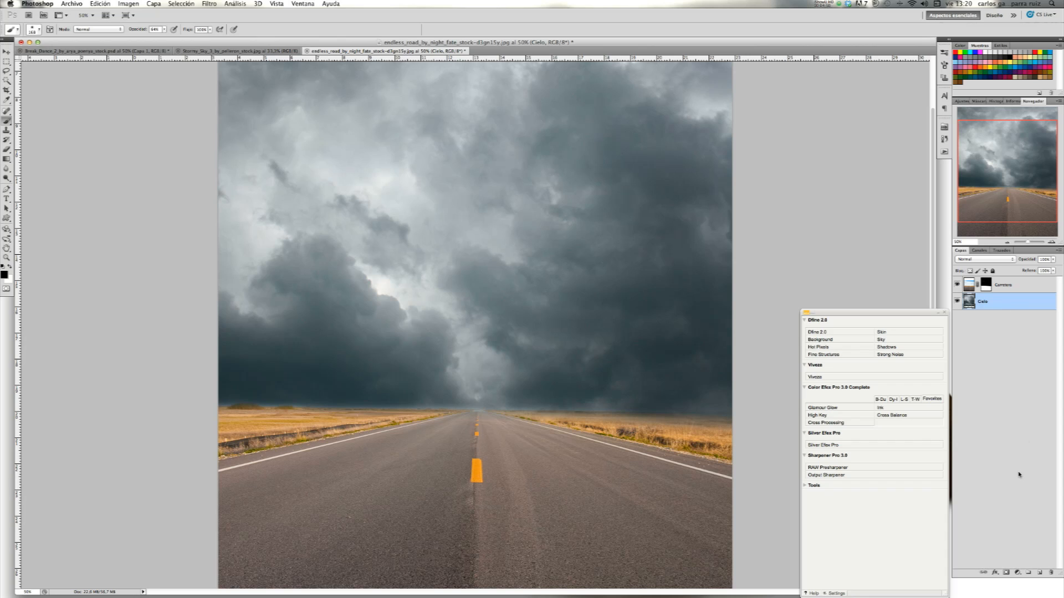
{"action": "left_click", "coordinate": [1017, 573]}
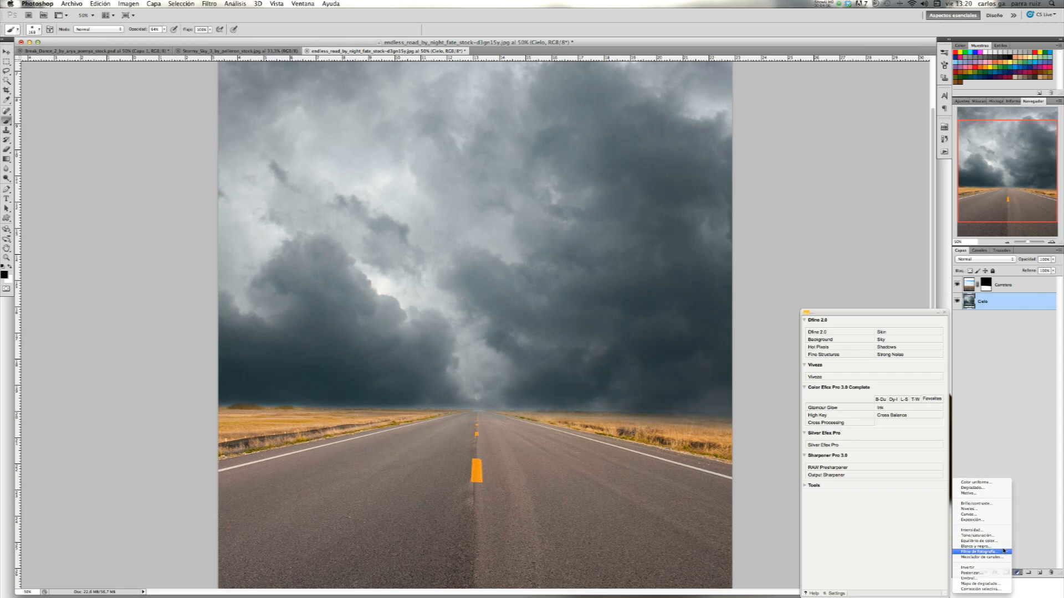
{"action": "left_click", "coordinate": [1004, 552]}
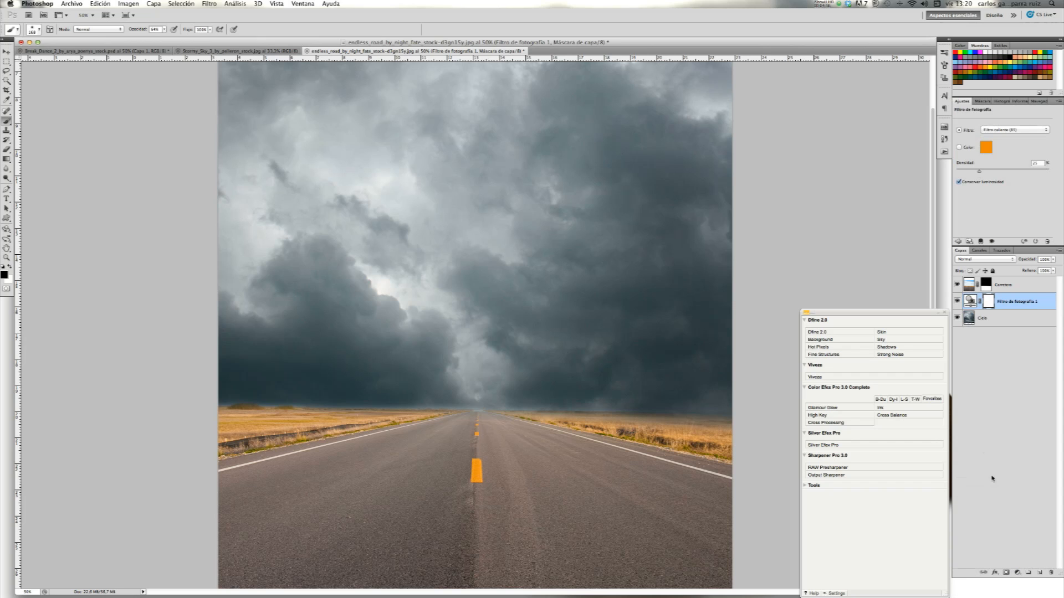
{"action": "left_click", "coordinate": [1024, 131]}
{"action": "left_click", "coordinate": [1026, 145]}
{"action": "left_click_drag", "start_coordinate": [979, 174], "coordinate": [989, 171]}
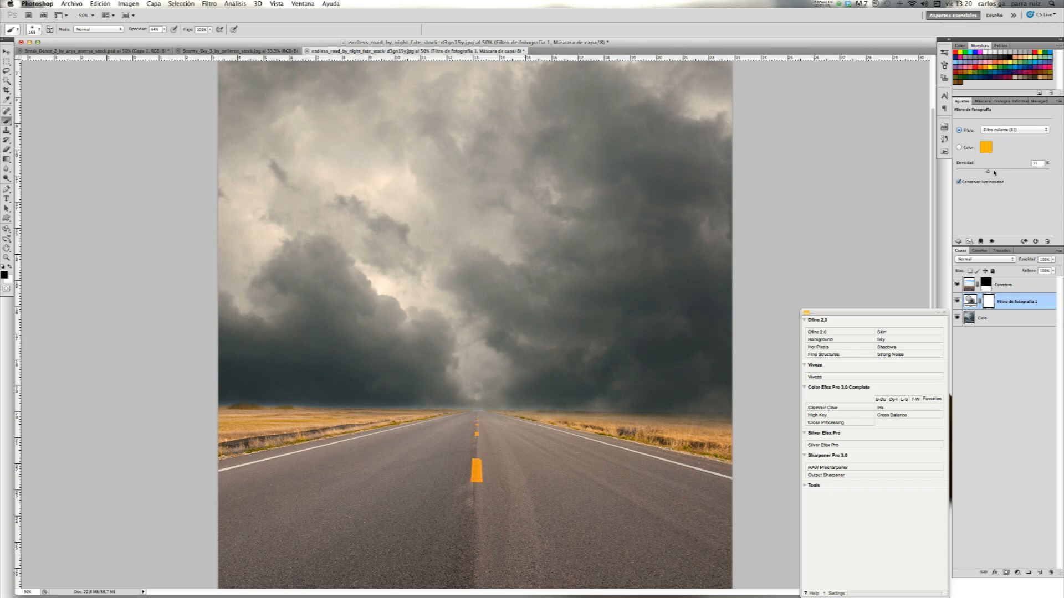
{"action": "left_click", "coordinate": [957, 302]}
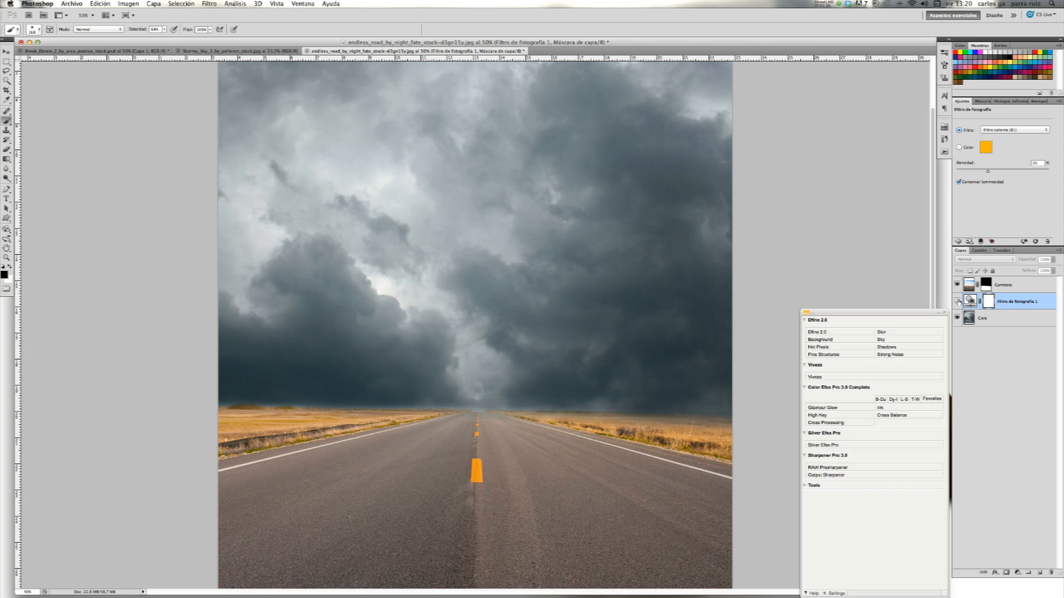
{"action": "left_click", "coordinate": [957, 303]}
{"action": "left_click", "coordinate": [957, 302]}
{"action": "left_click", "coordinate": [957, 302]}
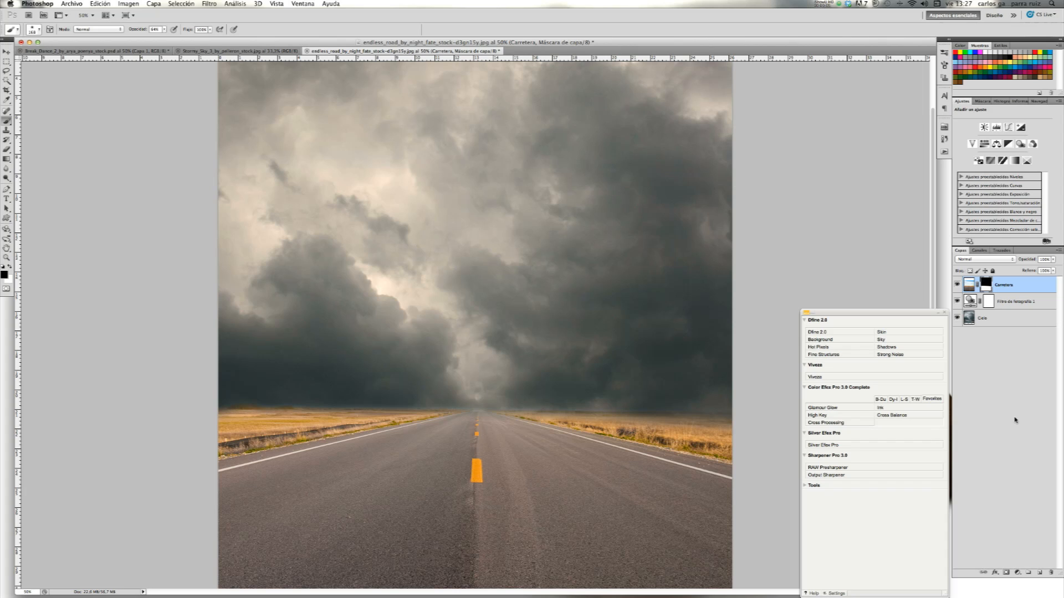
- Add a hue/saturation adjustment above Carretera with saturation at about -35, and compare the image with and without it
{"action": "left_click", "coordinate": [1018, 573]}
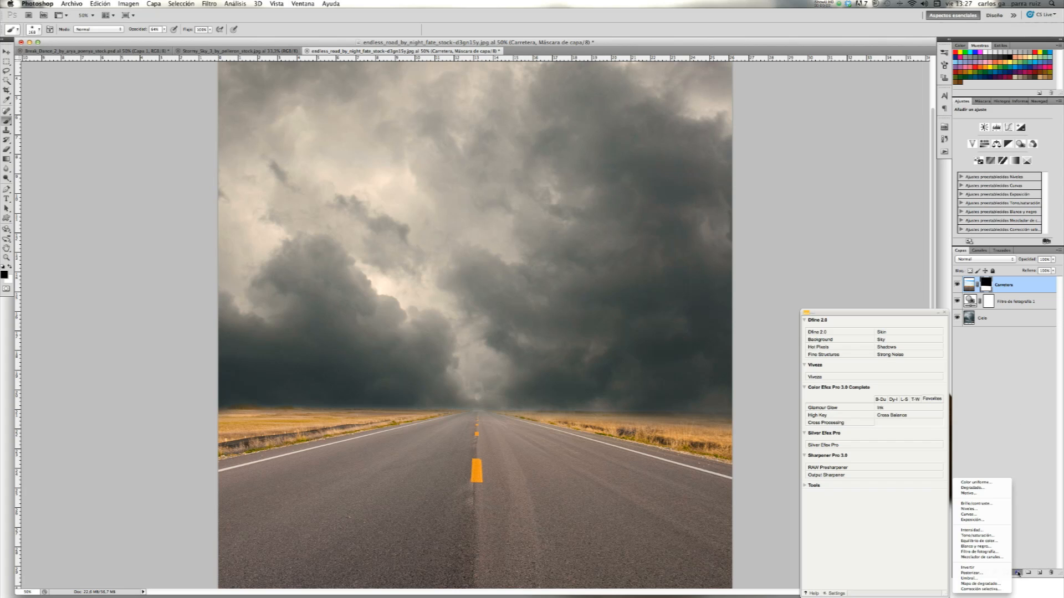
{"action": "left_click", "coordinate": [995, 537]}
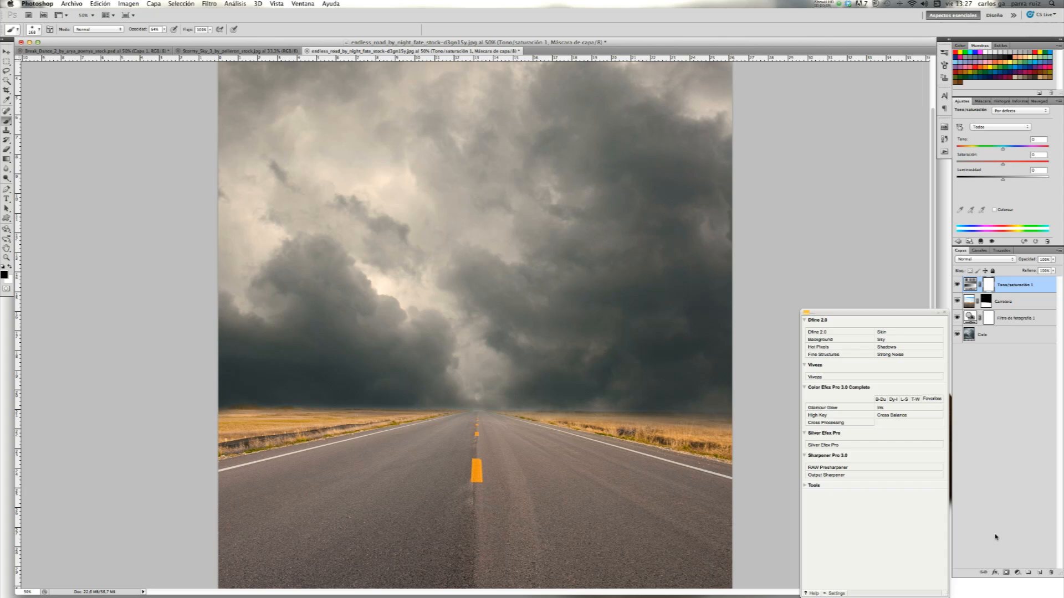
{"action": "left_click_drag", "start_coordinate": [1003, 165], "coordinate": [988, 166]}
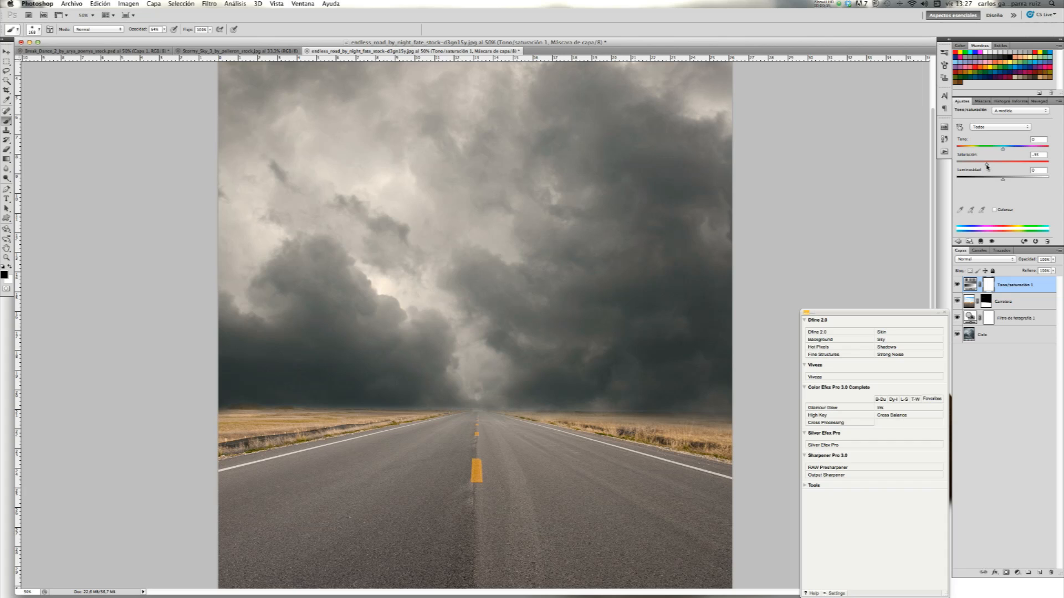
{"action": "left_click", "coordinate": [956, 286]}
{"action": "left_click", "coordinate": [956, 285]}
{"action": "left_click", "coordinate": [957, 286]}
{"action": "left_click", "coordinate": [957, 285]}
- Add a second photo filter adjustment above the hue/saturation layer, using Filtro caliente (81) at about 39% density
{"action": "left_click", "coordinate": [1017, 572]}
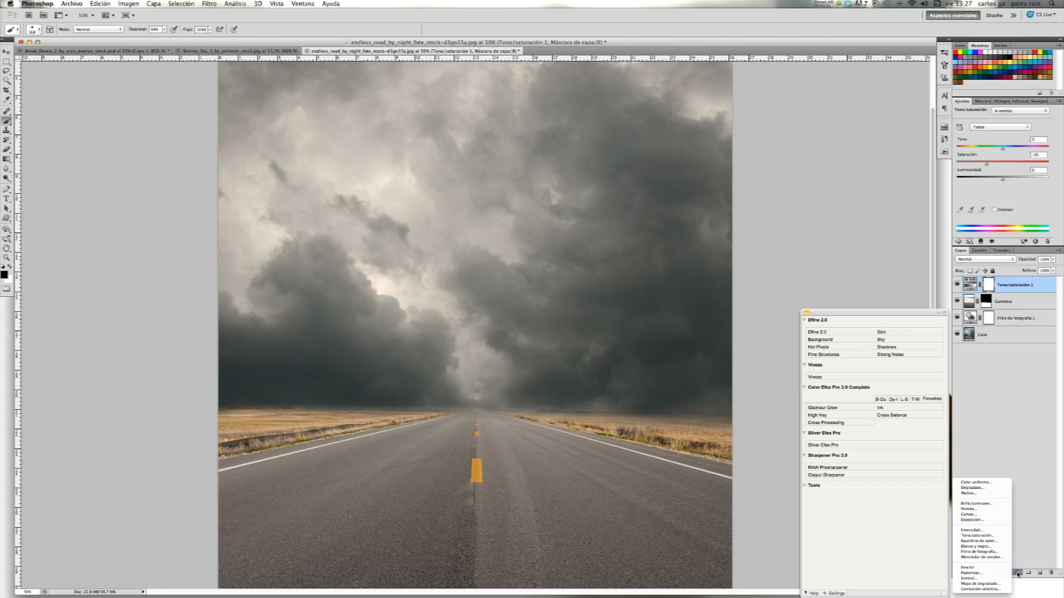
{"action": "left_click", "coordinate": [996, 552]}
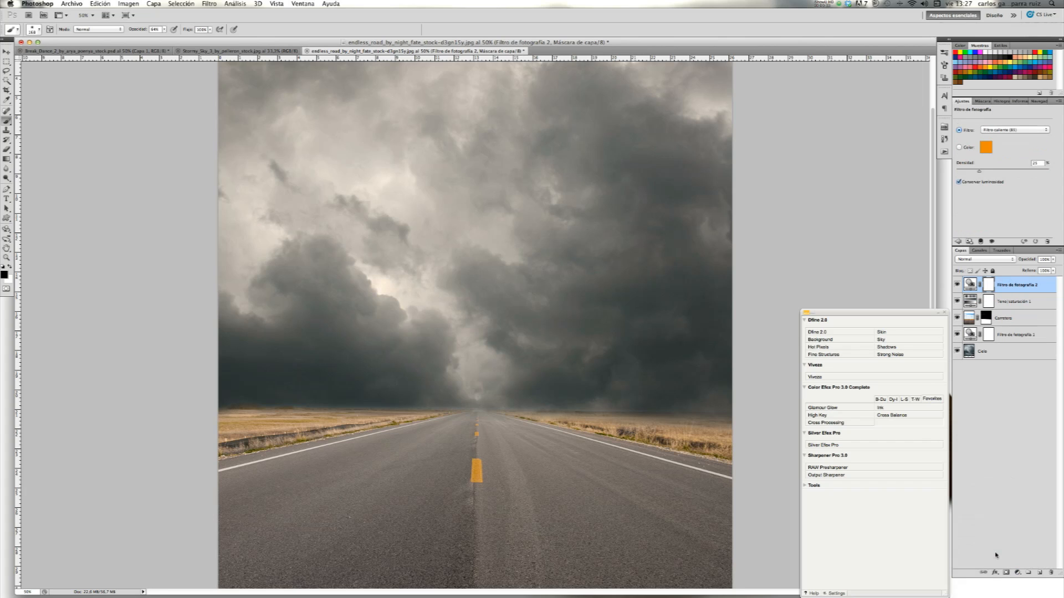
{"action": "left_click", "coordinate": [1025, 129]}
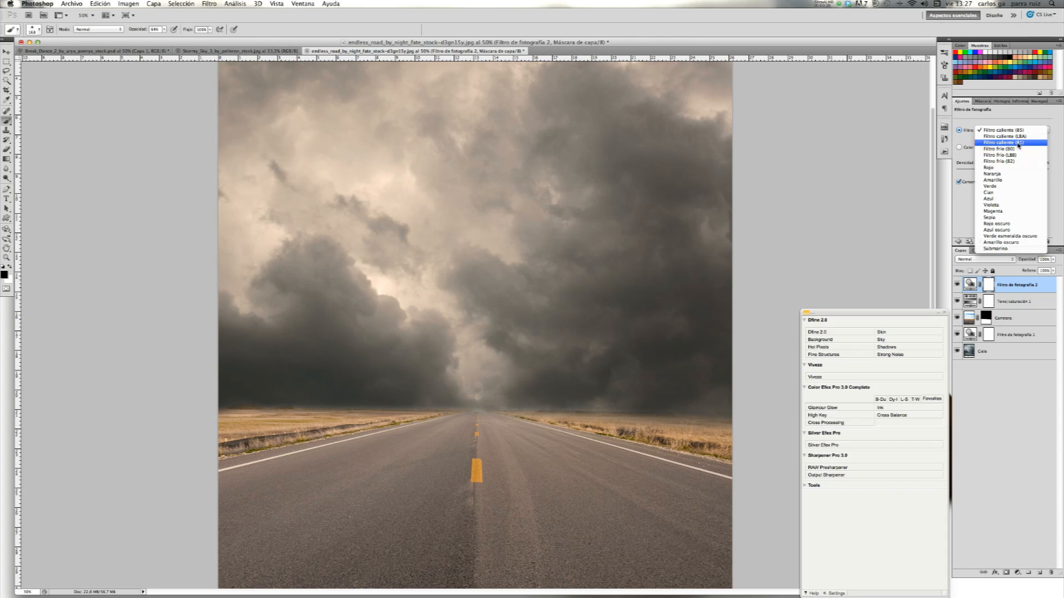
{"action": "left_click", "coordinate": [1018, 143]}
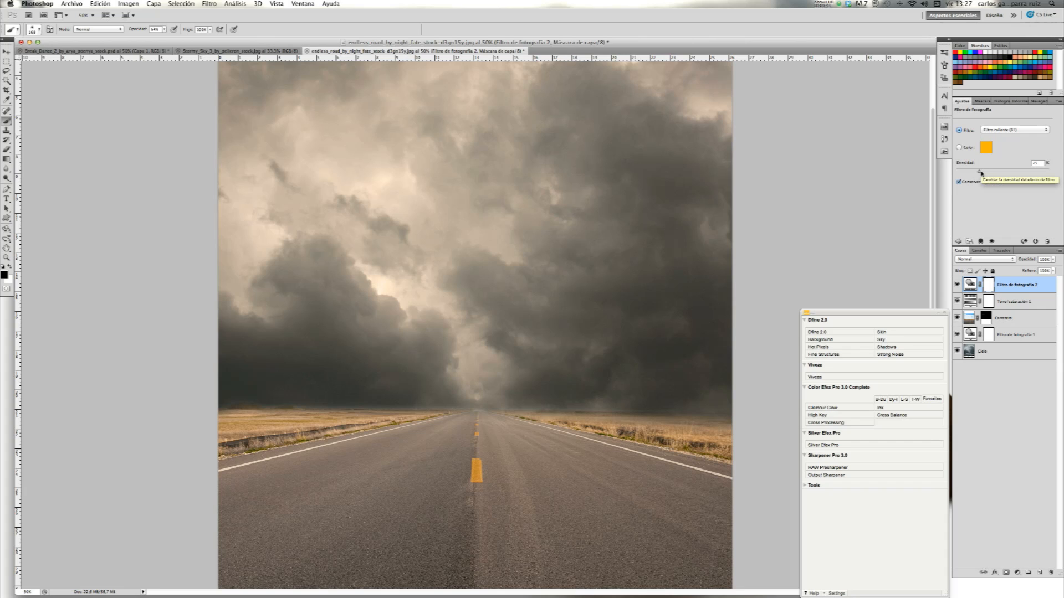
{"action": "left_click_drag", "start_coordinate": [981, 173], "coordinate": [992, 173]}
- Set the upper photo filter layer to Luz lineal blending at about 28% opacity, and compare the image with and without it
{"action": "left_click", "coordinate": [1000, 260]}
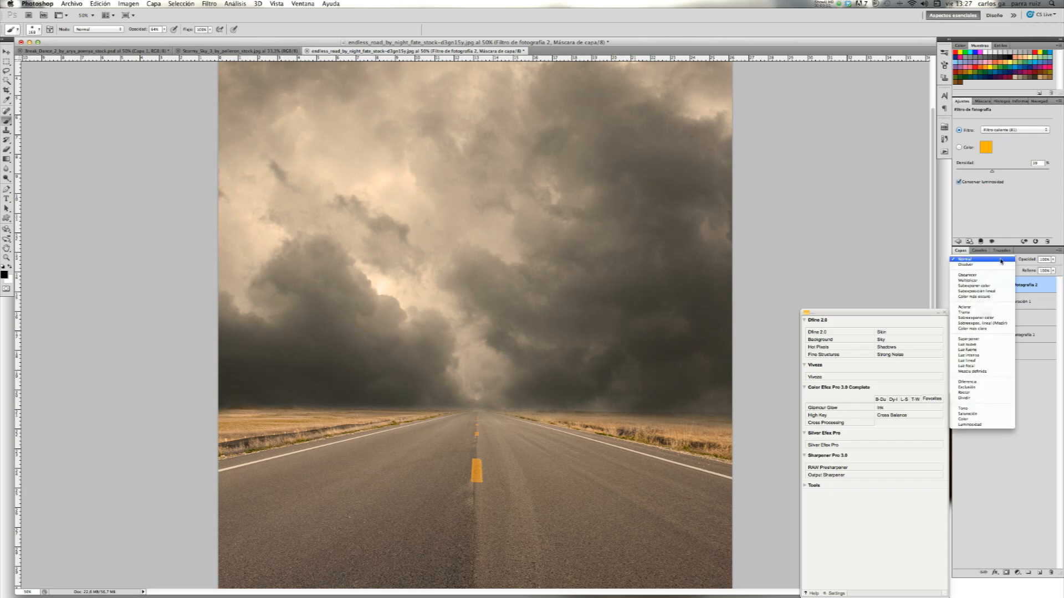
{"action": "left_click", "coordinate": [1003, 361]}
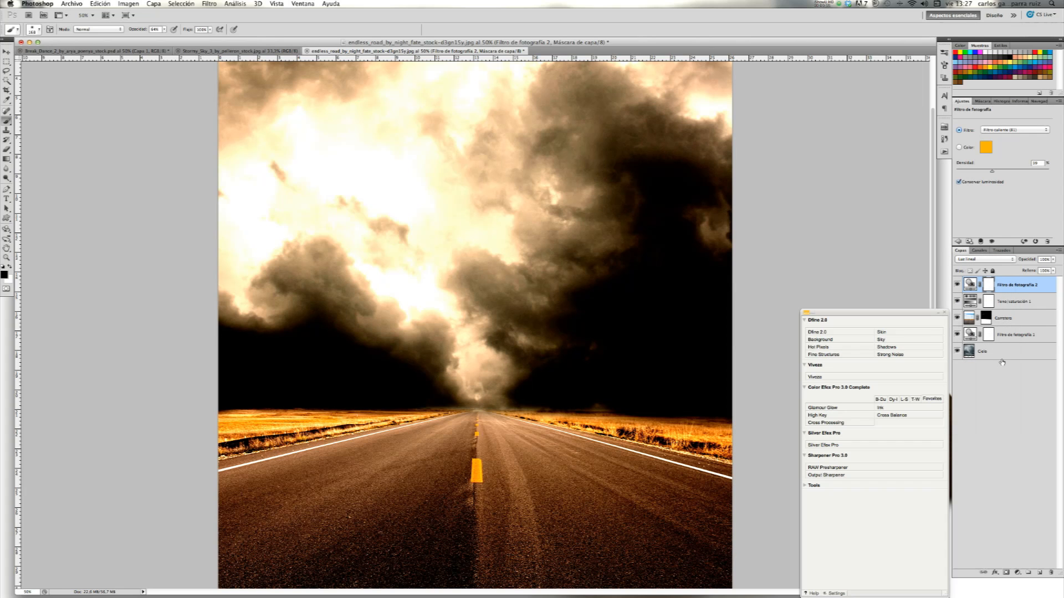
{"action": "left_click", "coordinate": [1054, 259]}
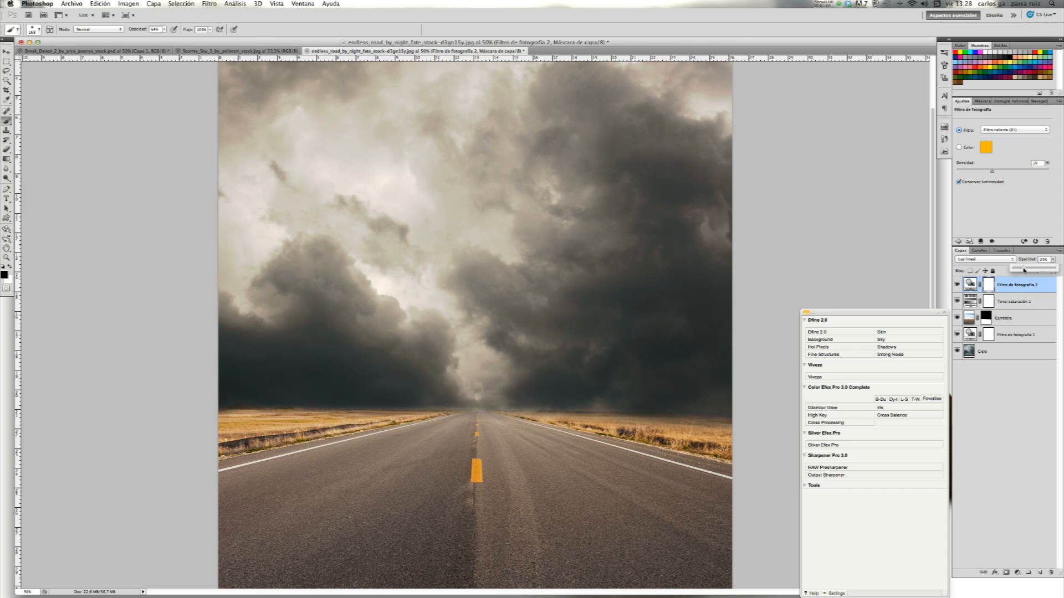
{"action": "left_click_drag", "start_coordinate": [1026, 271], "coordinate": [1027, 271]}
{"action": "left_click", "coordinate": [956, 286]}
{"action": "left_click", "coordinate": [957, 286]}
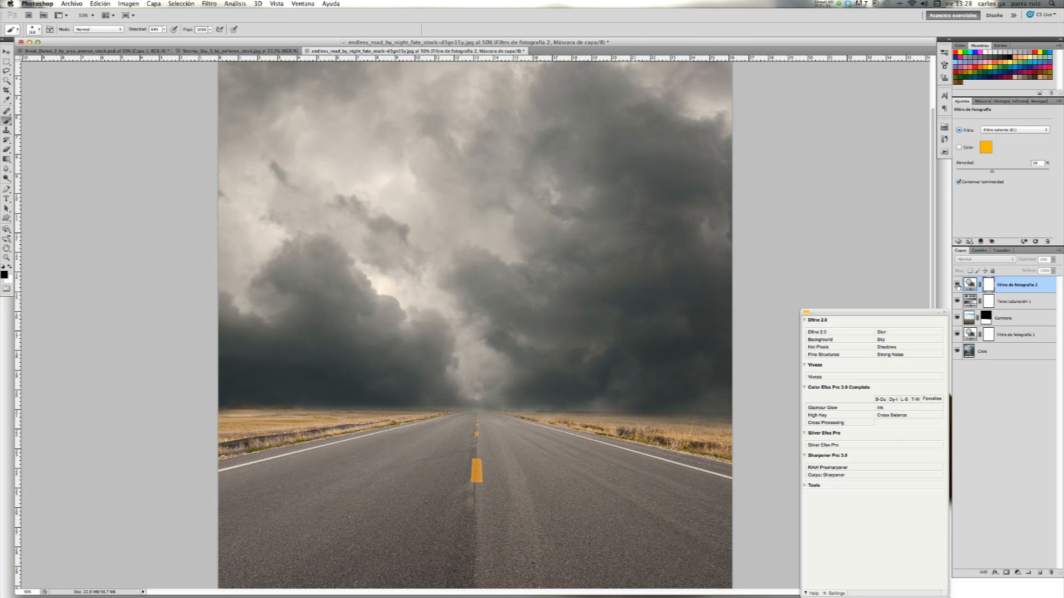
{"action": "left_click", "coordinate": [957, 285]}
{"action": "left_click", "coordinate": [956, 285]}
{"action": "left_click", "coordinate": [957, 285]}
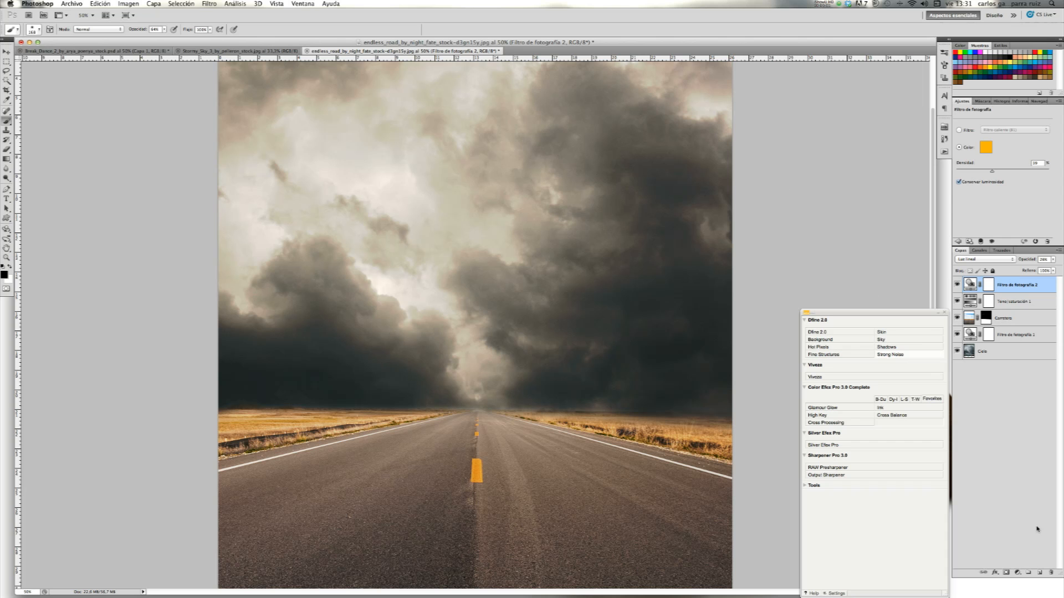
- Add a gradient map adjustment layer and place it directly below the upper photo filter layer
{"action": "left_click", "coordinate": [1019, 574]}
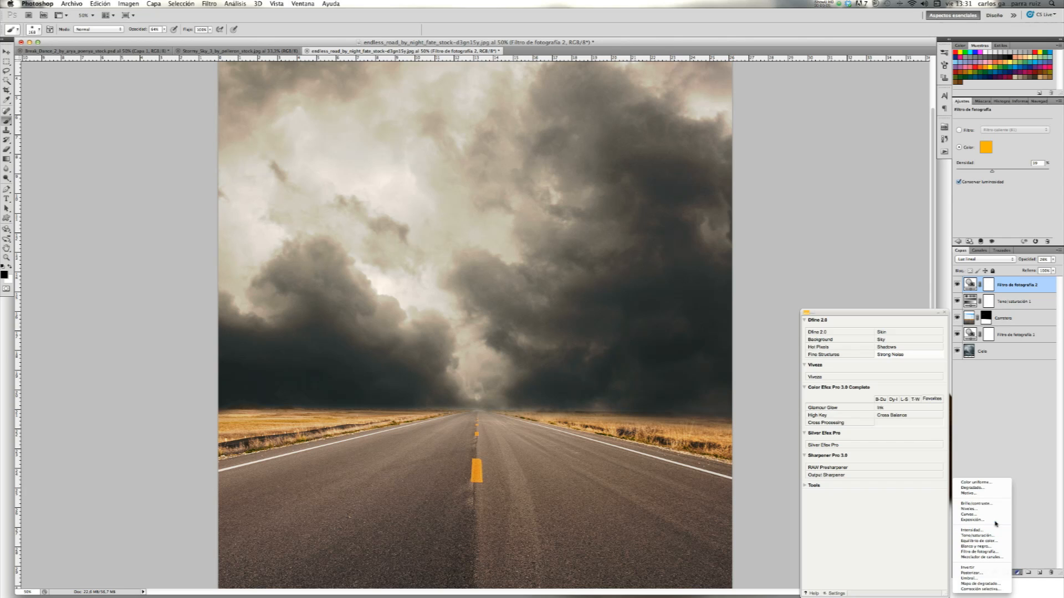
{"action": "left_click", "coordinate": [992, 584]}
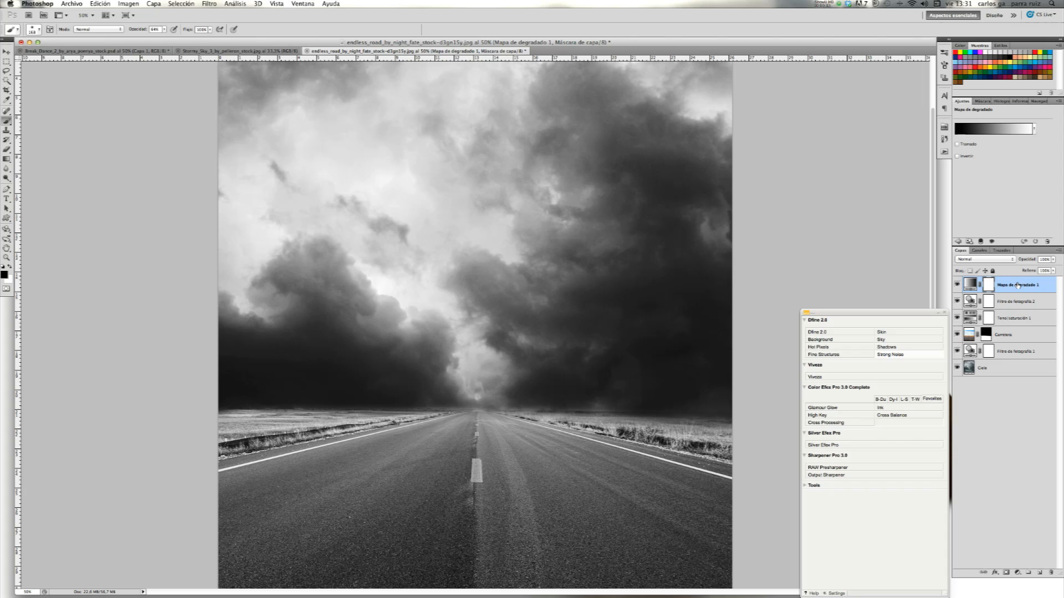
{"action": "left_click_drag", "start_coordinate": [1017, 285], "coordinate": [1013, 306]}
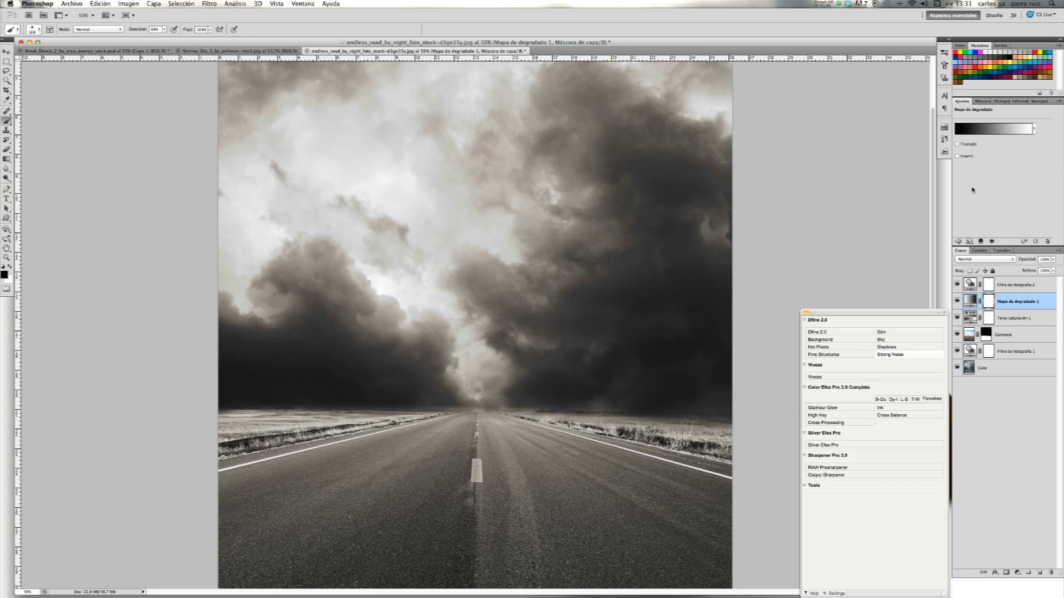
- Set the dark end colour of the gradient map's gradient to #253744
{"action": "left_click", "coordinate": [967, 128]}
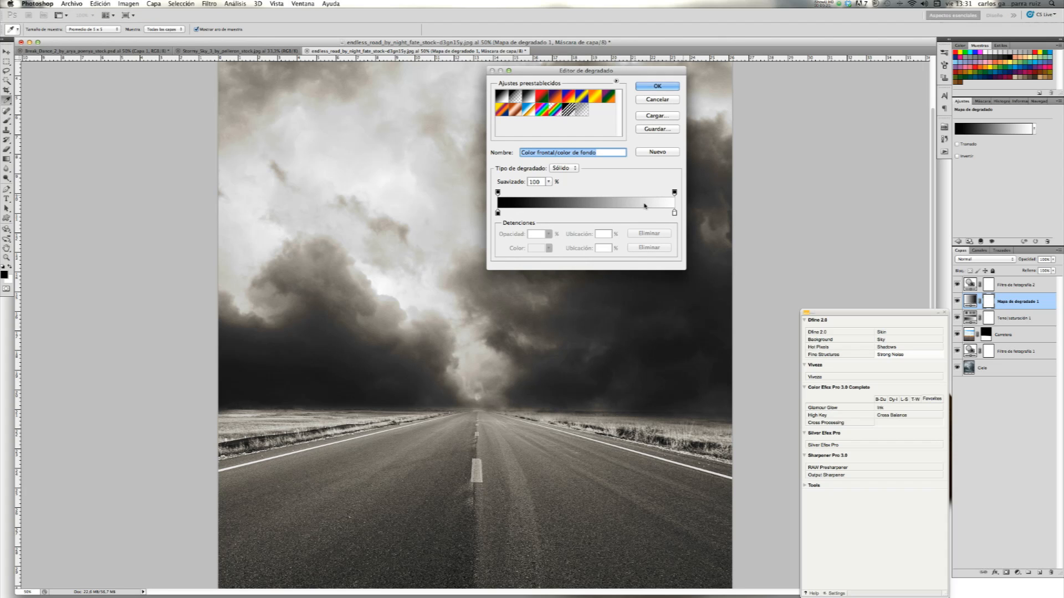
{"action": "double_click", "coordinate": [498, 214]}
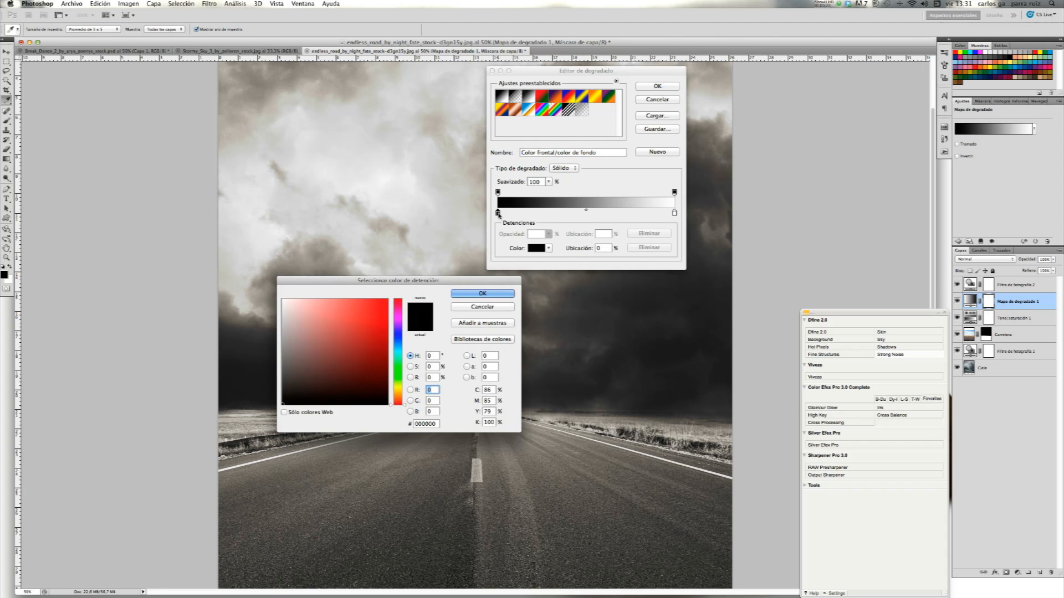
{"action": "left_click", "coordinate": [437, 424]}
{"action": "type", "text": "25"}
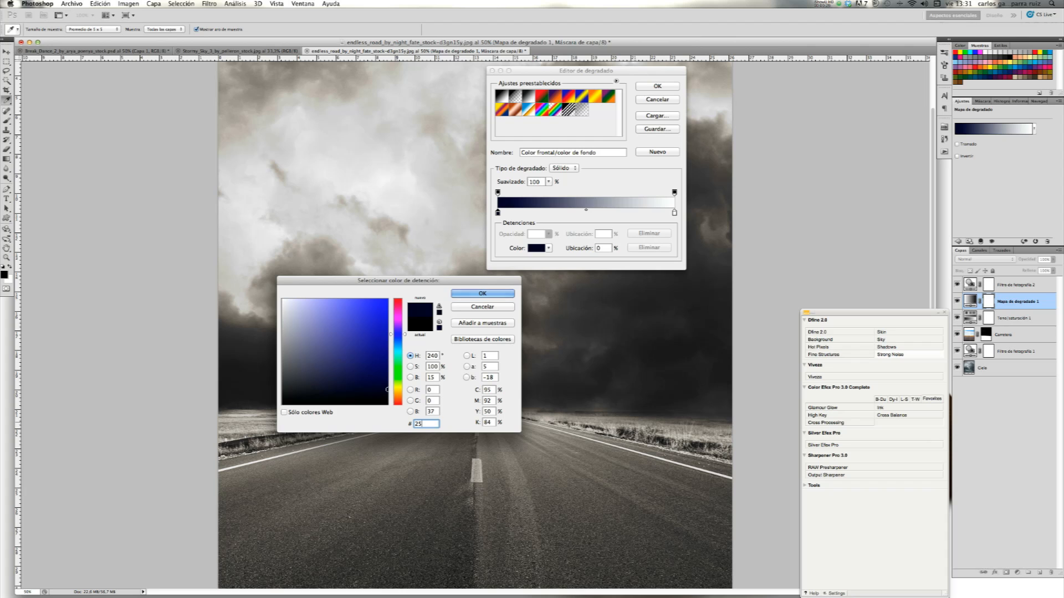
{"action": "type", "text": "37"}
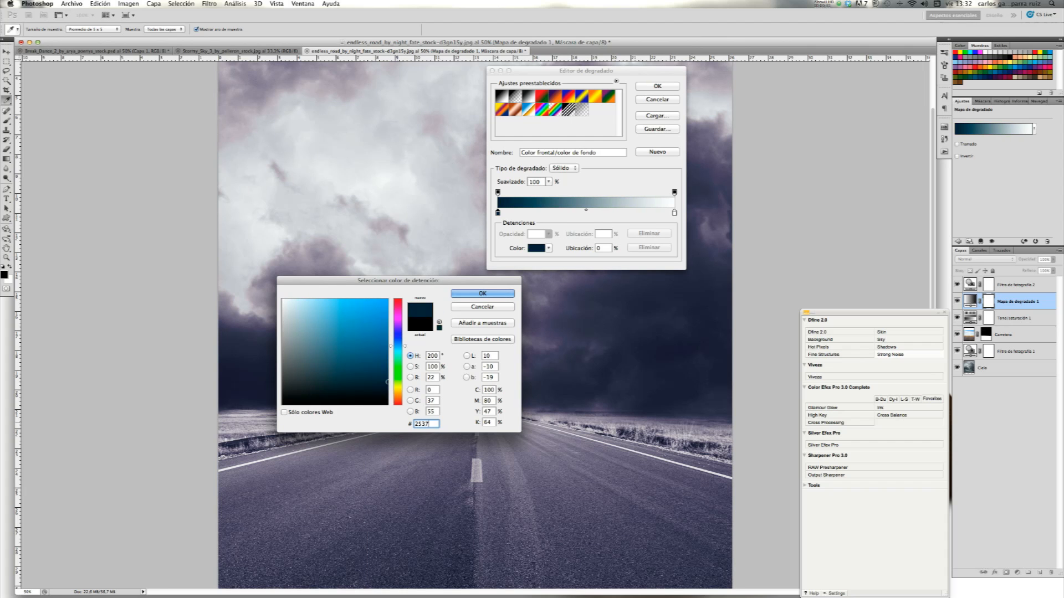
{"action": "type", "text": "44"}
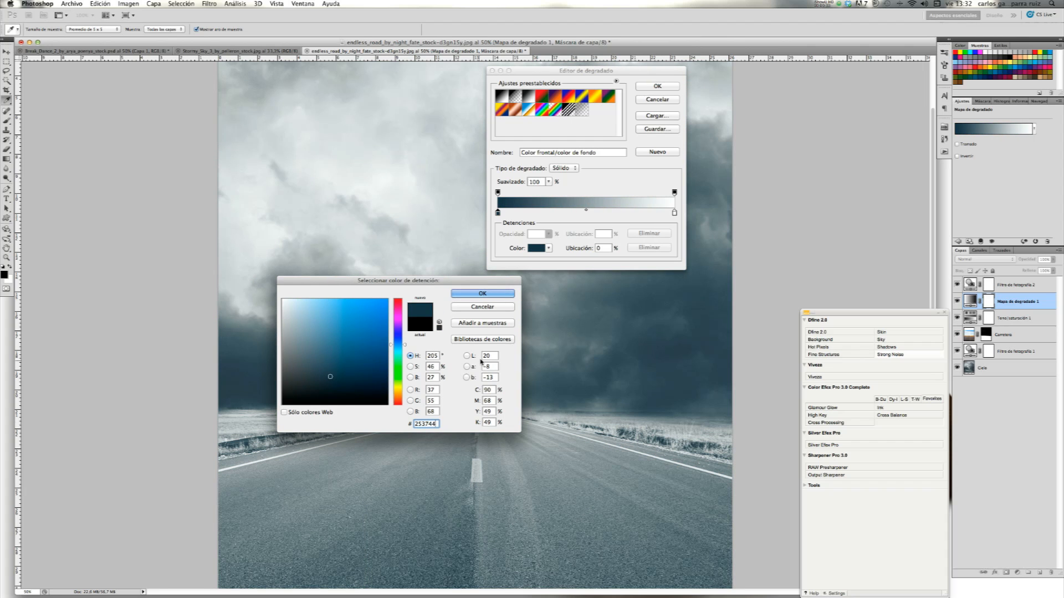
{"action": "left_click", "coordinate": [469, 293]}
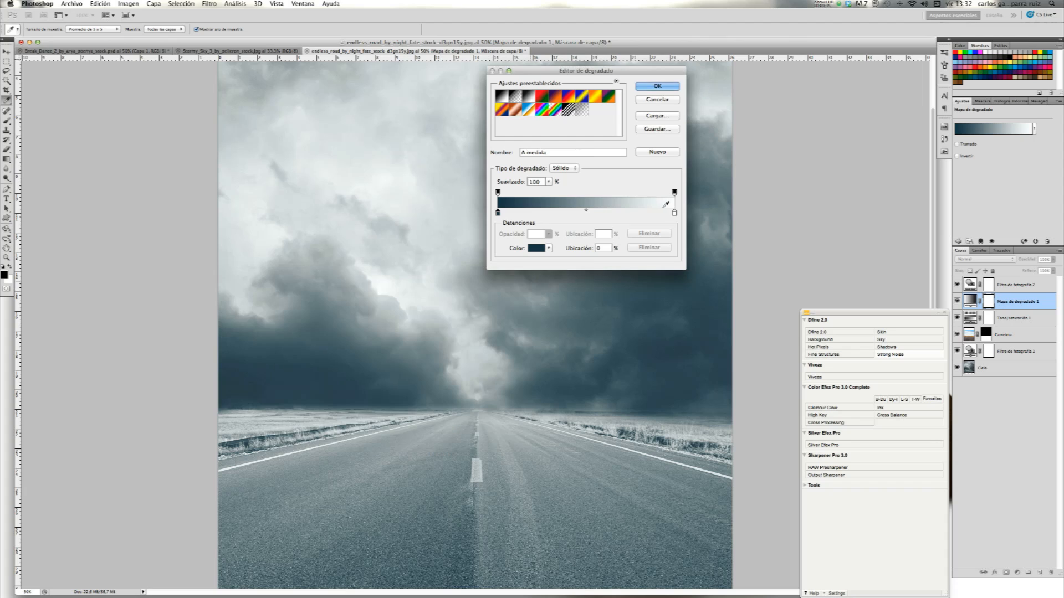
- Set the light end colour of the gradient map's gradient to #a6915e and accept the edited gradient
{"action": "left_click", "coordinate": [674, 213]}
{"action": "left_click", "coordinate": [537, 249]}
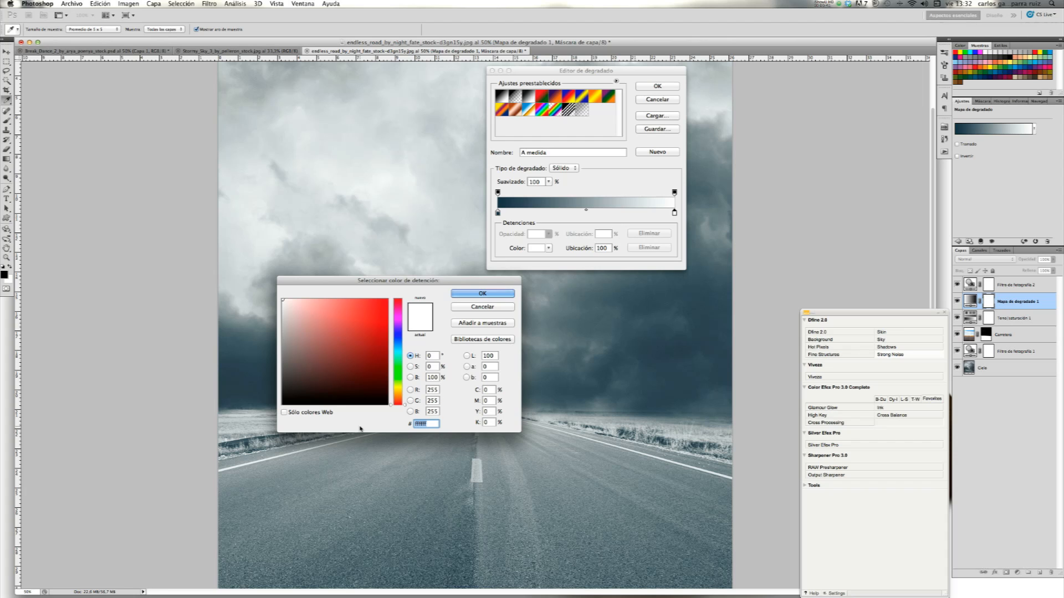
{"action": "type", "text": "a6"}
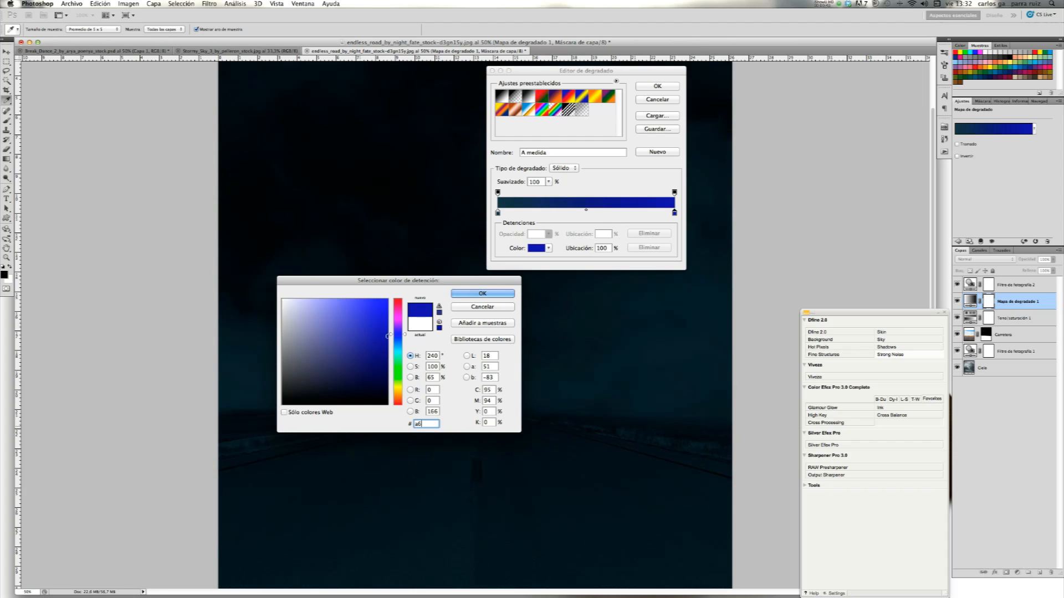
{"action": "type", "text": "9"}
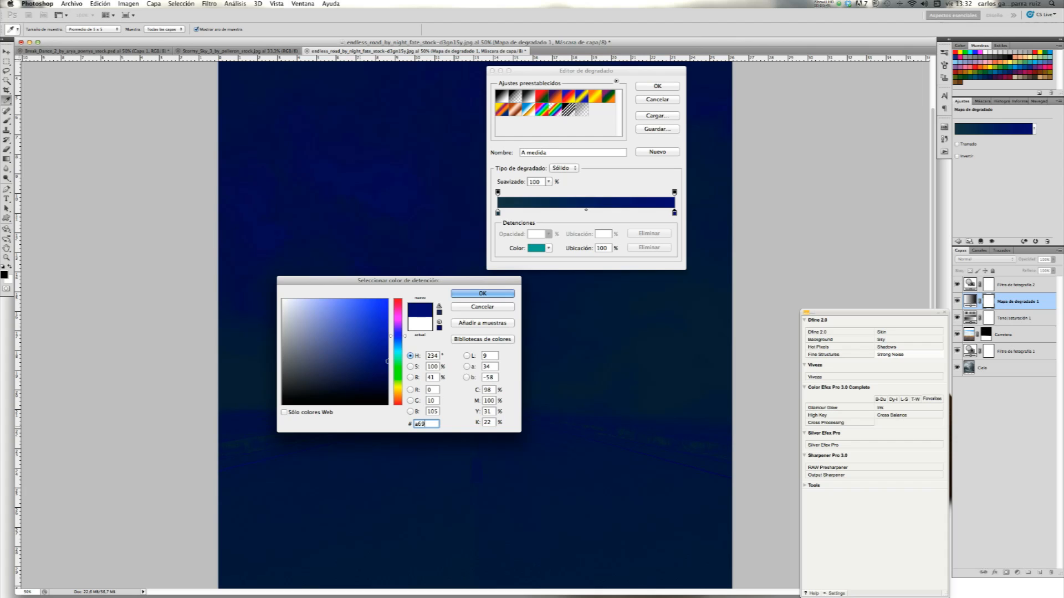
{"action": "type", "text": "15e"}
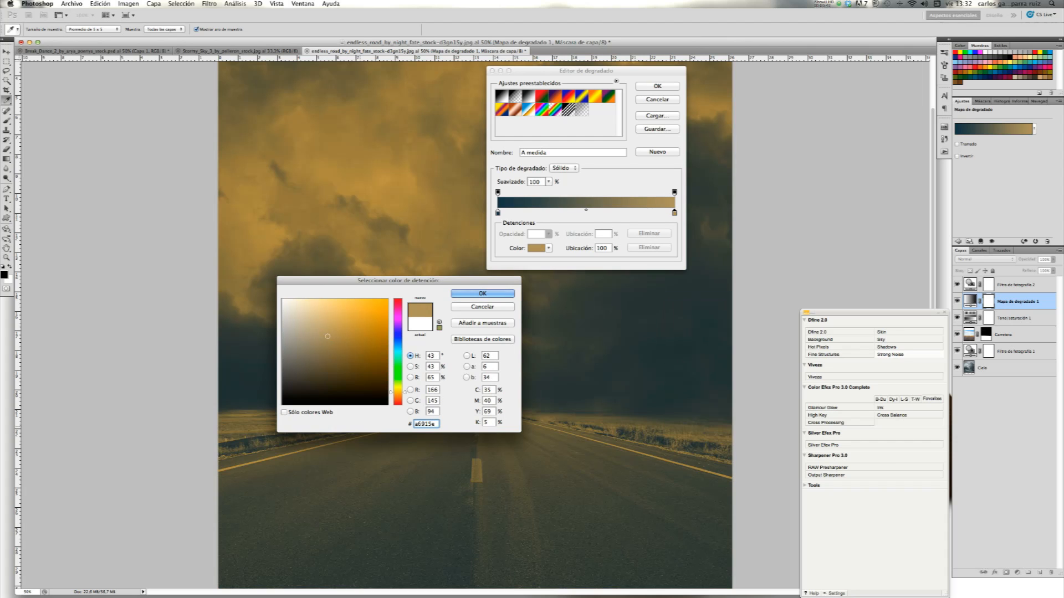
{"action": "left_click", "coordinate": [478, 295]}
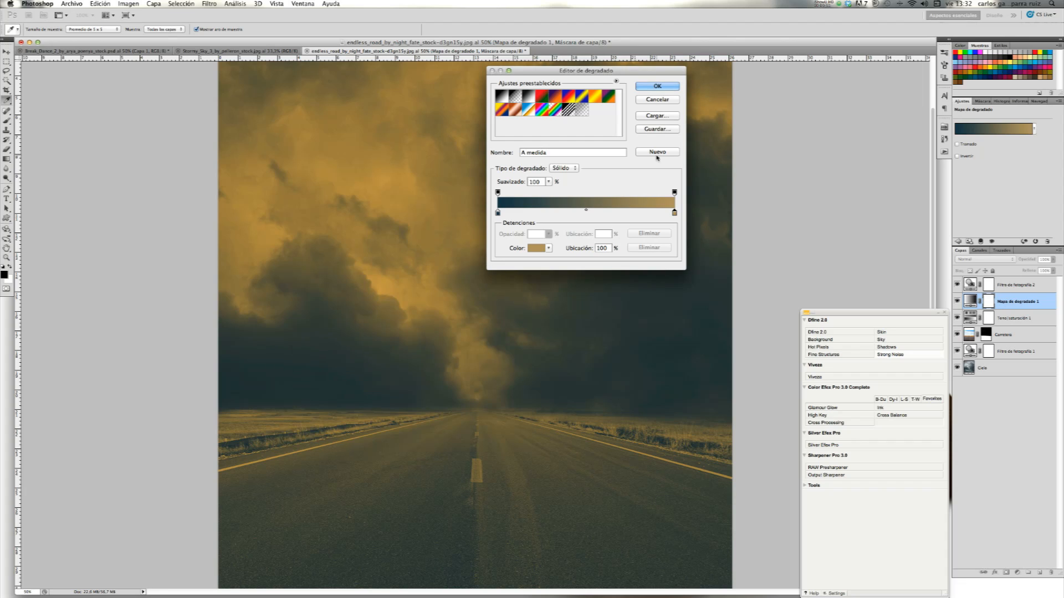
{"action": "left_click", "coordinate": [674, 89]}
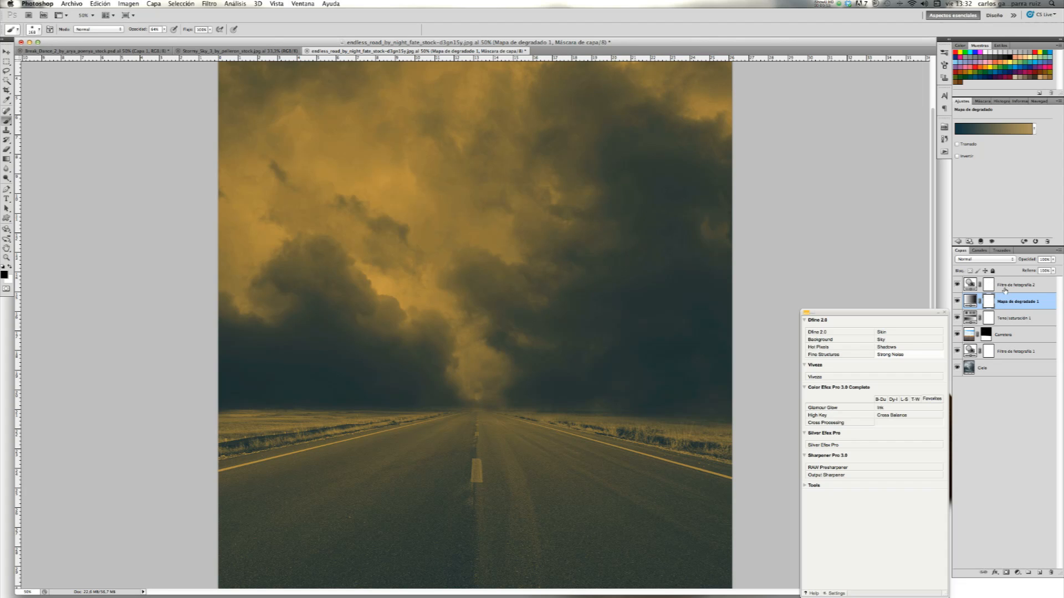
- Set the gradient map layer to Multiplicar blending at about 19% opacity
{"action": "left_click", "coordinate": [999, 260]}
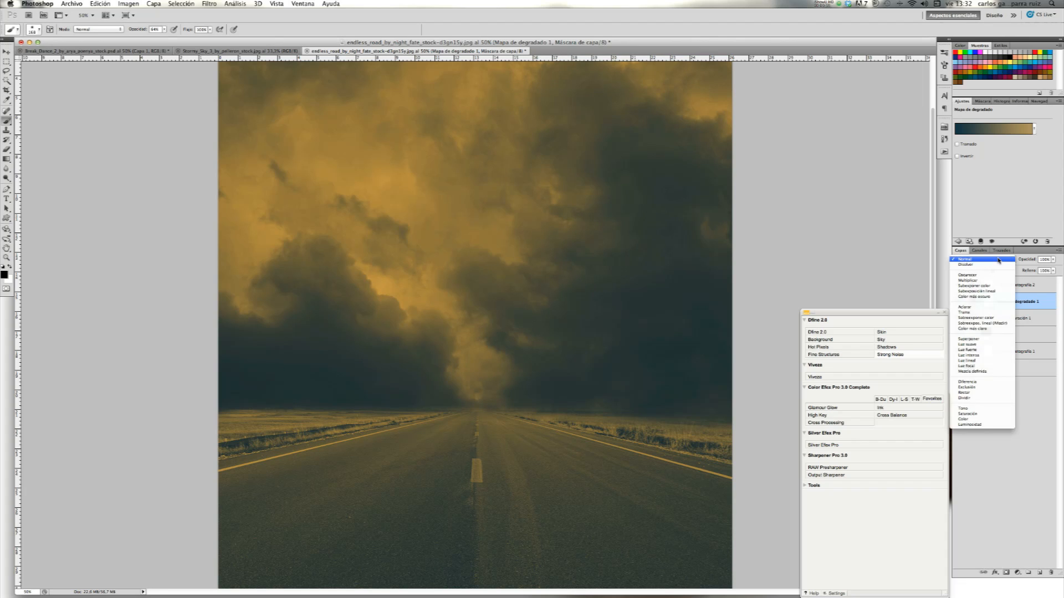
{"action": "left_click", "coordinate": [991, 281]}
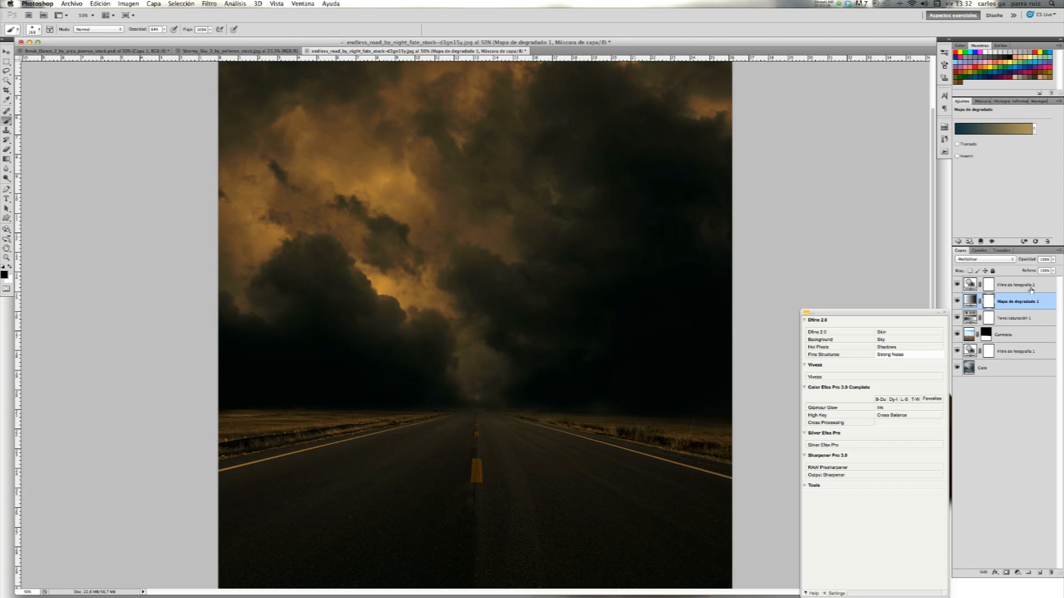
{"action": "left_click", "coordinate": [1054, 261]}
{"action": "left_click_drag", "start_coordinate": [1054, 268], "coordinate": [1023, 270]}
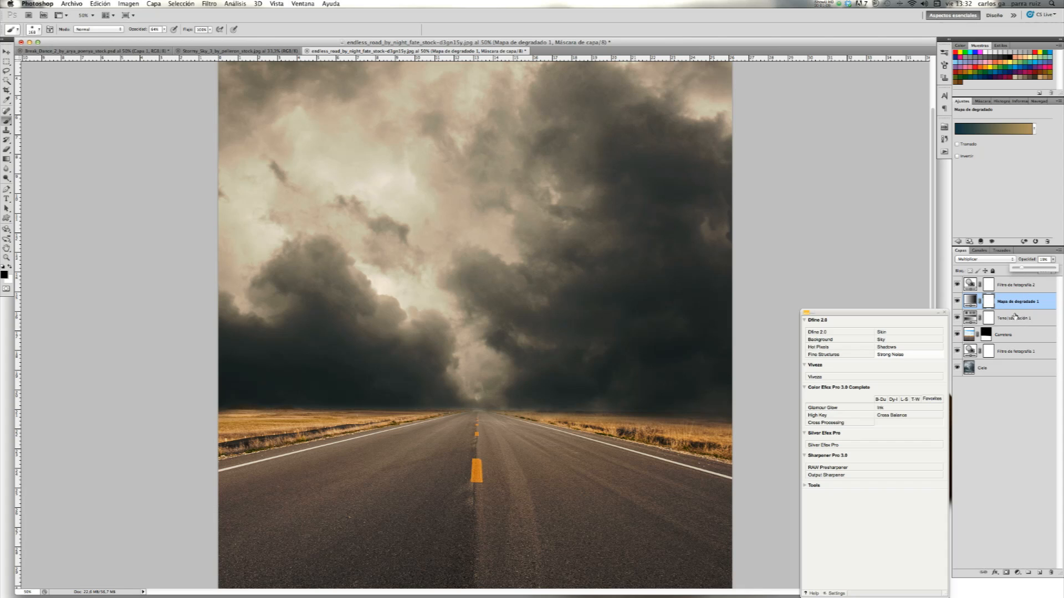
- Replace the upper photo filter's orange with a custom muted tan colour
{"action": "left_click", "coordinate": [1009, 287]}
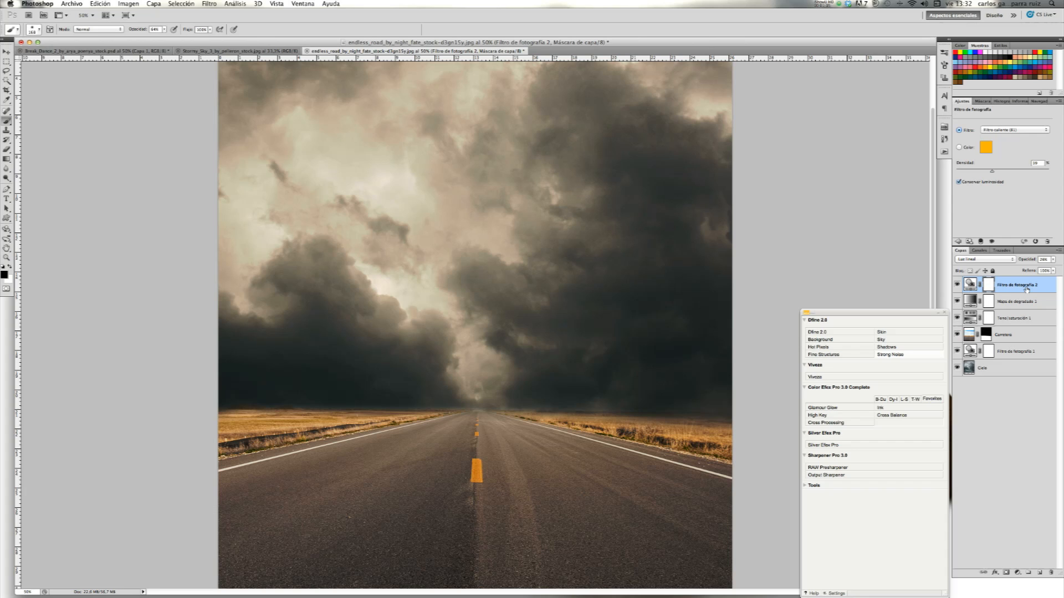
{"action": "left_click", "coordinate": [987, 147]}
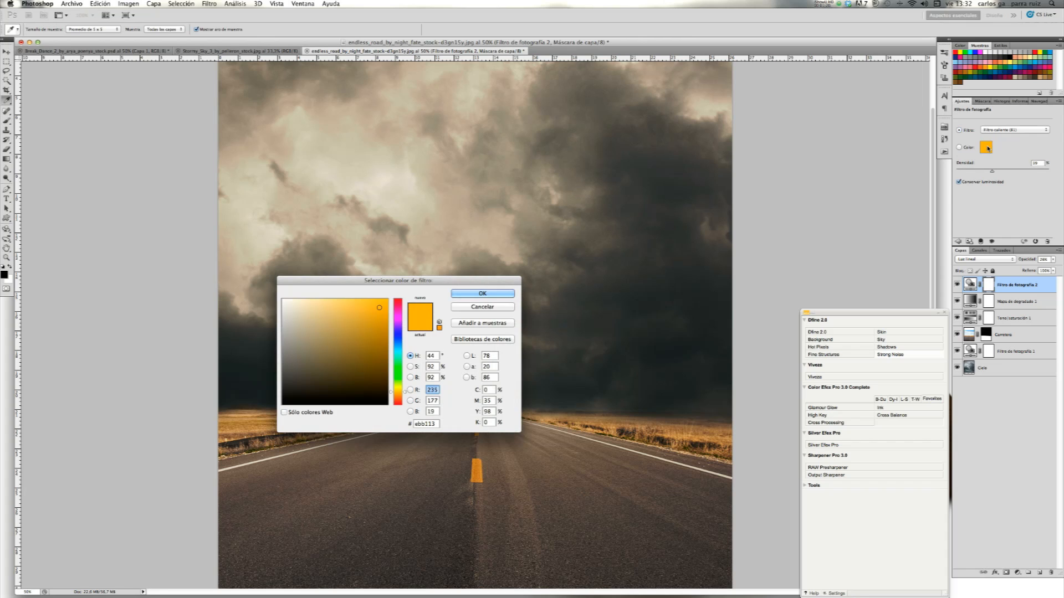
{"action": "left_click", "coordinate": [334, 335]}
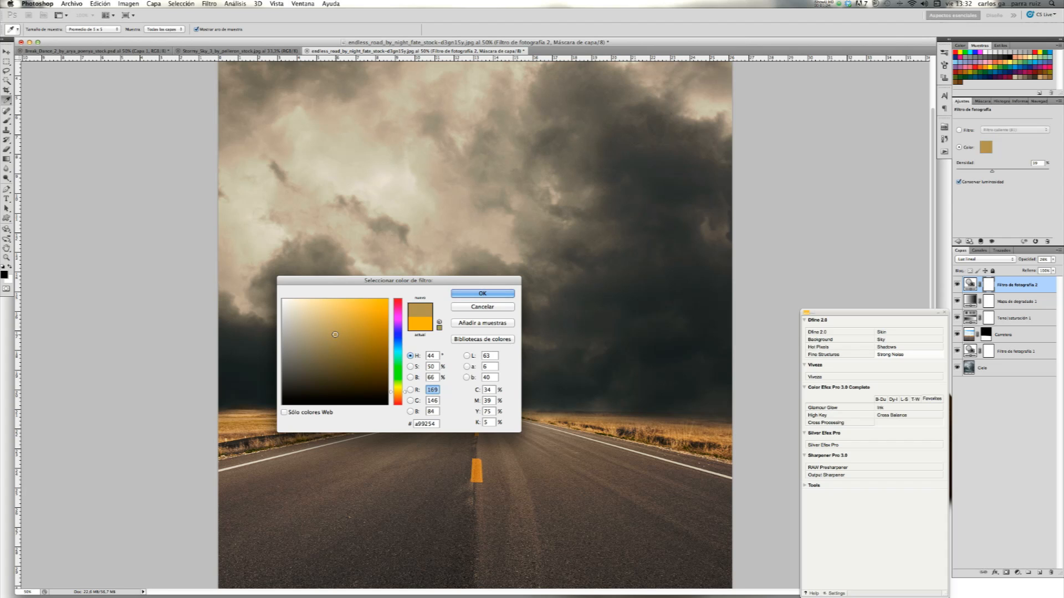
{"action": "left_click", "coordinate": [331, 332]}
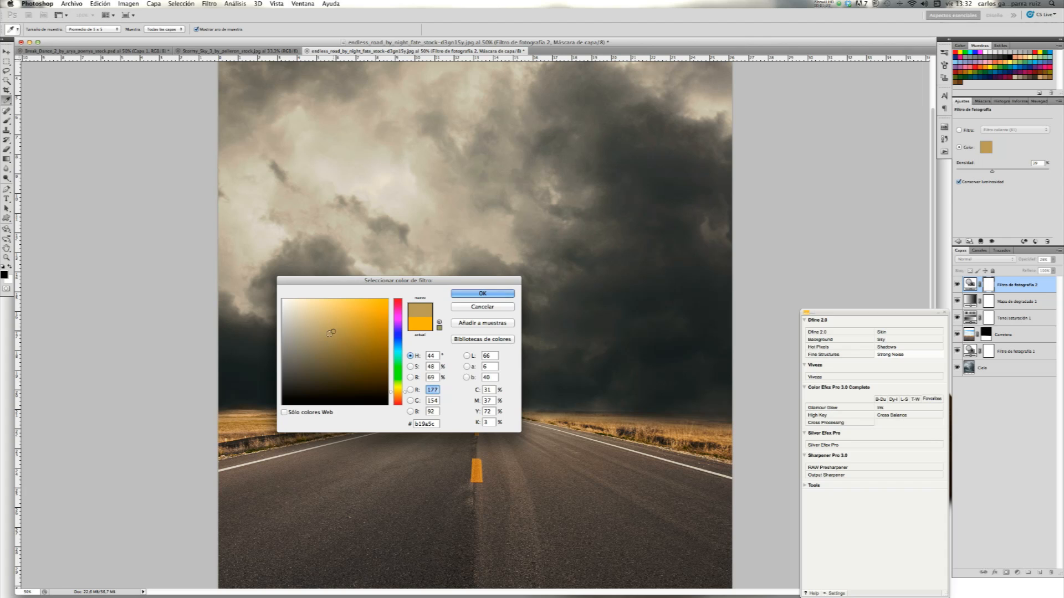
{"action": "left_click", "coordinate": [324, 339]}
{"action": "left_click", "coordinate": [324, 338]}
{"action": "left_click", "coordinate": [496, 293]}
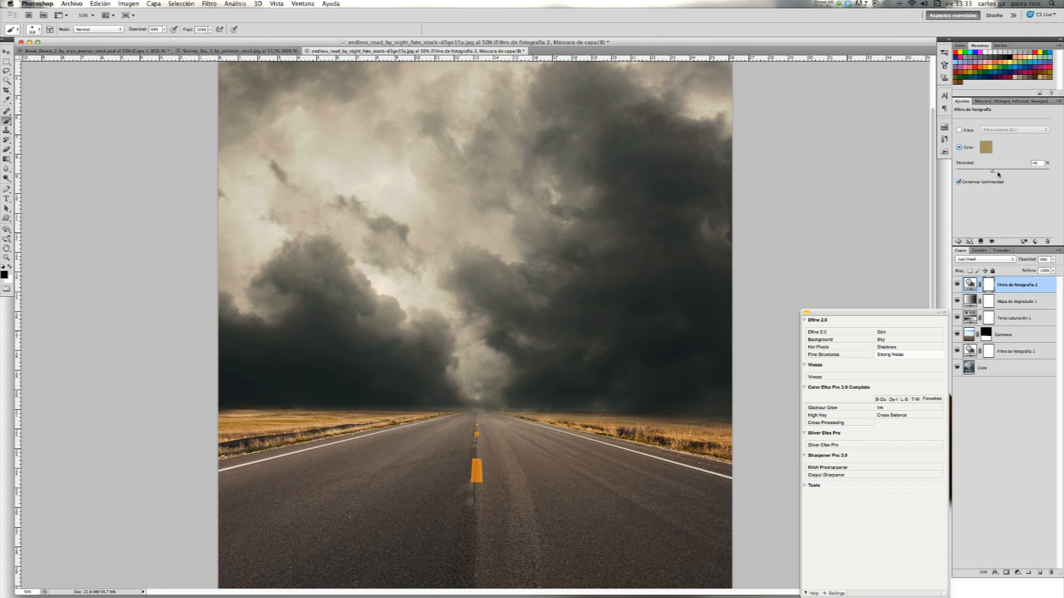
- Set the upper photo filter layer's opacity to about 34%, and compare the image with and without it
{"action": "left_click", "coordinate": [1054, 260]}
{"action": "left_click_drag", "start_coordinate": [1032, 270], "coordinate": [1034, 270]}
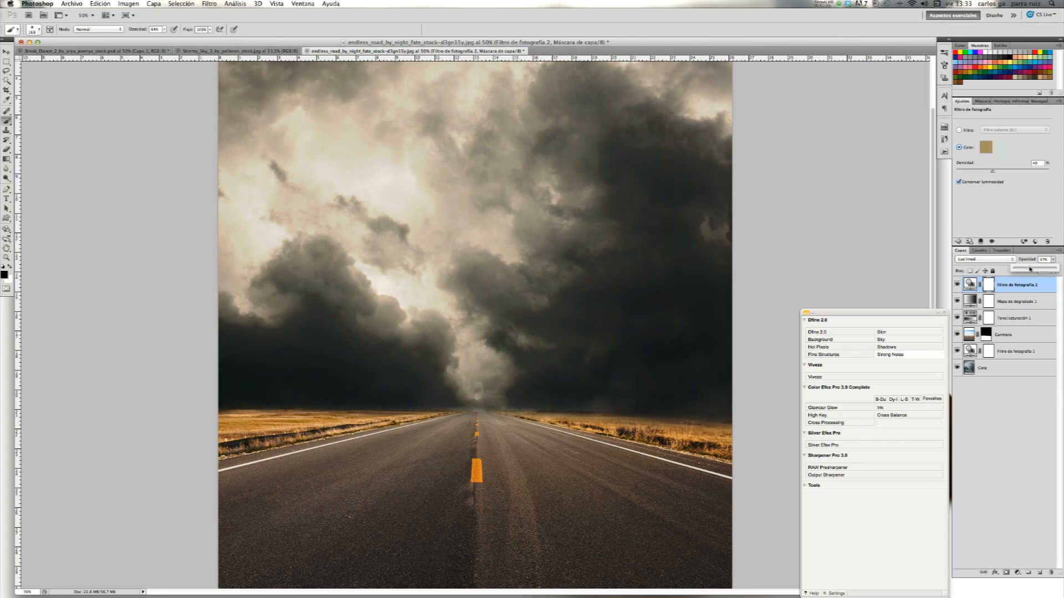
{"action": "left_click", "coordinate": [957, 284]}
{"action": "left_click", "coordinate": [956, 285]}
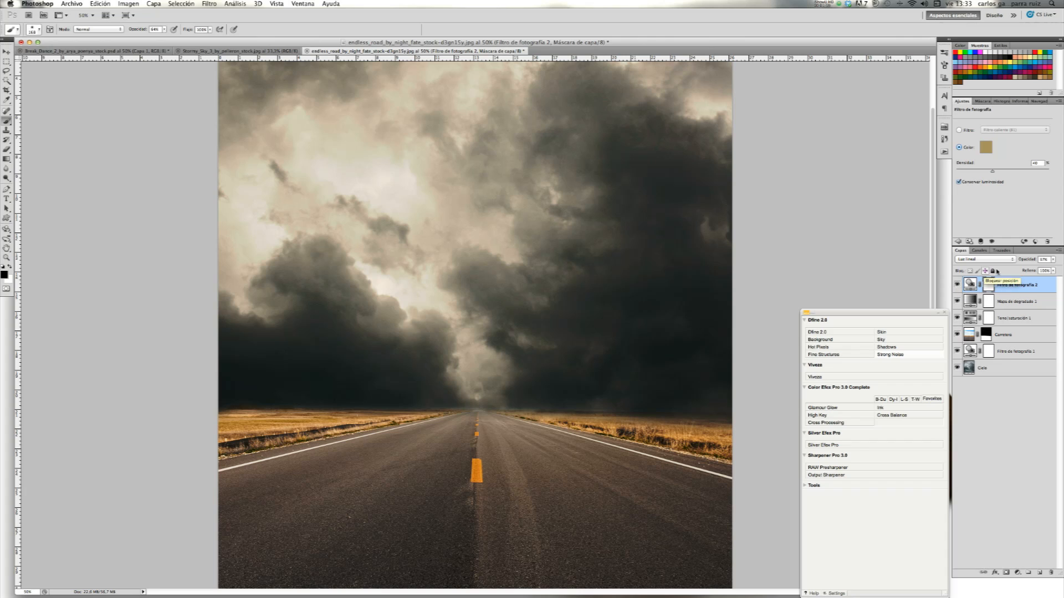
{"action": "left_click", "coordinate": [1052, 259]}
{"action": "left_click_drag", "start_coordinate": [1030, 270], "coordinate": [1029, 271]}
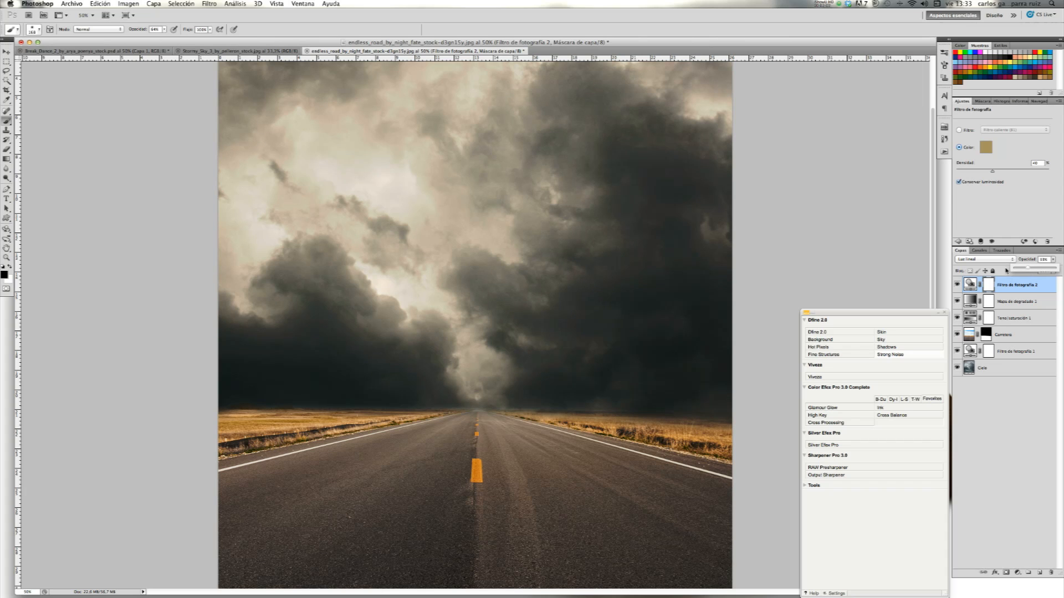
{"action": "left_click", "coordinate": [957, 285]}
{"action": "left_click", "coordinate": [957, 284]}
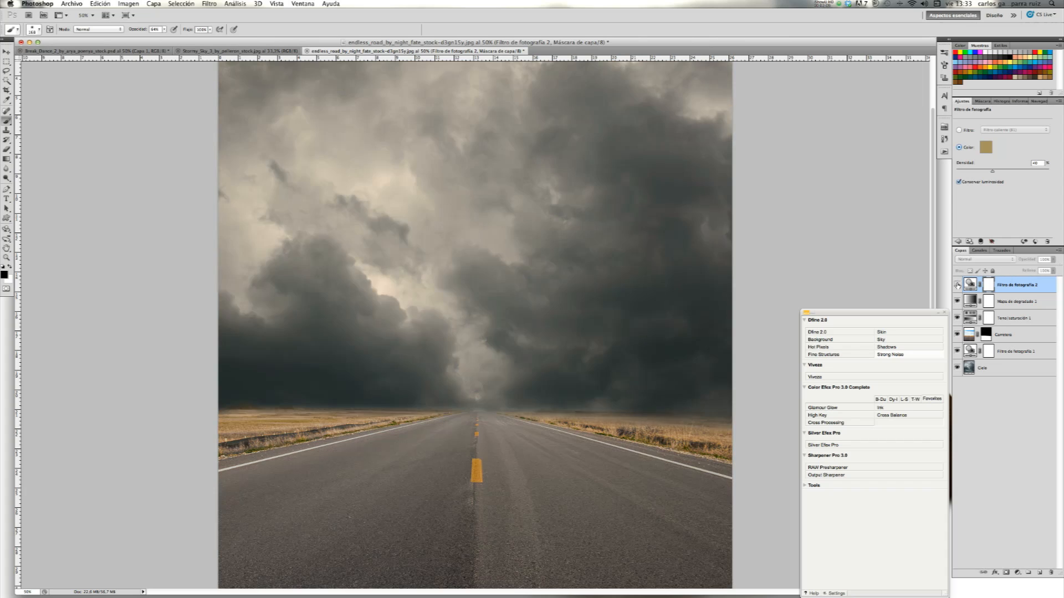
{"action": "left_click", "coordinate": [957, 285]}
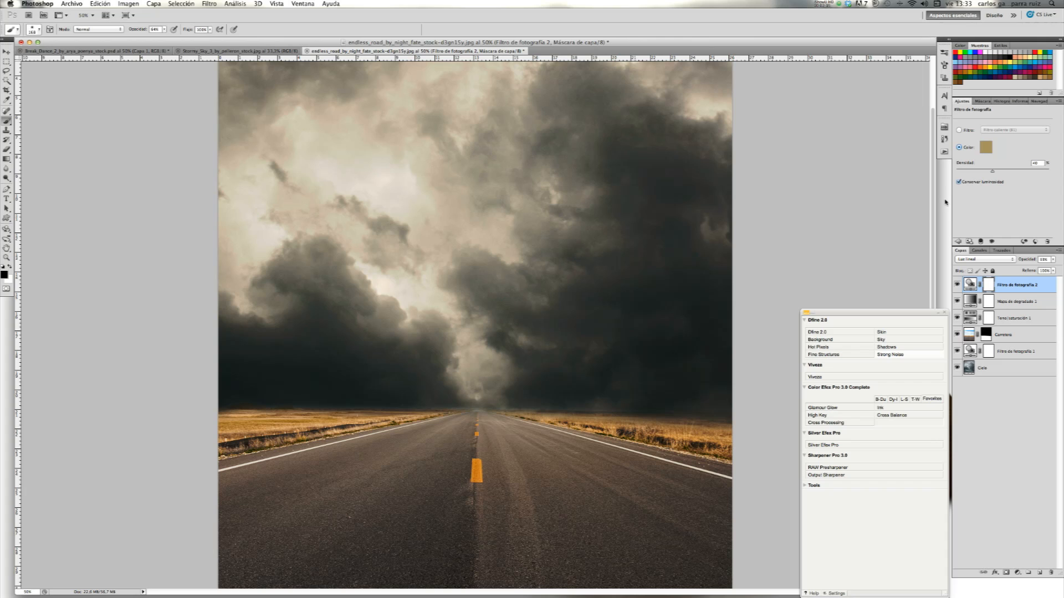
- Add a levels adjustment above the upper photo filter, with the white input at about 204 and midtones at about 0.72
{"action": "key", "text": "super+Tab"}
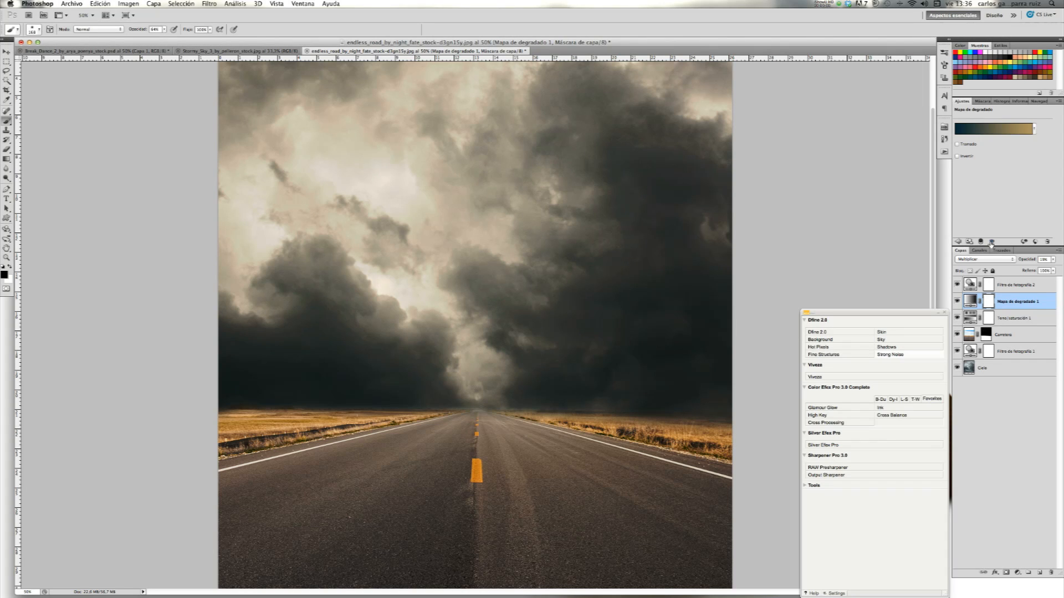
{"action": "left_click", "coordinate": [1016, 286]}
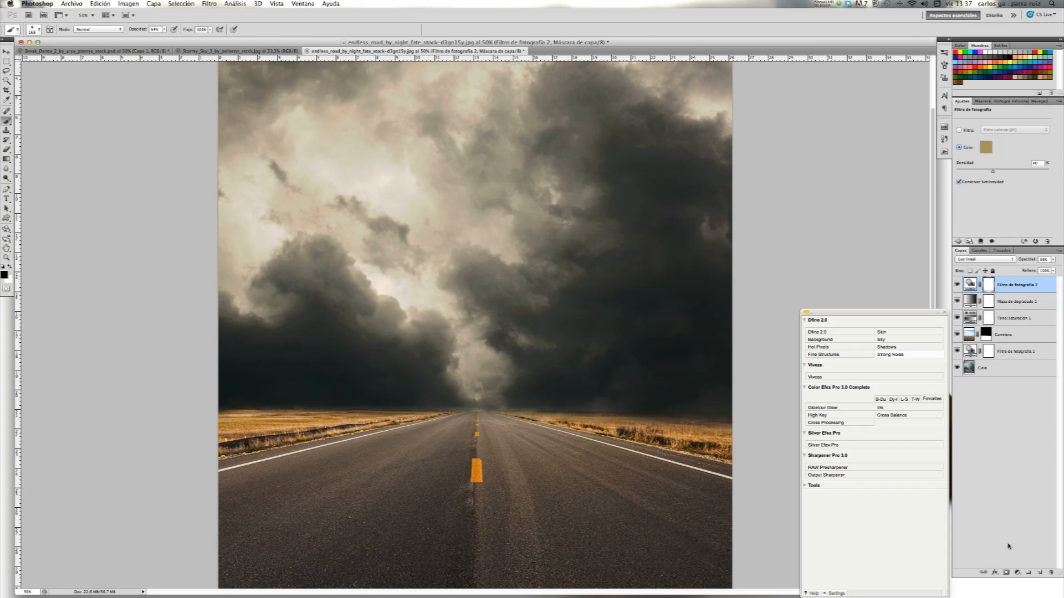
{"action": "left_click", "coordinate": [1017, 573]}
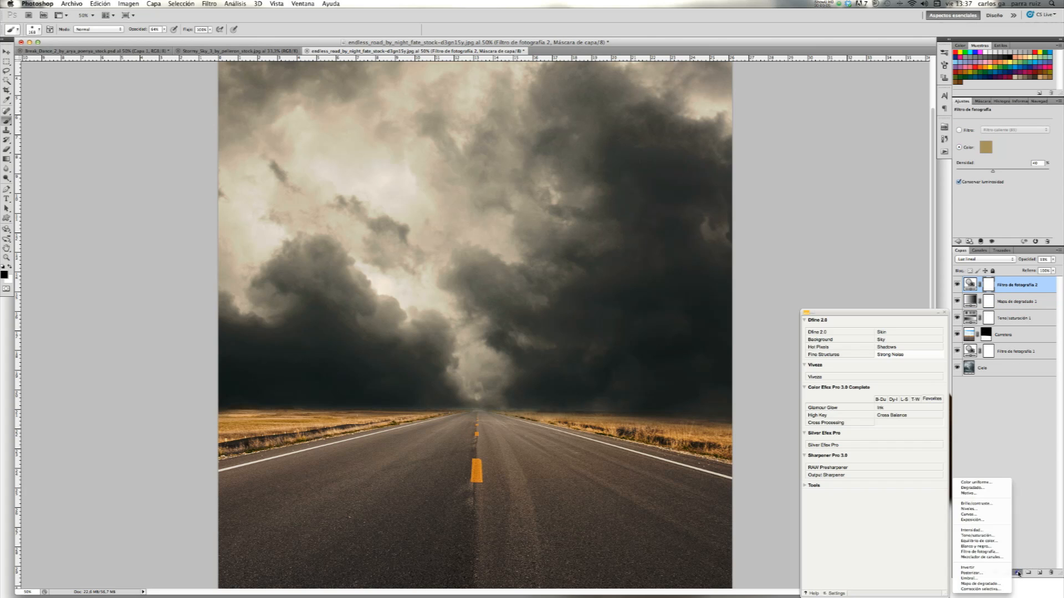
{"action": "left_click", "coordinate": [984, 509]}
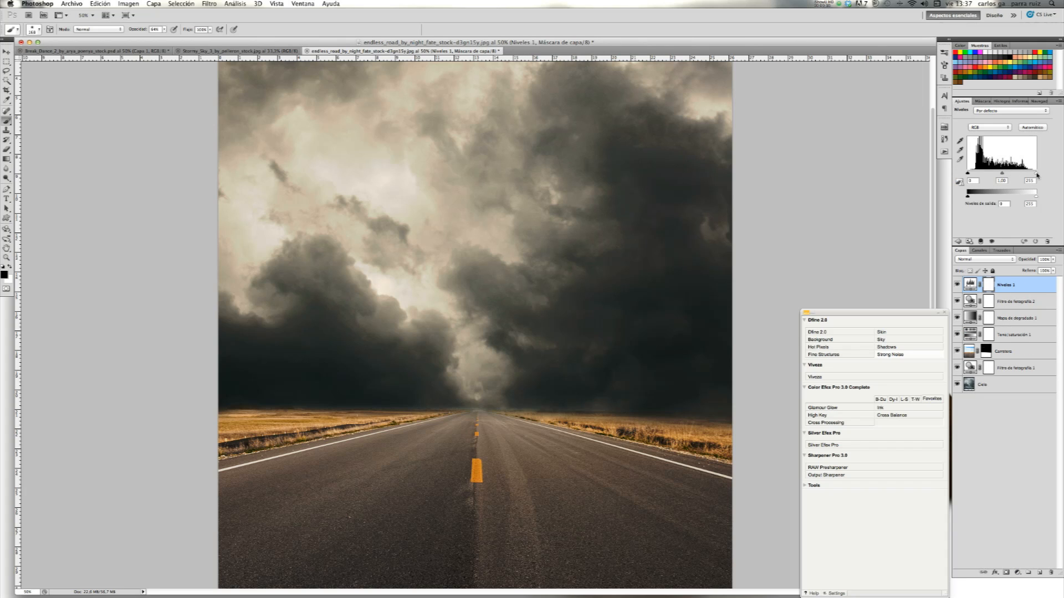
{"action": "left_click_drag", "start_coordinate": [1037, 175], "coordinate": [1031, 175]}
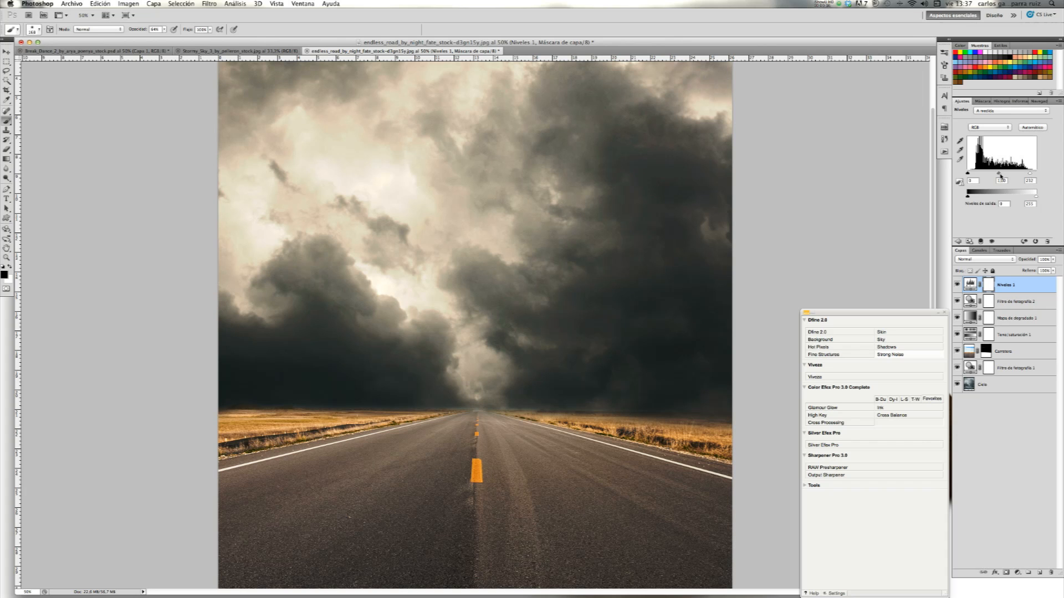
{"action": "left_click_drag", "start_coordinate": [1001, 176], "coordinate": [968, 174]}
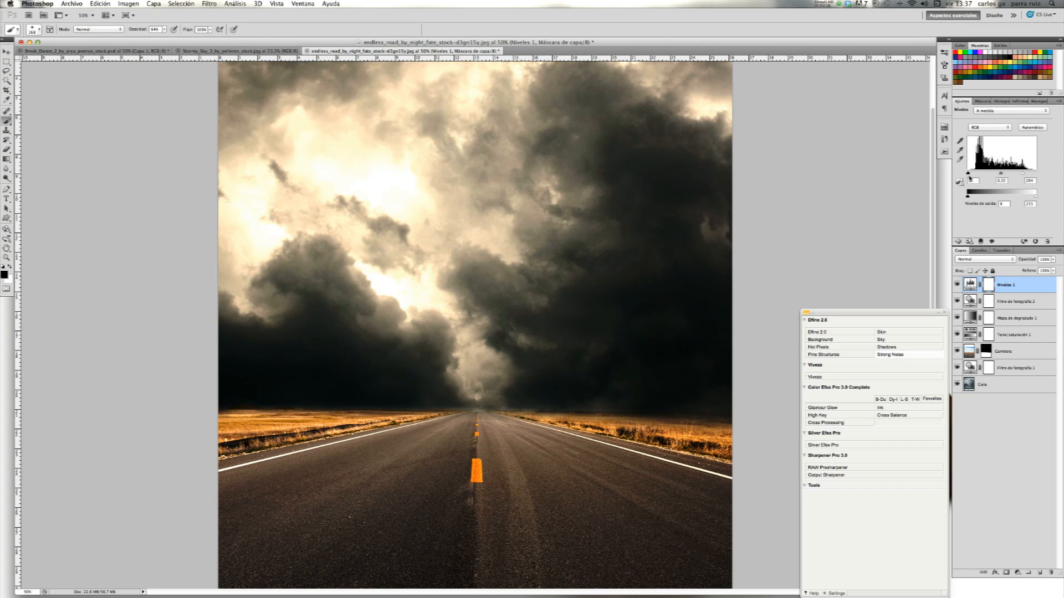
- Lower the levels layer's opacity to about 71%, and compare the image with and without it
{"action": "left_click", "coordinate": [1054, 259]}
{"action": "left_click_drag", "start_coordinate": [1047, 270], "coordinate": [1044, 270]}
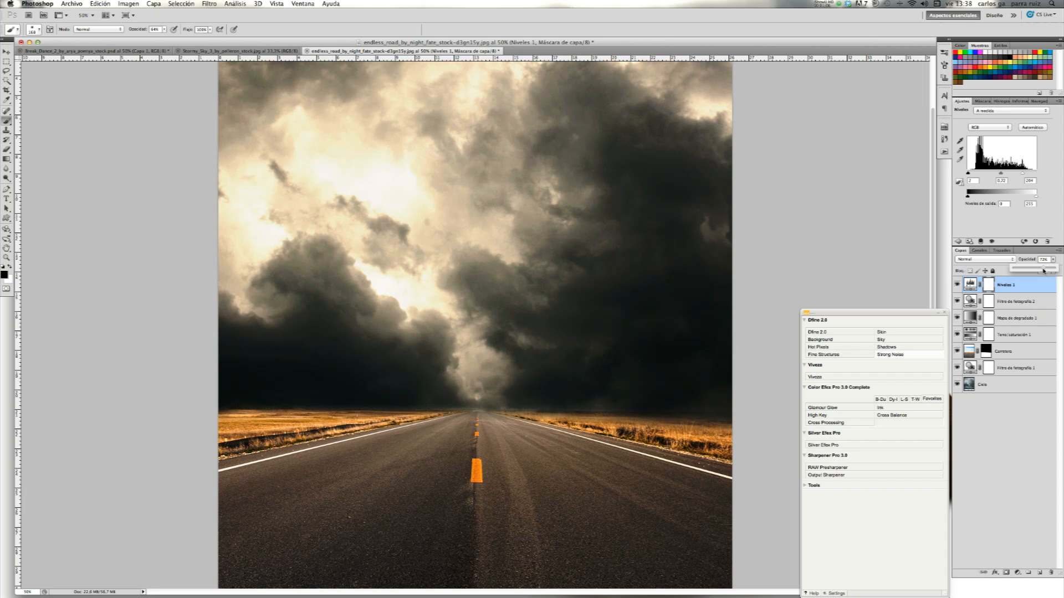
{"action": "left_click", "coordinate": [956, 285]}
{"action": "left_click", "coordinate": [955, 285]}
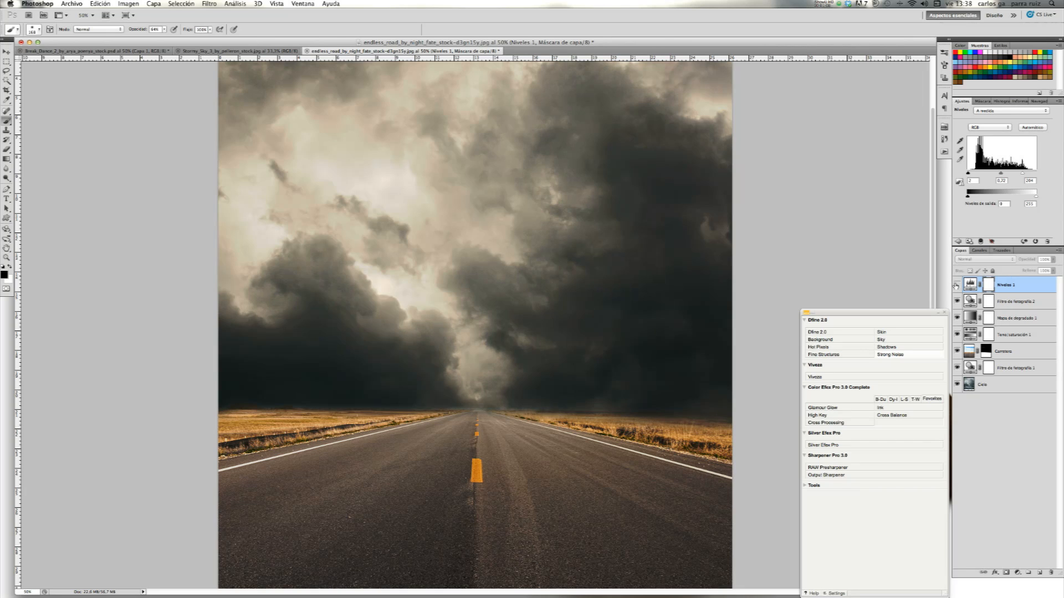
{"action": "left_click", "coordinate": [956, 285]}
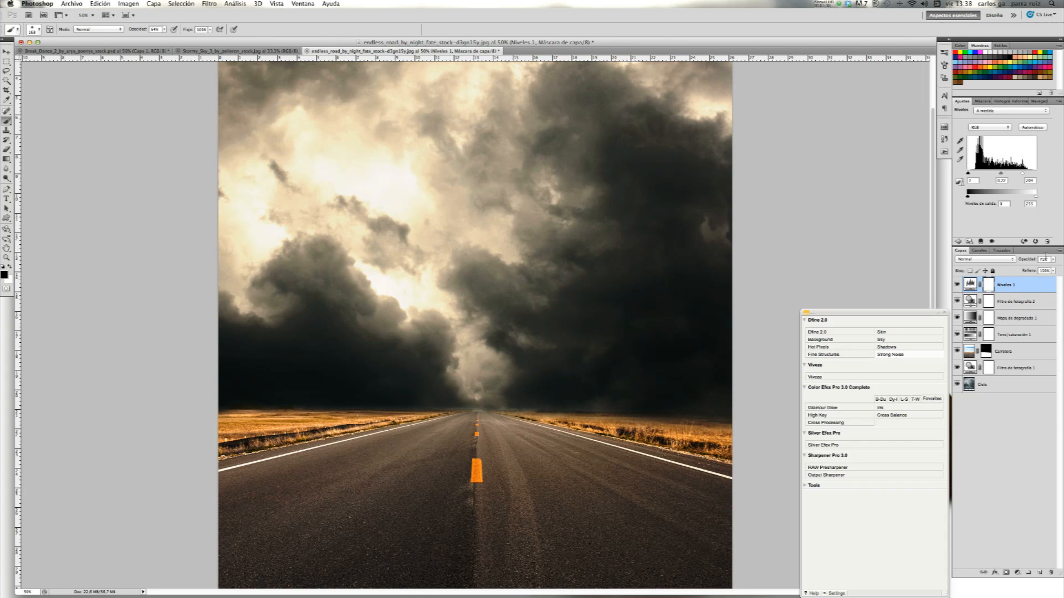
{"action": "left_click", "coordinate": [956, 284]}
{"action": "left_click", "coordinate": [955, 285]}
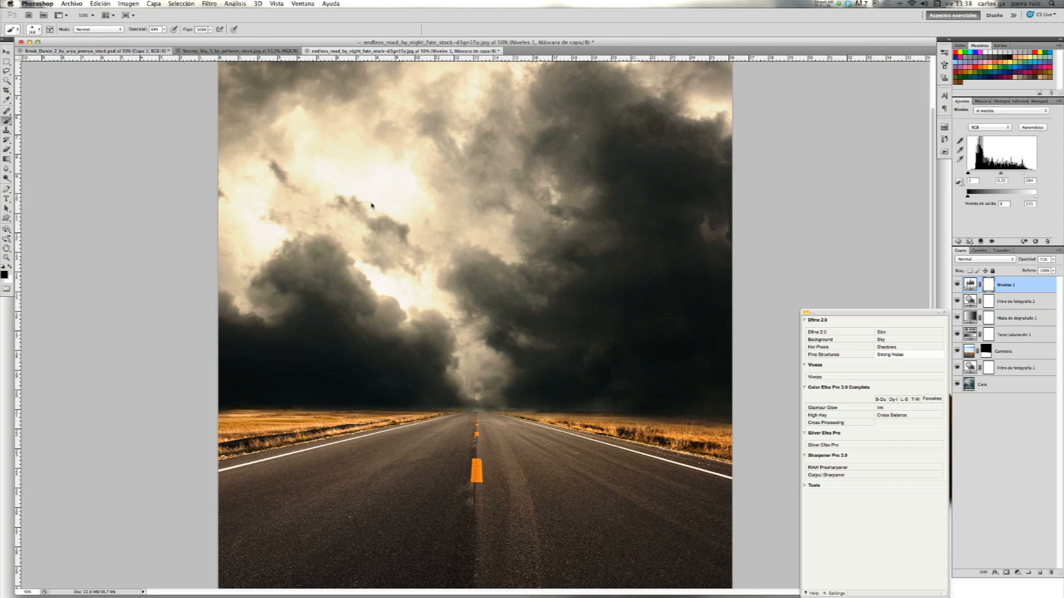
- Copy the cut-out and background layers from the breakdancer document into the endless road document, accepting the colour profile conversion
{"action": "key", "text": "ctrl+Tab"}
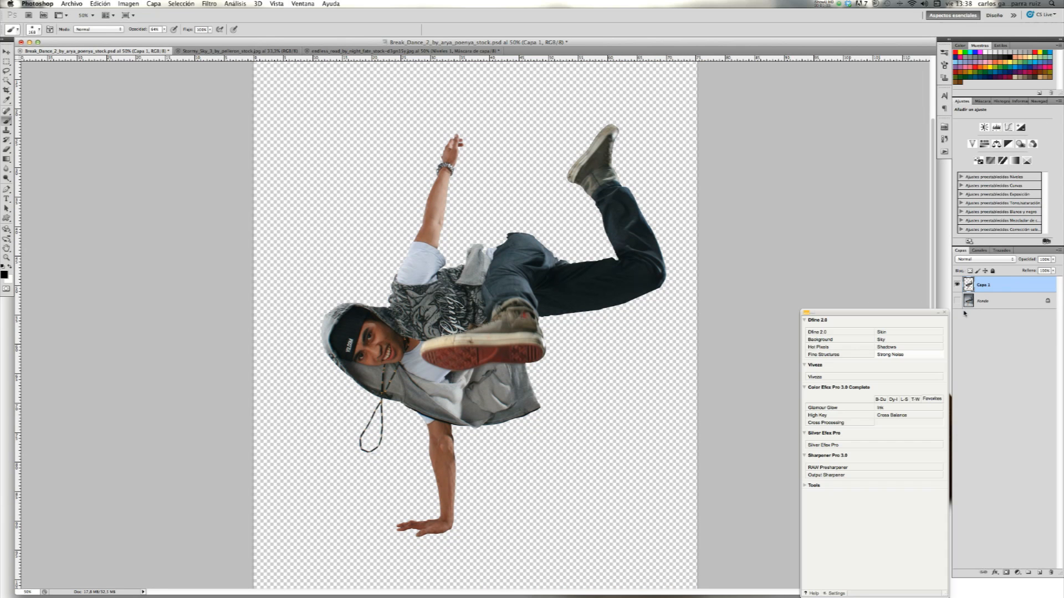
{"action": "left_click", "coordinate": [958, 301]}
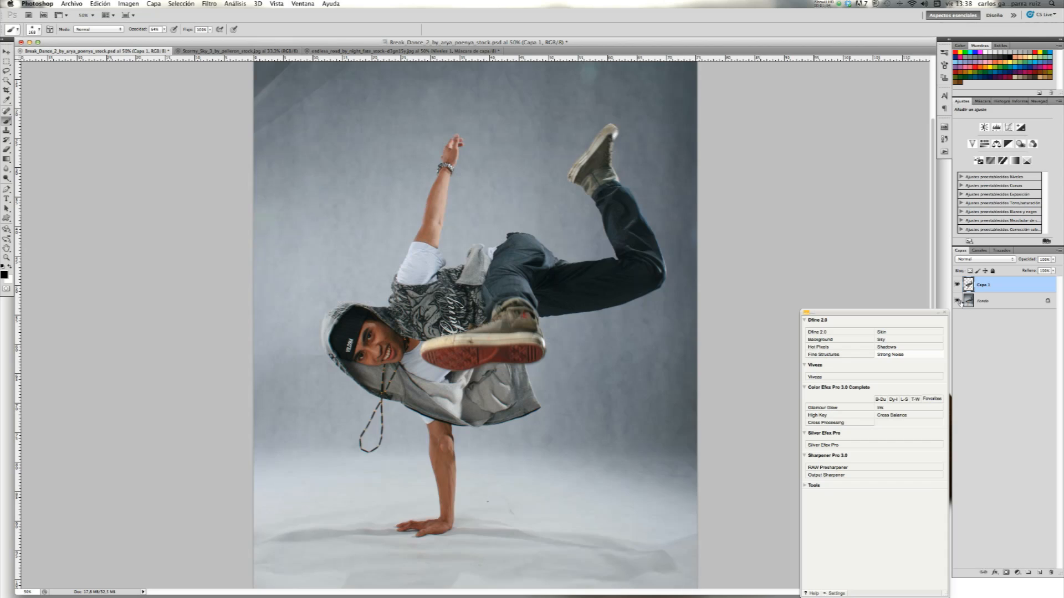
{"action": "left_click", "coordinate": [989, 304], "text": "shift"}
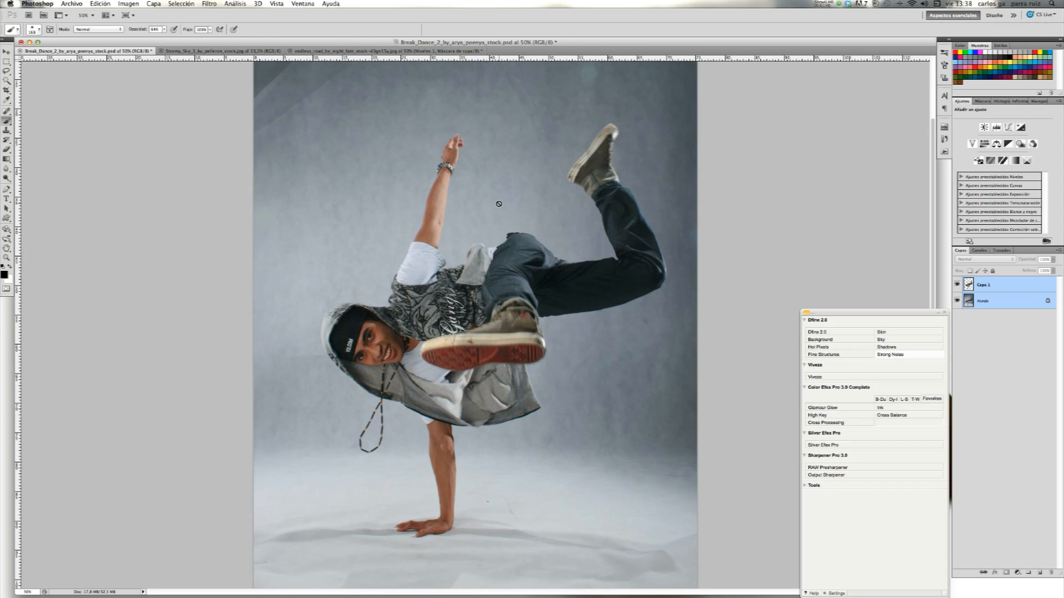
{"action": "key", "text": "v"}
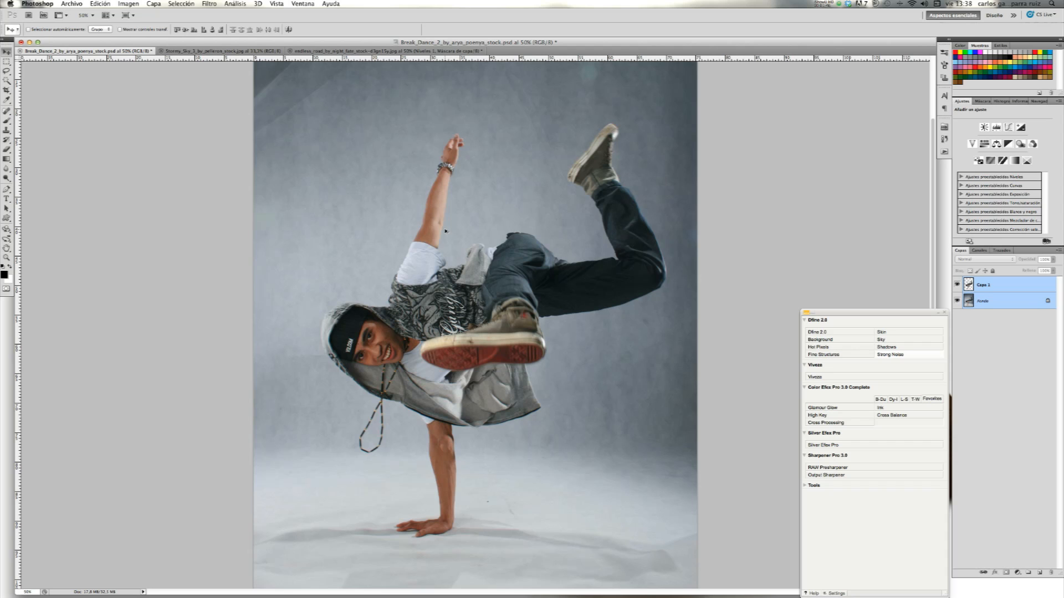
{"action": "mouse_move", "coordinate": [446, 231]}
{"action": "left_mouse_down"}
{"action": "mouse_move", "coordinate": [397, 53]}
{"action": "mouse_move", "coordinate": [442, 232]}
{"action": "left_mouse_up"}
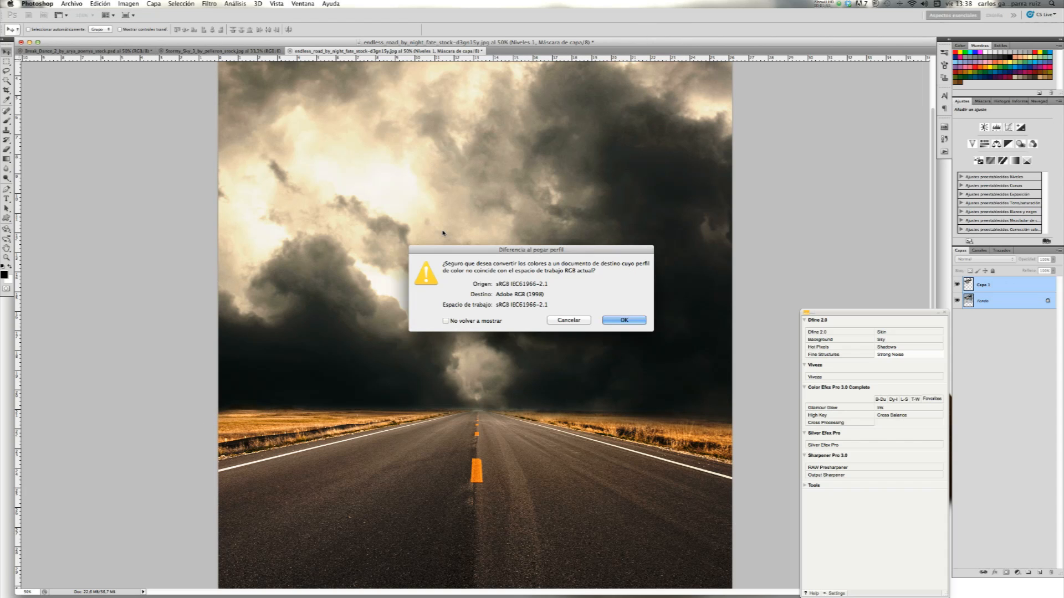
{"action": "left_click", "coordinate": [629, 321]}
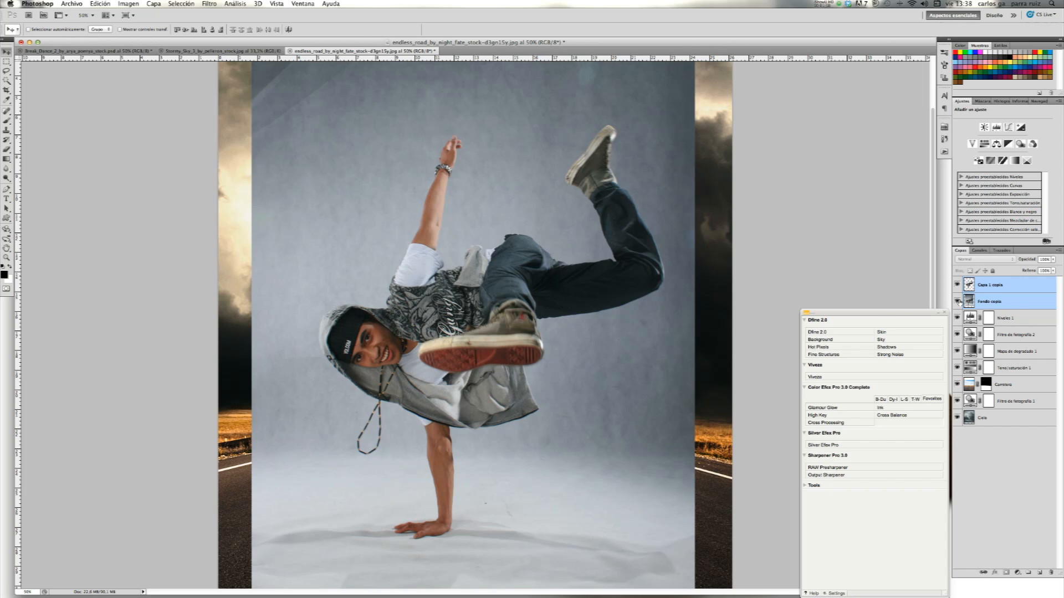
- Hide the copied studio background and move both copied layers so the dancer's supporting hand sits near the road's centre line
{"action": "left_click", "coordinate": [958, 301]}
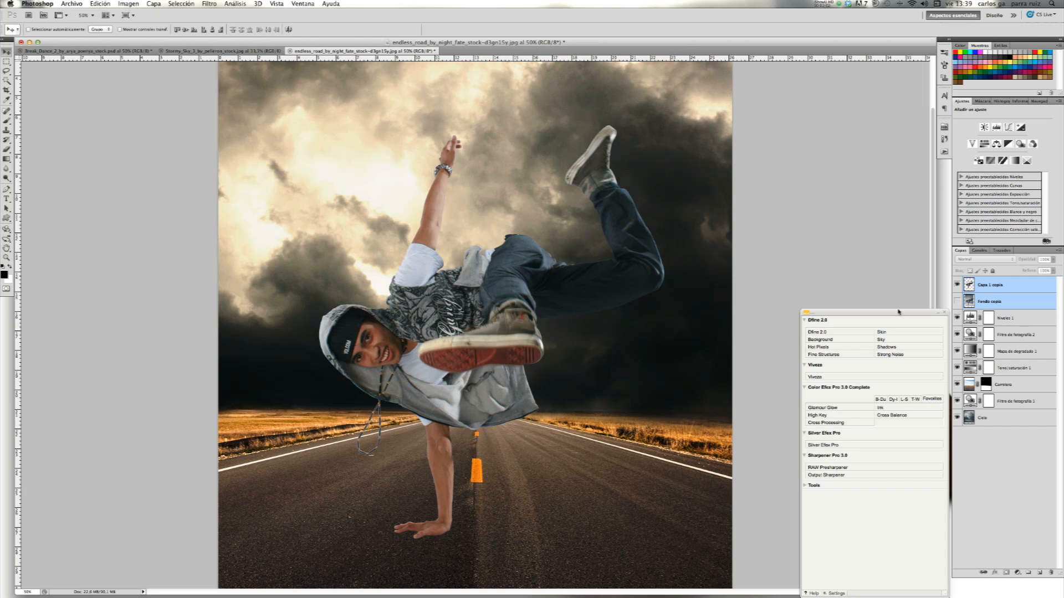
{"action": "left_click_drag", "start_coordinate": [504, 313], "coordinate": [480, 309]}
{"action": "left_click", "coordinate": [1030, 101]}
{"action": "left_click", "coordinate": [1006, 242]}
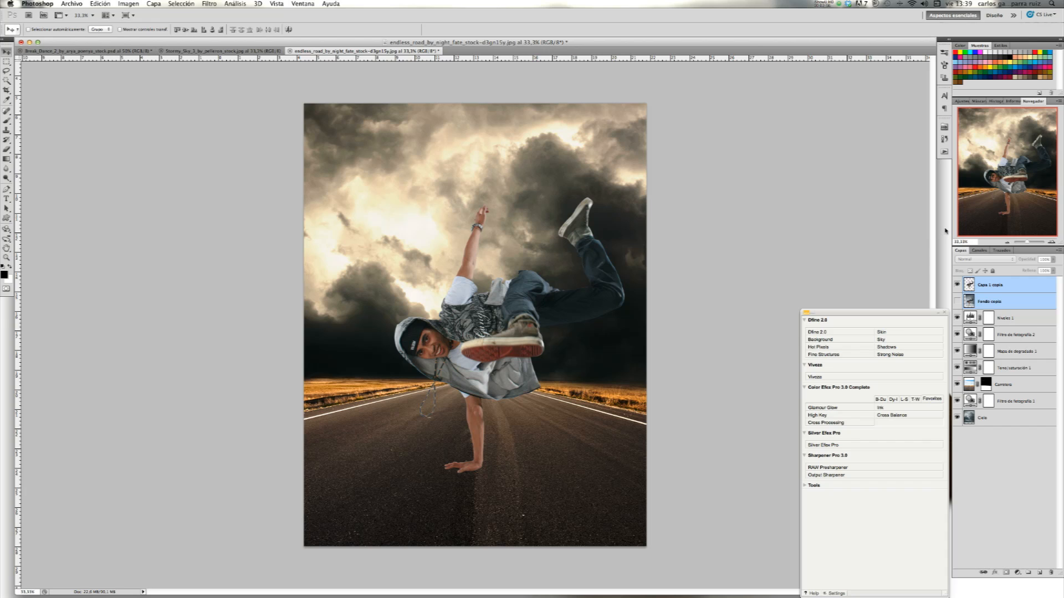
{"action": "key", "text": "super+Tab"}
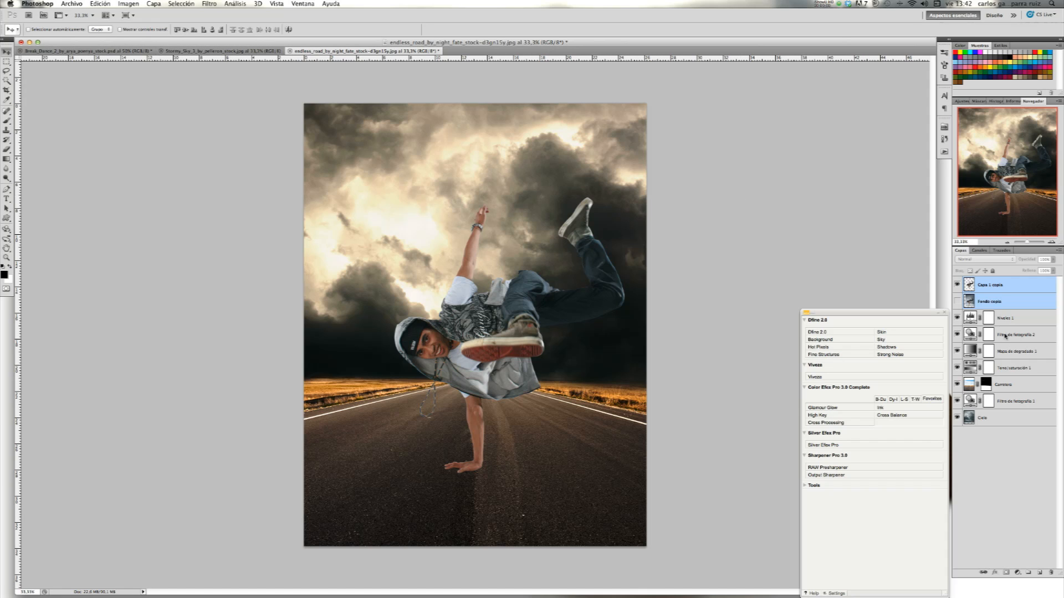
- Show the copied studio background again and rename it Sombra, and rename the cut-out dancer layer Modelo
{"action": "left_click", "coordinate": [957, 301]}
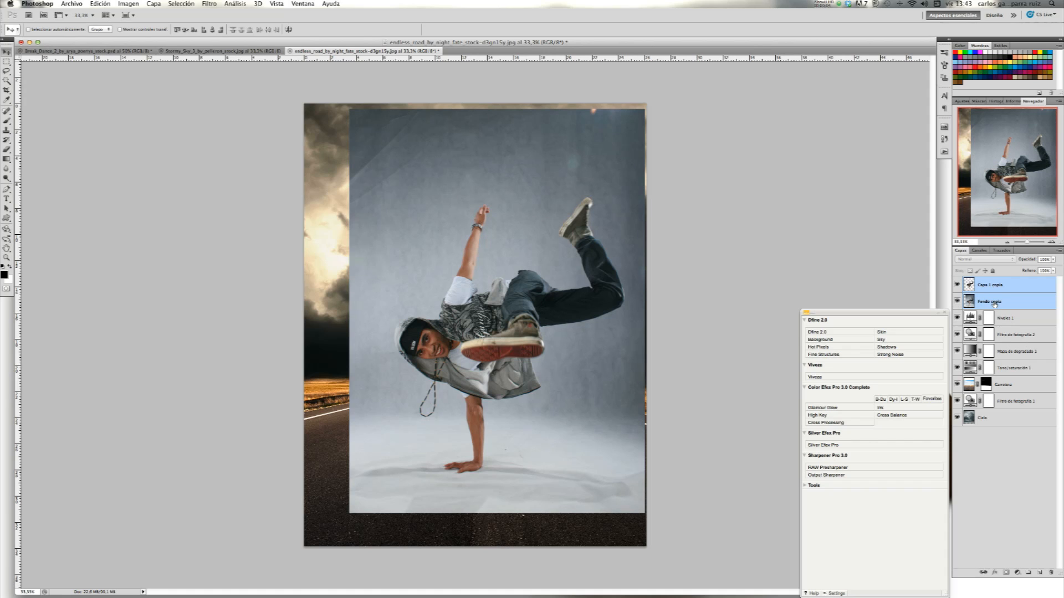
{"action": "double_click", "coordinate": [994, 303]}
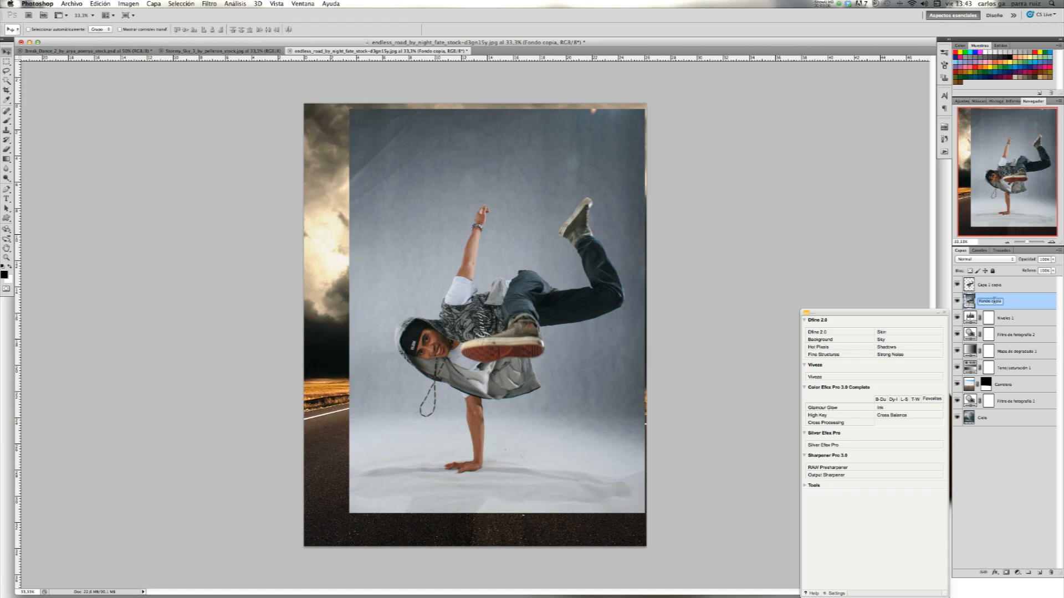
{"action": "type", "text": "sombra"}
{"action": "key", "text": "Return"}
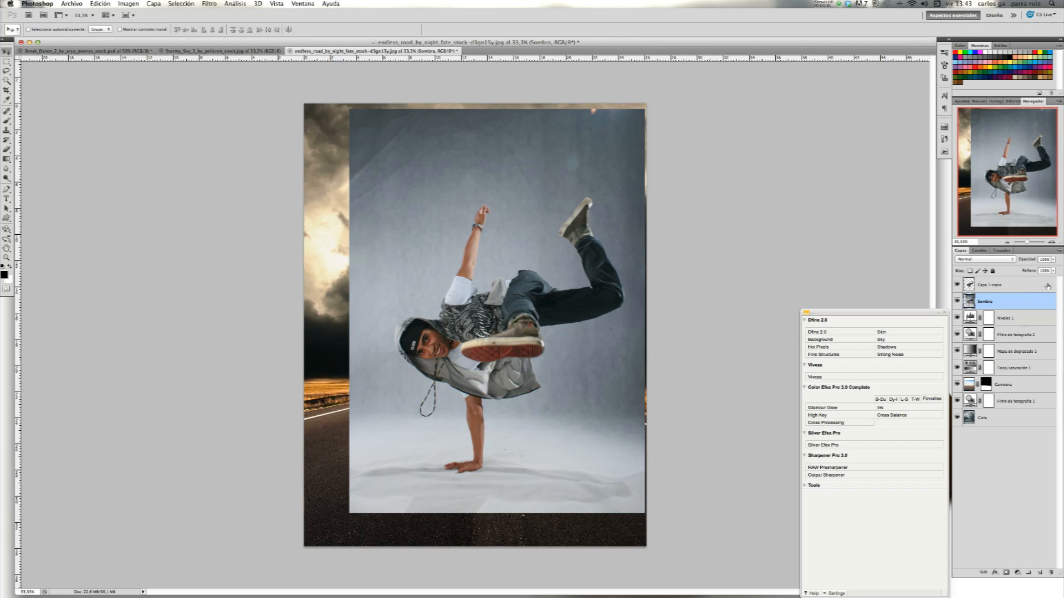
{"action": "double_click", "coordinate": [990, 285]}
{"action": "type", "text": "Nodelo"}
{"action": "key", "text": "Return"}
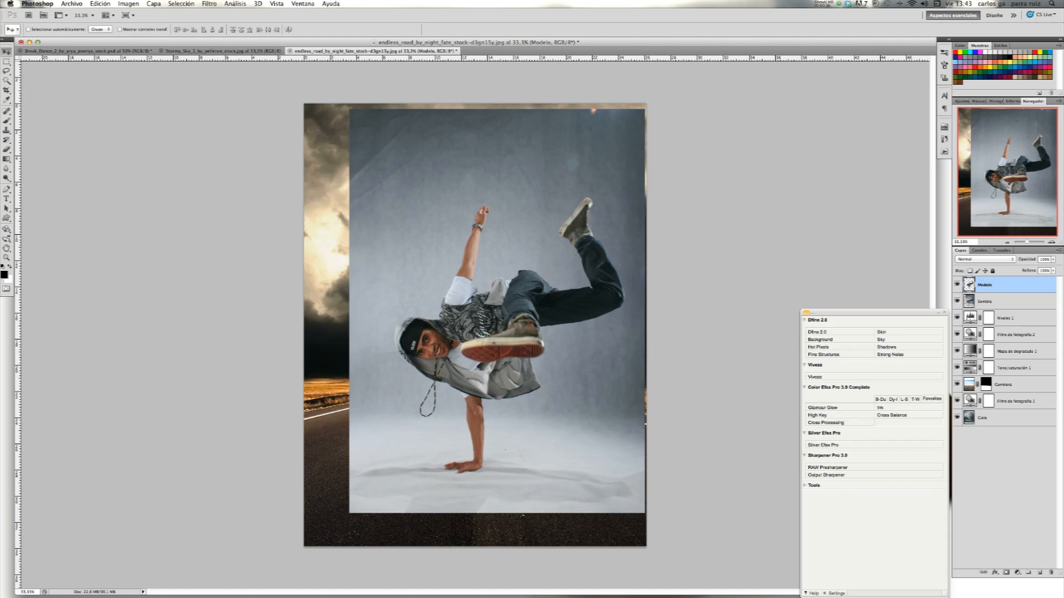
- Hide the Modelo layer and desaturate the Sombra layer with a Hue/Saturation saturation of -100
{"action": "left_click", "coordinate": [957, 285]}
{"action": "left_click", "coordinate": [989, 303]}
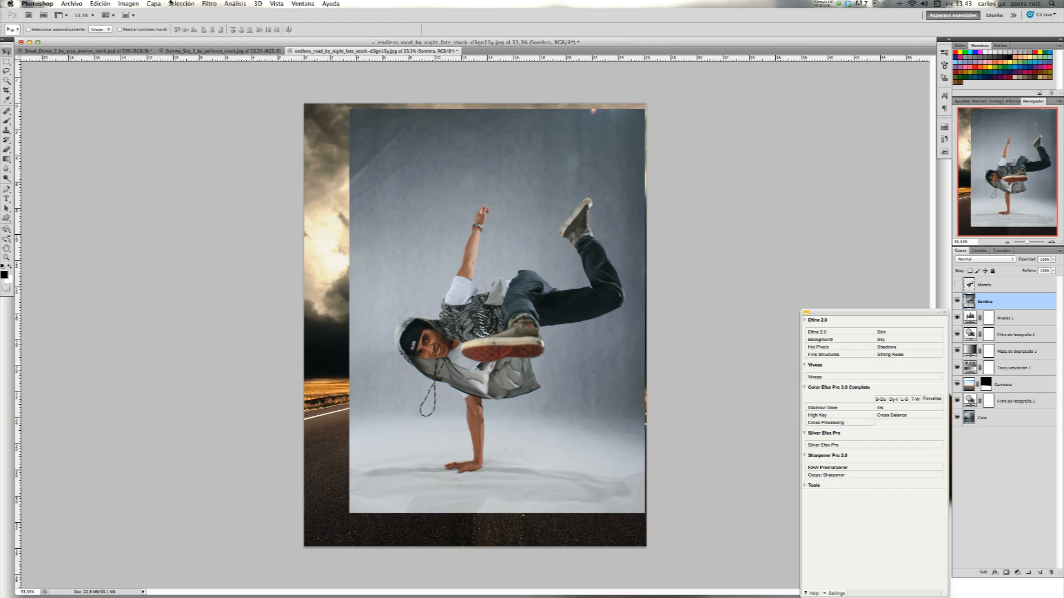
{"action": "left_click", "coordinate": [135, 3]}
{"action": "mouse_move", "coordinate": [143, 30]}
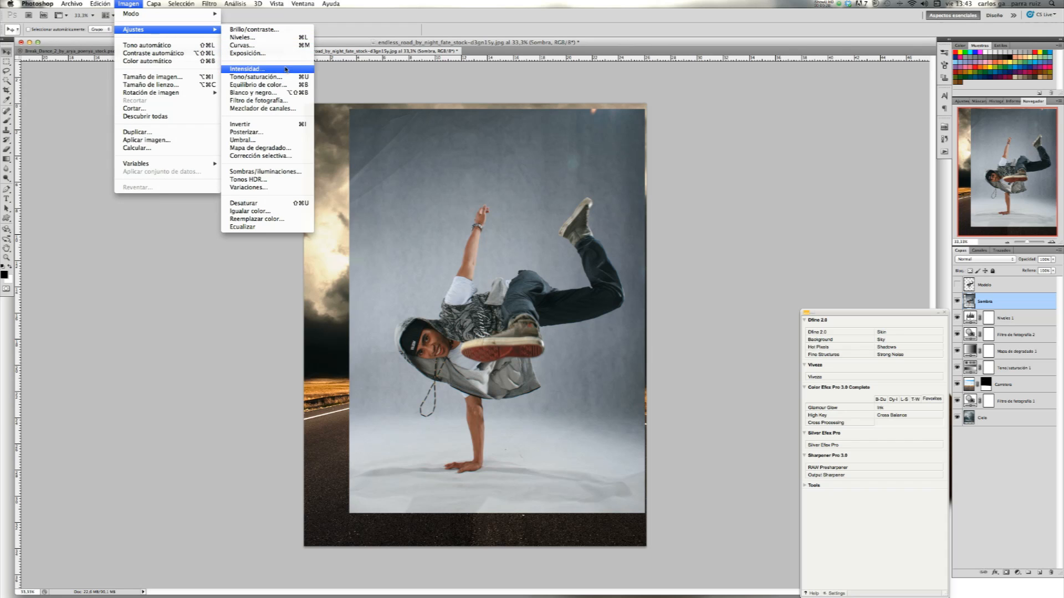
{"action": "left_click", "coordinate": [261, 77]}
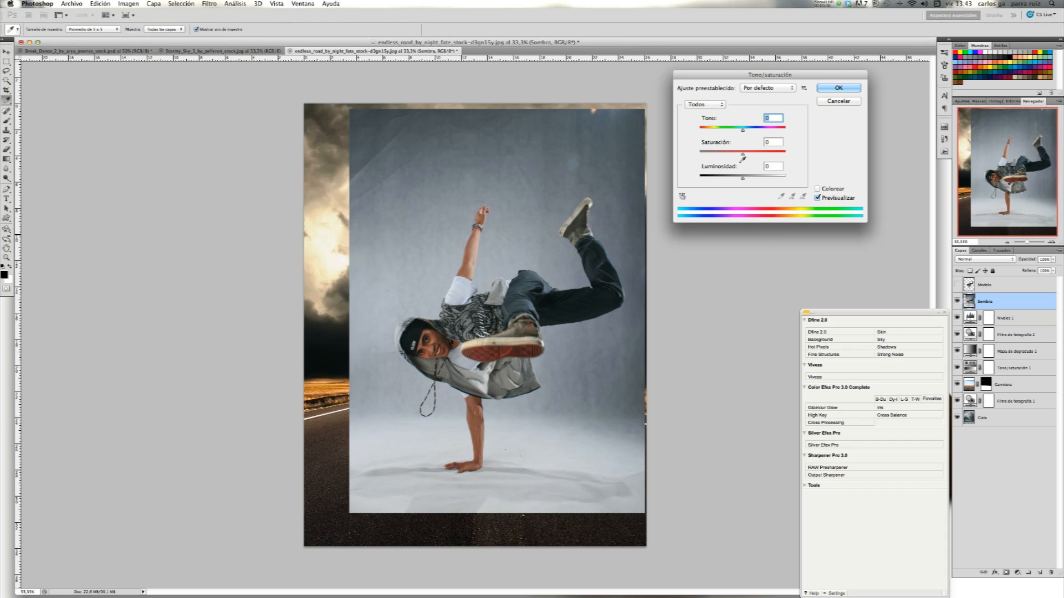
{"action": "left_click_drag", "start_coordinate": [743, 154], "coordinate": [660, 155]}
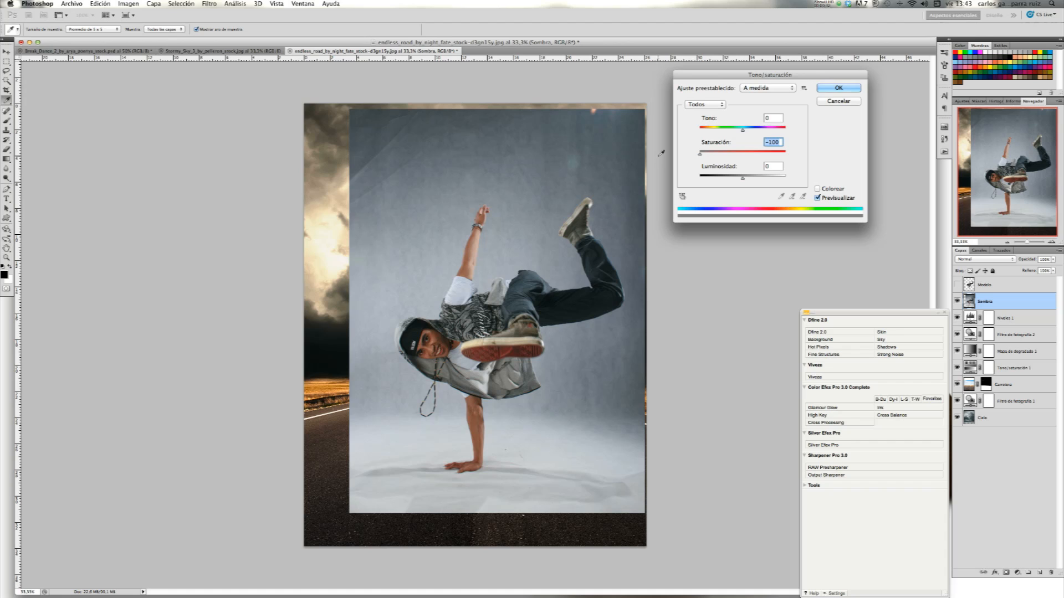
{"action": "left_click", "coordinate": [838, 89]}
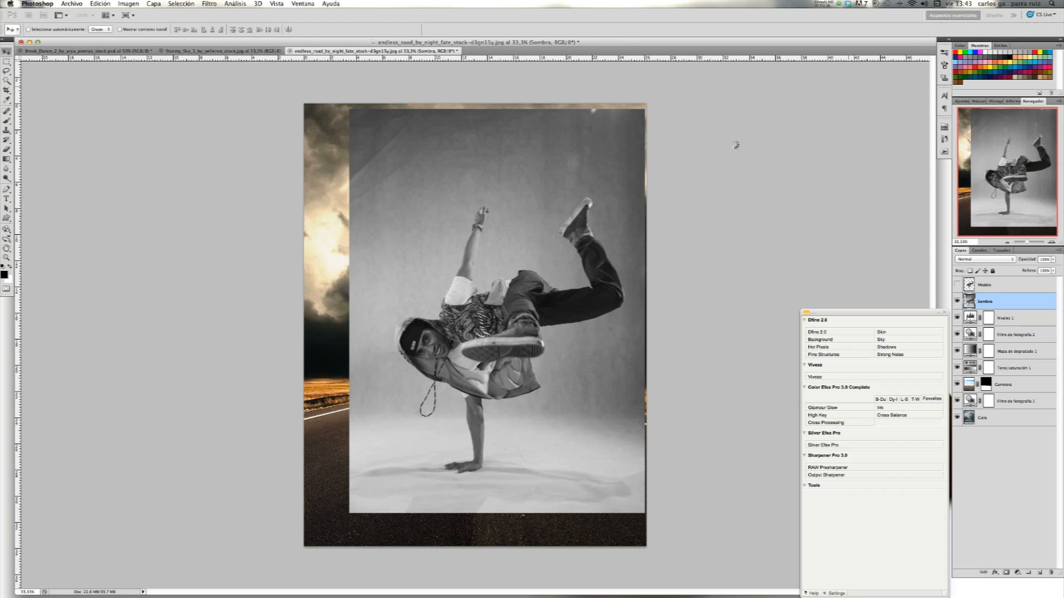
- Invert the desaturated Sombra layer into a negative
{"action": "left_click", "coordinate": [135, 3]}
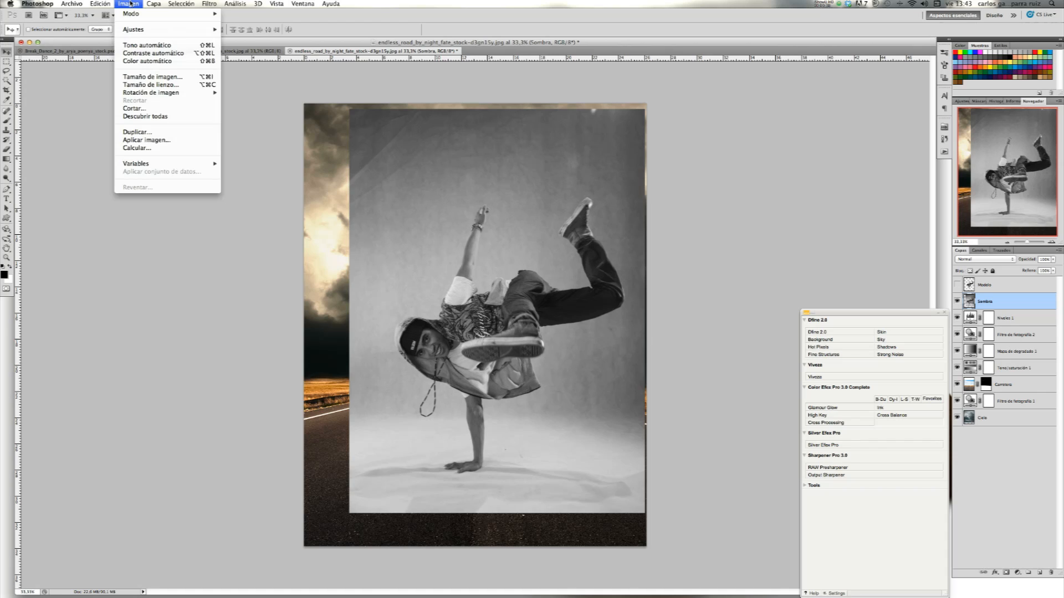
{"action": "mouse_move", "coordinate": [136, 29]}
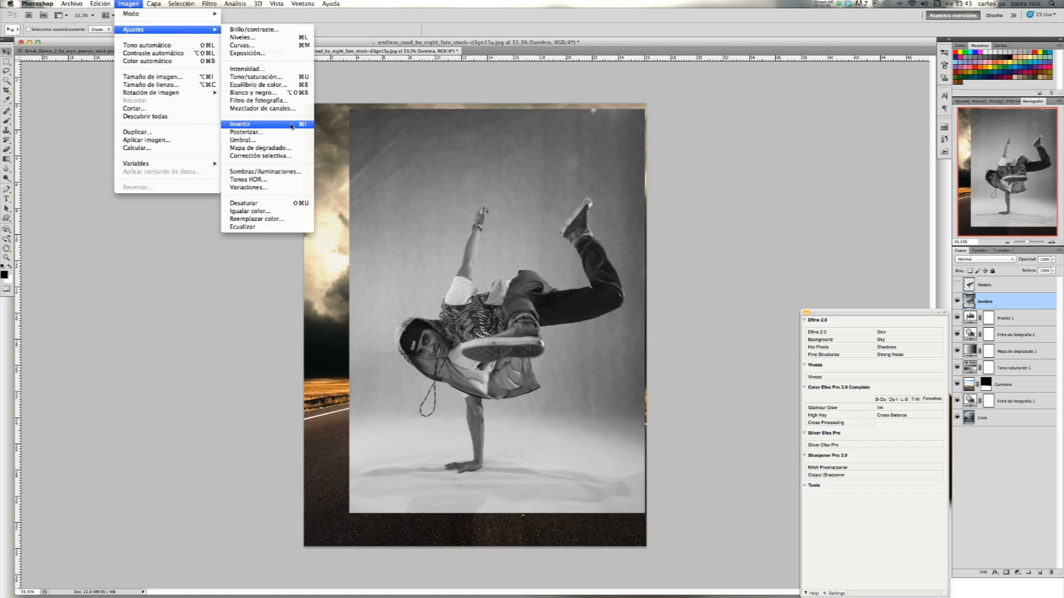
{"action": "left_click", "coordinate": [294, 125]}
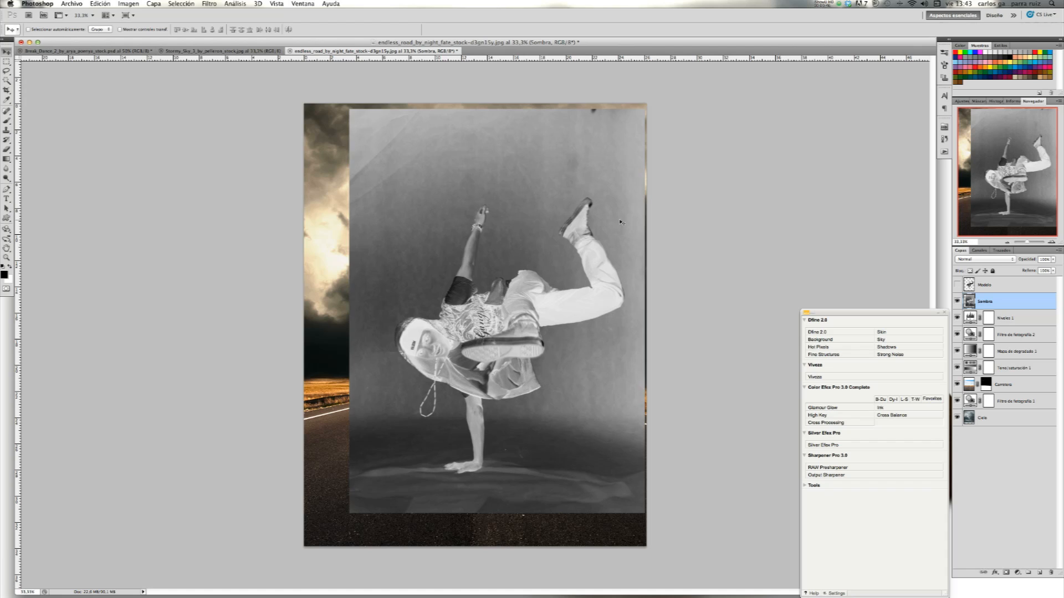
- Apply Levels to the Sombra layer with black input 41, midtones 0.82 and white input 160
{"action": "left_click", "coordinate": [134, 2]}
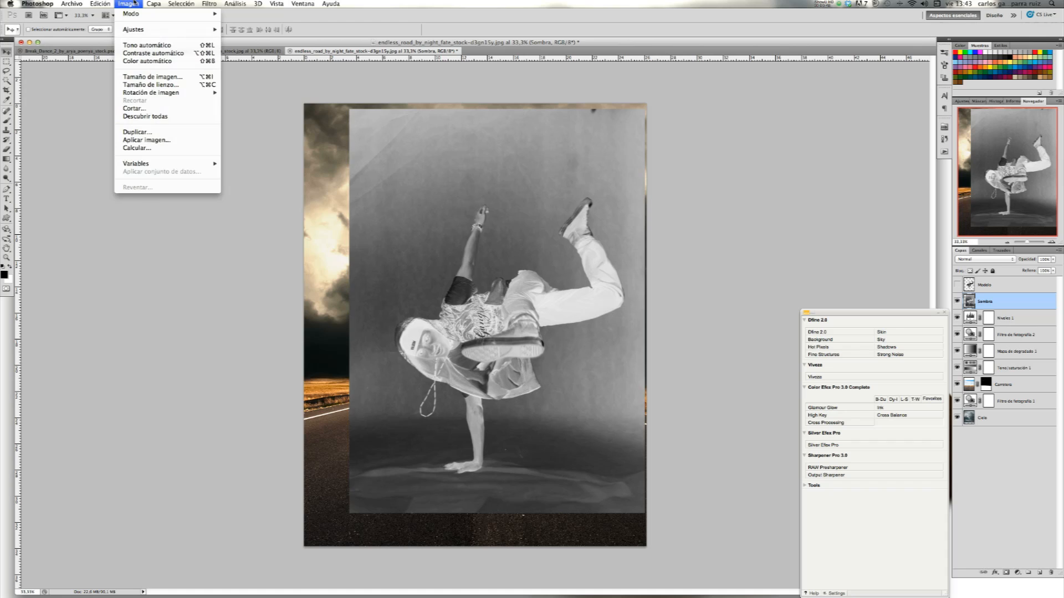
{"action": "mouse_move", "coordinate": [138, 30]}
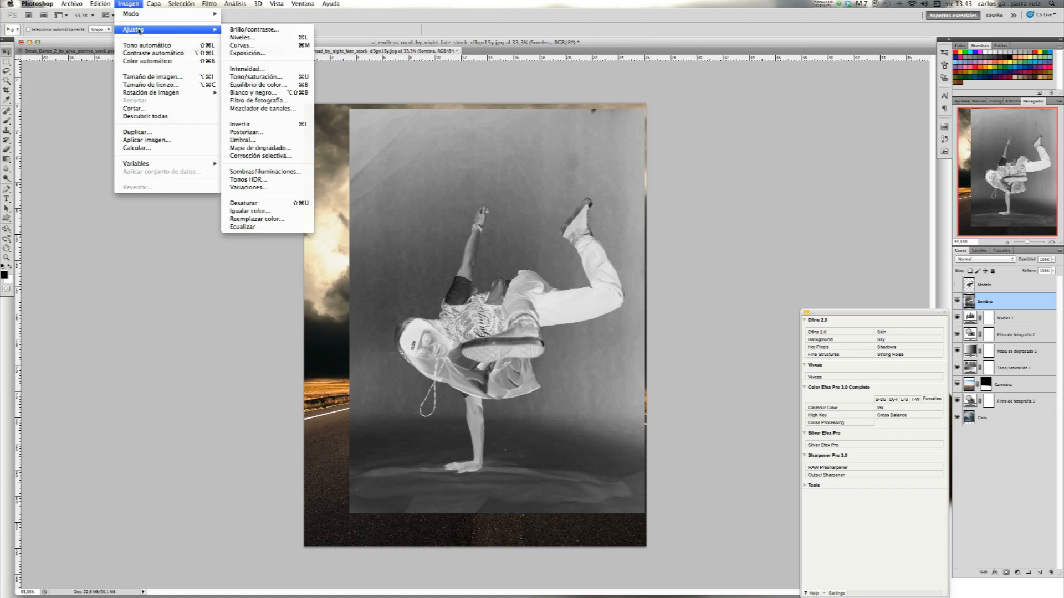
{"action": "left_click", "coordinate": [273, 37]}
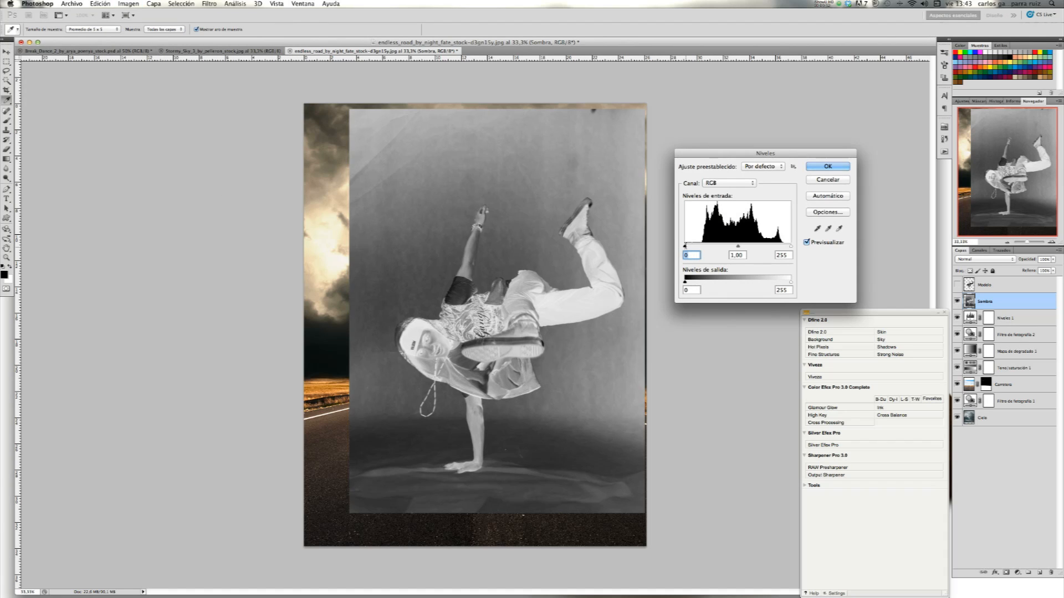
{"action": "left_click_drag", "start_coordinate": [685, 247], "coordinate": [702, 249]}
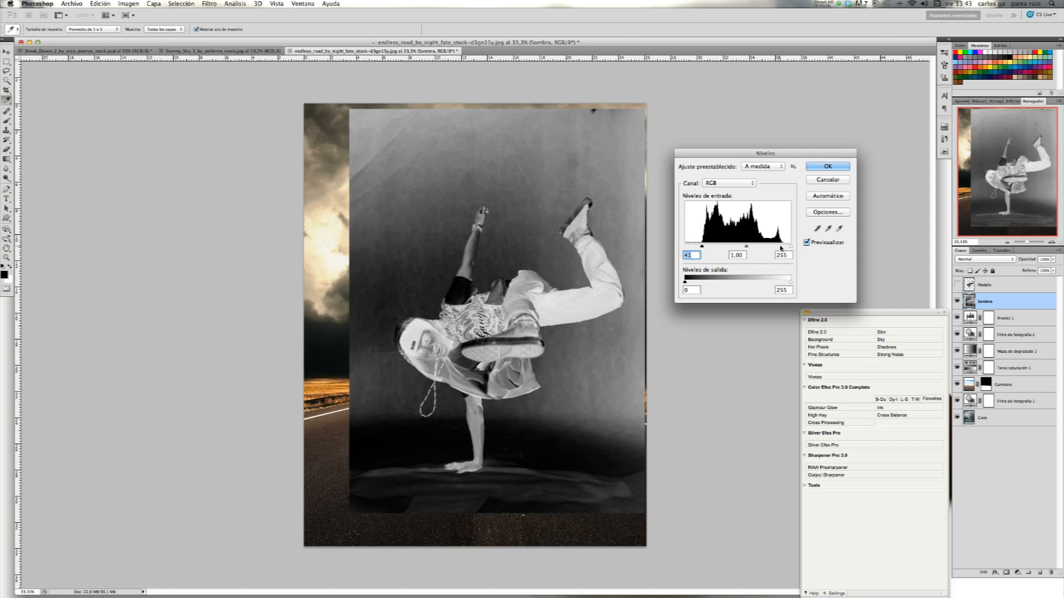
{"action": "mouse_move", "coordinate": [791, 248]}
{"action": "left_mouse_down"}
{"action": "mouse_move", "coordinate": [723, 249]}
{"action": "mouse_move", "coordinate": [781, 246]}
{"action": "mouse_move", "coordinate": [752, 247]}
{"action": "left_mouse_up"}
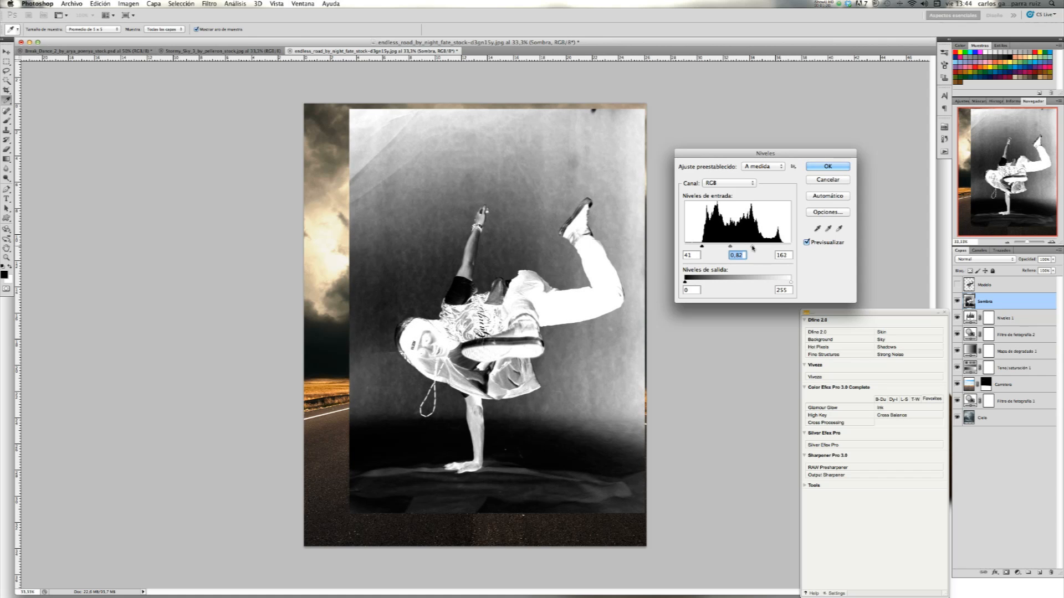
{"action": "key", "text": "Tab"}
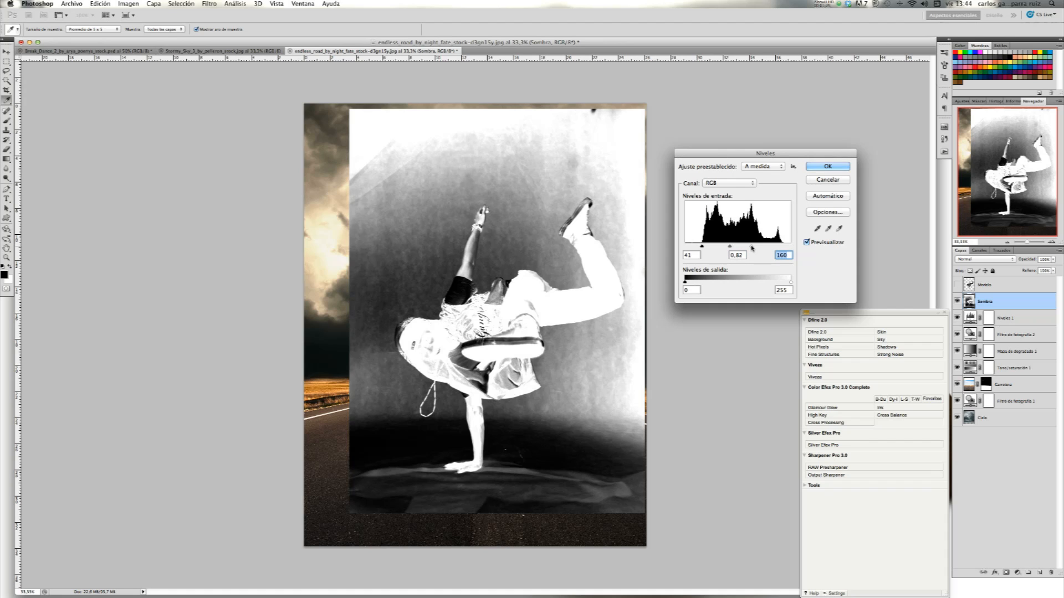
{"action": "left_click", "coordinate": [815, 169]}
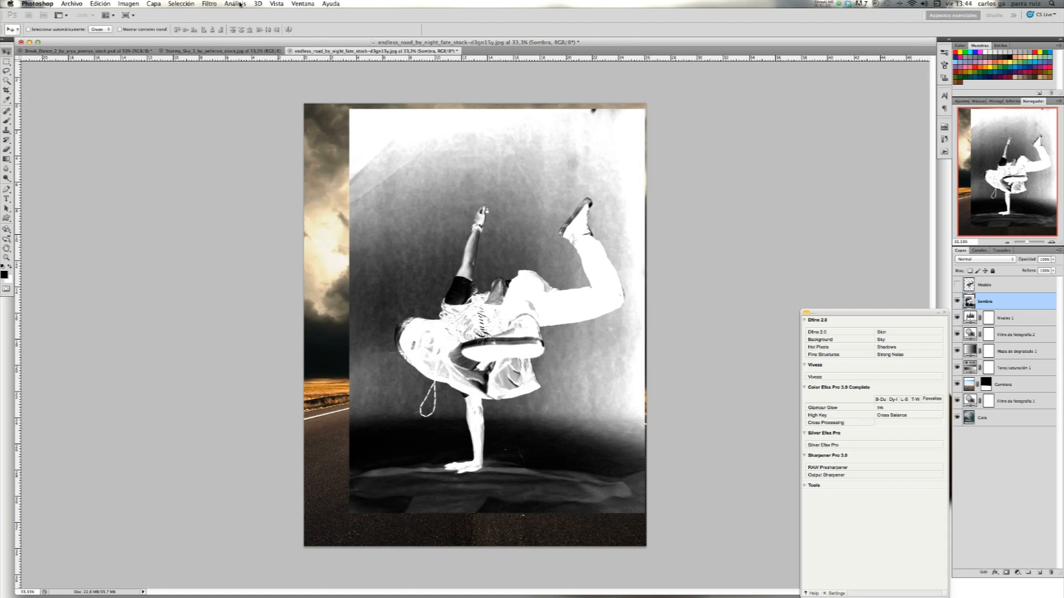
- Invert the Sombra layer back to a positive and set its blend mode to Multiply
{"action": "left_click", "coordinate": [132, 4]}
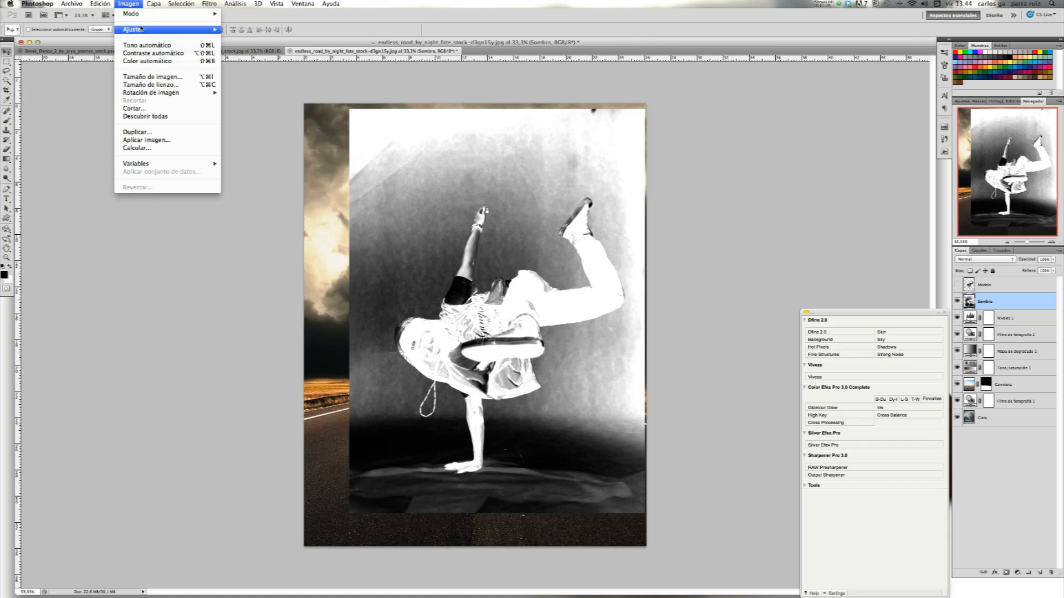
{"action": "mouse_move", "coordinate": [141, 29]}
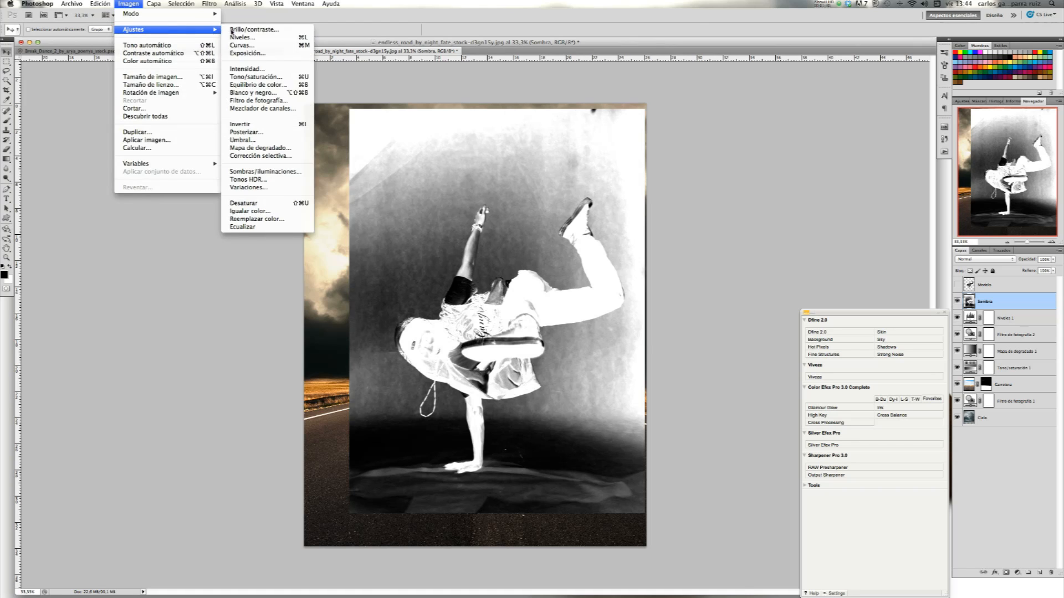
{"action": "left_click", "coordinate": [297, 124]}
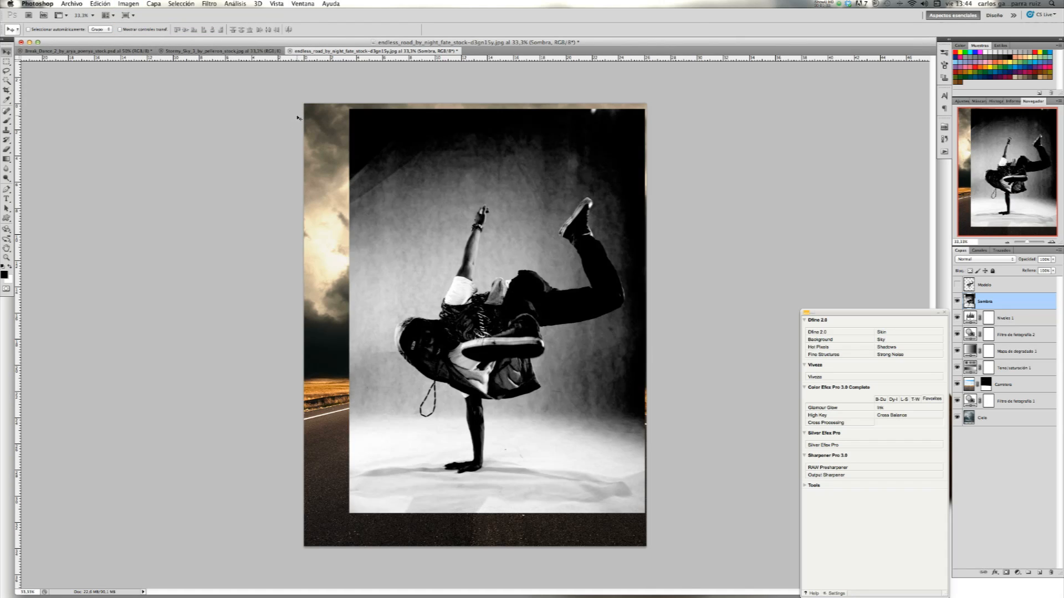
{"action": "left_click", "coordinate": [974, 260]}
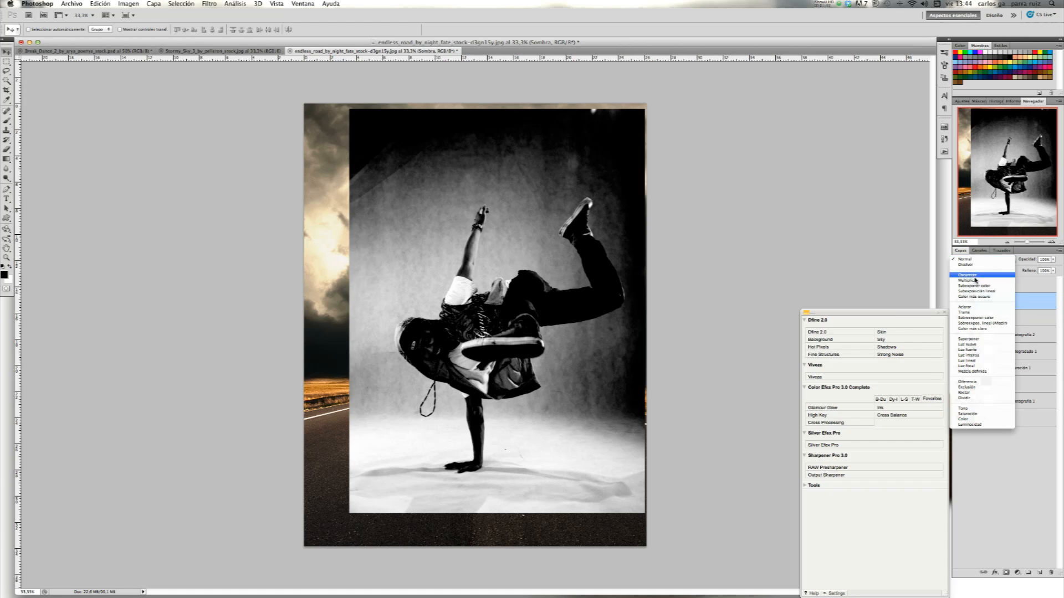
{"action": "left_click", "coordinate": [975, 282]}
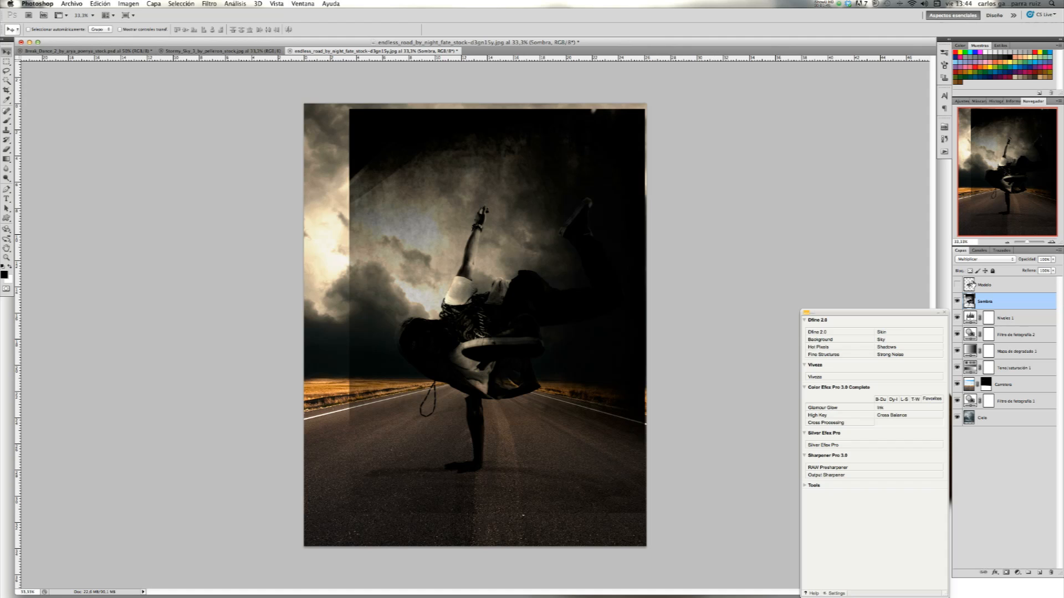
- Show the Modelo layer again and add a white layer mask to the Sombra layer
{"action": "left_click", "coordinate": [958, 285]}
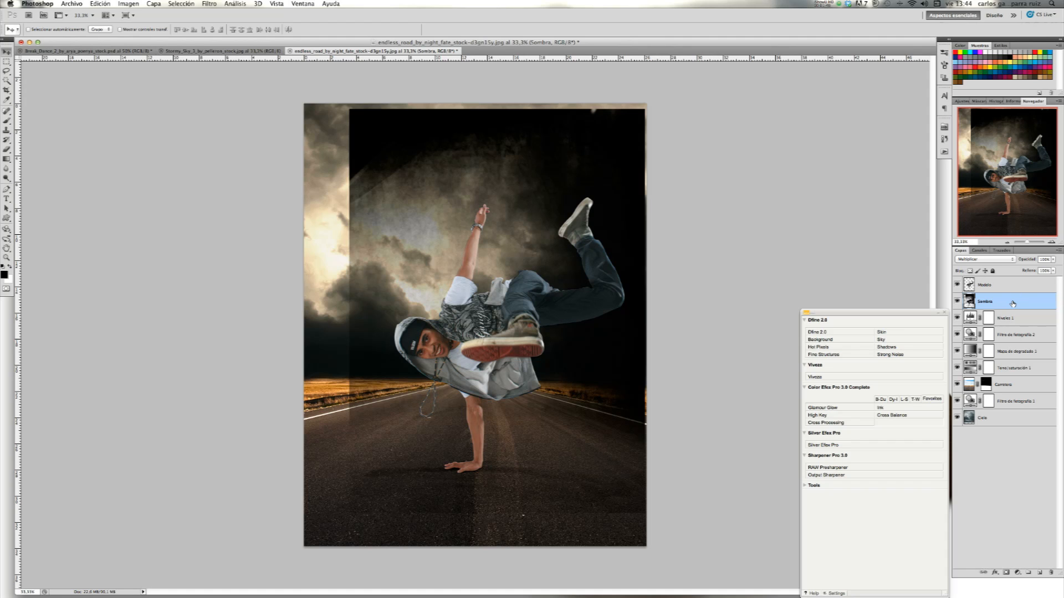
{"action": "left_click", "coordinate": [1006, 572]}
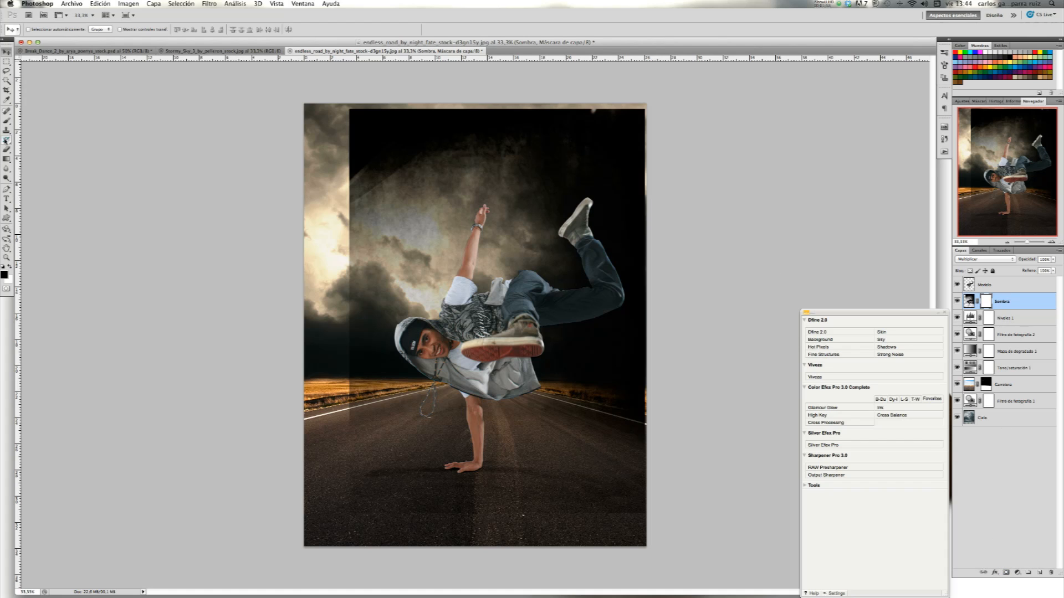
- Paint black on the Sombra mask with an enlarged 100% opacity brush, hiding everything around the dancer's shadow on the road
{"action": "left_click", "coordinate": [6, 121]}
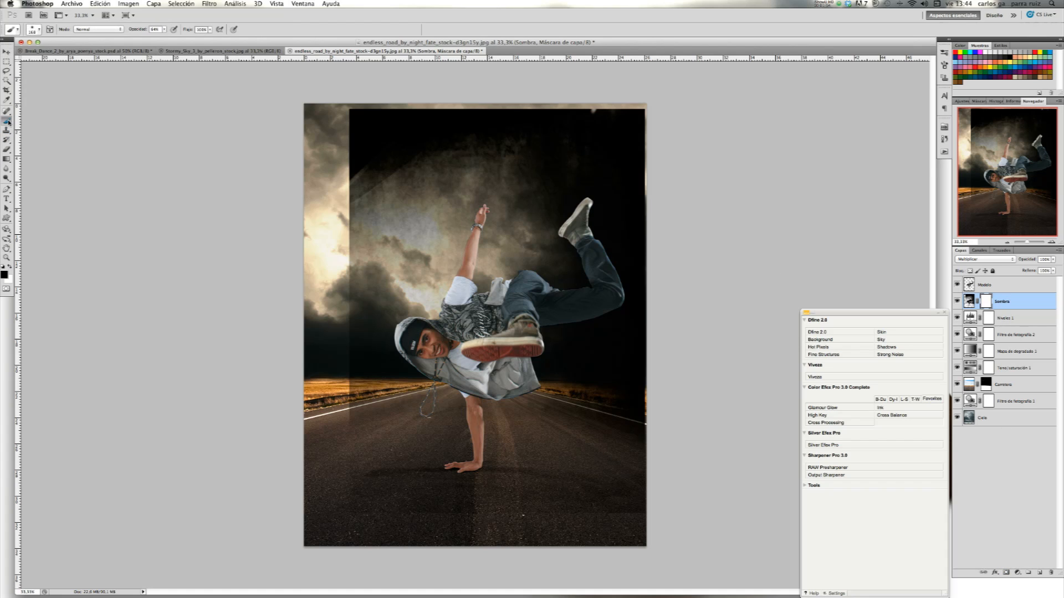
{"action": "left_click", "coordinate": [164, 29]}
{"action": "left_click_drag", "start_coordinate": [167, 39], "coordinate": [192, 40]}
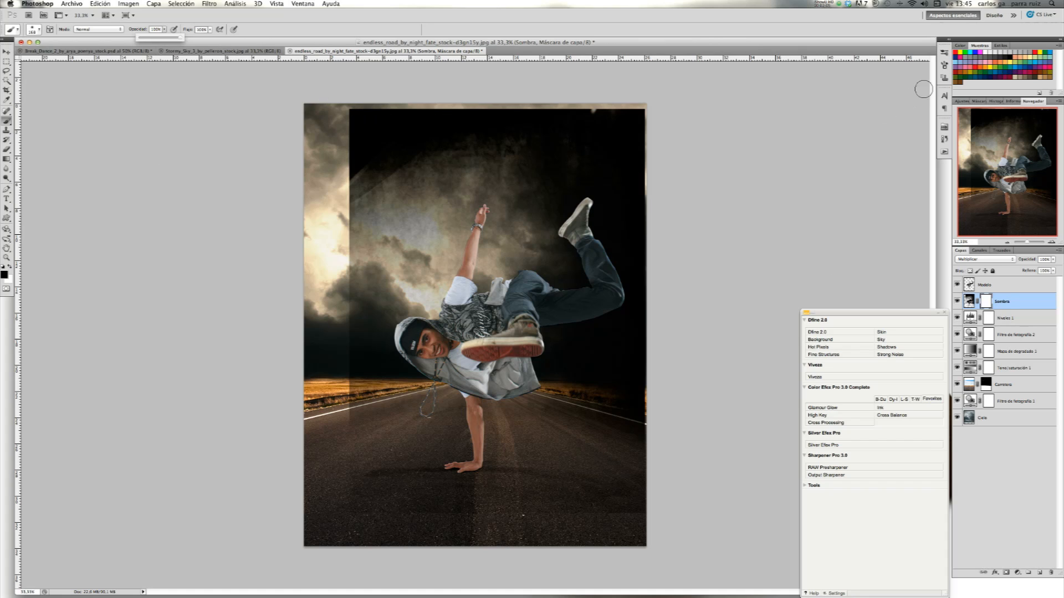
{"action": "mouse_move", "coordinate": [399, 97]}
{"action": "left_mouse_down"}
{"action": "mouse_move", "coordinate": [371, 110]}
{"action": "mouse_move", "coordinate": [490, 117]}
{"action": "mouse_move", "coordinate": [513, 138]}
{"action": "mouse_move", "coordinate": [668, 124]}
{"action": "mouse_move", "coordinate": [562, 178]}
{"action": "mouse_move", "coordinate": [653, 189]}
{"action": "mouse_move", "coordinate": [638, 223]}
{"action": "mouse_move", "coordinate": [559, 307]}
{"action": "mouse_move", "coordinate": [653, 376]}
{"action": "mouse_move", "coordinate": [470, 187]}
{"action": "mouse_move", "coordinate": [462, 137]}
{"action": "mouse_move", "coordinate": [351, 206]}
{"action": "mouse_move", "coordinate": [350, 240]}
{"action": "mouse_move", "coordinate": [378, 201]}
{"action": "mouse_move", "coordinate": [421, 183]}
{"action": "mouse_move", "coordinate": [471, 216]}
{"action": "left_mouse_up"}
{"action": "left_click", "coordinate": [944, 64]}
{"action": "left_click_drag", "start_coordinate": [899, 139], "coordinate": [914, 139]}
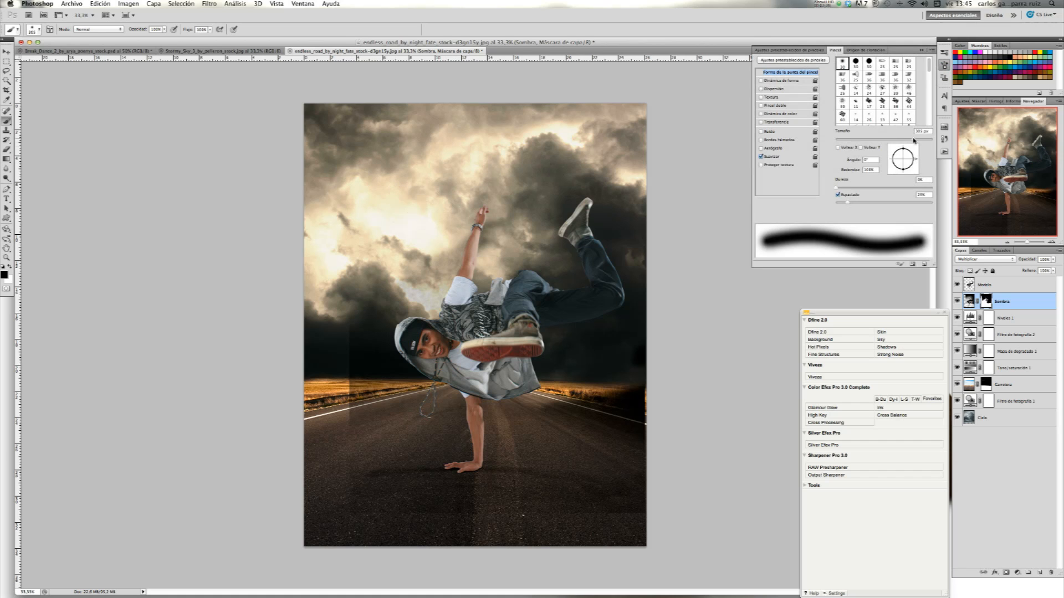
{"action": "mouse_move", "coordinate": [363, 340]}
{"action": "left_mouse_down"}
{"action": "mouse_move", "coordinate": [443, 410]}
{"action": "mouse_move", "coordinate": [560, 416]}
{"action": "mouse_move", "coordinate": [668, 438]}
{"action": "left_mouse_up"}
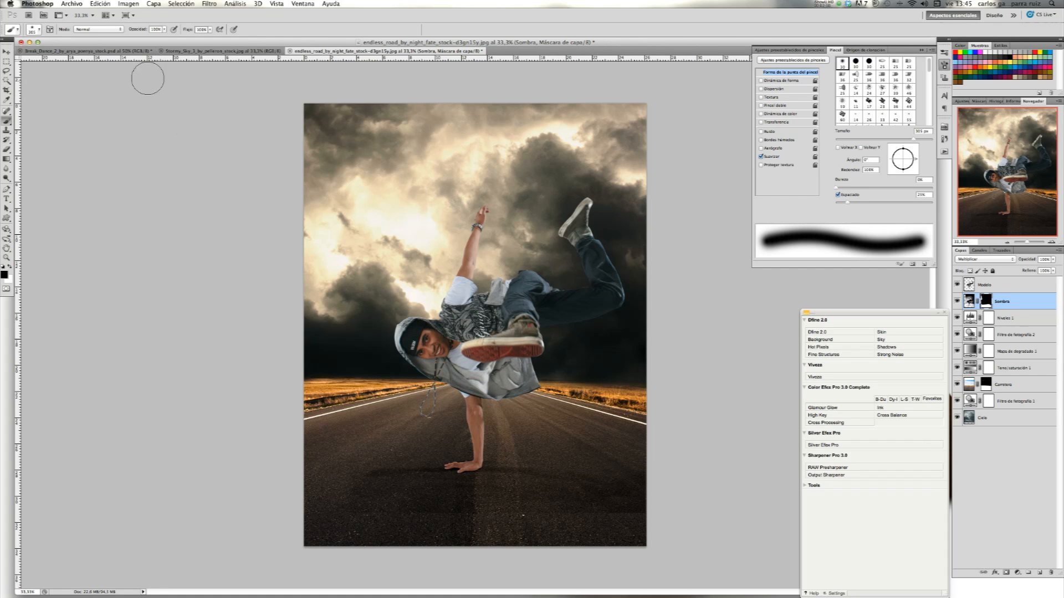
- Lower the brush opacity to about 60%, soften the Sombra mask over the road and compare the layer on and off
{"action": "left_click", "coordinate": [164, 30]}
{"action": "left_click_drag", "start_coordinate": [147, 39], "coordinate": [149, 38]}
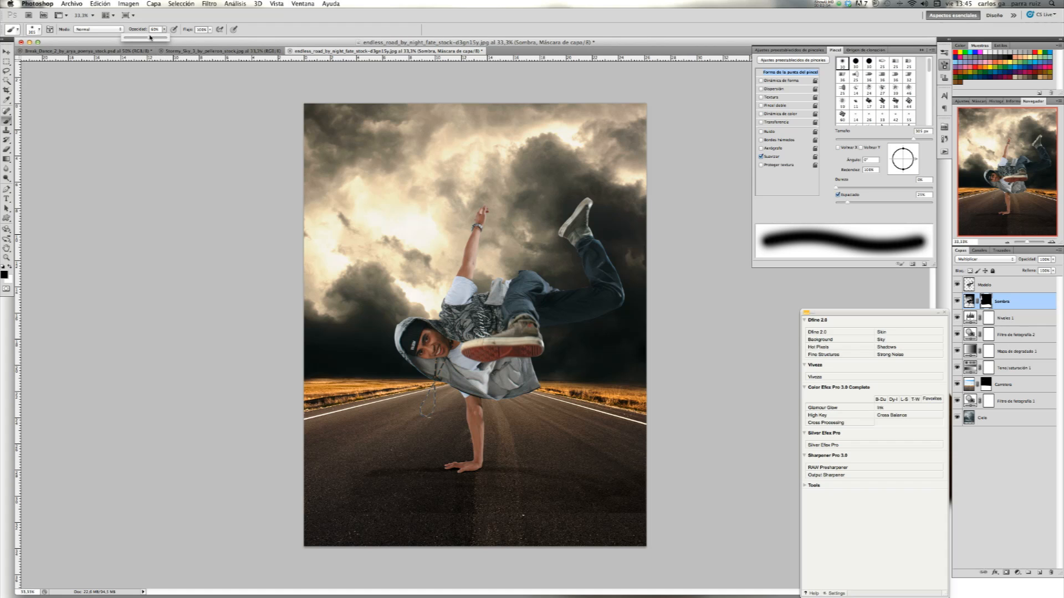
{"action": "left_click", "coordinate": [337, 519]}
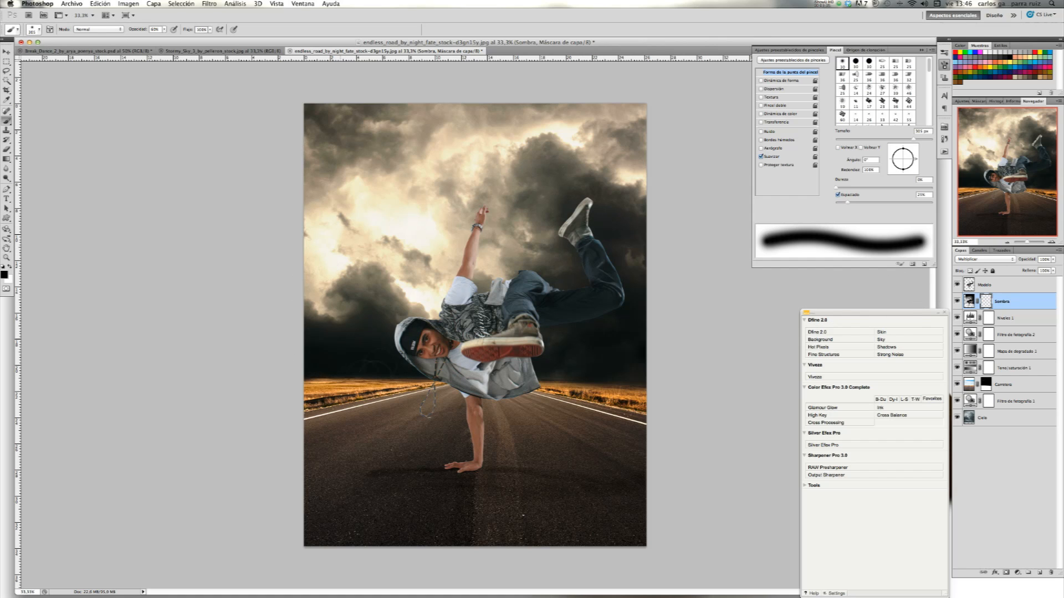
{"action": "key", "text": "0"}
{"action": "left_click", "coordinate": [957, 301]}
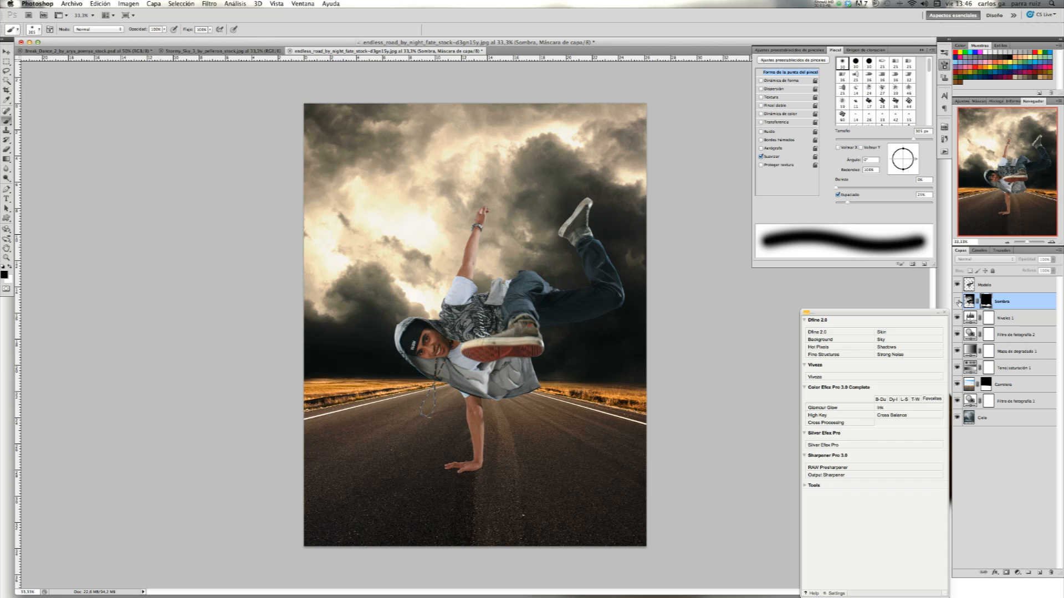
{"action": "left_click", "coordinate": [957, 301]}
{"action": "left_click", "coordinate": [966, 301]}
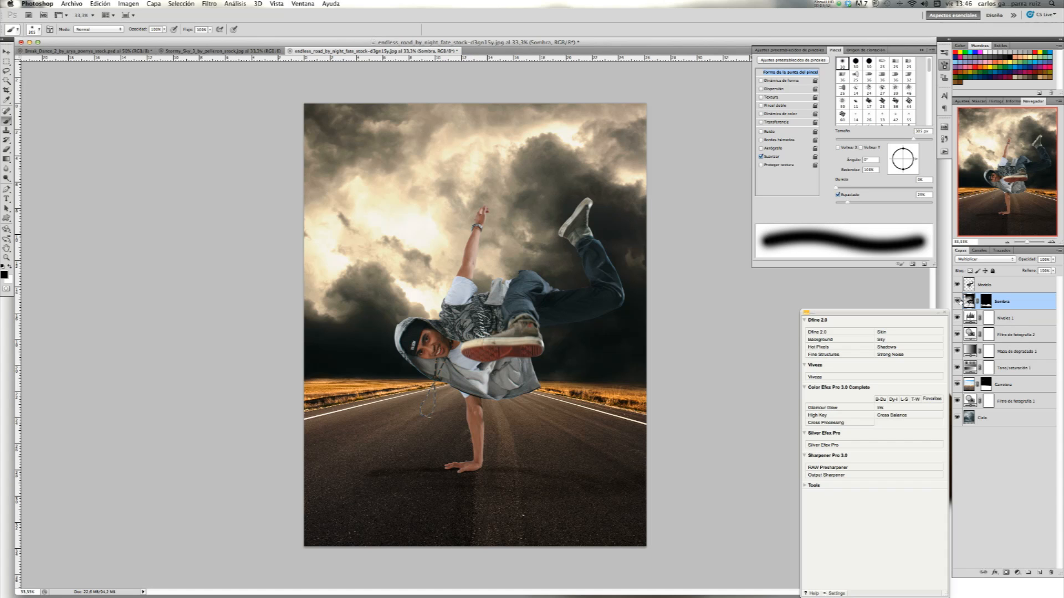
{"action": "left_click", "coordinate": [957, 302]}
{"action": "left_click", "coordinate": [958, 303]}
{"action": "left_click_drag", "start_coordinate": [330, 457], "coordinate": [349, 461]}
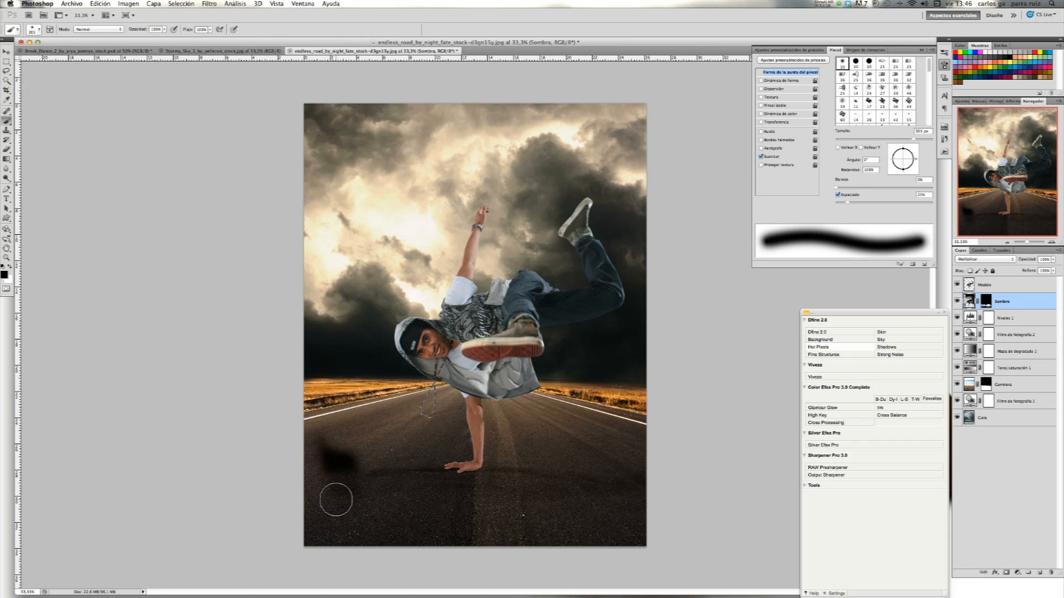
{"action": "key", "text": "super+z"}
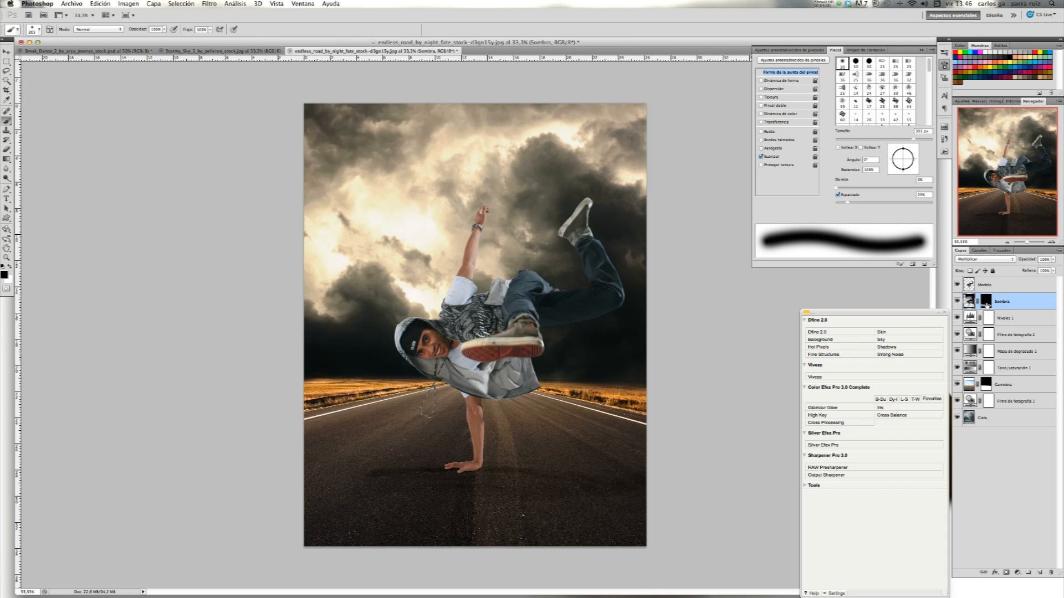
{"action": "left_click", "coordinate": [987, 302]}
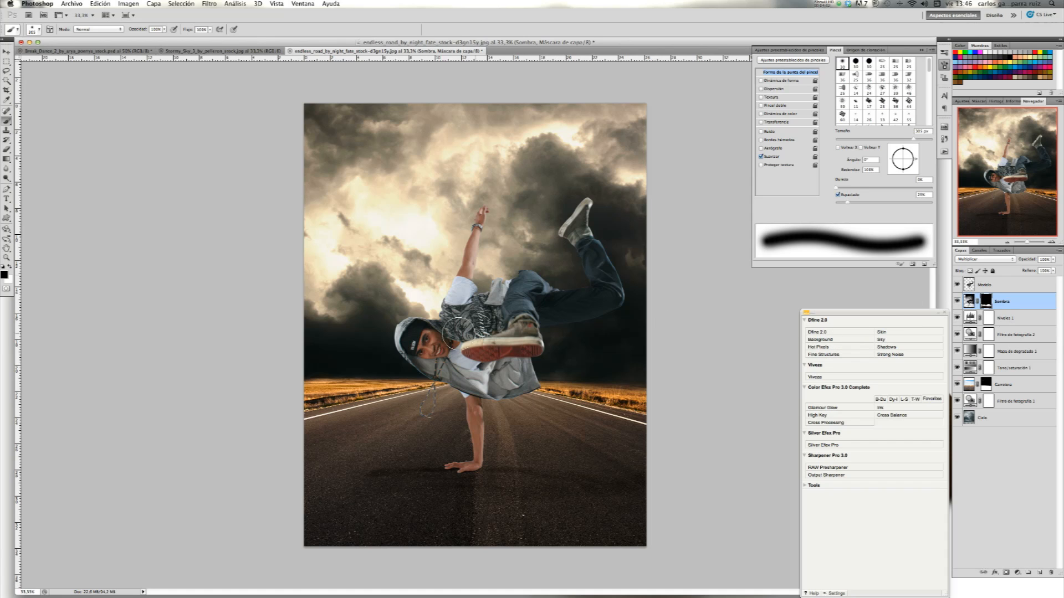
- Reduce the brush opacity to about 60%, touch up the Sombra mask on the road and compare the shadow on and off
{"action": "left_click", "coordinate": [164, 30]}
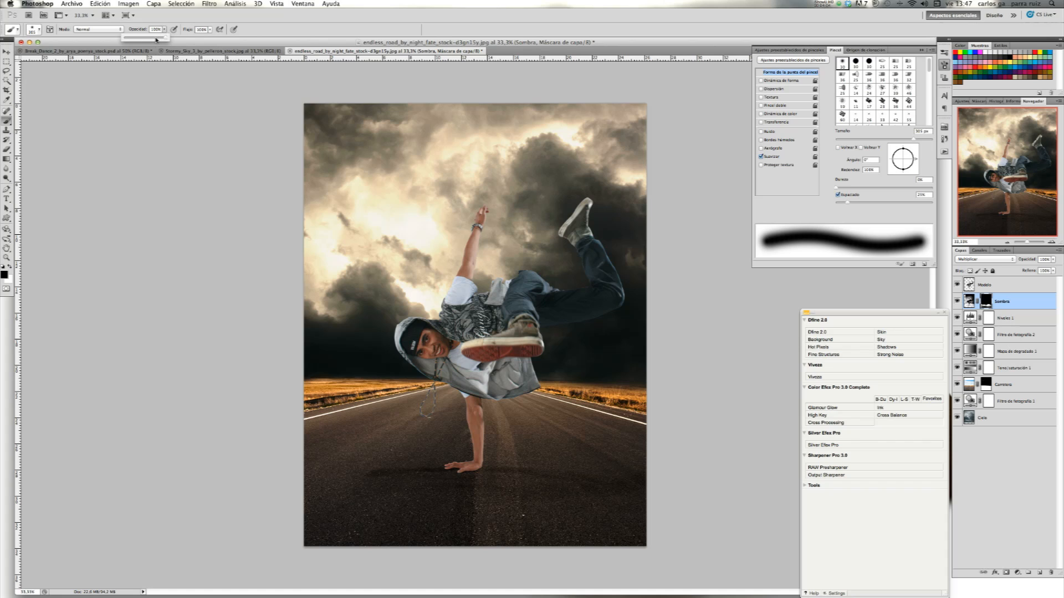
{"action": "left_click", "coordinate": [314, 431]}
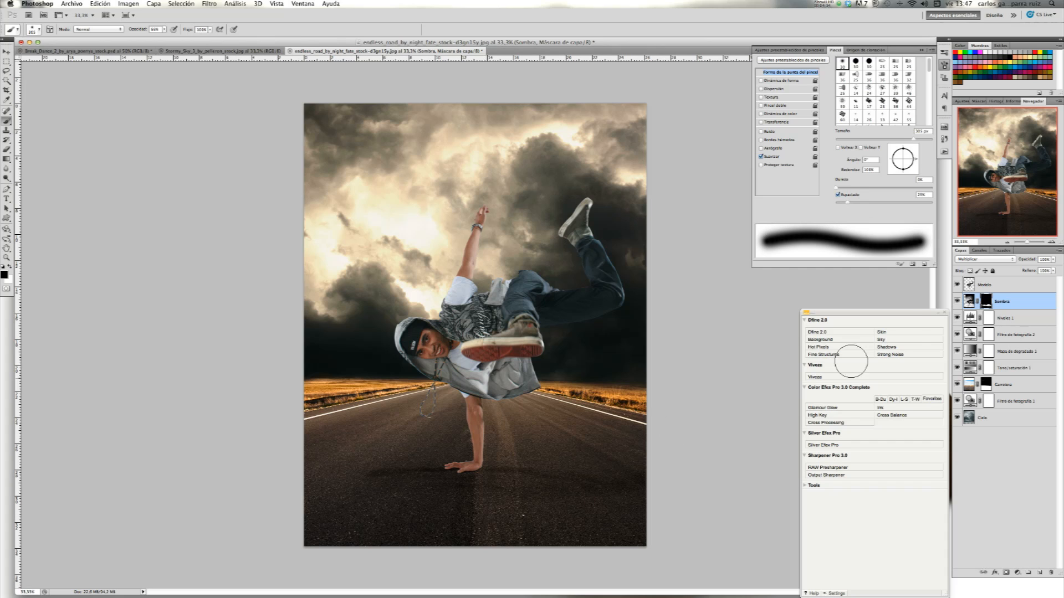
{"action": "left_click", "coordinate": [957, 301]}
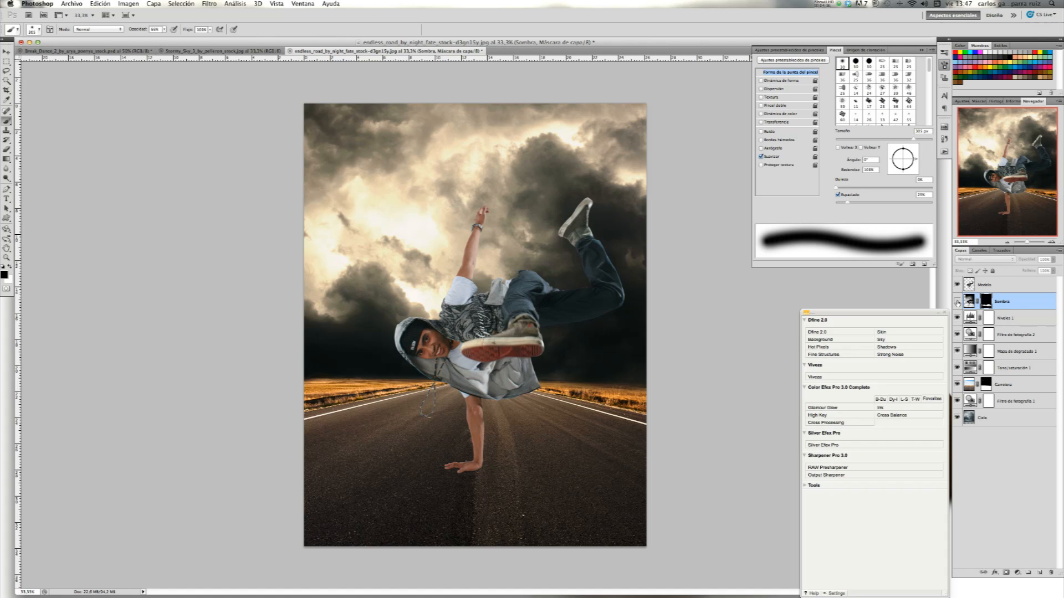
{"action": "left_click", "coordinate": [957, 301]}
{"action": "left_click", "coordinate": [957, 302]}
{"action": "left_click", "coordinate": [958, 301]}
{"action": "left_click", "coordinate": [957, 302]}
{"action": "left_click", "coordinate": [958, 301]}
{"action": "left_click", "coordinate": [958, 302]}
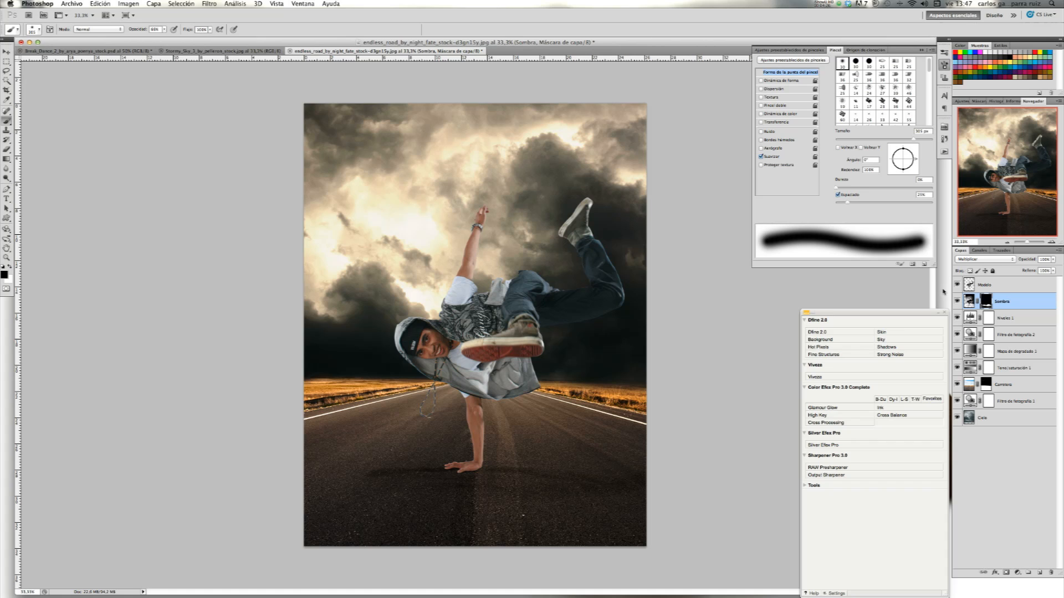
- Link the Modelo and Sombra layers, test moving them together and undo the move
{"action": "key", "text": "super+Tab"}
{"action": "left_click", "coordinate": [1017, 288], "text": "shift"}
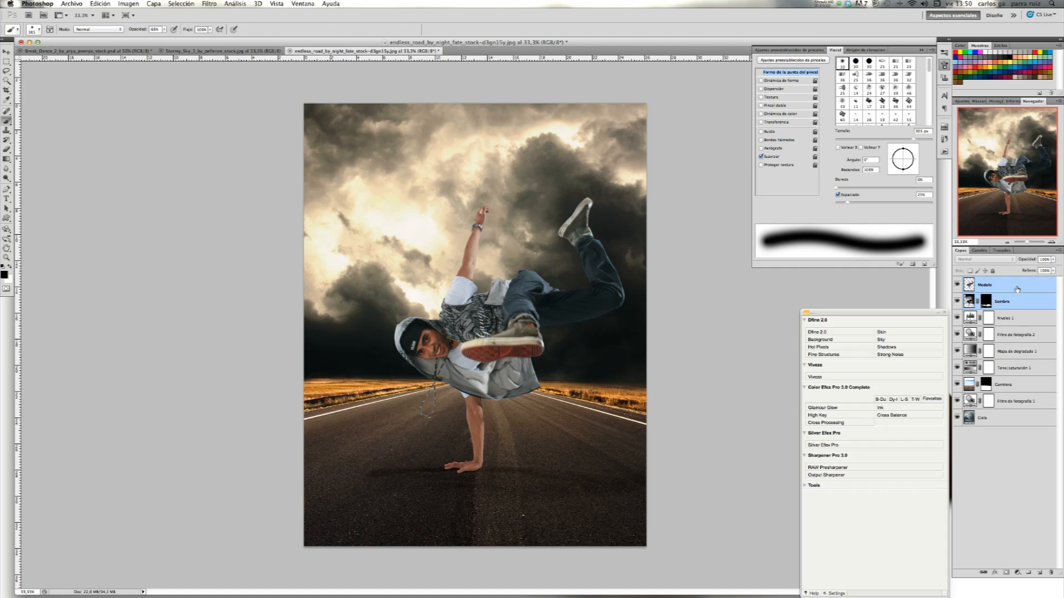
{"action": "left_click", "coordinate": [981, 573]}
{"action": "key", "text": "v"}
{"action": "left_click_drag", "start_coordinate": [487, 338], "coordinate": [462, 309]}
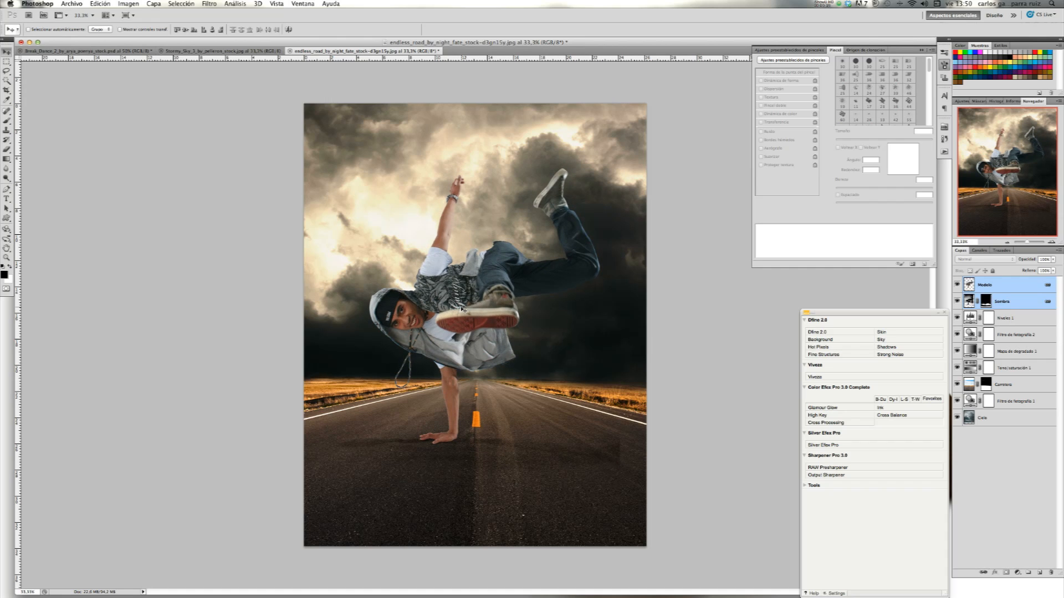
{"action": "key", "text": "super+z"}
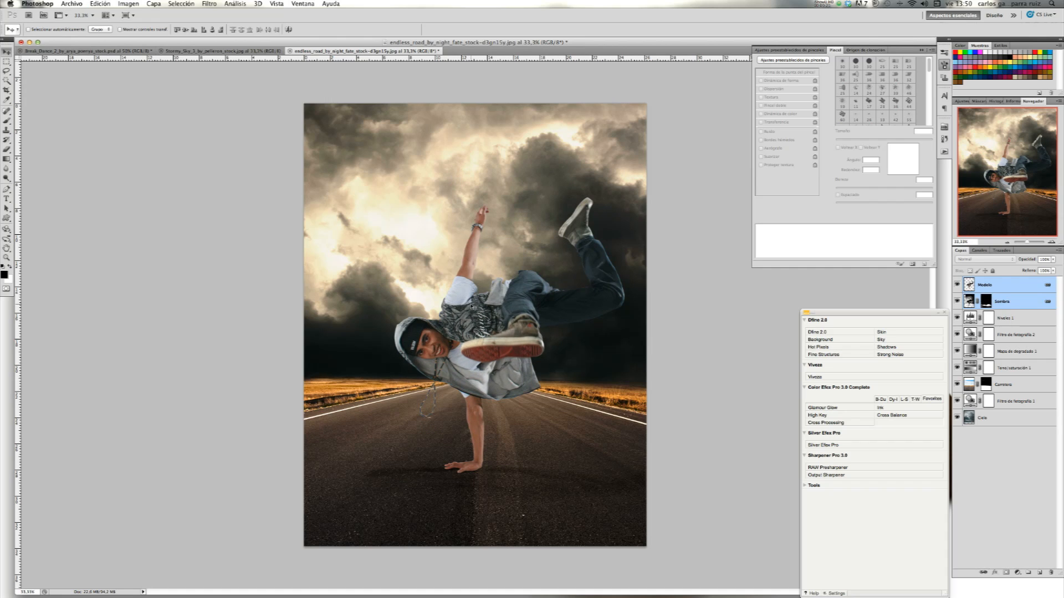
- Darken the Sombra layer's image with a Levels adjustment, setting the midtones to 0.73
{"action": "left_click", "coordinate": [968, 301]}
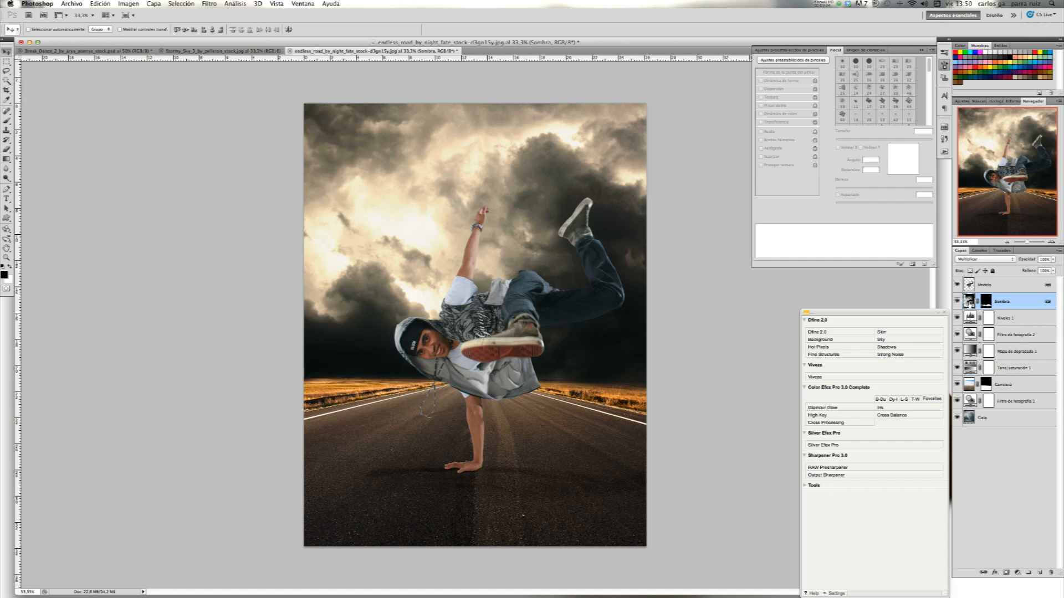
{"action": "left_click", "coordinate": [128, 4]}
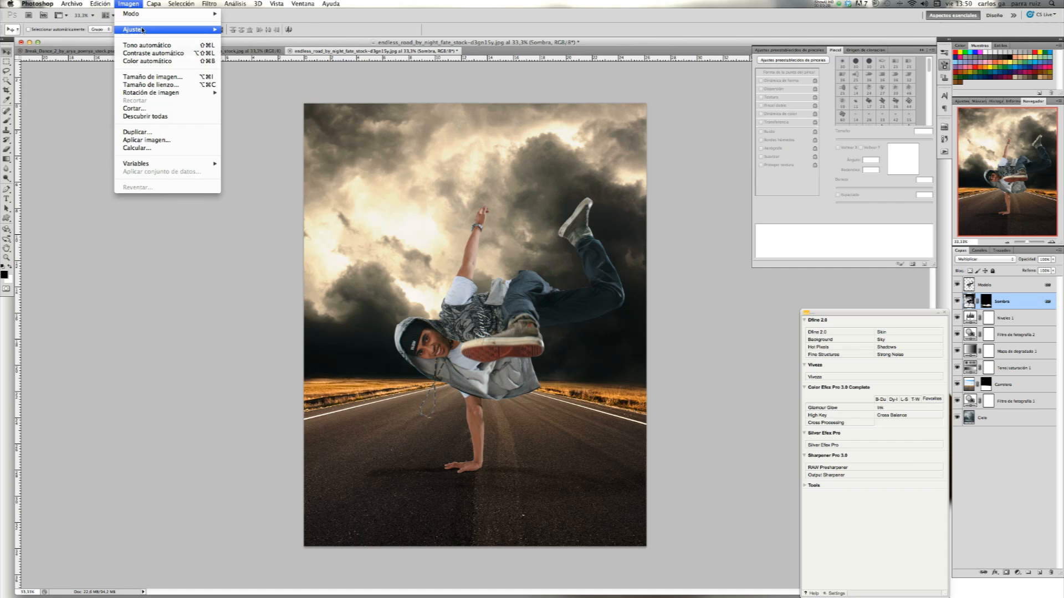
{"action": "mouse_move", "coordinate": [166, 29]}
{"action": "left_click", "coordinate": [244, 38]}
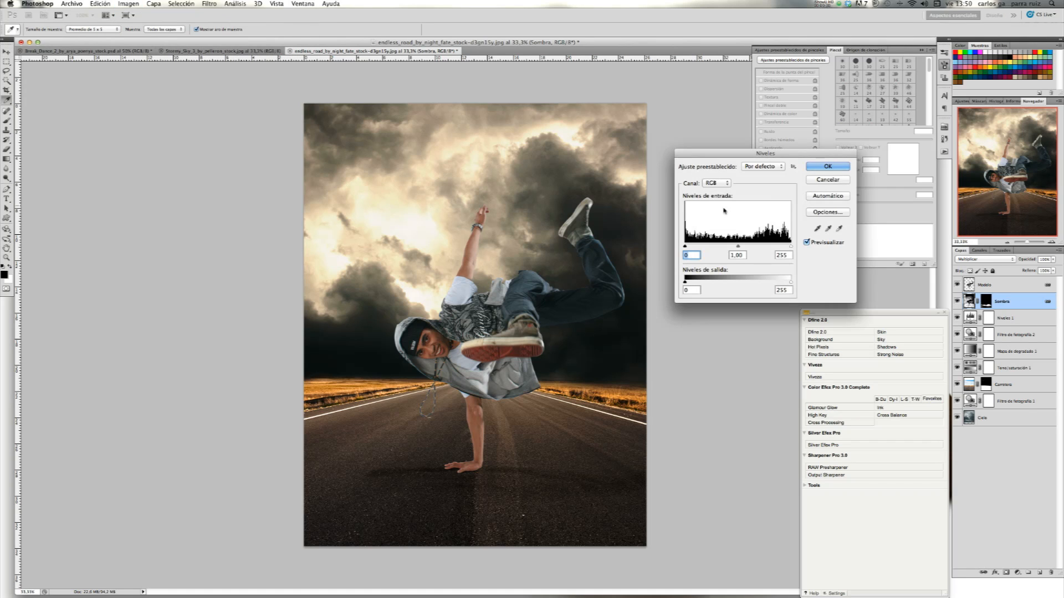
{"action": "left_click_drag", "start_coordinate": [738, 247], "coordinate": [764, 248]}
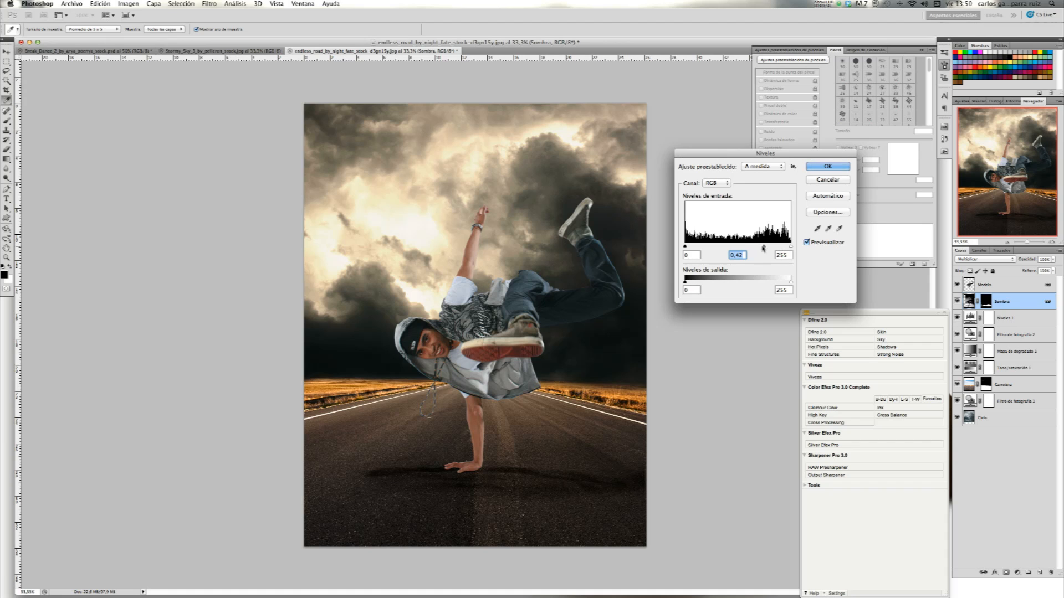
{"action": "left_click_drag", "start_coordinate": [761, 248], "coordinate": [753, 249]}
{"action": "left_click_drag", "start_coordinate": [754, 249], "coordinate": [750, 250]}
{"action": "left_click_drag", "start_coordinate": [748, 249], "coordinate": [748, 248]}
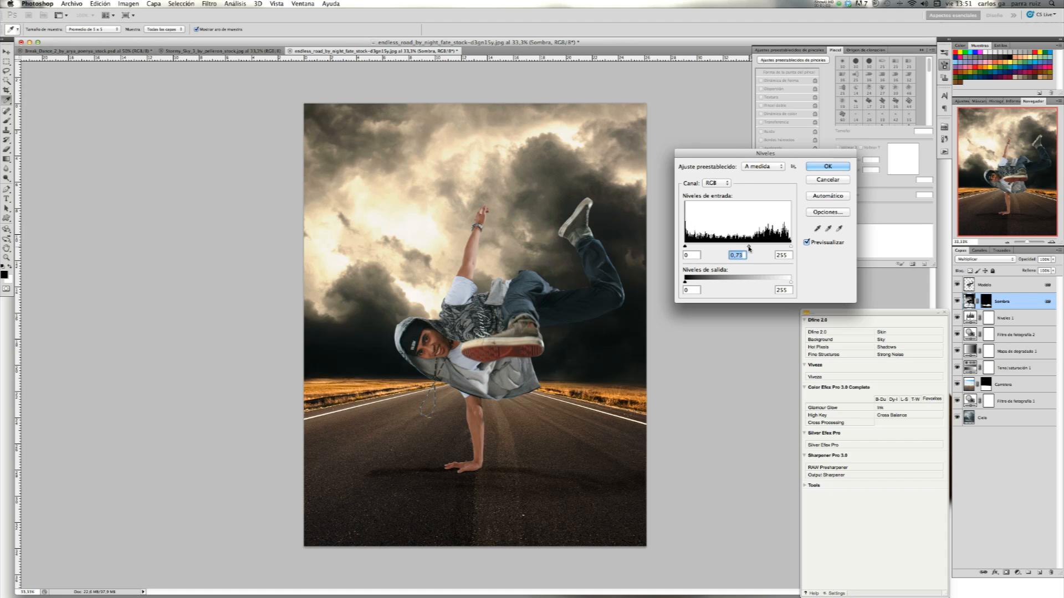
{"action": "left_click", "coordinate": [821, 168]}
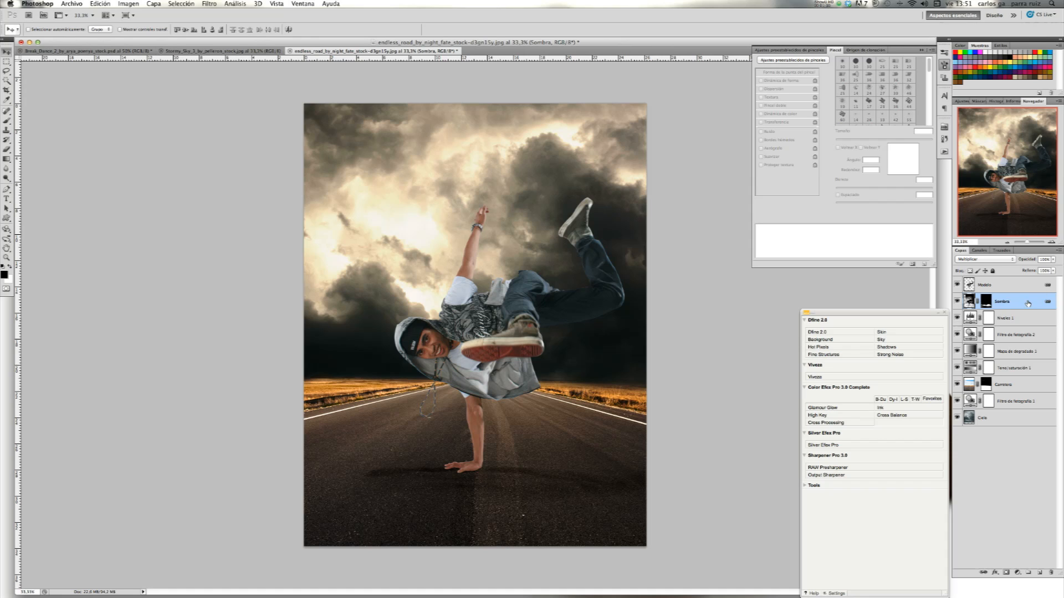
- Reduce the Sombra layer's opacity to about 85% and compare the composition with and without the shadow
{"action": "left_click", "coordinate": [1054, 261]}
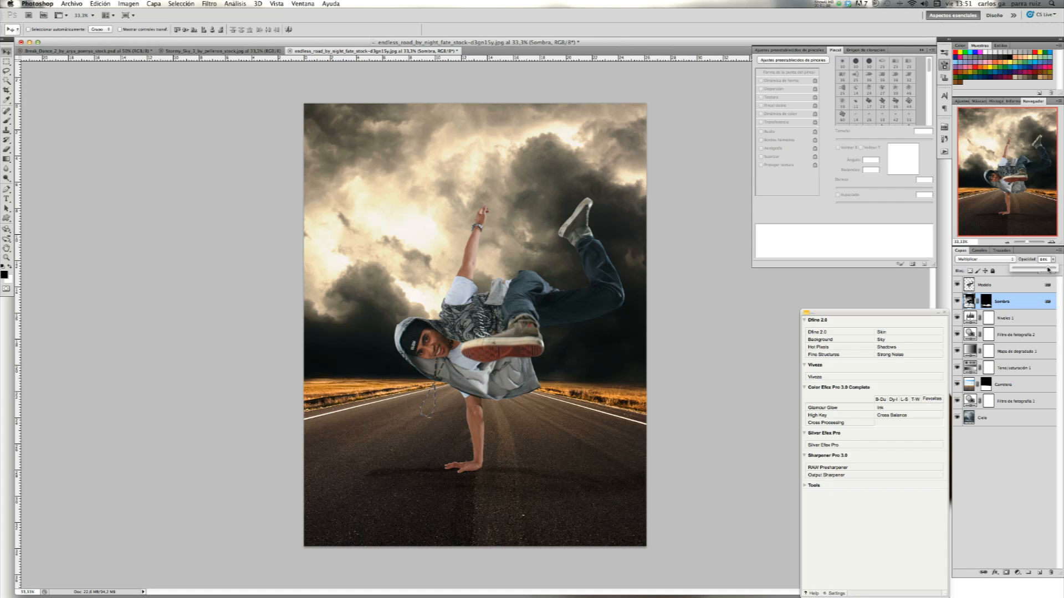
{"action": "left_click", "coordinate": [957, 302]}
{"action": "left_click", "coordinate": [957, 302]}
{"action": "left_click", "coordinate": [956, 302]}
{"action": "left_click", "coordinate": [957, 301]}
{"action": "left_click", "coordinate": [957, 301]}
{"action": "left_click", "coordinate": [957, 302]}
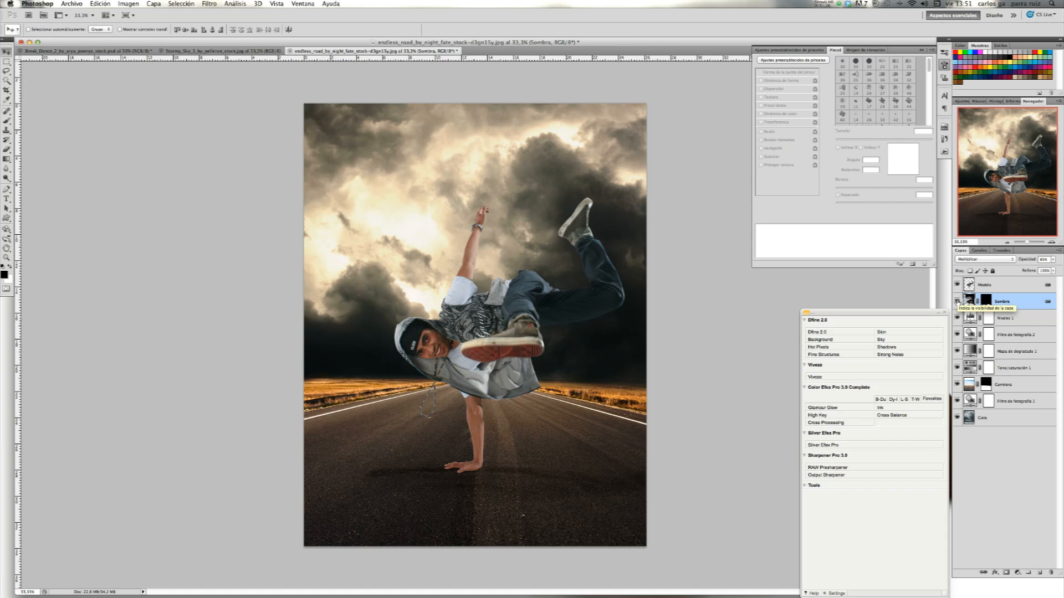
- Add a Hue/Saturation adjustment layer above Modelo and clip it to the Modelo layer
{"action": "left_click", "coordinate": [999, 286]}
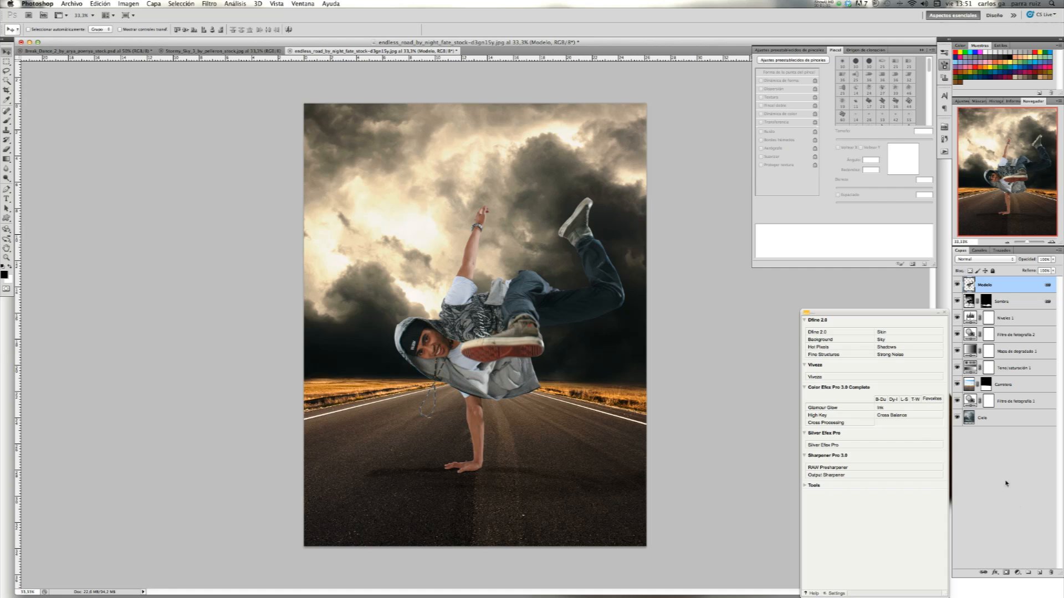
{"action": "left_click", "coordinate": [1018, 573]}
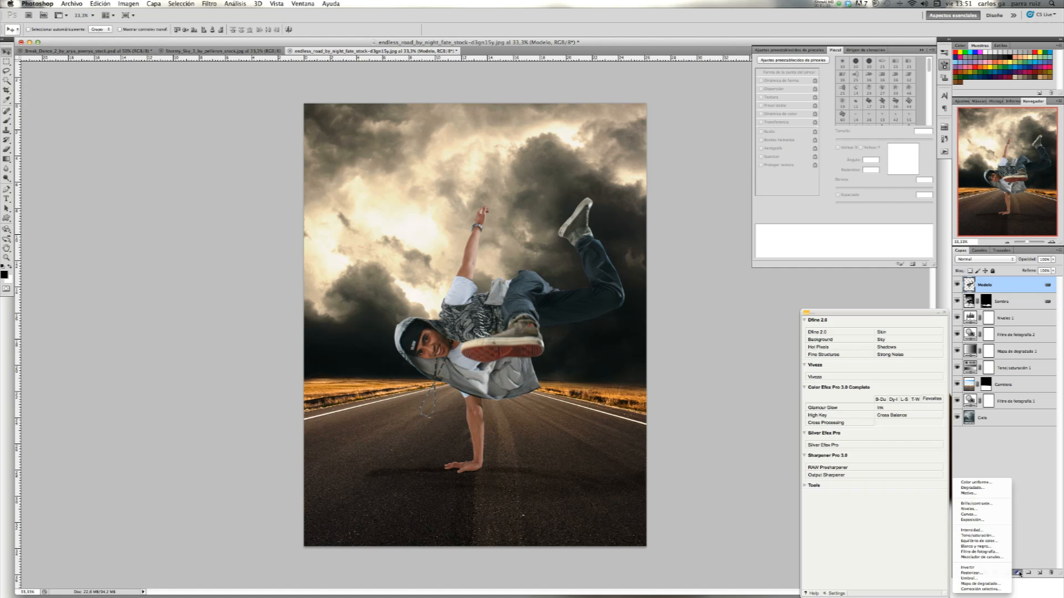
{"action": "left_click", "coordinate": [996, 536]}
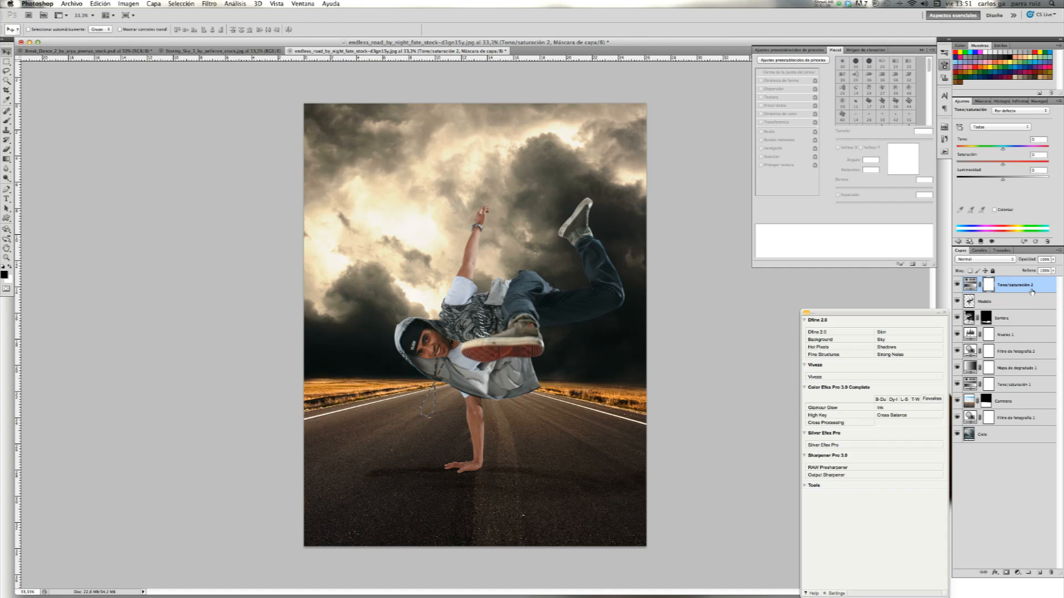
{"action": "left_click", "coordinate": [1034, 293], "text": "alt"}
{"action": "left_click", "coordinate": [1020, 305]}
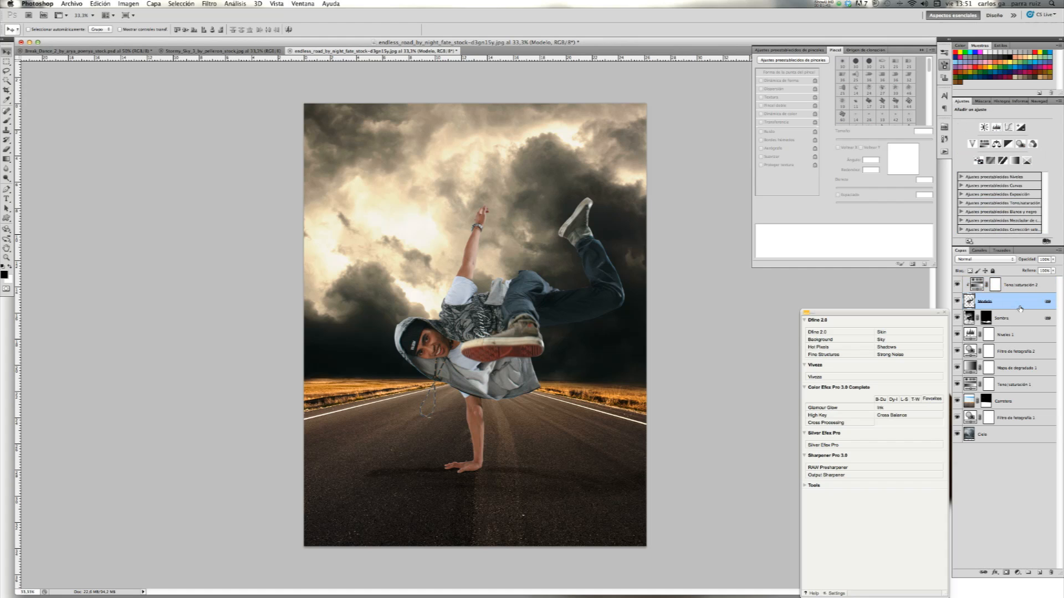
{"action": "left_click", "coordinate": [1029, 290]}
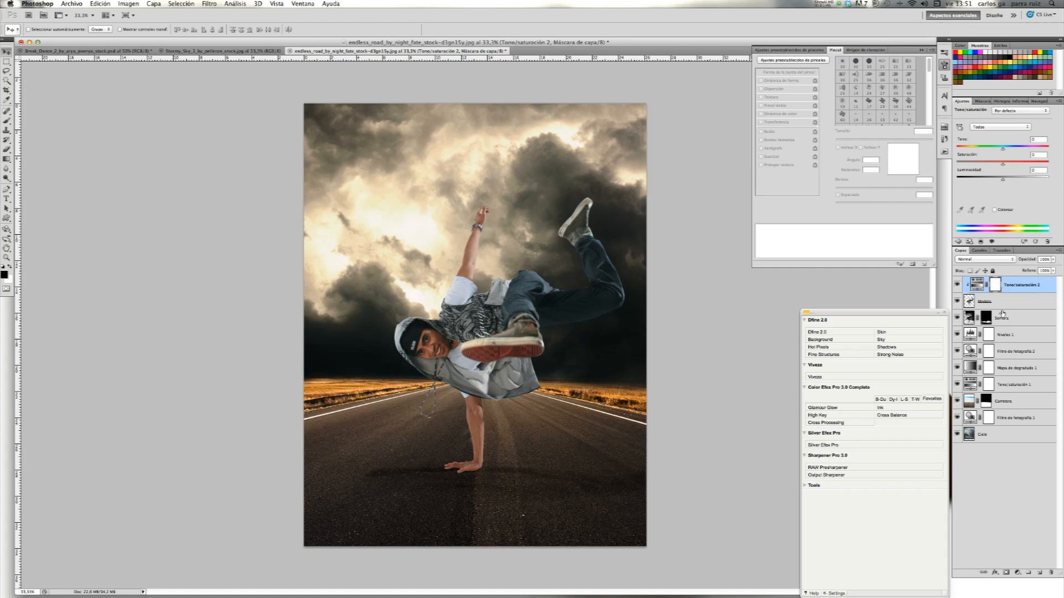
- Set the saturation of the clipped Hue/Saturation layer to -36 and compare the dancer with and without it
{"action": "left_click", "coordinate": [1014, 284]}
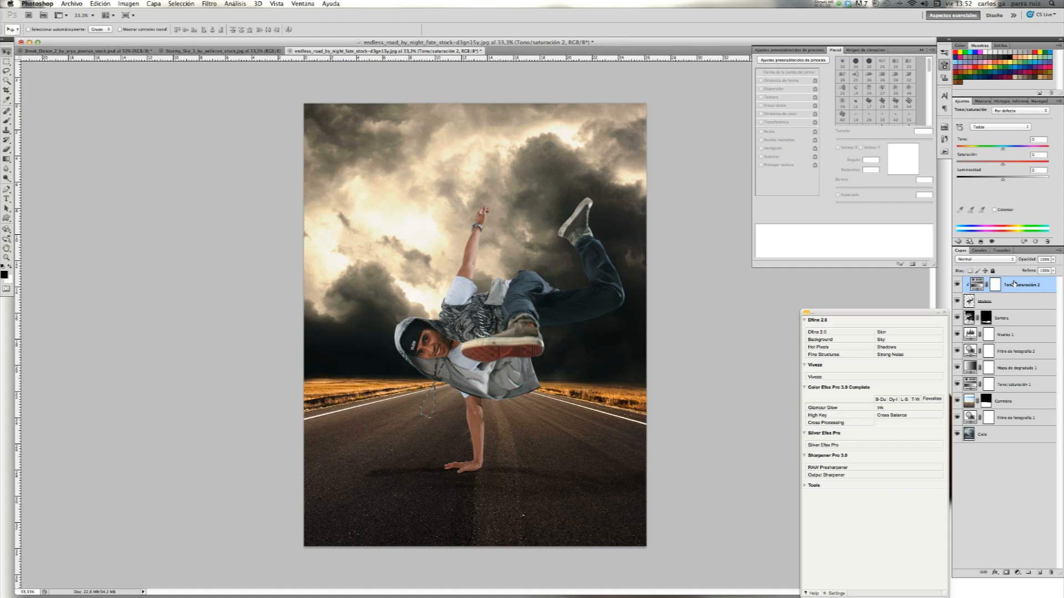
{"action": "left_click_drag", "start_coordinate": [1002, 165], "coordinate": [990, 166]}
{"action": "left_click", "coordinate": [958, 285]}
{"action": "left_click", "coordinate": [958, 285]}
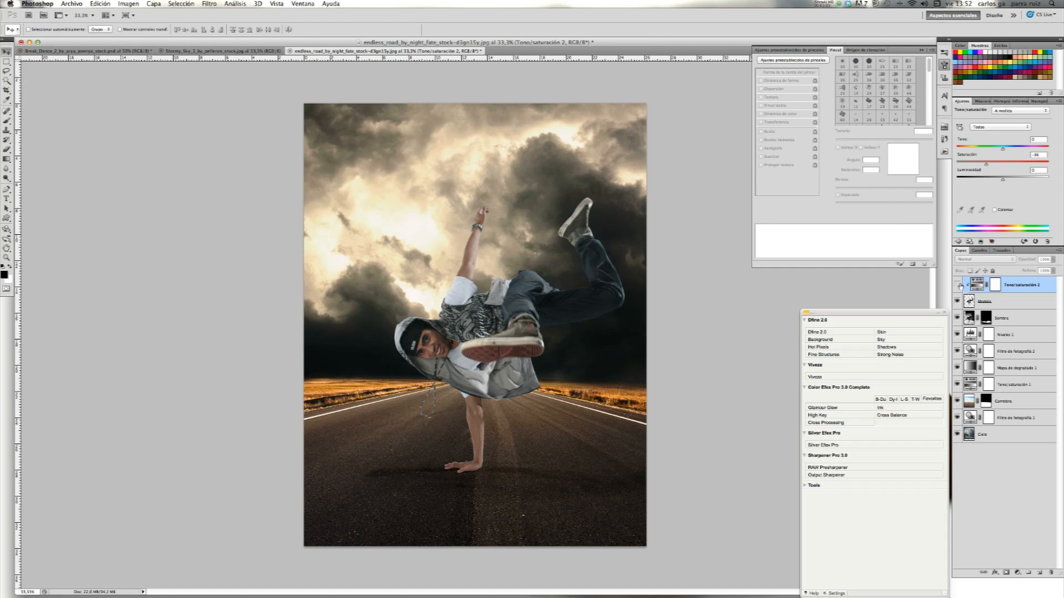
{"action": "left_click", "coordinate": [958, 285]}
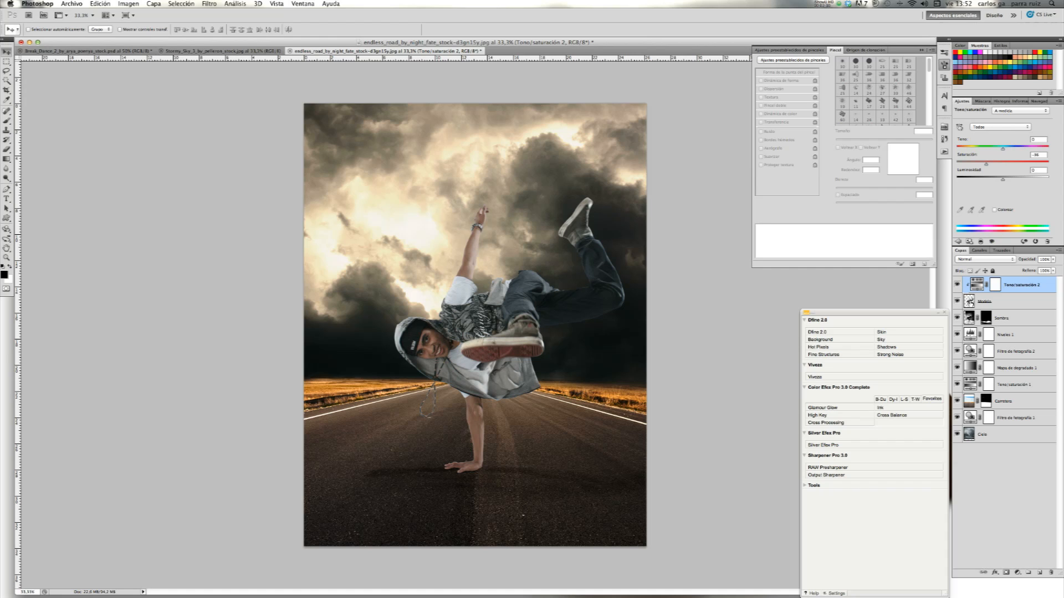
- Defringe the edges of the Modelo layer with a width of 60 pixels
{"action": "left_click", "coordinate": [969, 301]}
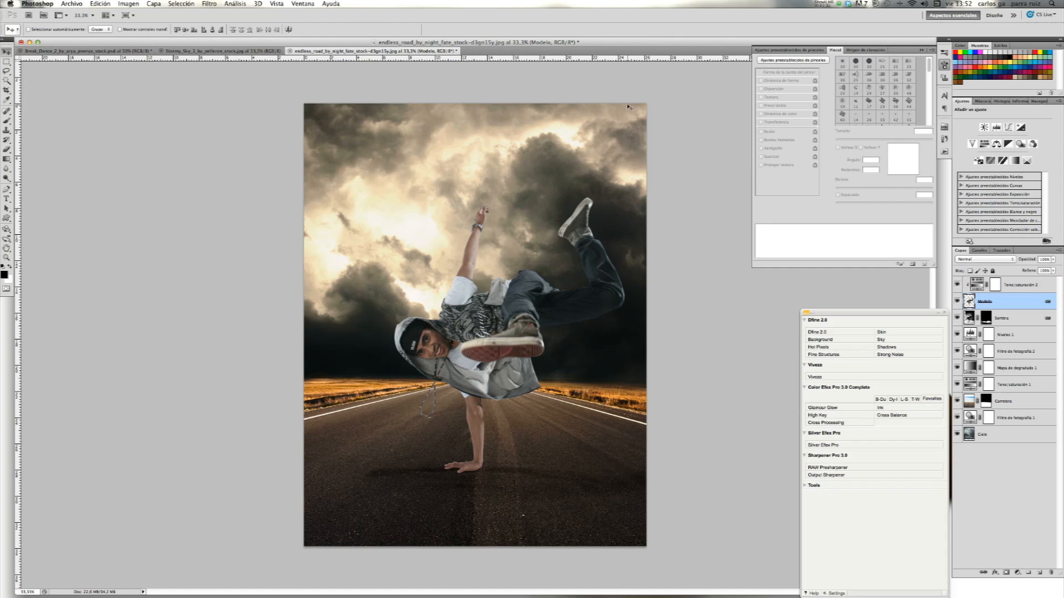
{"action": "left_click", "coordinate": [161, 4]}
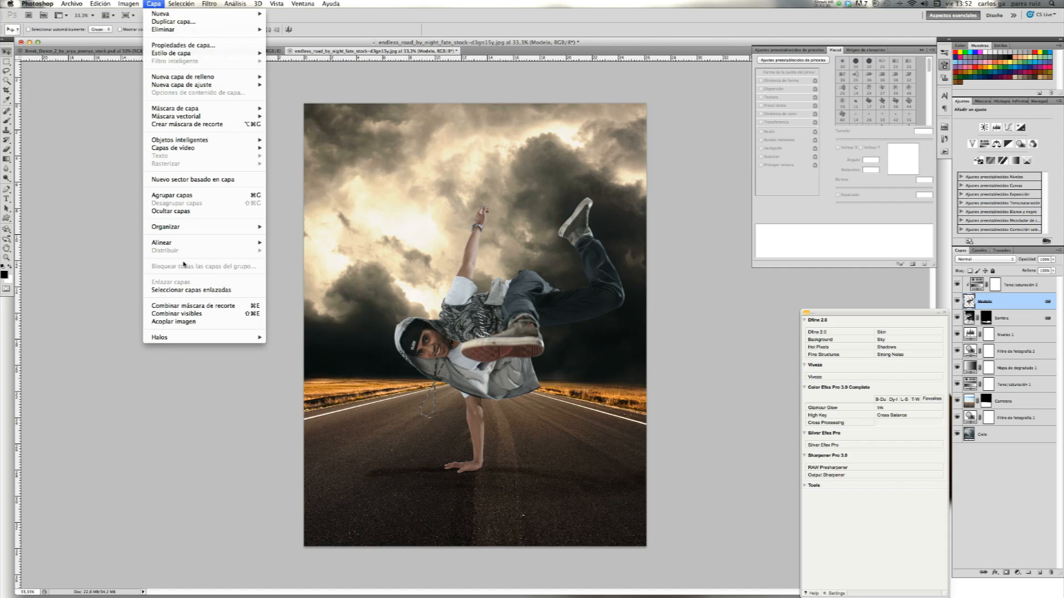
{"action": "mouse_move", "coordinate": [222, 337]}
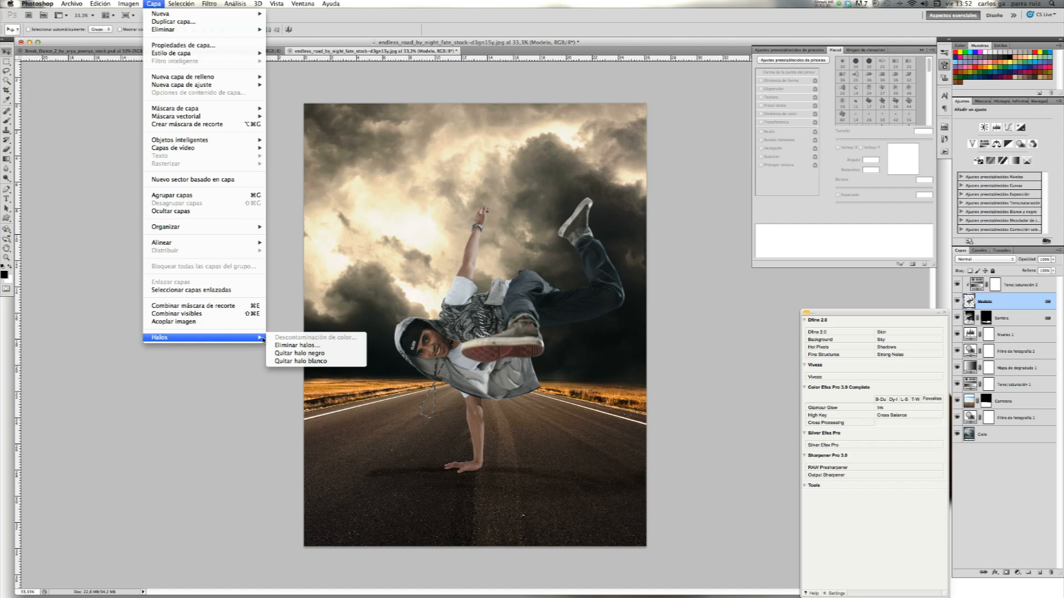
{"action": "left_click", "coordinate": [328, 345]}
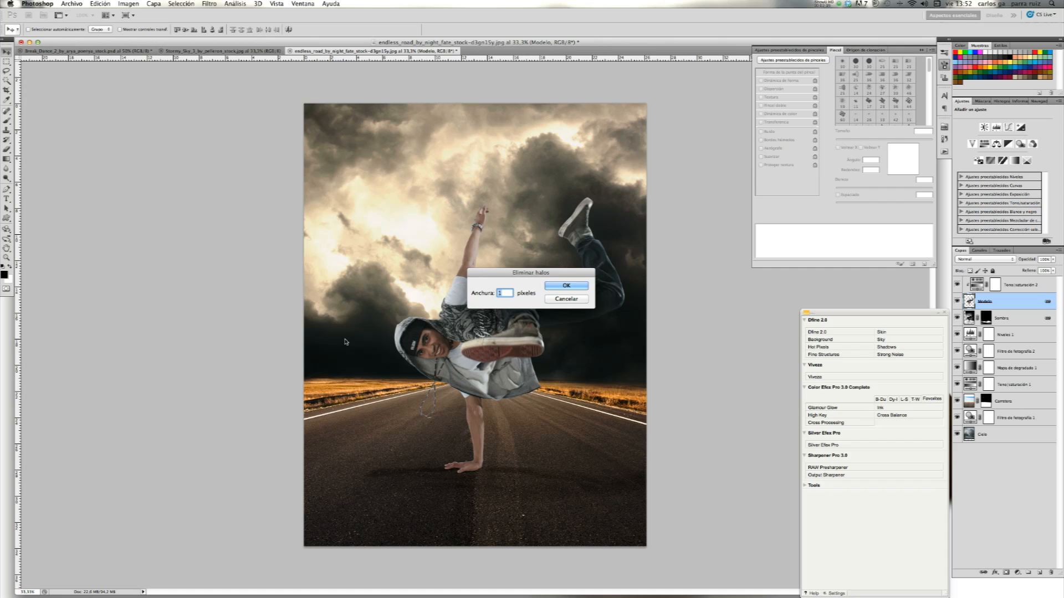
{"action": "type", "text": "60"}
{"action": "left_click", "coordinate": [570, 286]}
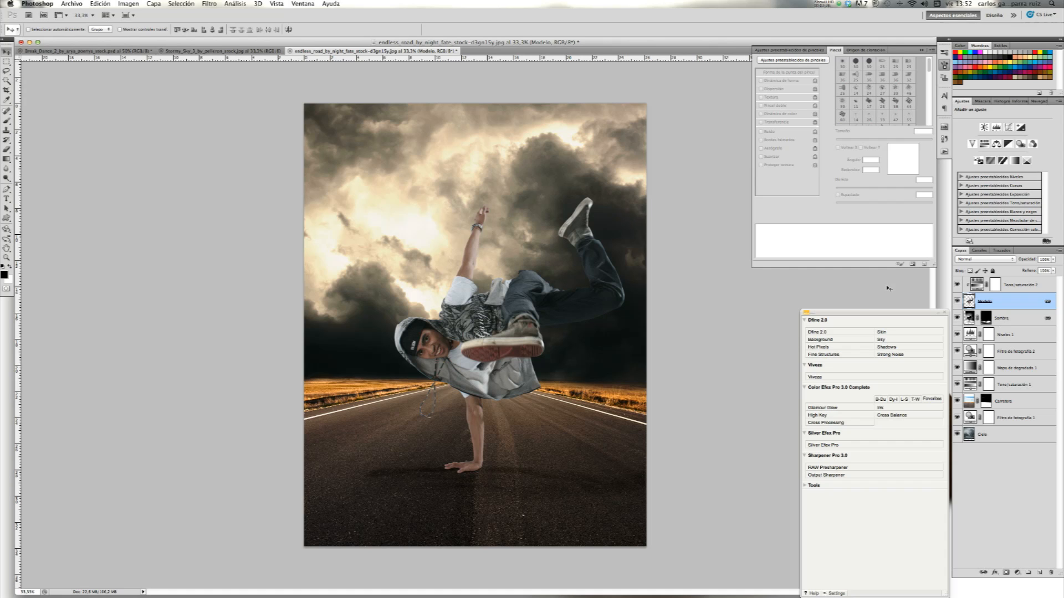
- Add a new layer above the clipped Hue/Saturation layer, fill it with 50% gray and set its blend mode to Overlay (Superponer)
{"action": "left_click", "coordinate": [1022, 289]}
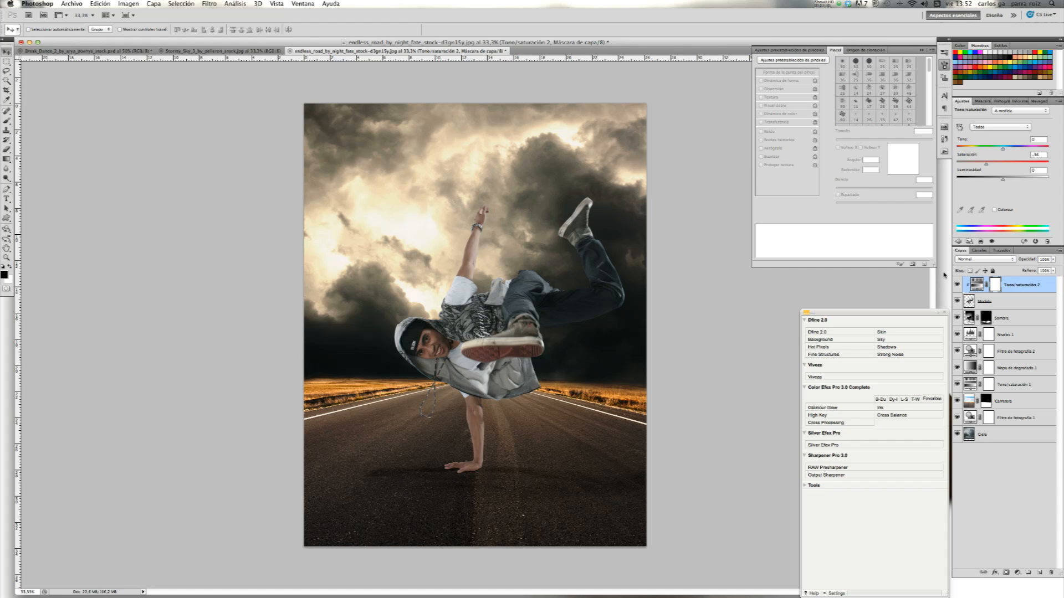
{"action": "key", "text": "super+Tab"}
{"action": "left_click", "coordinate": [1039, 572]}
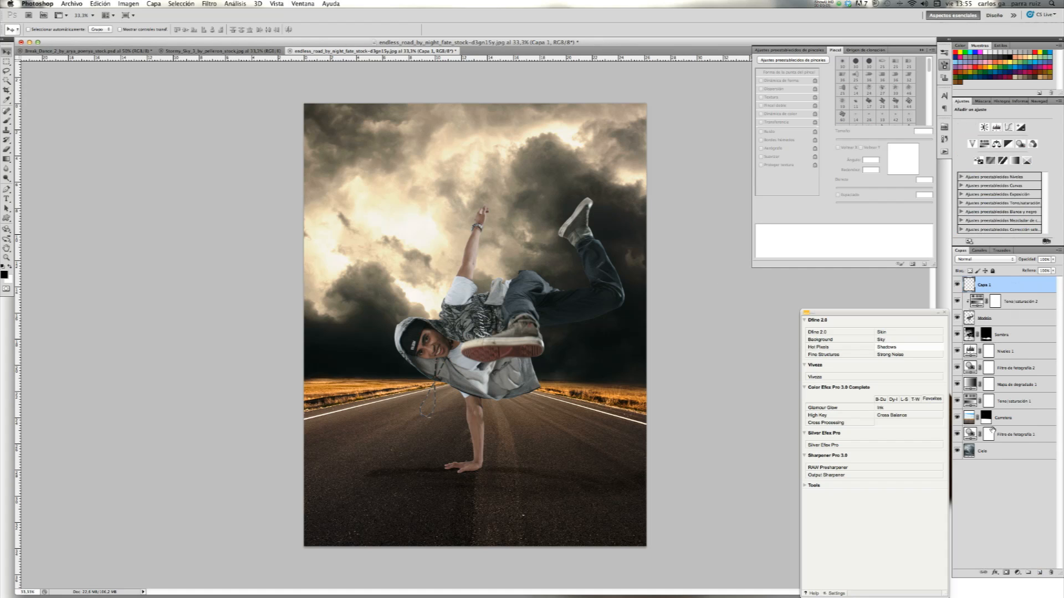
{"action": "key", "text": "shift+F5"}
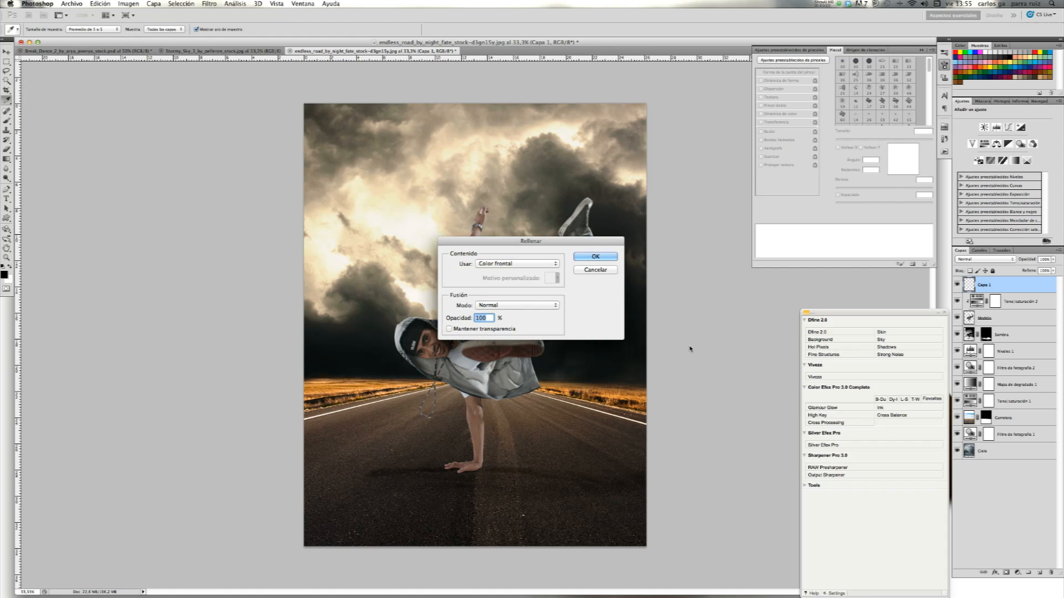
{"action": "left_click", "coordinate": [552, 264]}
{"action": "left_click", "coordinate": [540, 326]}
{"action": "left_click", "coordinate": [605, 257]}
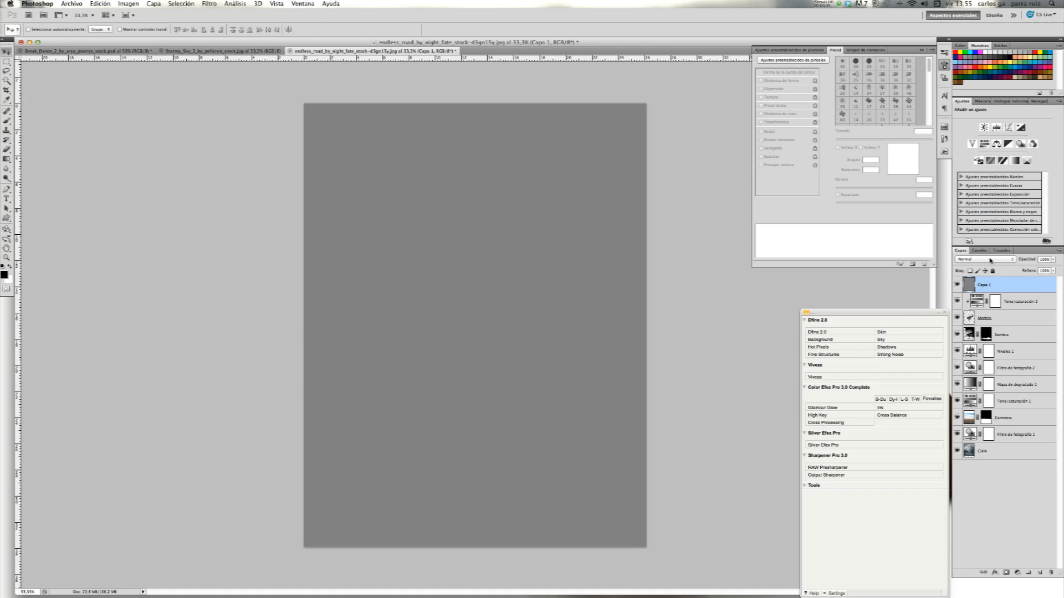
{"action": "left_click", "coordinate": [990, 260]}
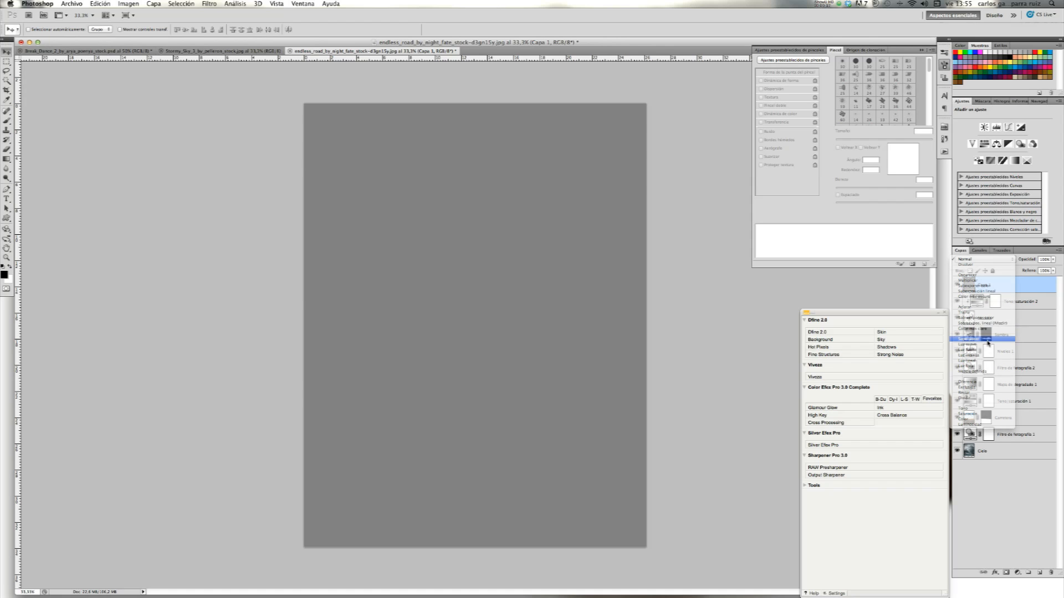
{"action": "left_click", "coordinate": [988, 340]}
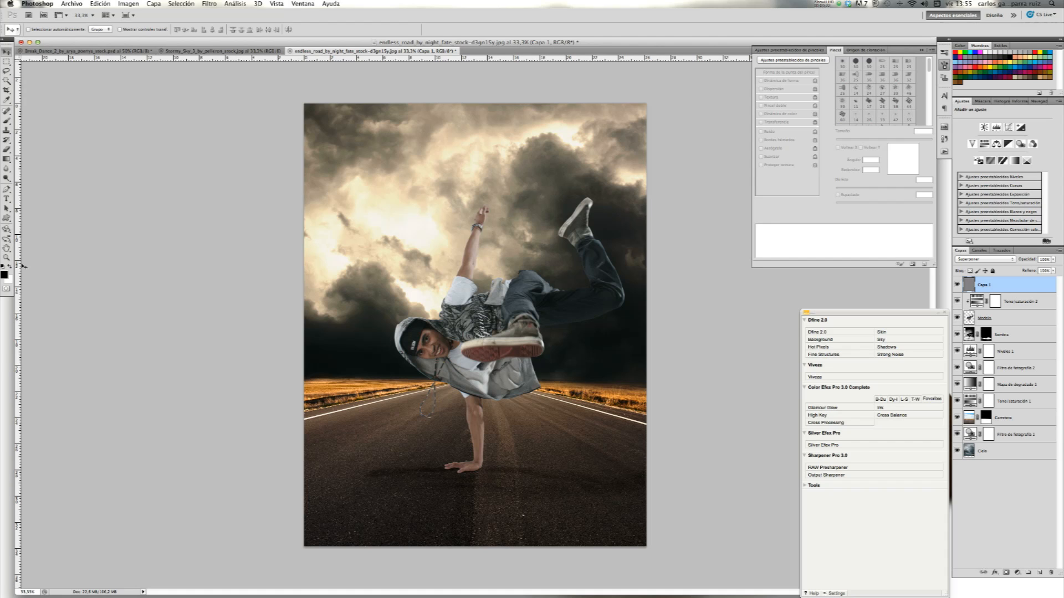
- Show the image at actual pixels and set up the Dodge tool with a 24 px brush
{"action": "left_click", "coordinate": [276, 4]}
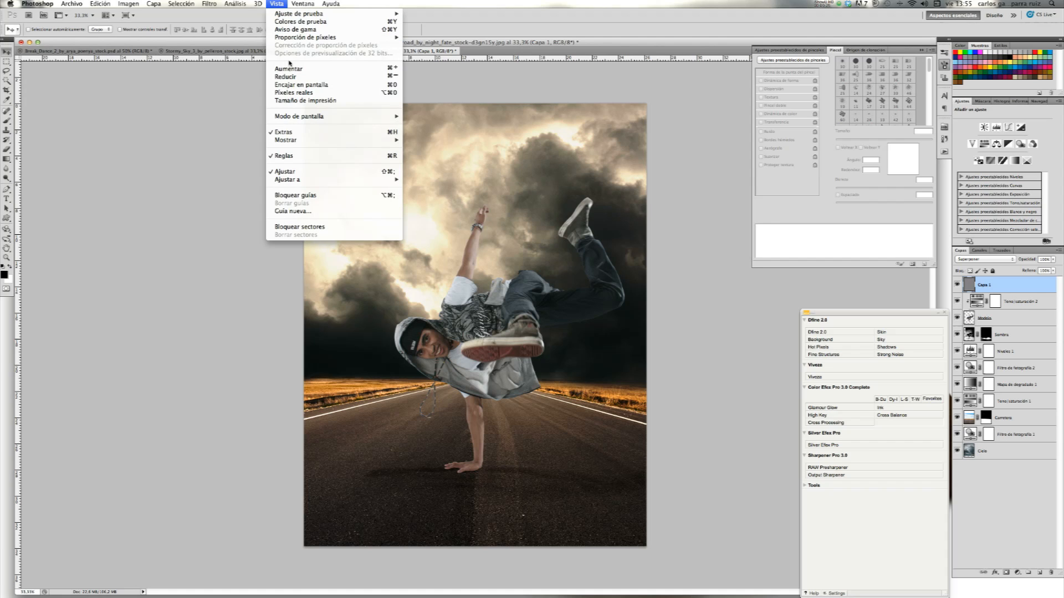
{"action": "left_click", "coordinate": [297, 93]}
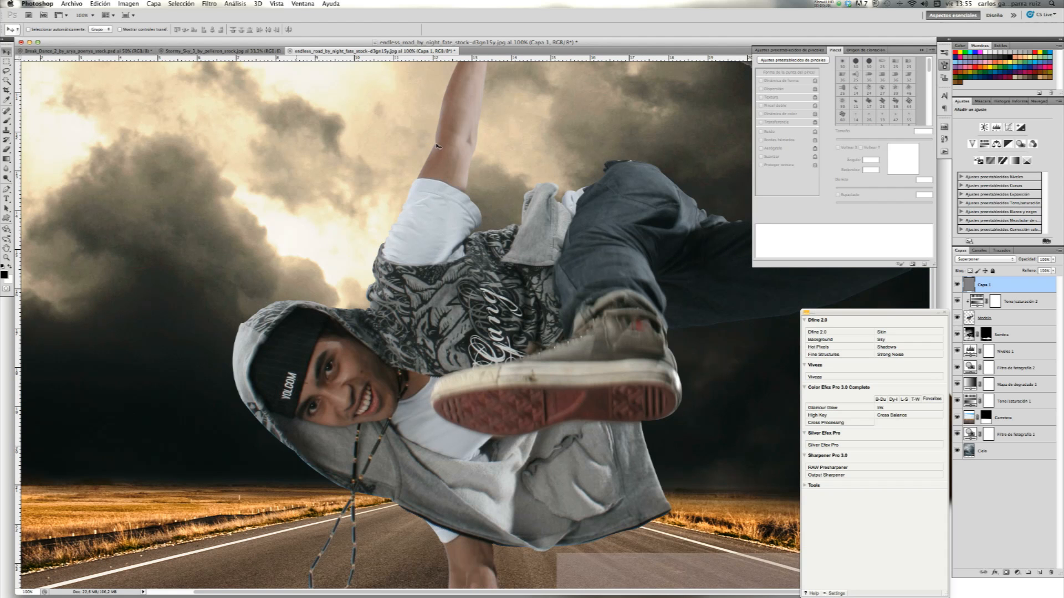
{"action": "left_click", "coordinate": [7, 120]}
{"action": "left_click", "coordinate": [6, 178]}
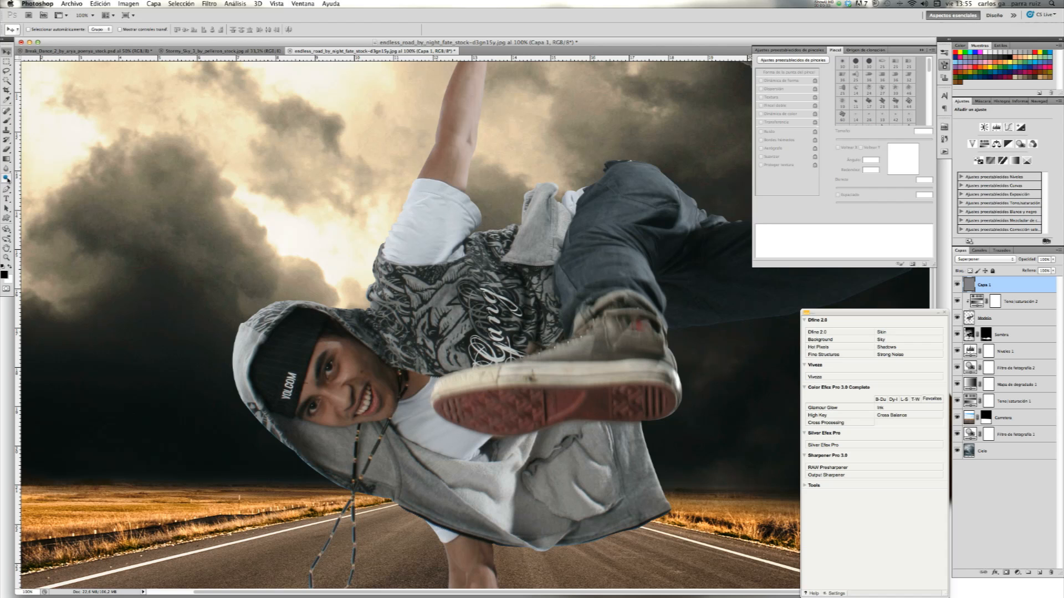
{"action": "left_click", "coordinate": [7, 179]}
{"action": "left_click", "coordinate": [7, 179]}
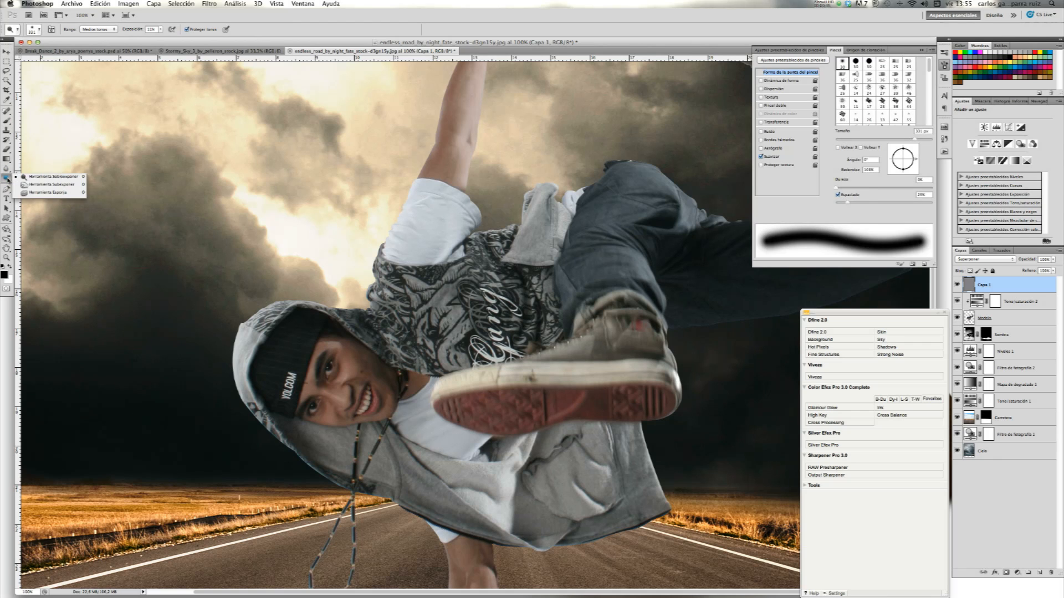
{"action": "left_click", "coordinate": [849, 140]}
{"action": "left_click_drag", "start_coordinate": [848, 142], "coordinate": [843, 142]}
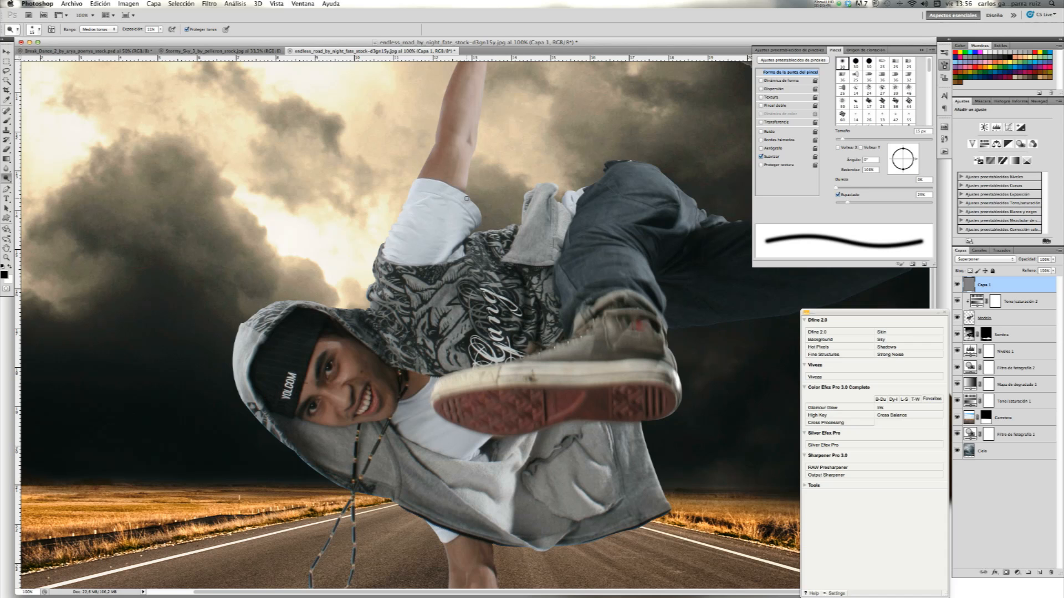
{"action": "left_click", "coordinate": [1034, 101]}
{"action": "left_click_drag", "start_coordinate": [1028, 163], "coordinate": [1029, 182]}
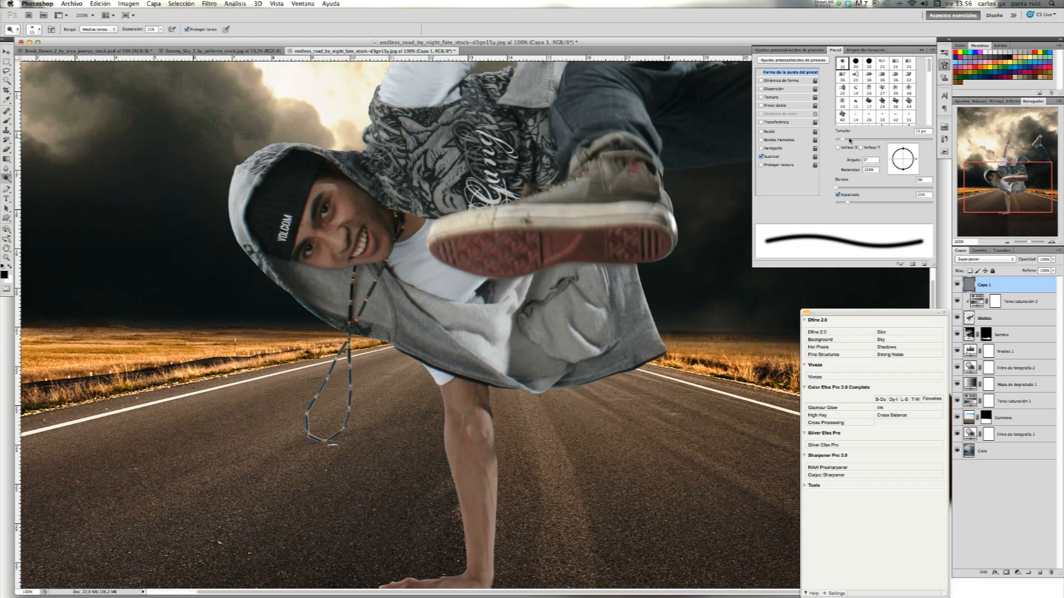
{"action": "left_click_drag", "start_coordinate": [847, 142], "coordinate": [851, 140]}
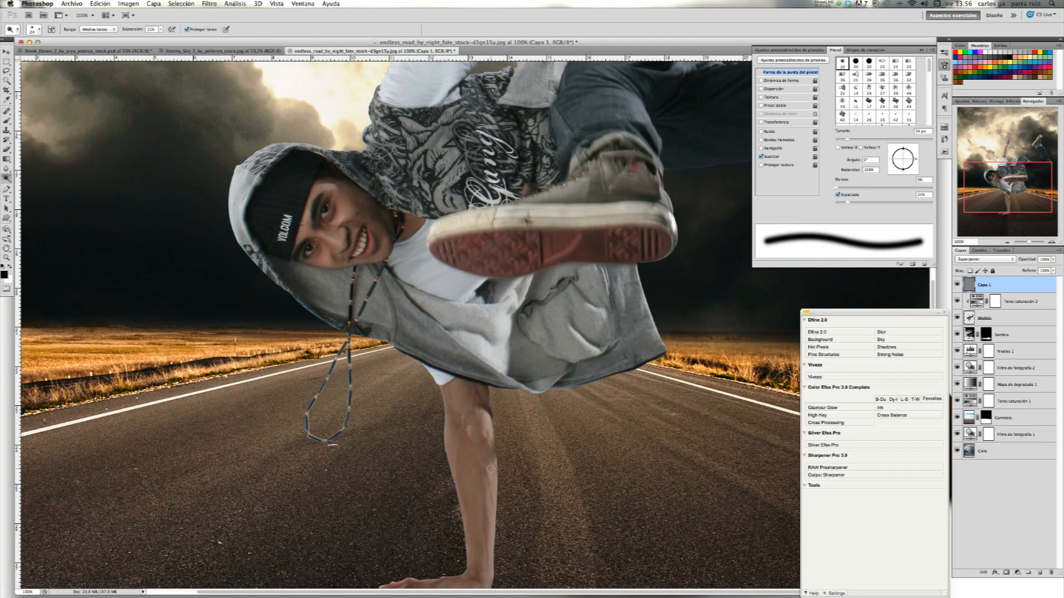
- Paint dodge and burn strokes on Capa 1 over the dancer's raised arm, upper shoe and trouser legs
{"action": "scroll", "coordinate": [417, 229], "scroll_direction": "up", "scroll_amount": 10}
{"action": "left_click_drag", "start_coordinate": [417, 246], "coordinate": [418, 215]}
{"action": "left_click_drag", "start_coordinate": [440, 146], "coordinate": [437, 130]}
{"action": "left_click_drag", "start_coordinate": [692, 152], "coordinate": [700, 141]}
{"action": "scroll", "coordinate": [696, 146], "scroll_direction": "up", "scroll_amount": 1}
{"action": "key", "text": "F5"}
{"action": "left_click_drag", "start_coordinate": [744, 182], "coordinate": [761, 190]}
{"action": "left_click_drag", "start_coordinate": [777, 212], "coordinate": [794, 228]}
{"action": "left_click_drag", "start_coordinate": [751, 277], "coordinate": [751, 303]}
{"action": "left_click_drag", "start_coordinate": [588, 308], "coordinate": [635, 360]}
{"action": "left_click_drag", "start_coordinate": [597, 351], "coordinate": [586, 353]}
{"action": "left_click_drag", "start_coordinate": [576, 397], "coordinate": [590, 414]}
- Paint dodge and burn strokes on Capa 1 over the folds of the sweatshirt and the edge of the hood
{"action": "scroll", "coordinate": [563, 356], "scroll_direction": "down", "scroll_amount": 10}
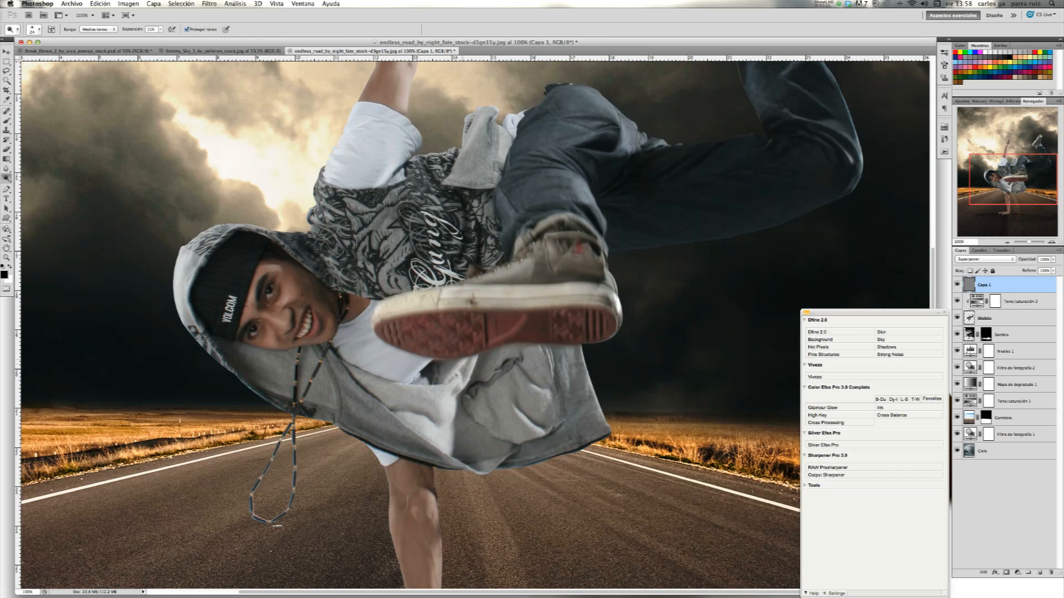
{"action": "left_click_drag", "start_coordinate": [563, 355], "coordinate": [568, 382]}
{"action": "left_click_drag", "start_coordinate": [587, 378], "coordinate": [599, 412]}
{"action": "left_click_drag", "start_coordinate": [542, 390], "coordinate": [535, 394]}
{"action": "left_click_drag", "start_coordinate": [543, 414], "coordinate": [519, 430]}
{"action": "left_click_drag", "start_coordinate": [348, 378], "coordinate": [367, 396]}
{"action": "left_click_drag", "start_coordinate": [359, 413], "coordinate": [398, 427]}
{"action": "left_click_drag", "start_coordinate": [269, 356], "coordinate": [255, 355]}
{"action": "left_click_drag", "start_coordinate": [318, 379], "coordinate": [332, 402]}
- Accentuate the lights and shadows of the jeans' folds and the white sleeve with dodge and burn strokes on Capa 1
{"action": "scroll", "coordinate": [363, 312], "scroll_direction": "up", "scroll_amount": 10}
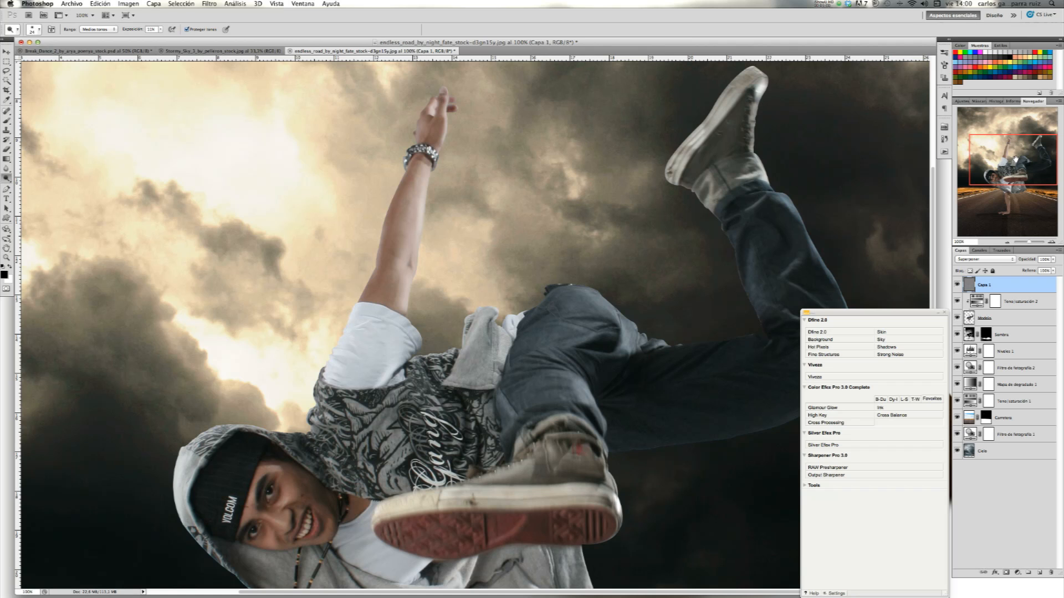
{"action": "mouse_move", "coordinate": [1015, 159]}
{"action": "left_mouse_down"}
{"action": "mouse_move", "coordinate": [1007, 201]}
{"action": "mouse_move", "coordinate": [1019, 164]}
{"action": "left_mouse_up"}
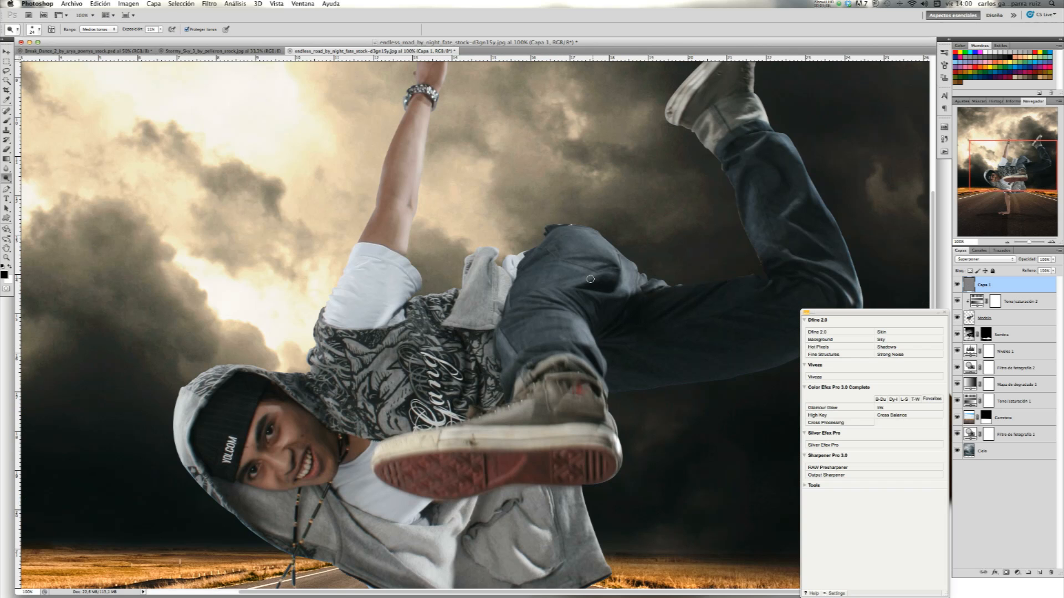
{"action": "left_click_drag", "start_coordinate": [585, 258], "coordinate": [572, 258]}
{"action": "left_click_drag", "start_coordinate": [676, 317], "coordinate": [607, 345]}
{"action": "scroll", "coordinate": [696, 105], "scroll_direction": "up", "scroll_amount": 5}
{"action": "mouse_move", "coordinate": [544, 378]}
{"action": "left_mouse_down"}
{"action": "mouse_move", "coordinate": [611, 390]}
{"action": "mouse_move", "coordinate": [543, 429]}
{"action": "mouse_move", "coordinate": [562, 476]}
{"action": "left_mouse_up"}
{"action": "left_click_drag", "start_coordinate": [396, 442], "coordinate": [405, 411]}
- Add more dodge and burn strokes along the lower hood and across the hanging sweatshirt's creases
{"action": "scroll", "coordinate": [279, 520], "scroll_direction": "down", "scroll_amount": 10}
{"action": "scroll", "coordinate": [279, 519], "scroll_direction": "left", "scroll_amount": 5}
{"action": "left_click_drag", "start_coordinate": [344, 384], "coordinate": [355, 403]}
{"action": "mouse_move", "coordinate": [469, 412]}
{"action": "left_mouse_down"}
{"action": "mouse_move", "coordinate": [497, 433]}
{"action": "mouse_move", "coordinate": [559, 450]}
{"action": "left_mouse_up"}
{"action": "left_click_drag", "start_coordinate": [655, 454], "coordinate": [669, 462]}
{"action": "left_click_drag", "start_coordinate": [661, 424], "coordinate": [603, 413]}
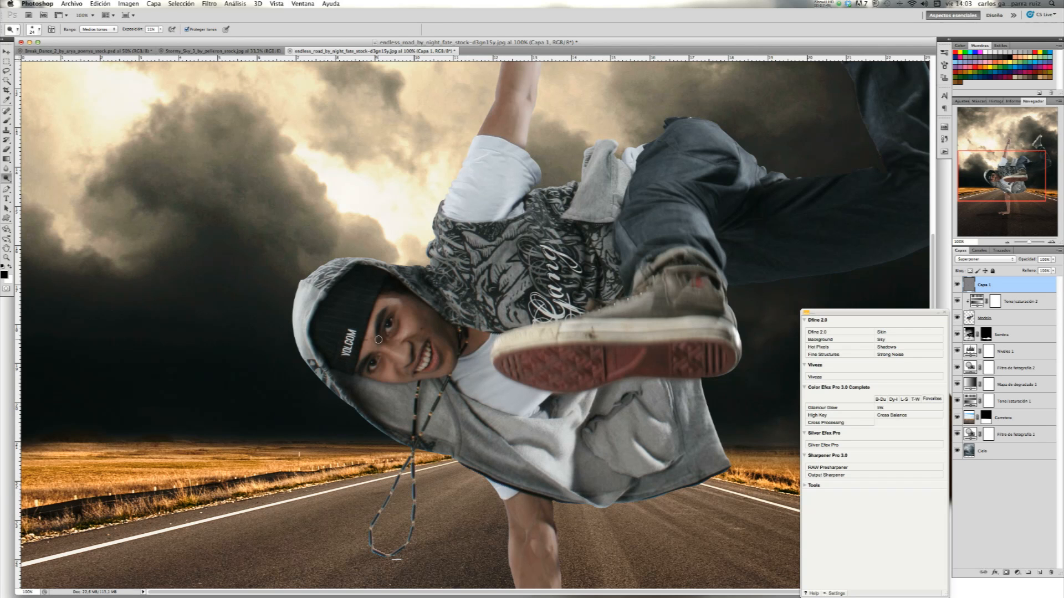
- Set the brush to 12 px, reduce it slightly to accentuate the cap's knitted ribs, and compare with and without Capa 1
{"action": "left_click", "coordinate": [945, 65]}
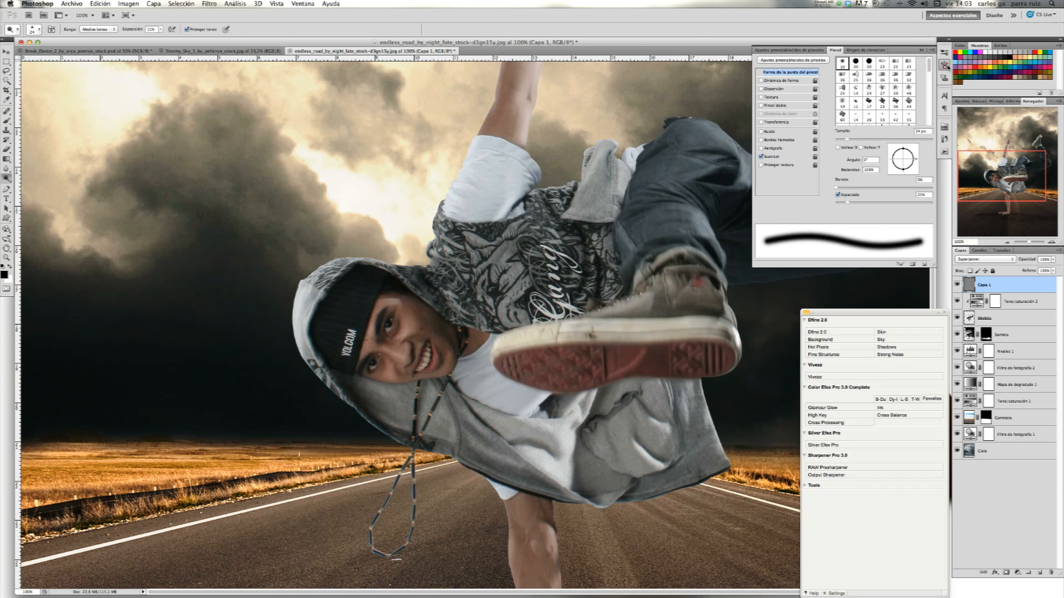
{"action": "left_click_drag", "start_coordinate": [843, 141], "coordinate": [840, 141]}
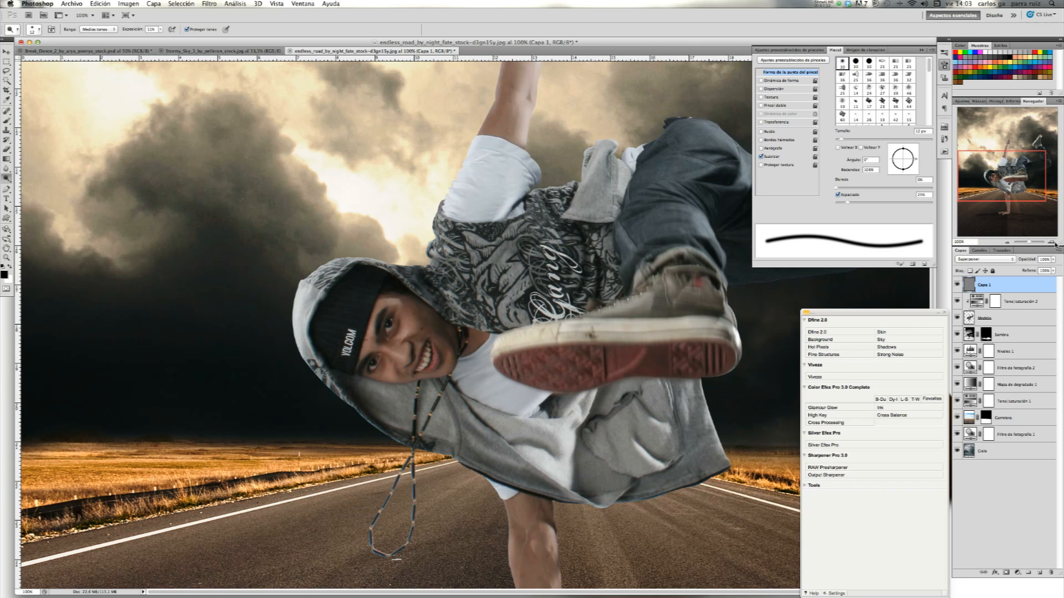
{"action": "left_click", "coordinate": [1051, 243]}
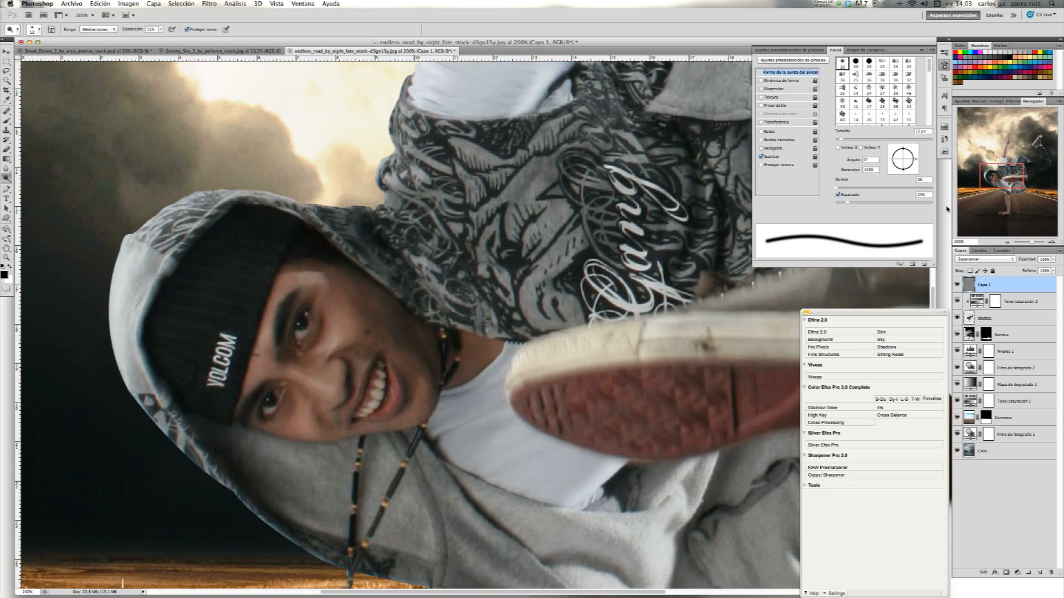
{"action": "left_click_drag", "start_coordinate": [204, 243], "coordinate": [210, 245]}
{"action": "key", "text": "bracketleft"}
{"action": "mouse_move", "coordinate": [171, 333]}
{"action": "left_mouse_down"}
{"action": "mouse_move", "coordinate": [236, 289]}
{"action": "mouse_move", "coordinate": [202, 272]}
{"action": "mouse_move", "coordinate": [226, 248]}
{"action": "mouse_move", "coordinate": [178, 295]}
{"action": "mouse_move", "coordinate": [232, 303]}
{"action": "mouse_move", "coordinate": [231, 323]}
{"action": "mouse_move", "coordinate": [168, 339]}
{"action": "mouse_move", "coordinate": [246, 348]}
{"action": "mouse_move", "coordinate": [183, 360]}
{"action": "mouse_move", "coordinate": [222, 332]}
{"action": "mouse_move", "coordinate": [231, 262]}
{"action": "mouse_move", "coordinate": [177, 297]}
{"action": "mouse_move", "coordinate": [200, 316]}
{"action": "mouse_move", "coordinate": [176, 329]}
{"action": "mouse_move", "coordinate": [228, 417]}
{"action": "mouse_move", "coordinate": [245, 343]}
{"action": "left_mouse_up"}
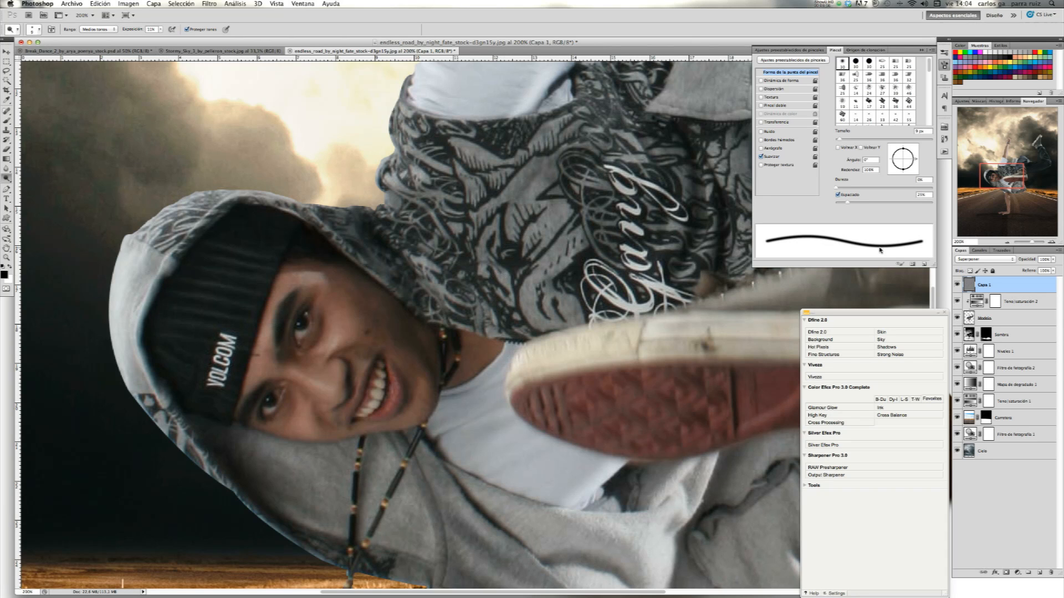
{"action": "left_click", "coordinate": [958, 285]}
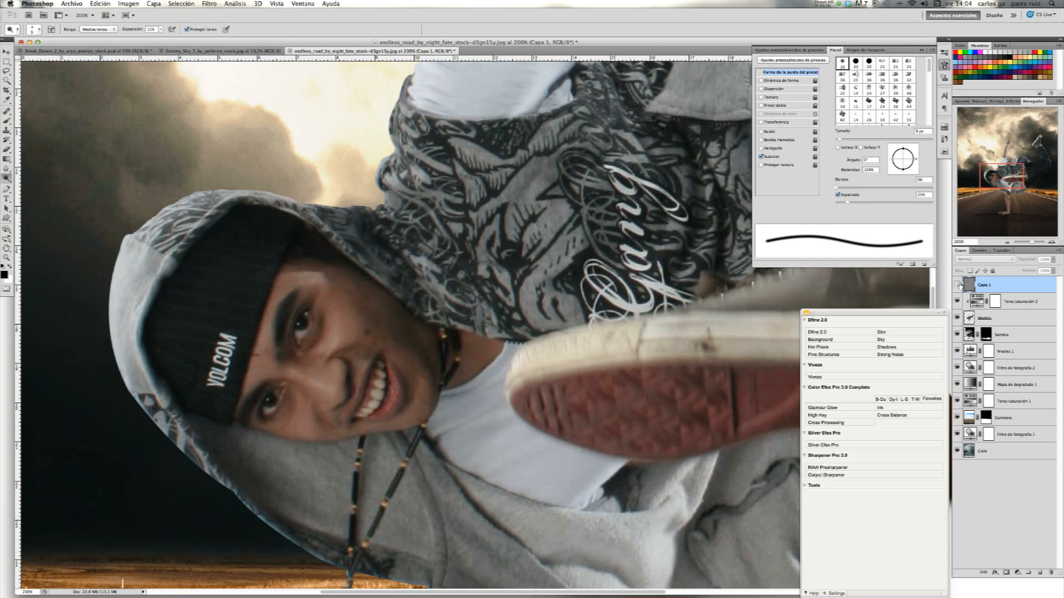
{"action": "left_click", "coordinate": [958, 285]}
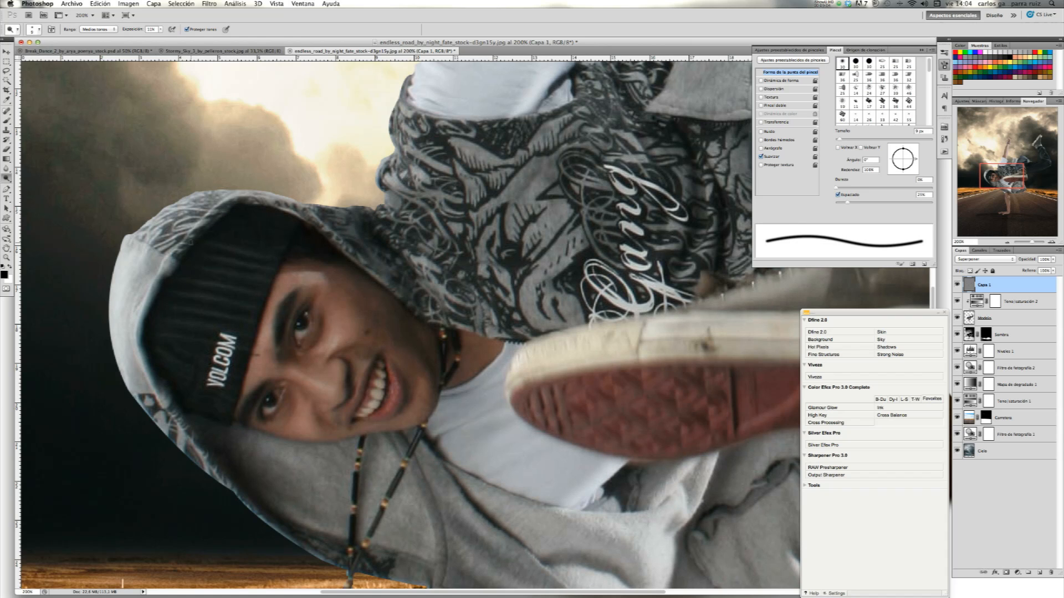
- Retouch the lights and shadows of the hood's edge and the sweatshirt at 200% zoom with a fine brush
{"action": "mouse_move", "coordinate": [168, 285]}
{"action": "left_mouse_down"}
{"action": "mouse_move", "coordinate": [151, 308]}
{"action": "mouse_move", "coordinate": [159, 285]}
{"action": "mouse_move", "coordinate": [153, 293]}
{"action": "mouse_move", "coordinate": [146, 328]}
{"action": "mouse_move", "coordinate": [150, 318]}
{"action": "mouse_move", "coordinate": [151, 364]}
{"action": "mouse_move", "coordinate": [152, 353]}
{"action": "mouse_move", "coordinate": [182, 407]}
{"action": "left_mouse_up"}
{"action": "mouse_move", "coordinate": [446, 417]}
{"action": "left_mouse_down"}
{"action": "mouse_move", "coordinate": [609, 503]}
{"action": "mouse_move", "coordinate": [697, 467]}
{"action": "left_mouse_up"}
{"action": "scroll", "coordinate": [878, 91], "scroll_direction": "down", "scroll_amount": 15}
{"action": "left_click", "coordinate": [908, 105]}
{"action": "mouse_move", "coordinate": [552, 540]}
{"action": "left_mouse_down"}
{"action": "mouse_move", "coordinate": [611, 525]}
{"action": "mouse_move", "coordinate": [404, 585]}
{"action": "left_mouse_up"}
- Dodge and burn the patterned T-shirt and the creases of the white sleeve with a fine brush of about 11 px
{"action": "key", "text": "bracketleft"}
{"action": "mouse_move", "coordinate": [492, 244]}
{"action": "left_mouse_down"}
{"action": "mouse_move", "coordinate": [511, 327]}
{"action": "mouse_move", "coordinate": [569, 342]}
{"action": "left_mouse_up"}
{"action": "left_click_drag", "start_coordinate": [557, 209], "coordinate": [557, 244]}
{"action": "left_click_drag", "start_coordinate": [355, 164], "coordinate": [335, 188]}
{"action": "left_click_drag", "start_coordinate": [280, 114], "coordinate": [269, 127]}
{"action": "left_click_drag", "start_coordinate": [227, 157], "coordinate": [212, 189]}
{"action": "left_click_drag", "start_coordinate": [217, 188], "coordinate": [305, 196]}
{"action": "left_click_drag", "start_coordinate": [199, 267], "coordinate": [250, 271]}
{"action": "left_click_drag", "start_coordinate": [209, 255], "coordinate": [230, 236]}
{"action": "mouse_move", "coordinate": [200, 301]}
{"action": "left_mouse_down"}
{"action": "mouse_move", "coordinate": [207, 309]}
{"action": "mouse_move", "coordinate": [226, 275]}
{"action": "left_mouse_up"}
{"action": "left_click_drag", "start_coordinate": [228, 367], "coordinate": [229, 377]}
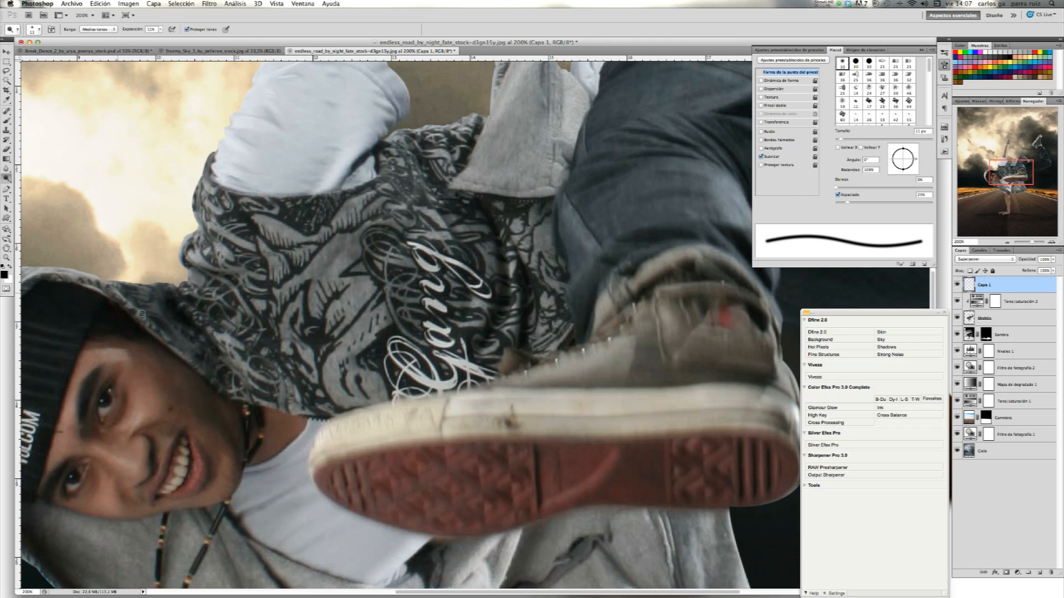
- Zoom out to 50% and inspect Capa 1's strokes with all other layers hidden, restoring the layers' visibility after the check
{"action": "left_click", "coordinate": [1008, 242]}
{"action": "left_click", "coordinate": [1008, 242]}
{"action": "left_click", "coordinate": [1008, 242]}
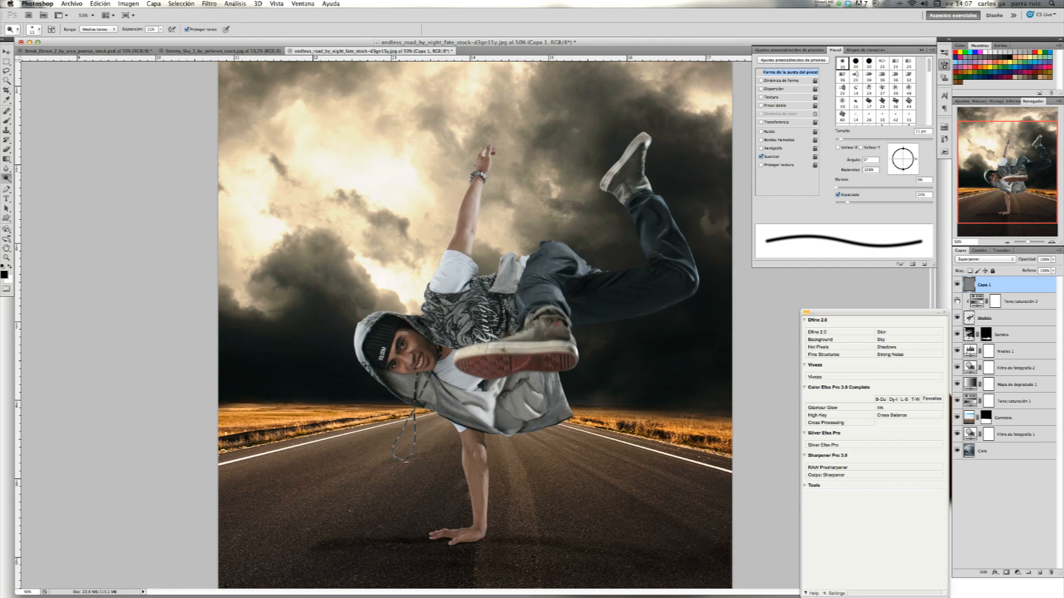
{"action": "left_click_drag", "start_coordinate": [957, 301], "coordinate": [959, 452]}
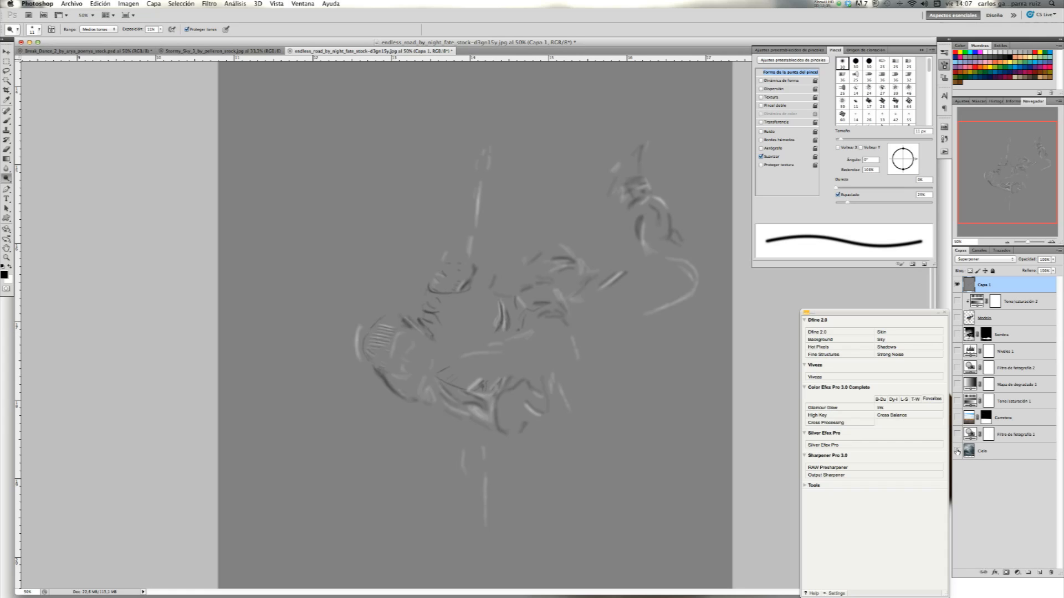
{"action": "left_click", "coordinate": [957, 451]}
{"action": "left_click_drag", "start_coordinate": [957, 434], "coordinate": [959, 286]}
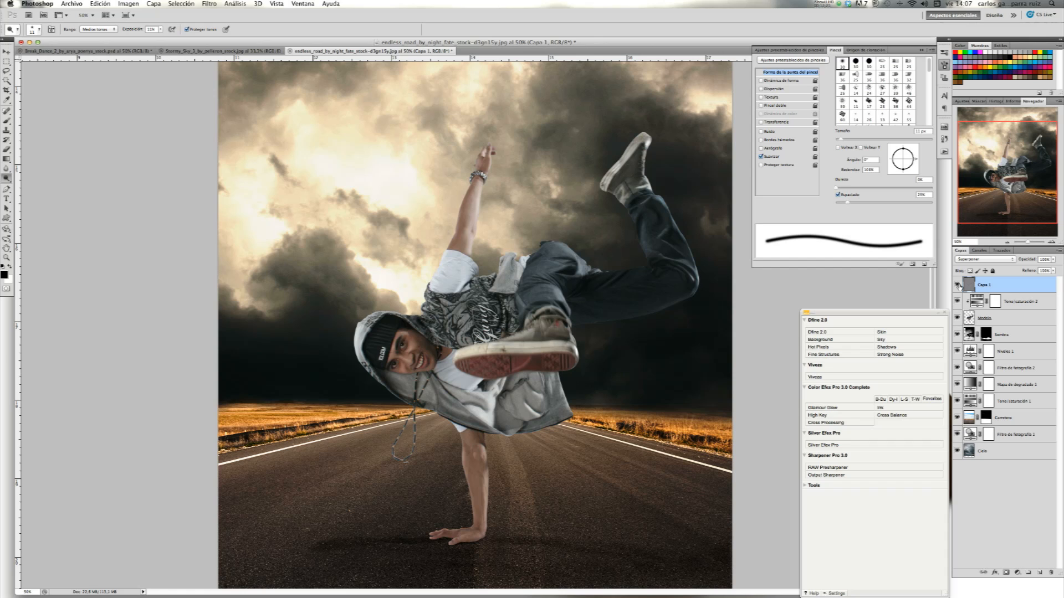
- Compare the whole composition with and without the Capa 1 dodge and burn layer
{"action": "left_click", "coordinate": [958, 285]}
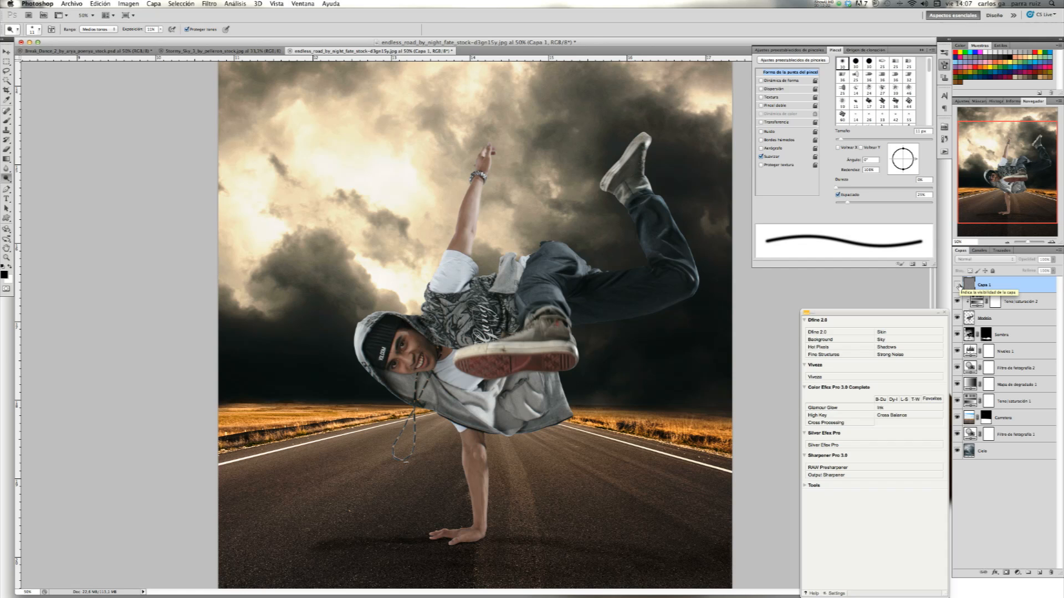
{"action": "left_click", "coordinate": [958, 284]}
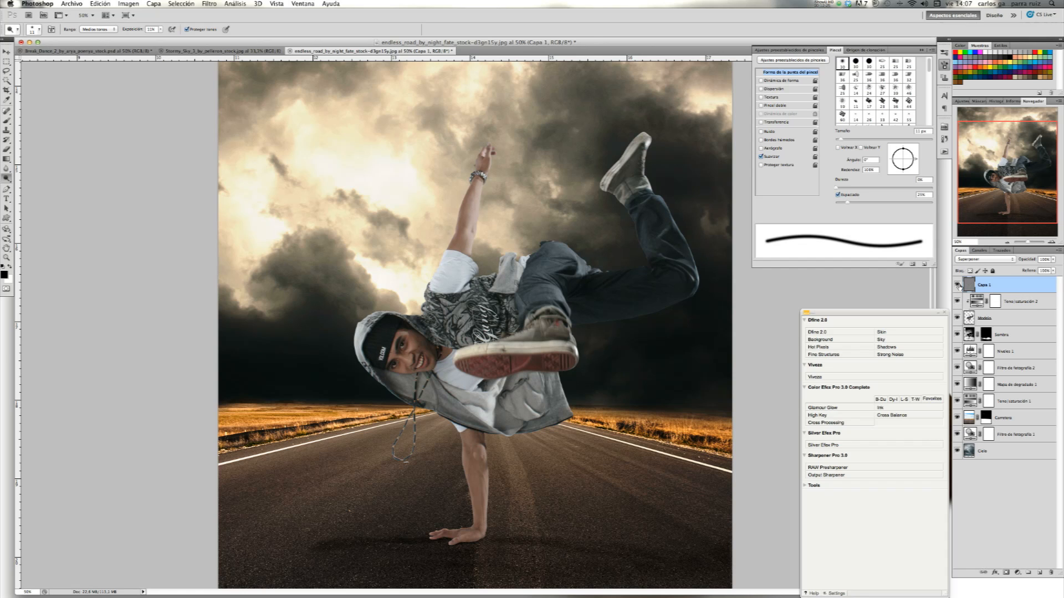
{"action": "left_click", "coordinate": [958, 285]}
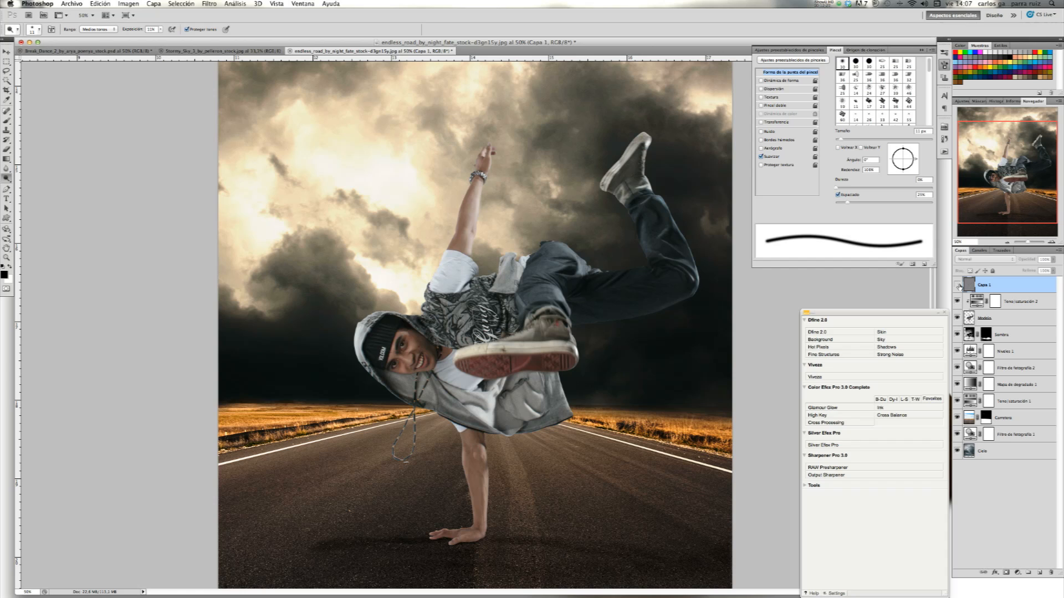
- Turn Capa 1 back on and dodge and burn the folds of the dancer's jeans on it at 200% zoom
{"action": "left_click", "coordinate": [958, 284]}
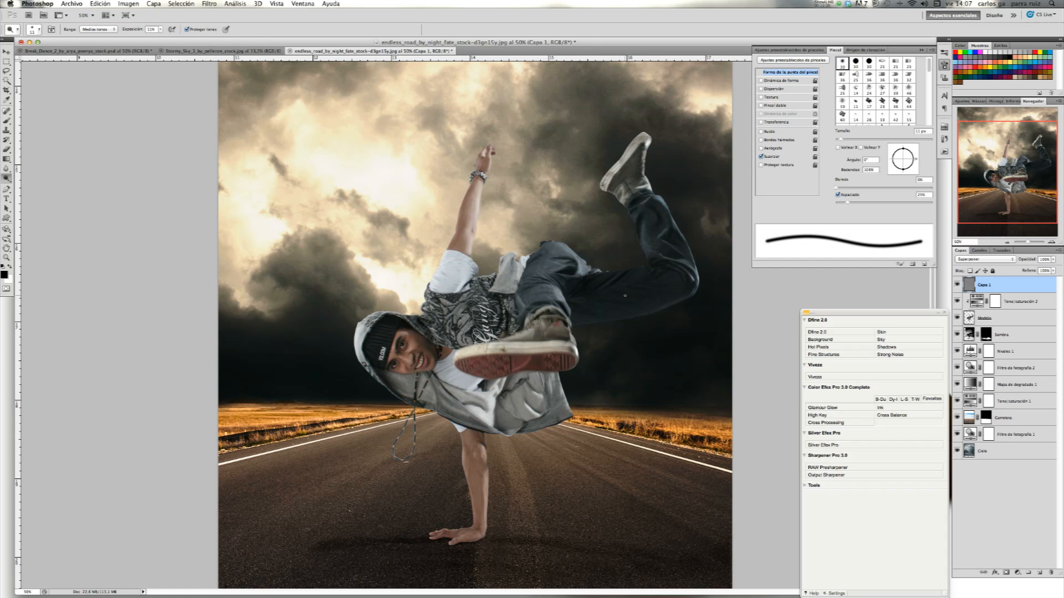
{"action": "left_click", "coordinate": [1051, 242]}
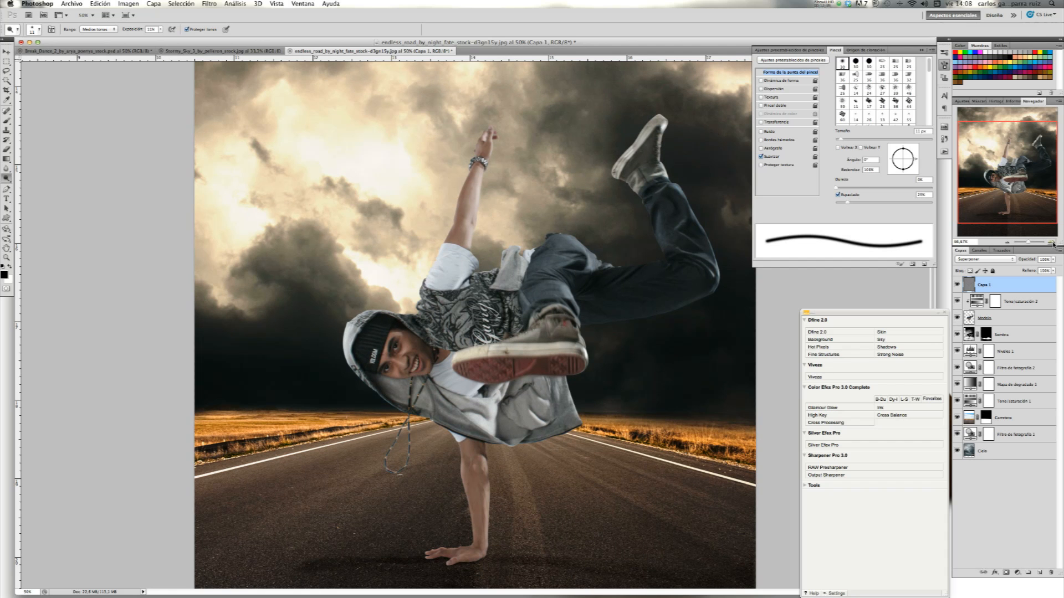
{"action": "left_click", "coordinate": [1051, 242]}
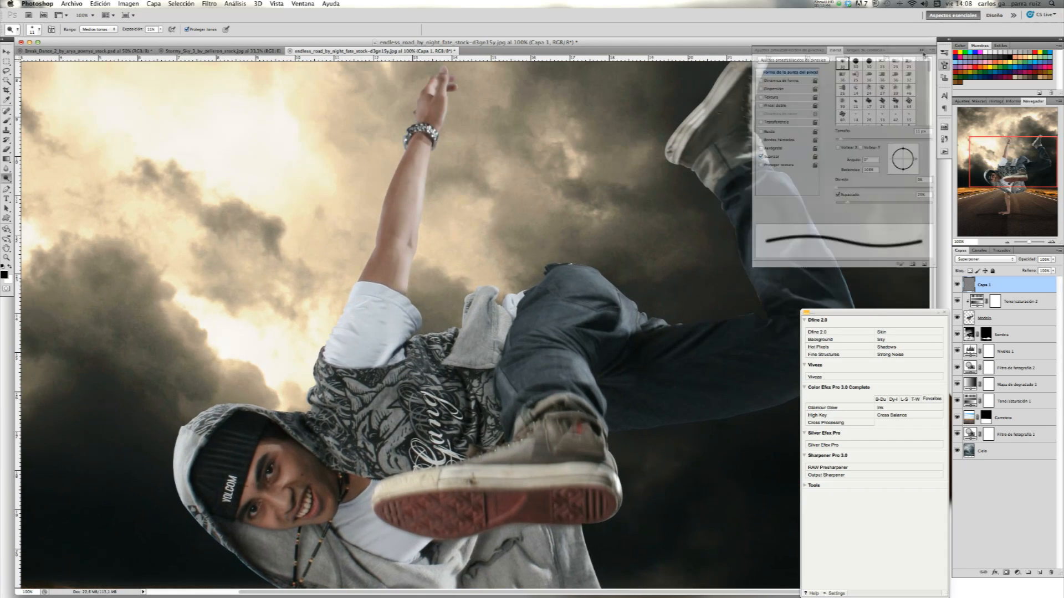
{"action": "left_click", "coordinate": [1051, 242]}
{"action": "left_click_drag", "start_coordinate": [1043, 174], "coordinate": [1040, 168]}
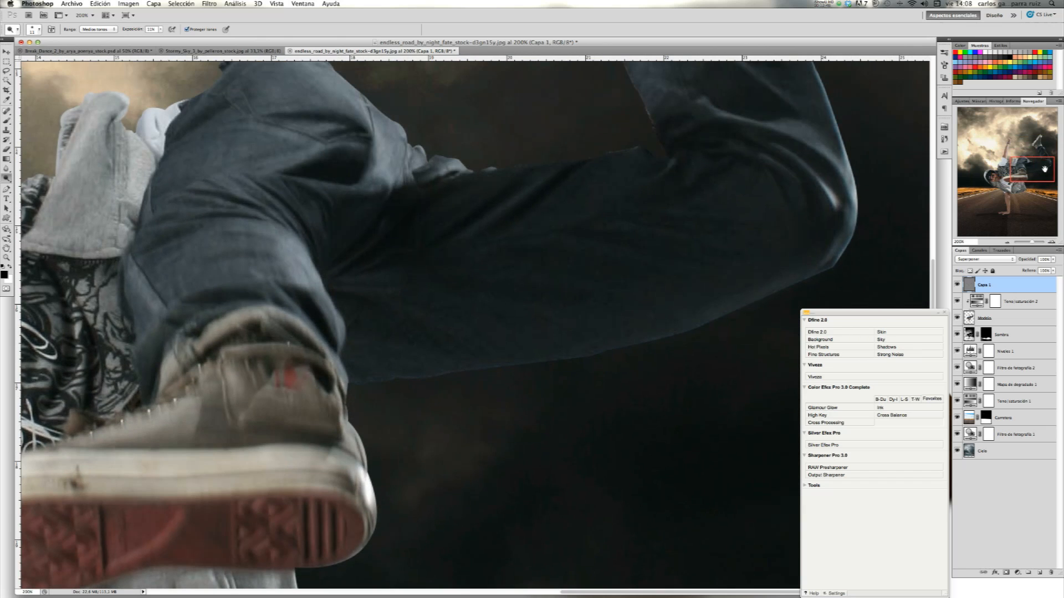
{"action": "left_click_drag", "start_coordinate": [518, 220], "coordinate": [549, 202]}
{"action": "left_click_drag", "start_coordinate": [489, 181], "coordinate": [436, 218]}
{"action": "mouse_move", "coordinate": [585, 173]}
{"action": "left_mouse_down"}
{"action": "mouse_move", "coordinate": [754, 154]}
{"action": "mouse_move", "coordinate": [795, 161]}
{"action": "mouse_move", "coordinate": [832, 203]}
{"action": "mouse_move", "coordinate": [825, 265]}
{"action": "mouse_move", "coordinate": [547, 364]}
{"action": "mouse_move", "coordinate": [364, 336]}
{"action": "left_mouse_up"}
{"action": "mouse_move", "coordinate": [303, 211]}
{"action": "left_mouse_down"}
{"action": "mouse_move", "coordinate": [321, 224]}
{"action": "mouse_move", "coordinate": [322, 275]}
{"action": "left_mouse_up"}
{"action": "key", "text": "super+minus"}
{"action": "key", "text": "super+0"}
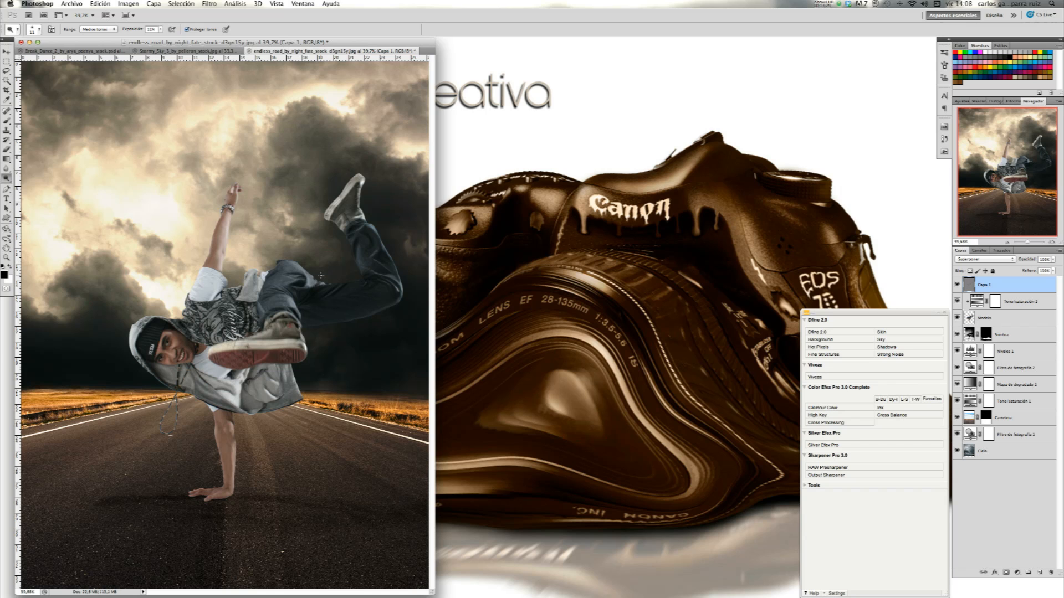
{"action": "key", "text": "super+Tab"}
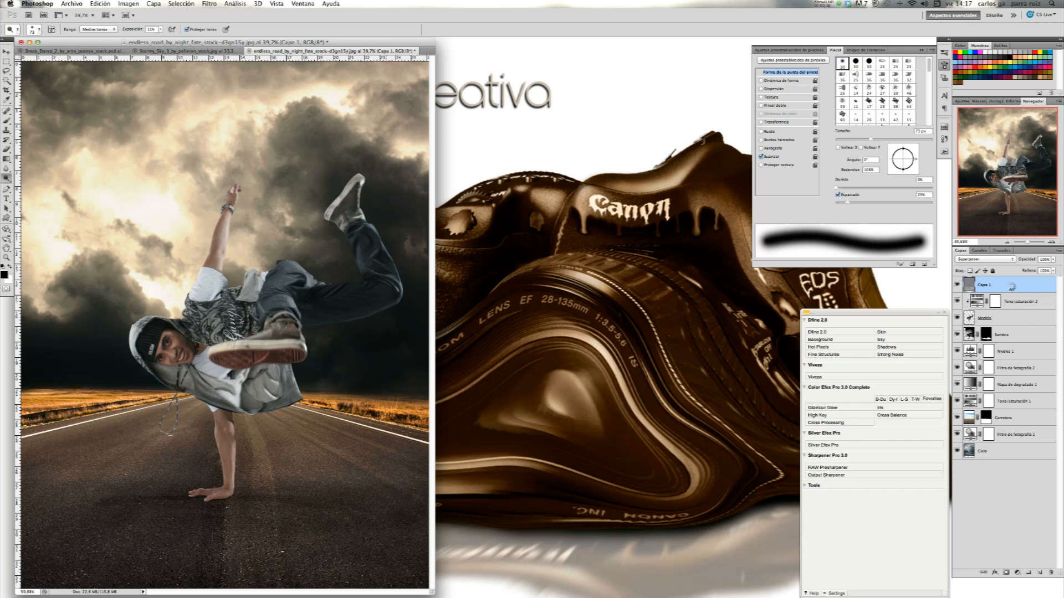
- Rename Capa 1 as Volumen luces and add a layer above it with a merged copy of all visible layers, named Combinado
{"action": "key", "text": "alt+shift+super+n"}
{"action": "left_click", "coordinate": [988, 303]}
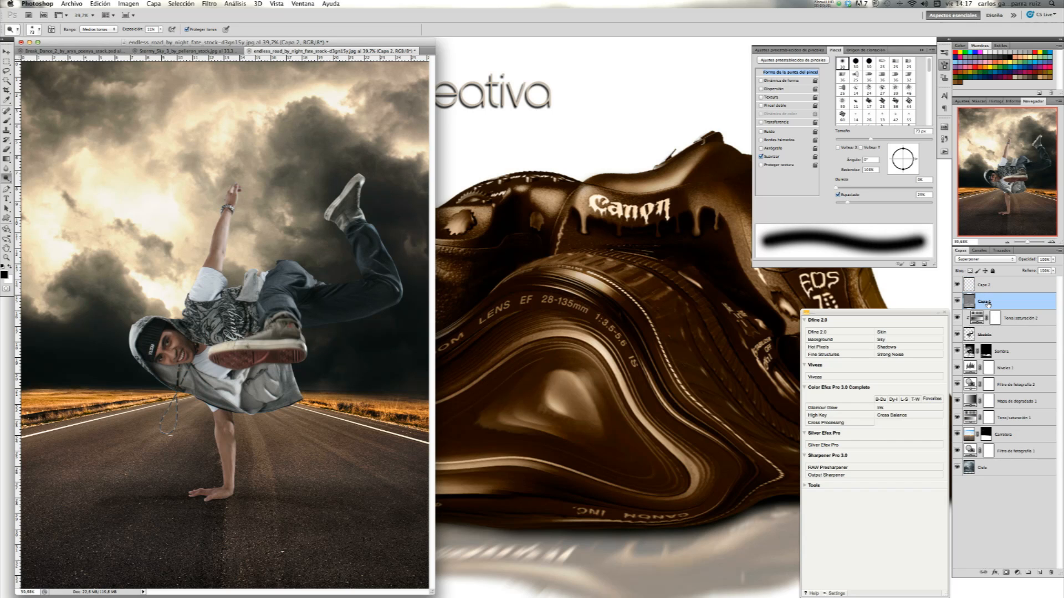
{"action": "double_click", "coordinate": [986, 301]}
{"action": "type", "text": "Volumen luces"}
{"action": "key", "text": "Return"}
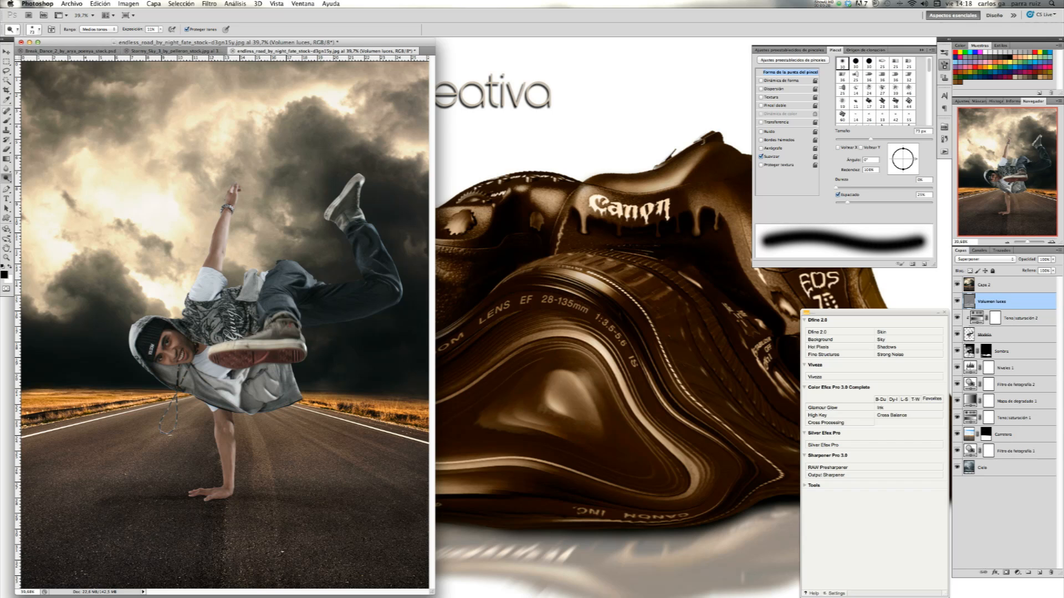
{"action": "double_click", "coordinate": [986, 288]}
{"action": "type", "text": "C"}
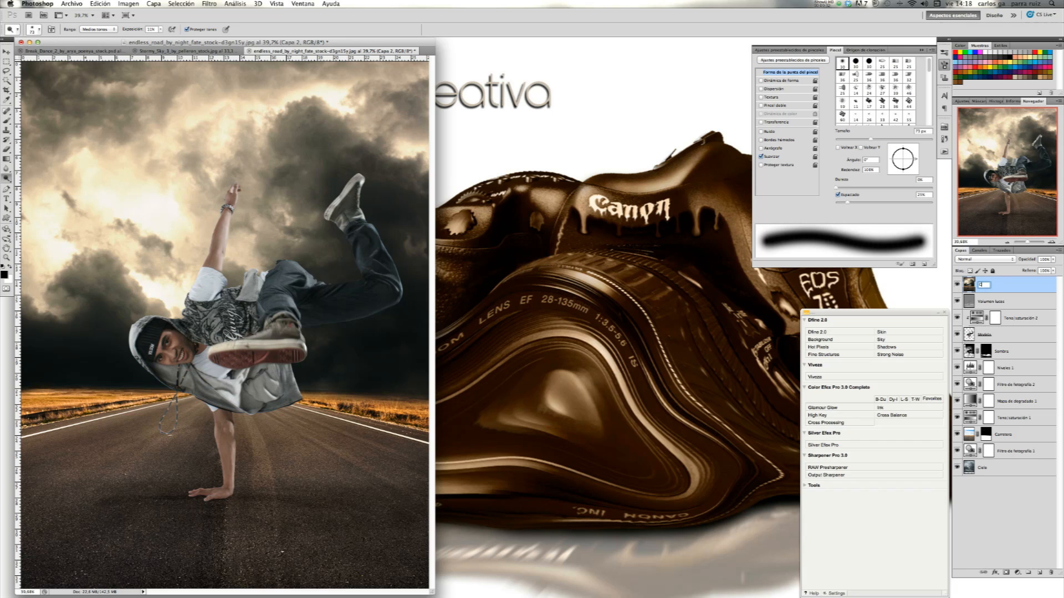
{"action": "type", "text": "ombinado"}
{"action": "key", "text": "Return"}
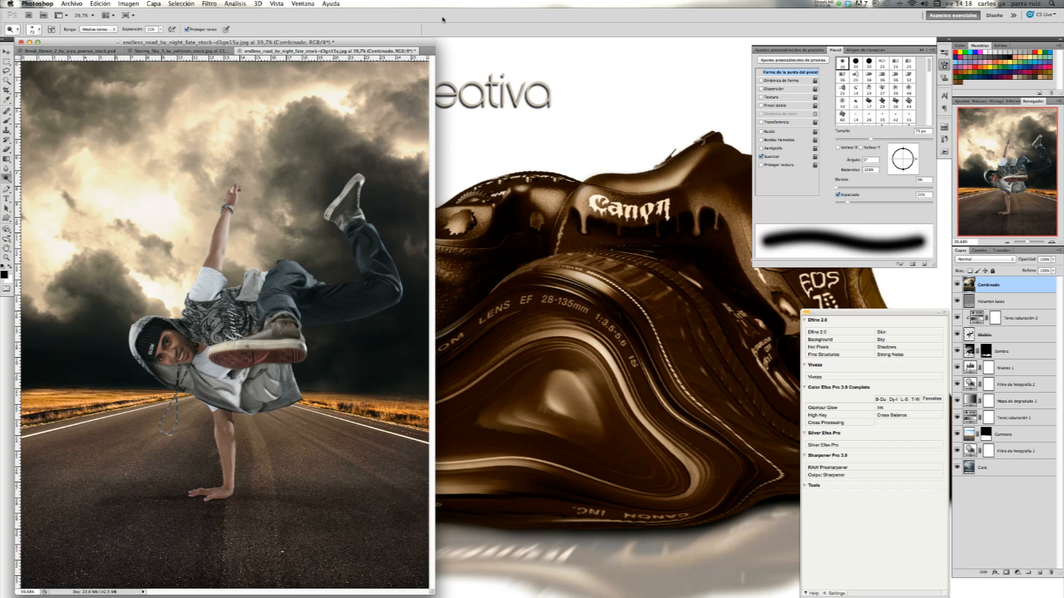
- Apply the Paso alto (High Pass) filter with a 5.0-pixel radius to the Combinado layer and set its blend mode to Superponer
{"action": "left_click", "coordinate": [216, 4]}
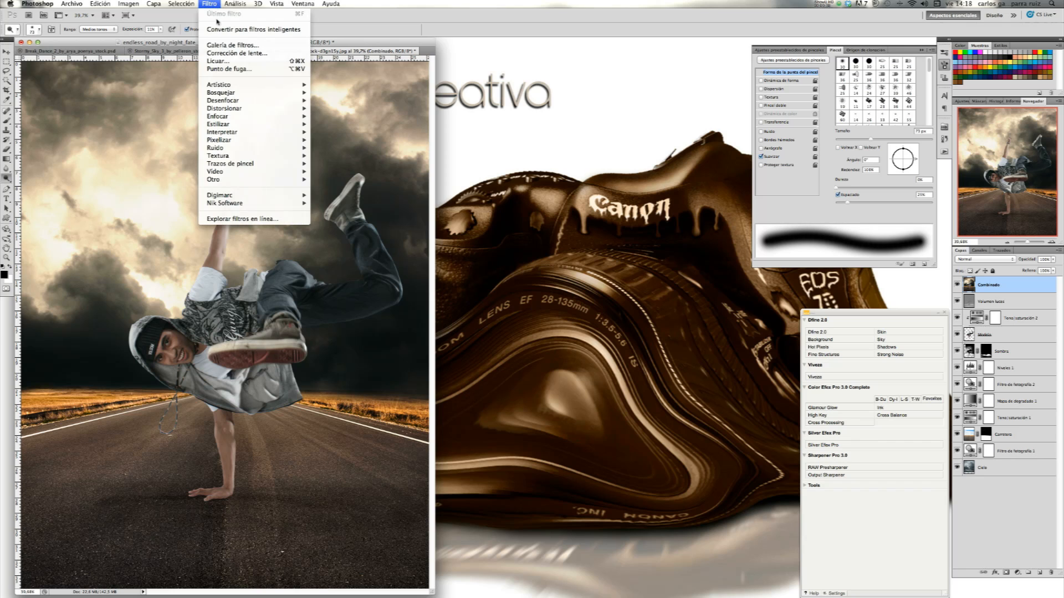
{"action": "mouse_move", "coordinate": [299, 179]}
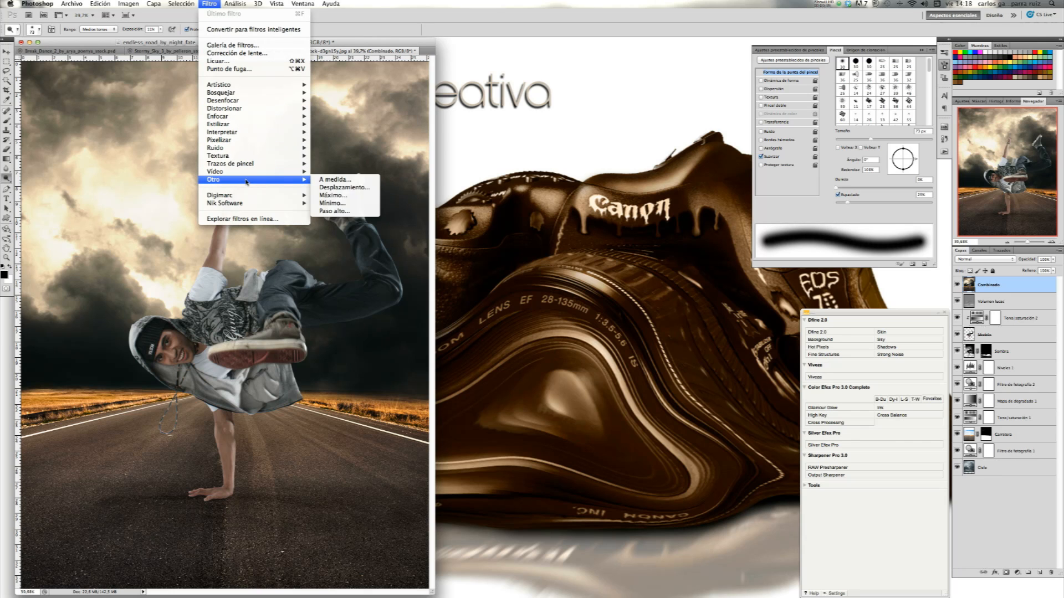
{"action": "left_click", "coordinate": [351, 211]}
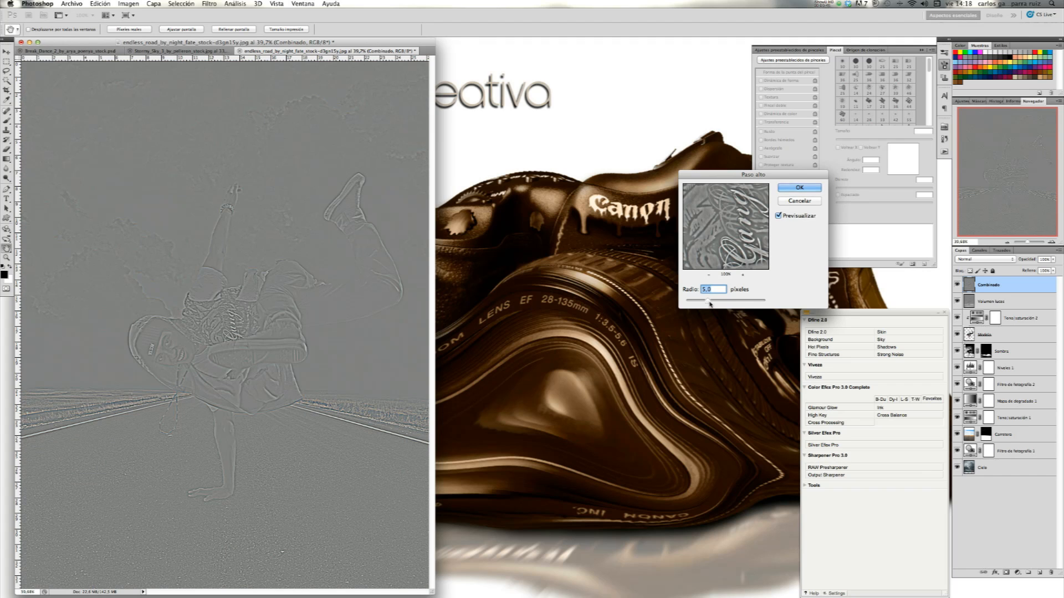
{"action": "left_click", "coordinate": [789, 188]}
{"action": "key", "text": "o"}
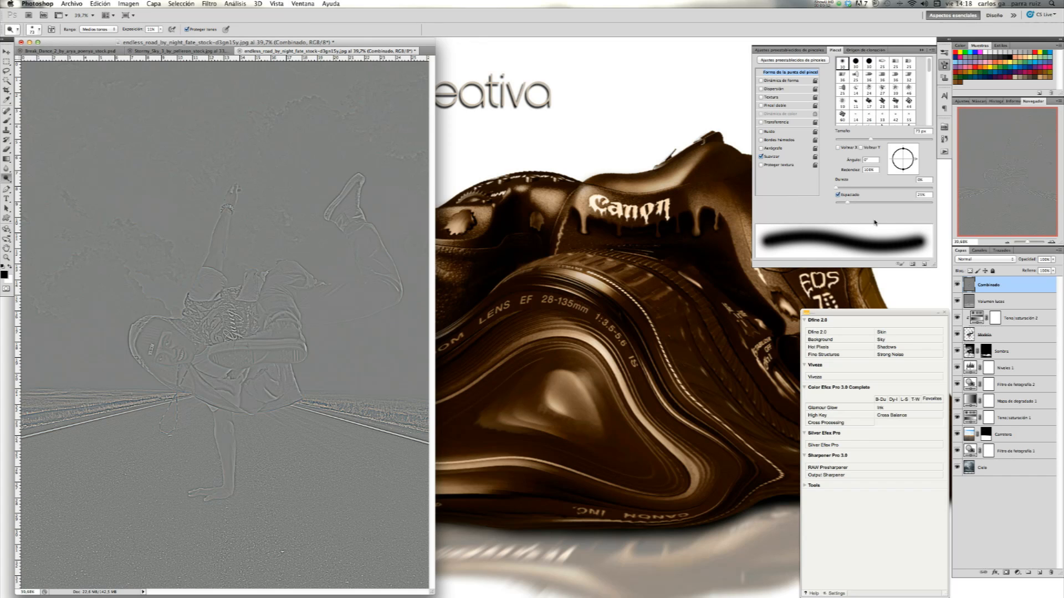
{"action": "left_click", "coordinate": [994, 260]}
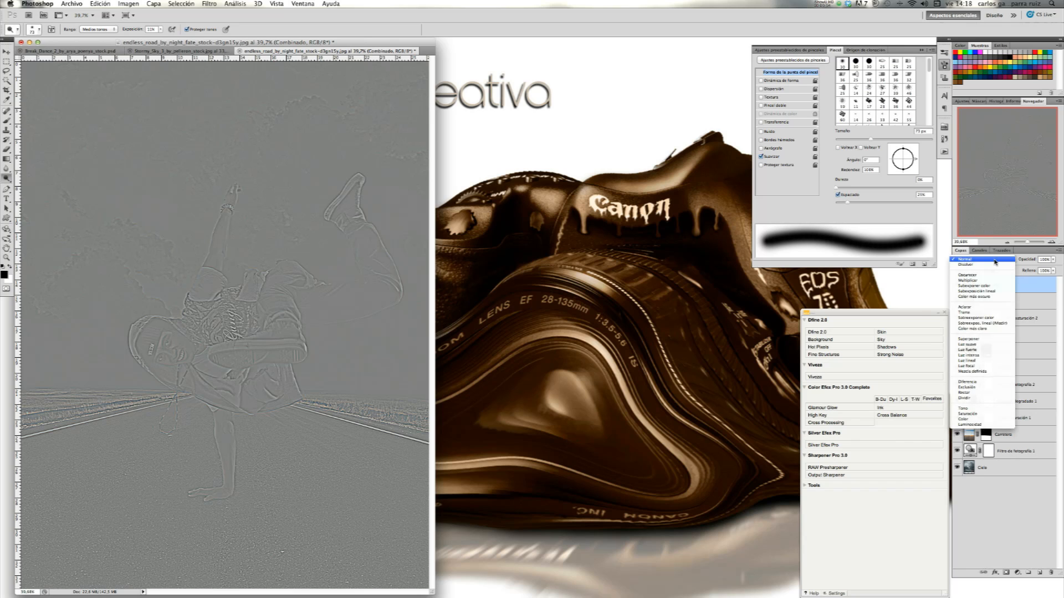
{"action": "left_click", "coordinate": [982, 339]}
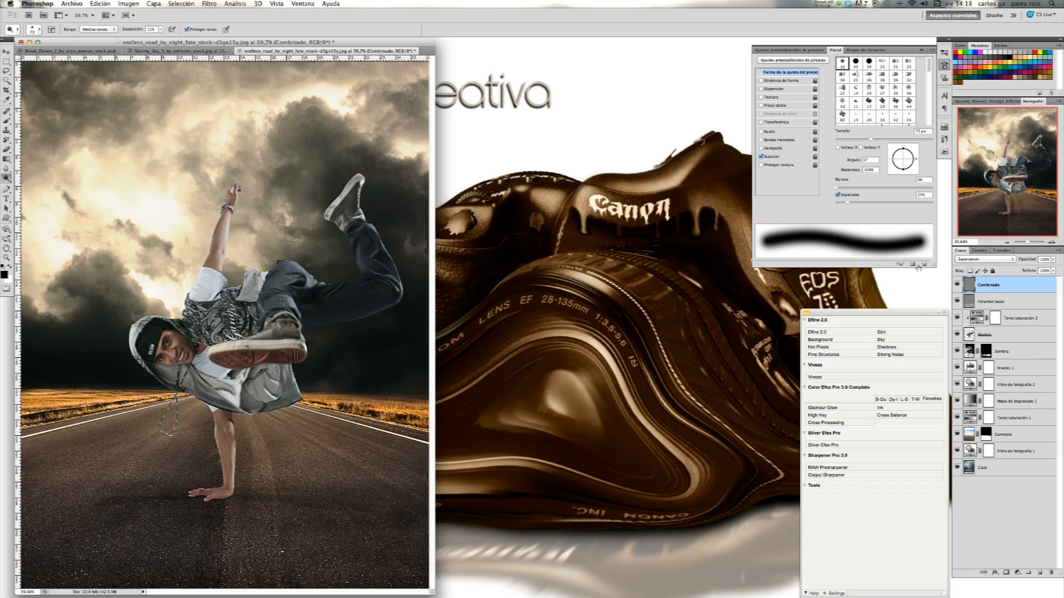
- Inspect the sharpening at actual pixels by comparing with and without Combinado, then with the dancer's layer briefly hidden
{"action": "left_click", "coordinate": [283, 3]}
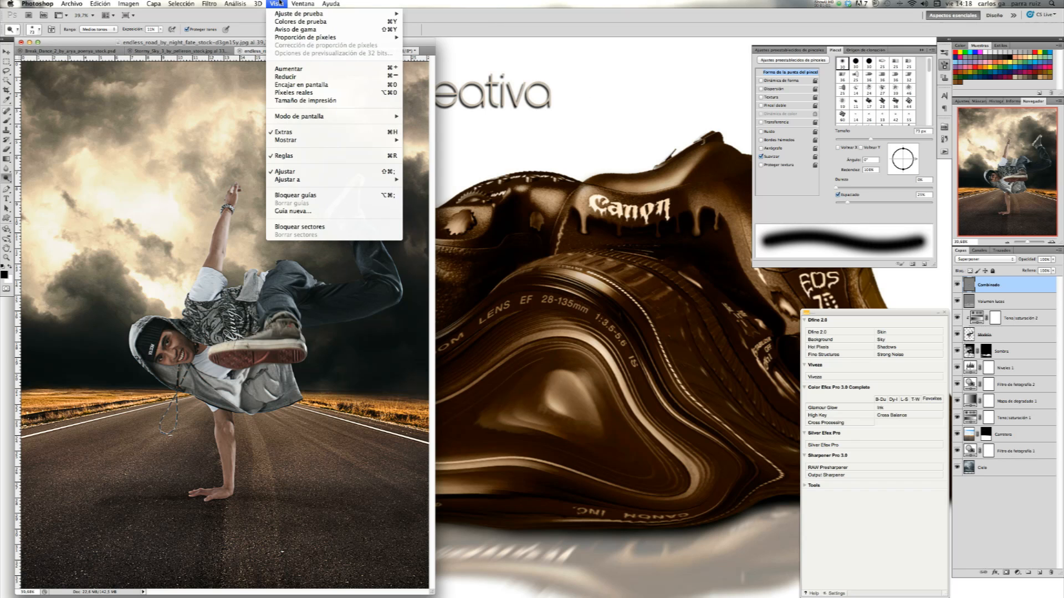
{"action": "left_click", "coordinate": [316, 93]}
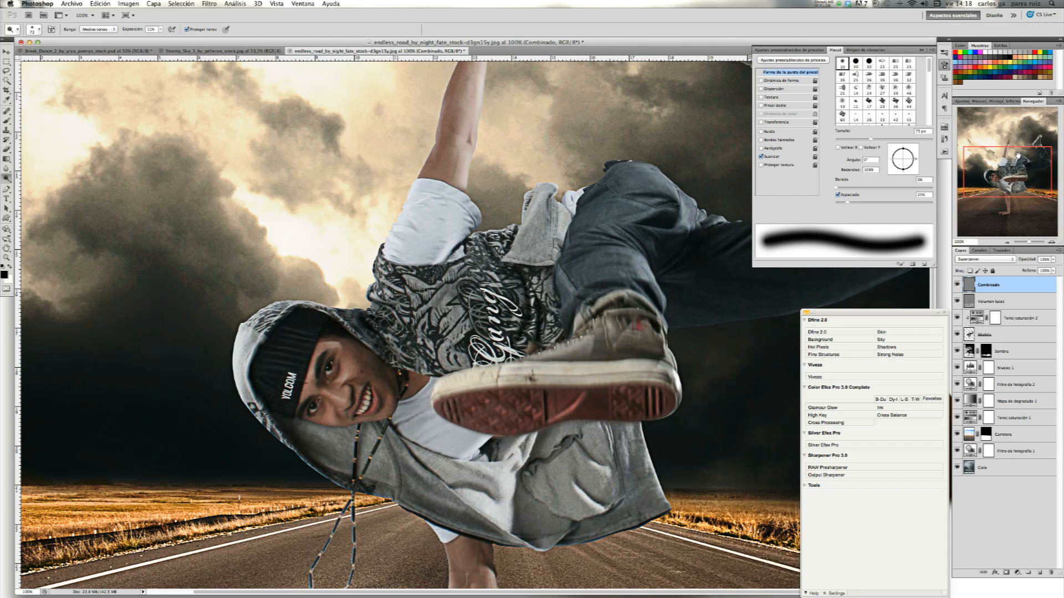
{"action": "left_click_drag", "start_coordinate": [1013, 161], "coordinate": [1011, 176]}
{"action": "left_click", "coordinate": [958, 284]}
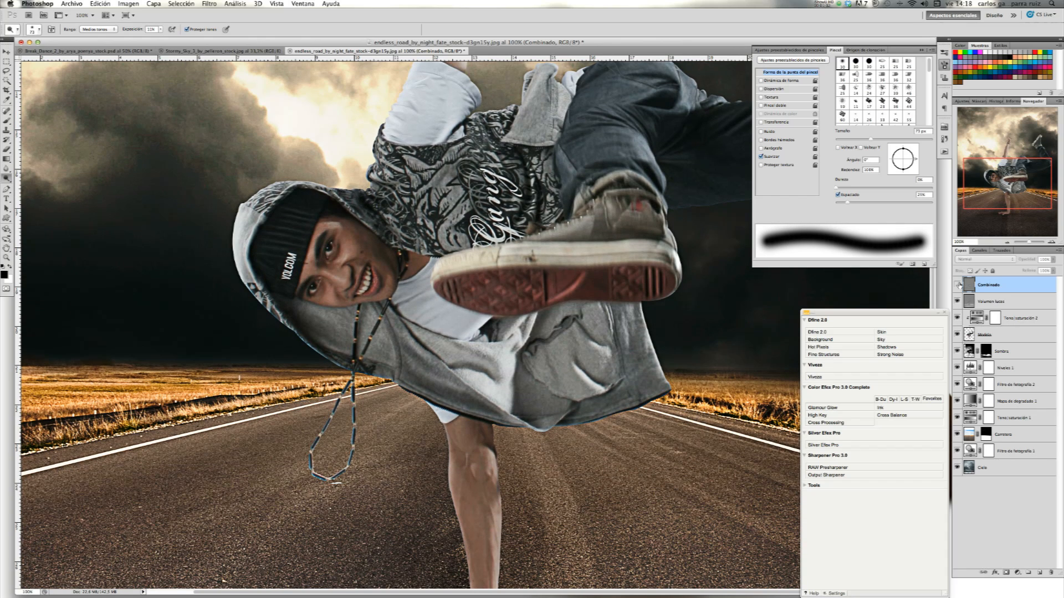
{"action": "left_click", "coordinate": [958, 285]}
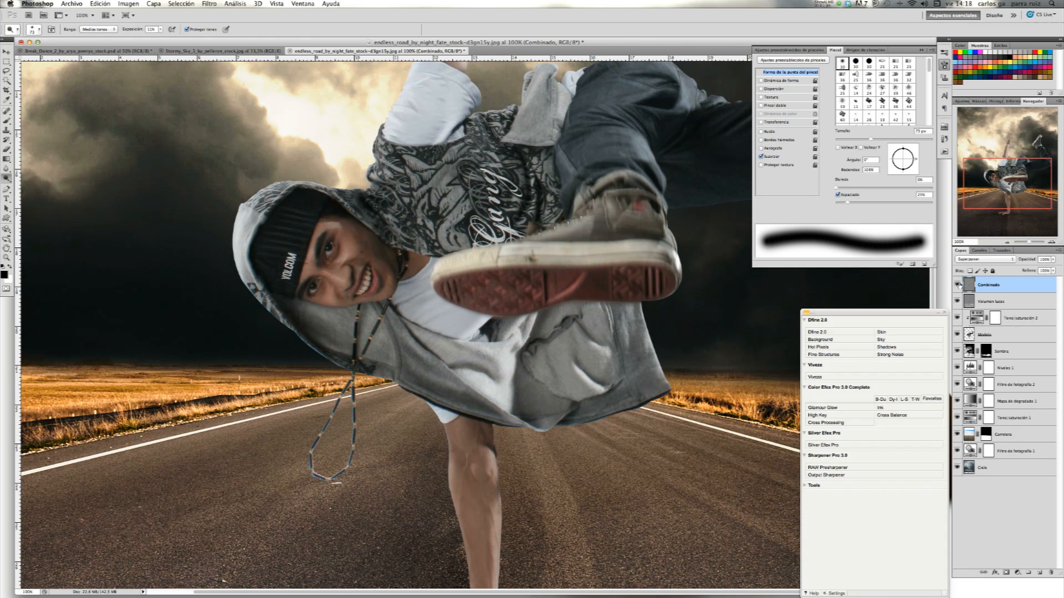
{"action": "left_click", "coordinate": [958, 285]}
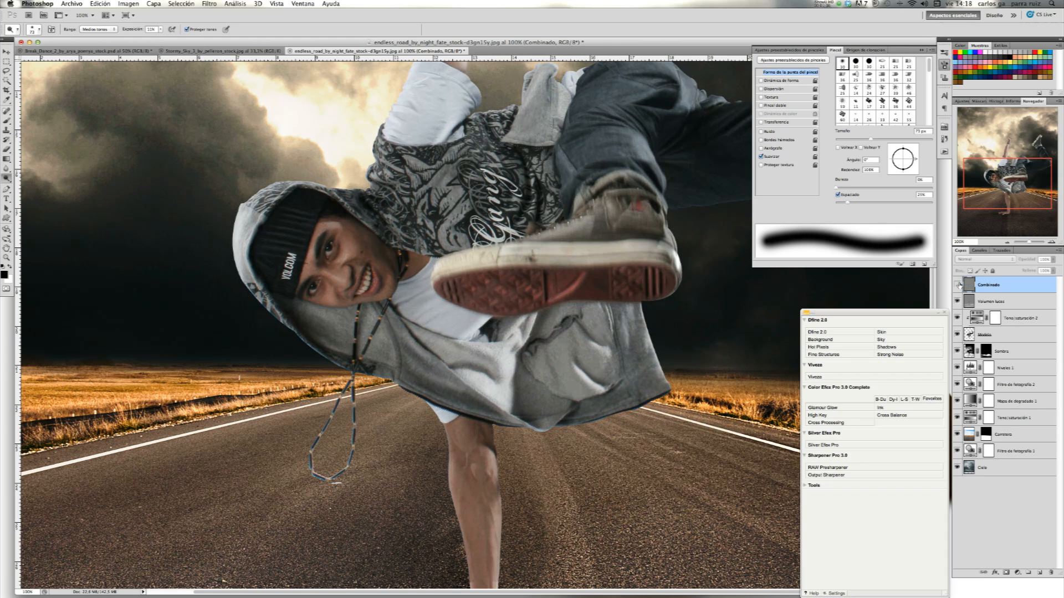
{"action": "left_click", "coordinate": [958, 285]}
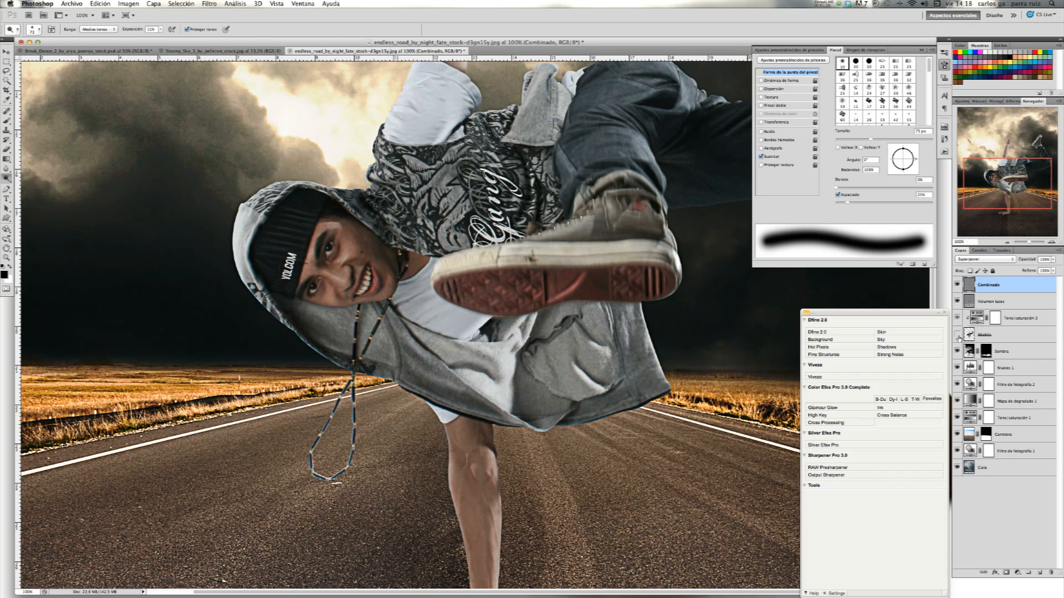
{"action": "left_click", "coordinate": [958, 335]}
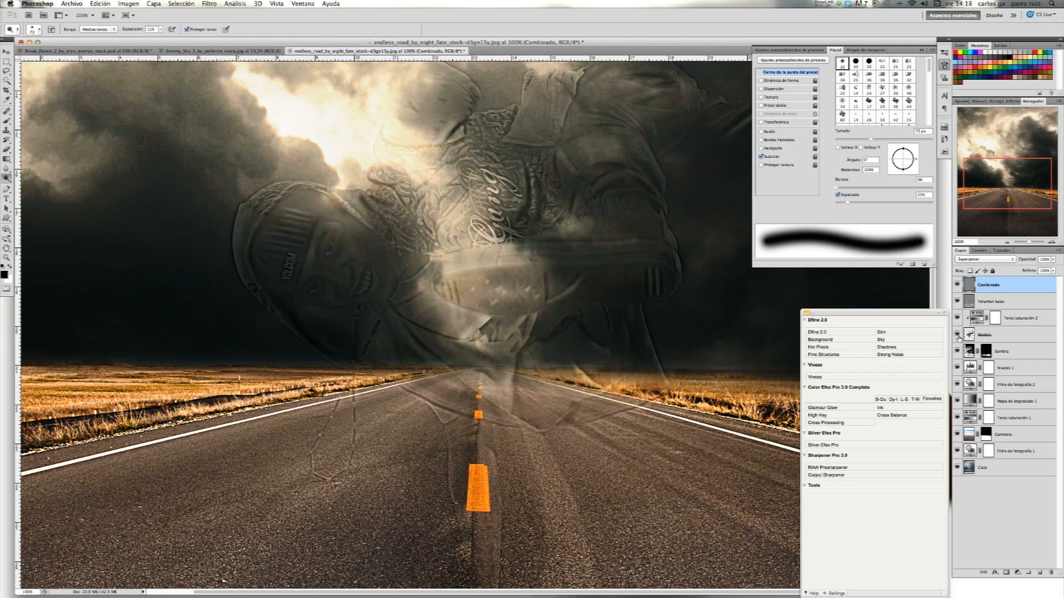
{"action": "left_click", "coordinate": [958, 336]}
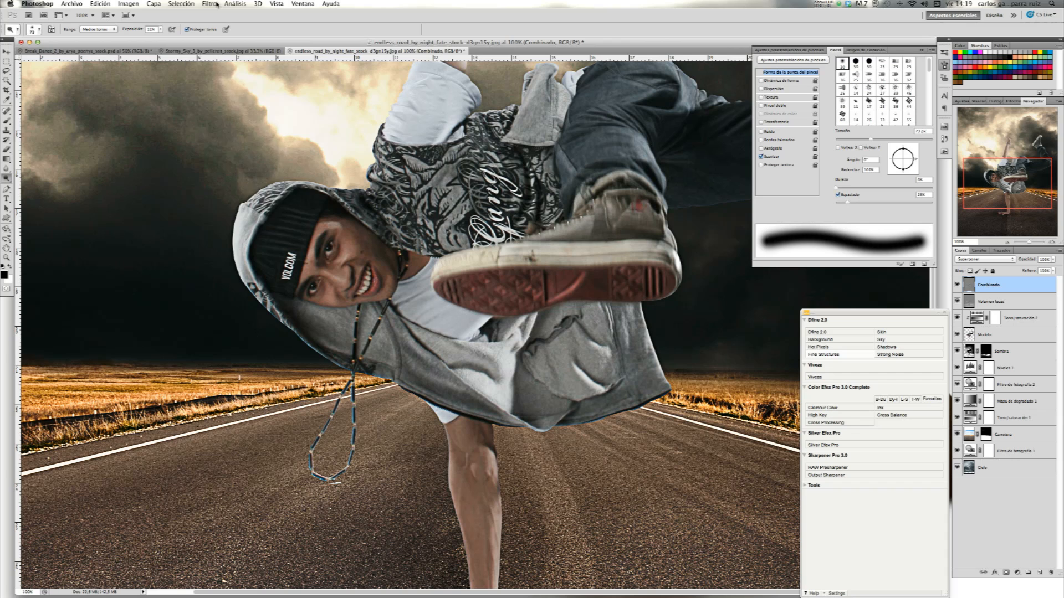
- Apply the artistic Pinceladas filter to the Combinado layer with brush size 1 and sharpness 5, checking the dancer in the preview
{"action": "left_click", "coordinate": [210, 4]}
{"action": "mouse_move", "coordinate": [238, 87]}
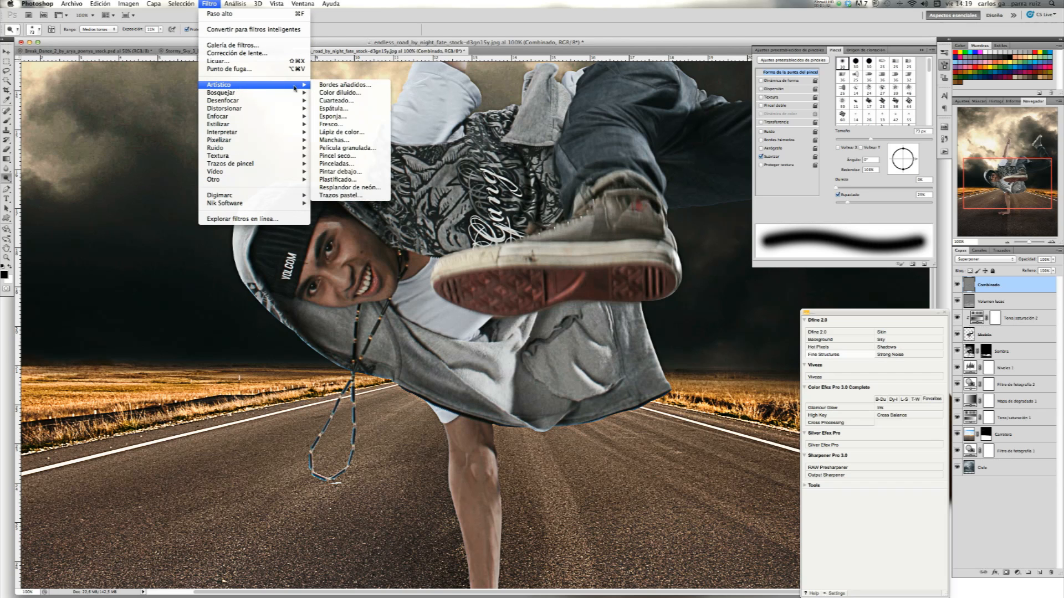
{"action": "left_click", "coordinate": [359, 157]}
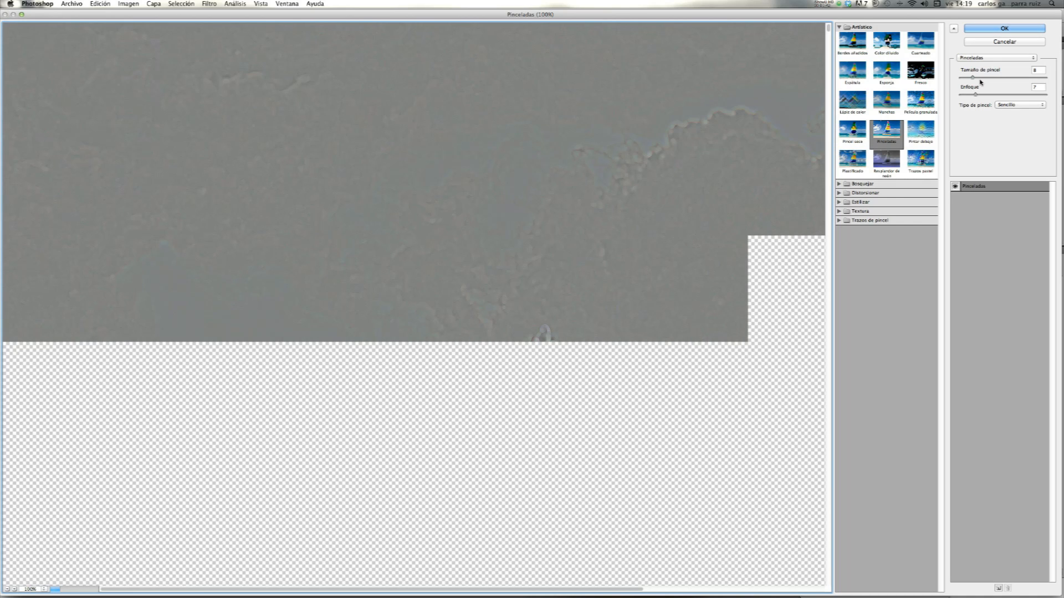
{"action": "left_click_drag", "start_coordinate": [1039, 69], "coordinate": [1019, 69]}
{"action": "type", "text": "1"}
{"action": "key", "text": "Tab"}
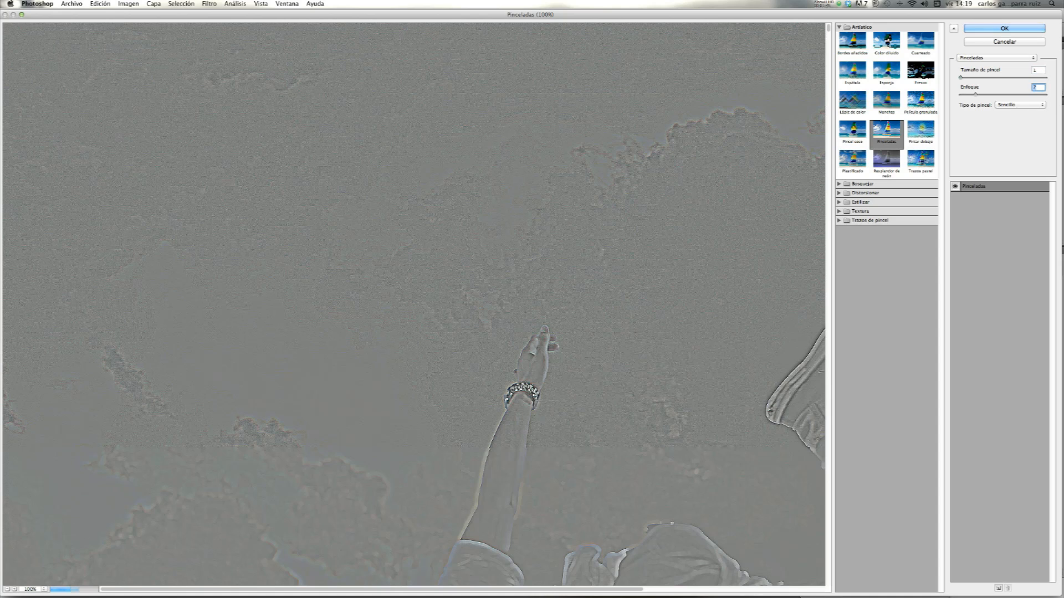
{"action": "type", "text": "5"}
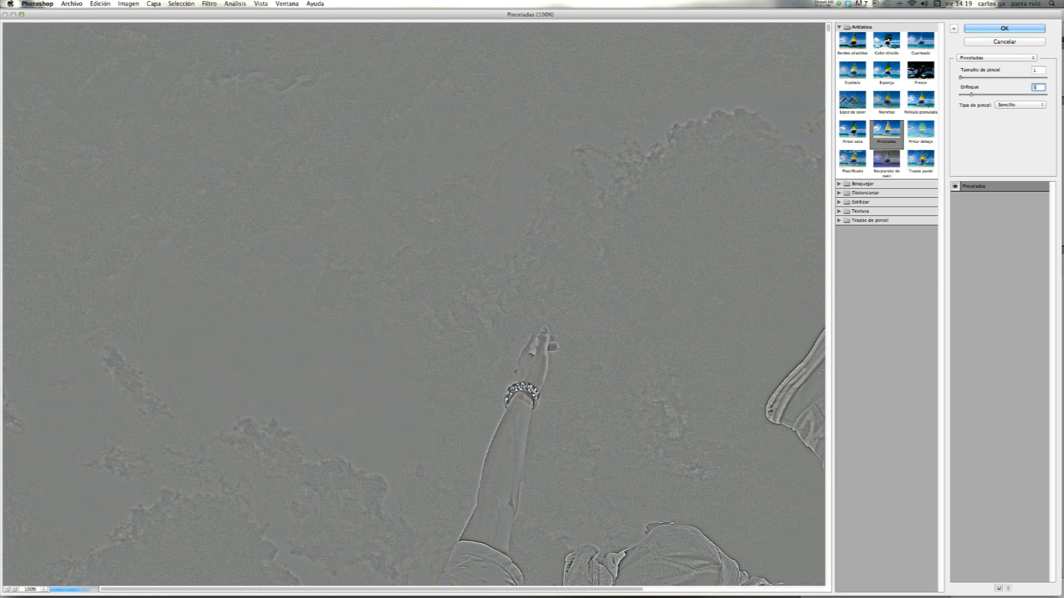
{"action": "left_click", "coordinate": [696, 297]}
{"action": "left_click_drag", "start_coordinate": [696, 298], "coordinate": [554, 142]}
{"action": "left_click_drag", "start_coordinate": [556, 286], "coordinate": [546, 210]}
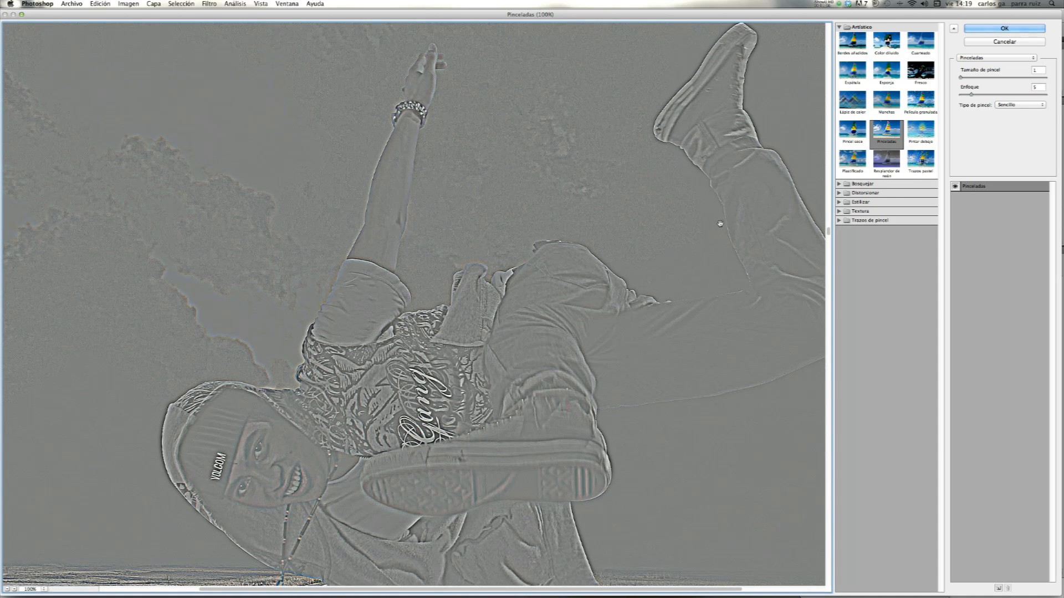
{"action": "left_click", "coordinate": [1014, 45]}
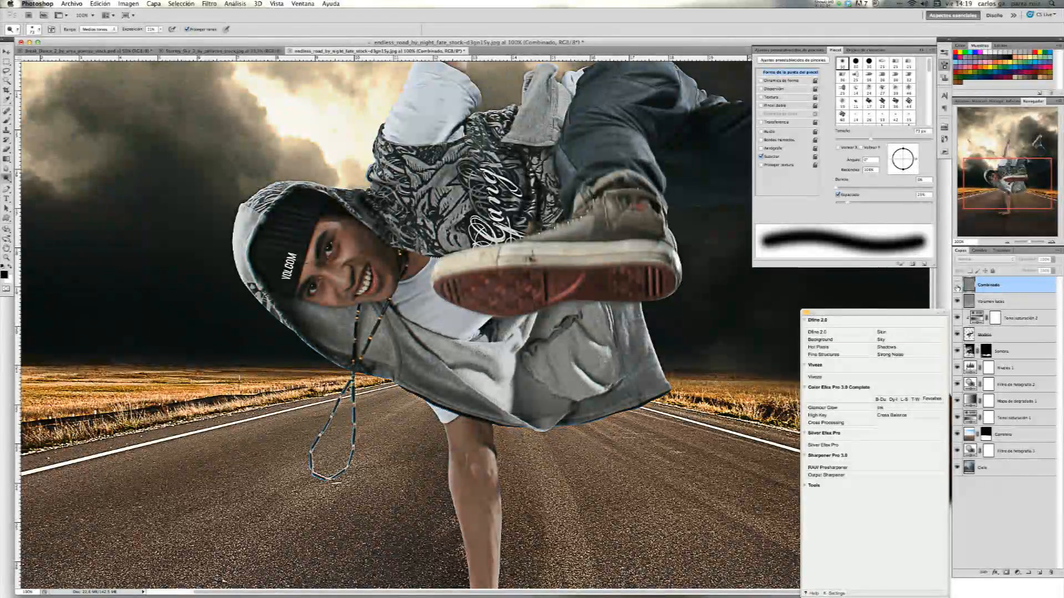
- Compare the dancer and road with and without the filtered Combinado layer, ending with the whole image in view
{"action": "left_click", "coordinate": [957, 285]}
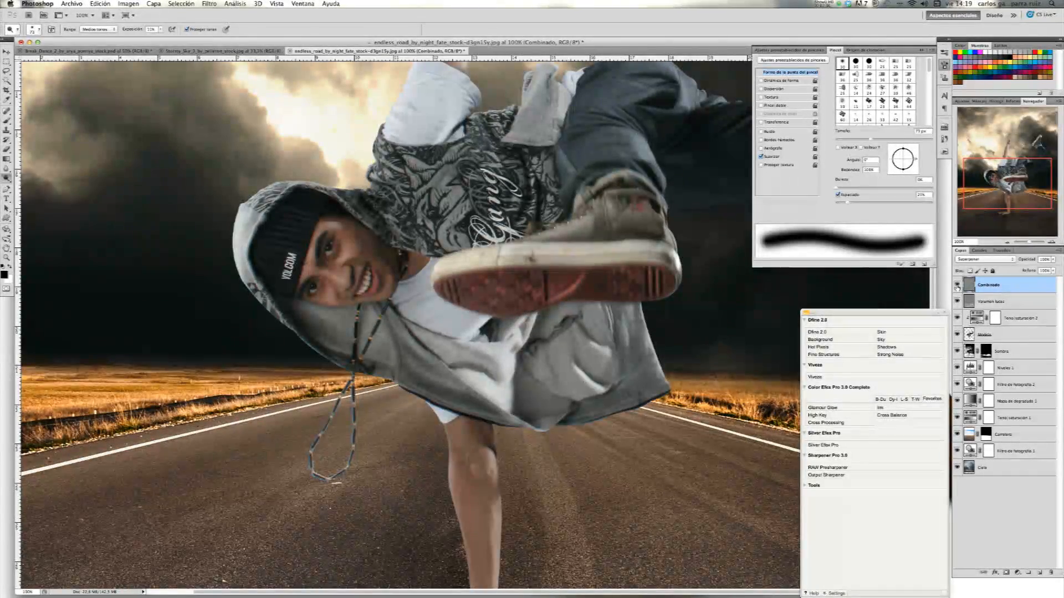
{"action": "left_click", "coordinate": [957, 285]}
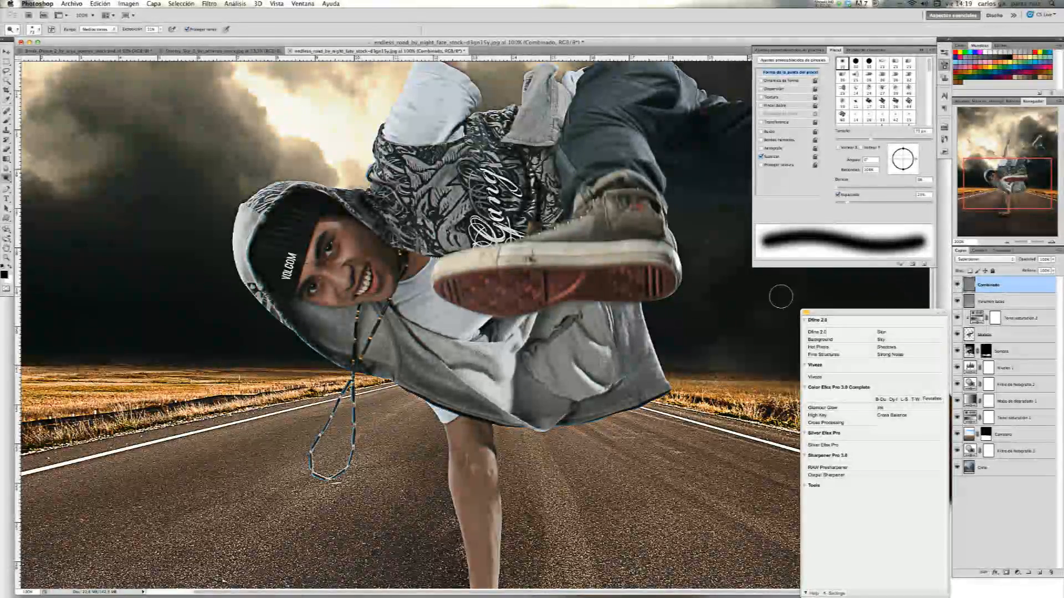
{"action": "key", "text": "super+0"}
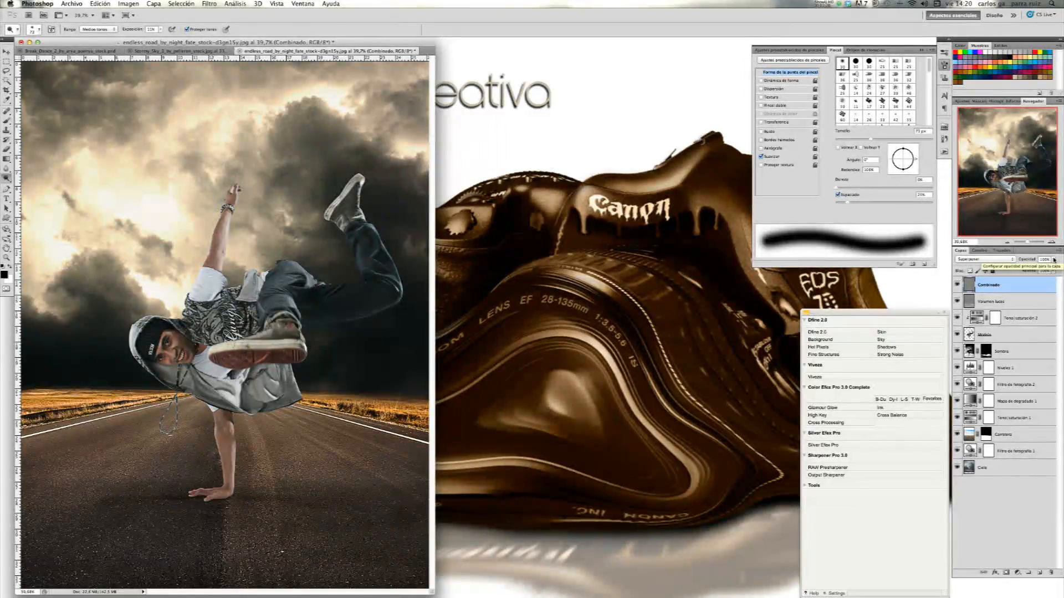
- Lower the opacity of the Combinado layer slightly to soften the sharpening effect
{"action": "left_click", "coordinate": [1054, 259]}
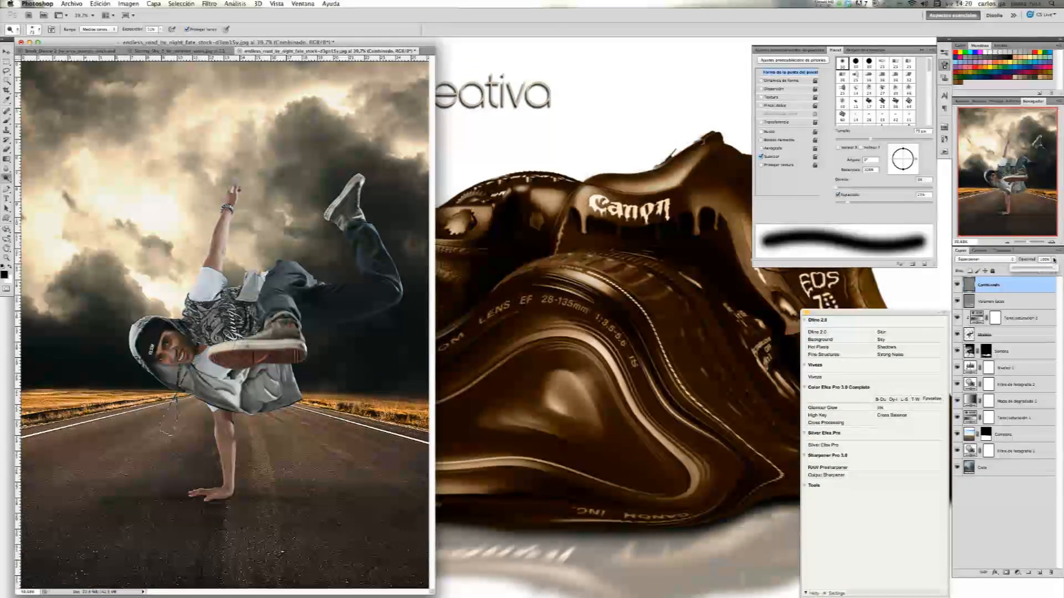
{"action": "left_click", "coordinate": [1045, 270]}
{"action": "left_click_drag", "start_coordinate": [1044, 270], "coordinate": [1041, 269]}
{"action": "key", "text": "super+Tab"}
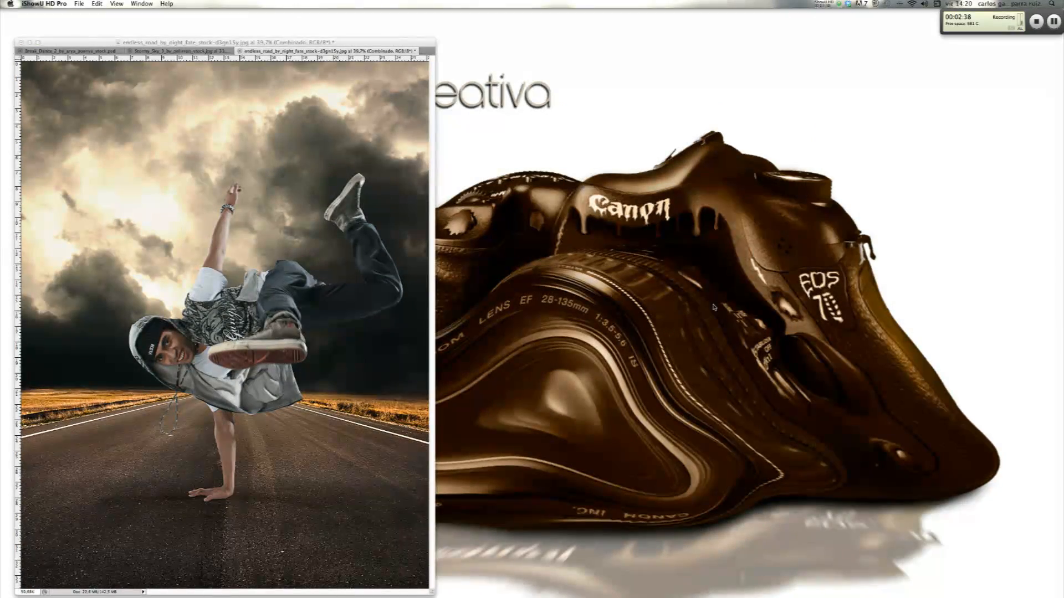
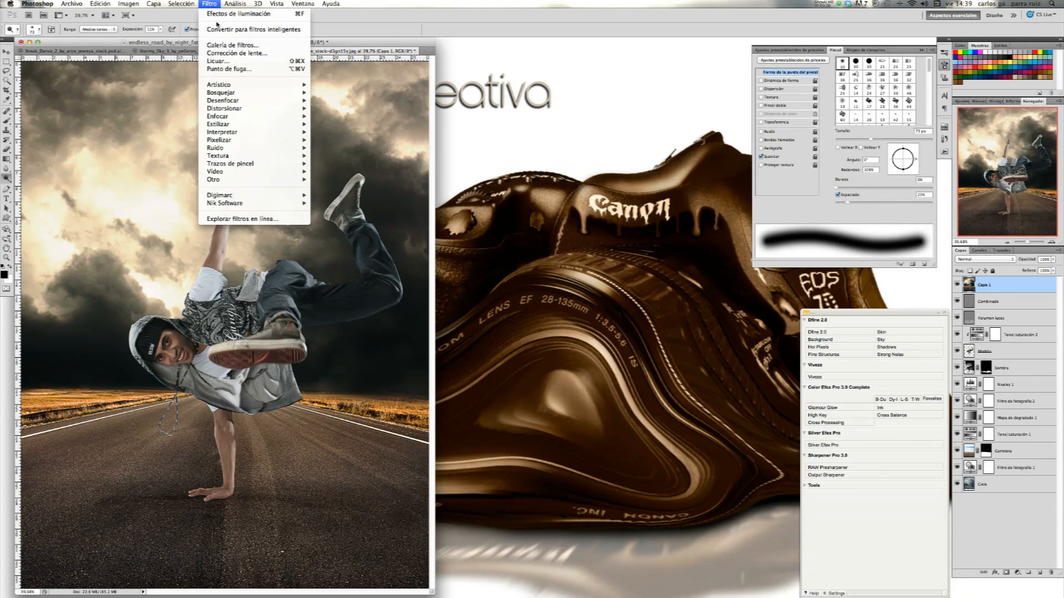
- Convert Capa 1 for smart filters and open the Efectos de iluminación filter on it
{"action": "left_click", "coordinate": [232, 30]}
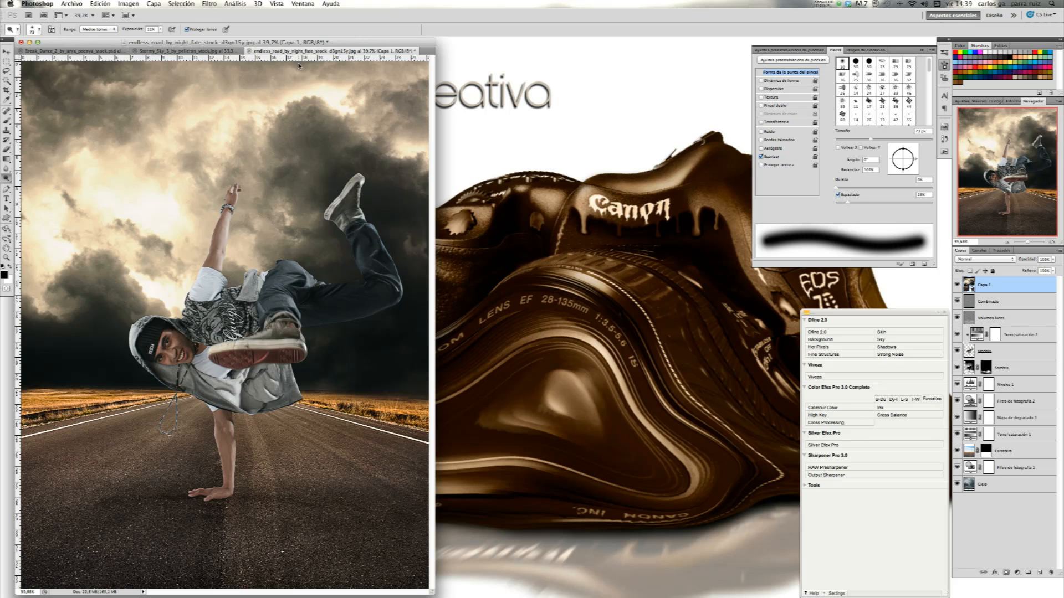
{"action": "left_click", "coordinate": [214, 4]}
{"action": "mouse_move", "coordinate": [277, 132]}
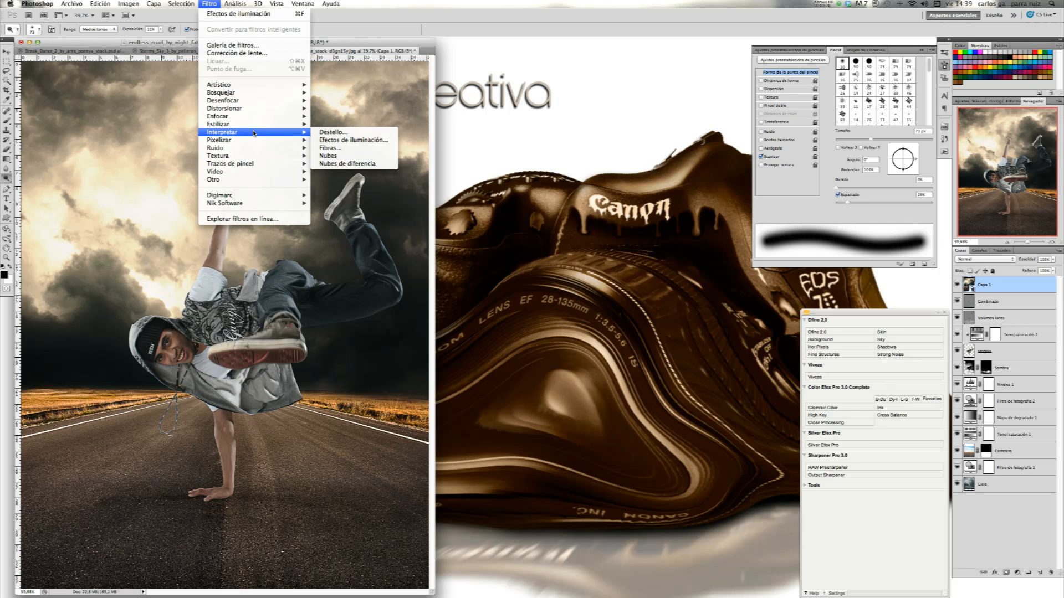
{"action": "left_click", "coordinate": [383, 142]}
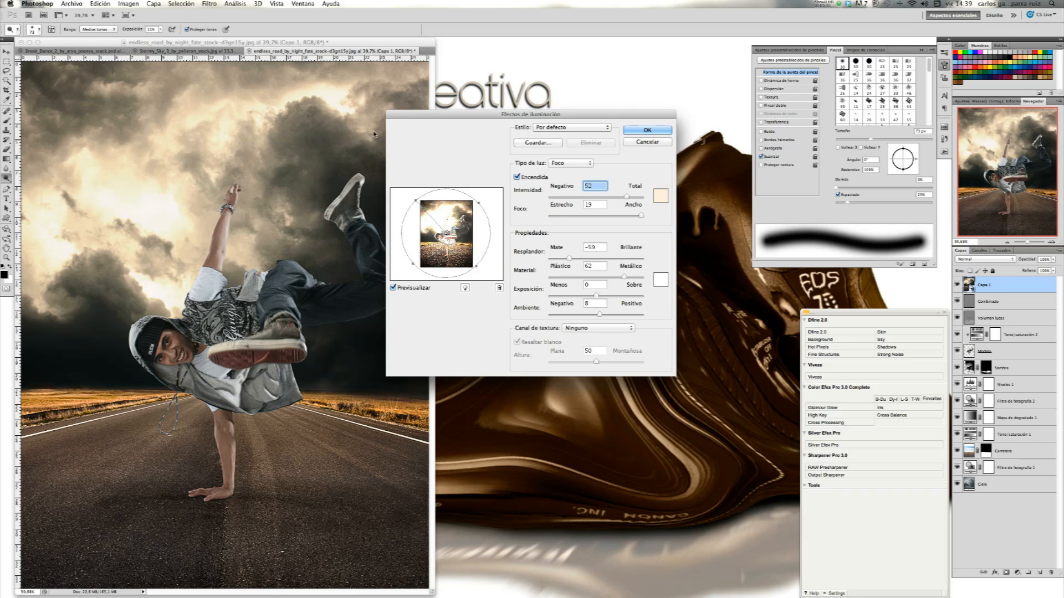
- Set the spotlight's intensity to 13 and its focus to 45
{"action": "left_click", "coordinate": [596, 188]}
{"action": "key", "text": "BackSpace"}
{"action": "key", "text": "BackSpace"}
{"action": "type", "text": "13"}
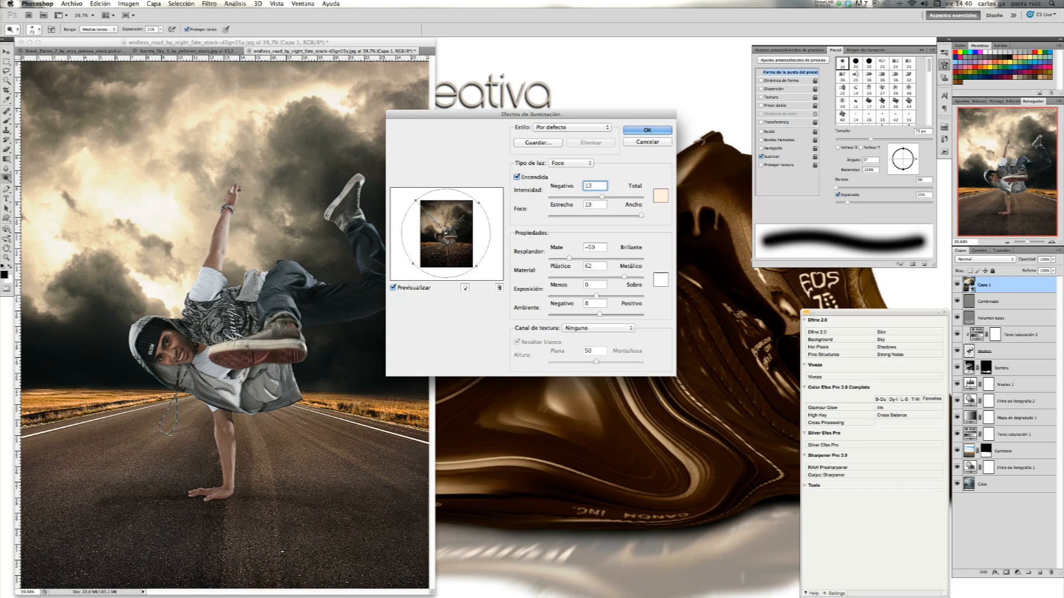
{"action": "key", "text": "Tab"}
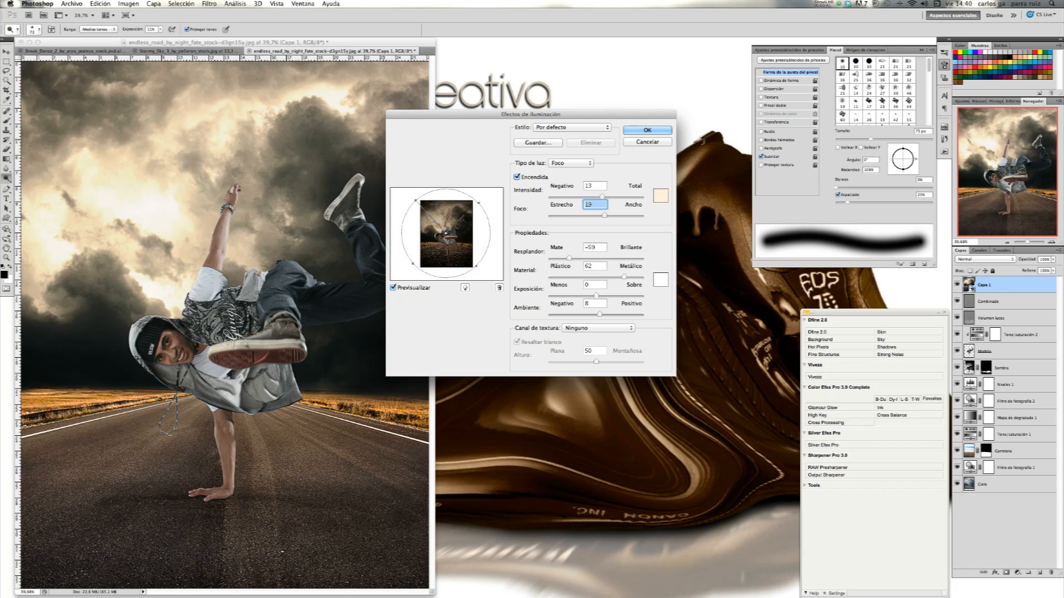
{"action": "type", "text": "45"}
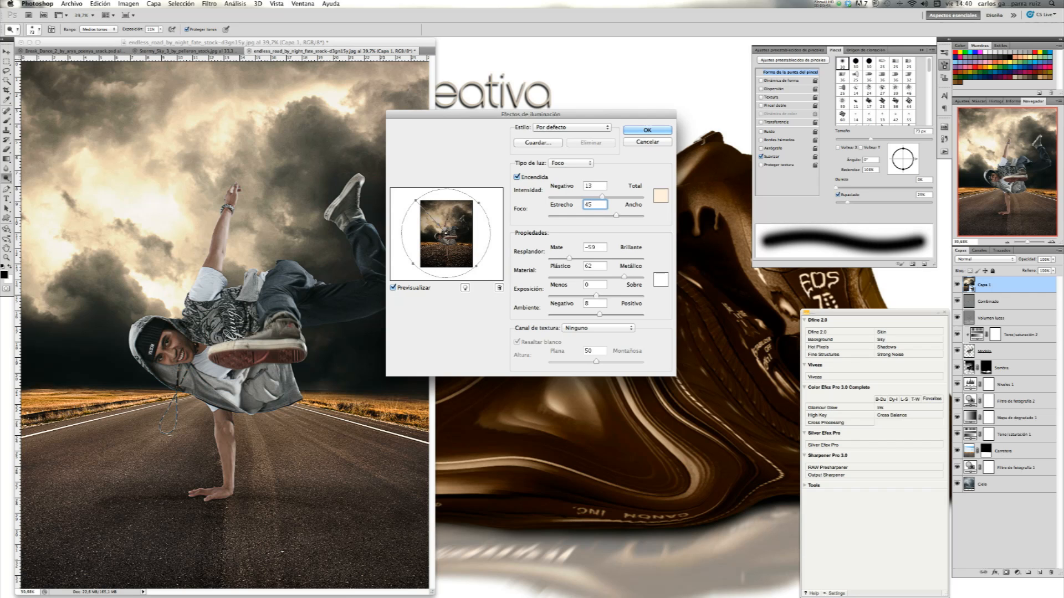
- Set the lighting properties to gloss 0, material 90 and exposure 0
{"action": "key", "text": "Tab"}
{"action": "type", "text": "0"}
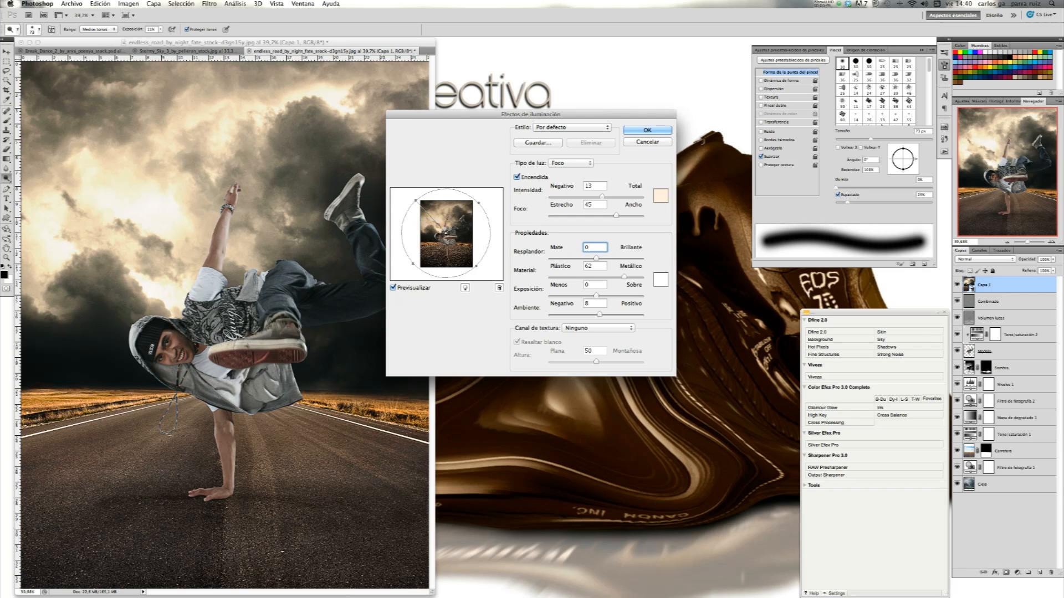
{"action": "key", "text": "Tab"}
{"action": "type", "text": "90"}
{"action": "key", "text": "Tab"}
{"action": "type", "text": "0"}
- Check the lighting preview, keep the warm cream light colour and apply the lighting effect to Capa 1
{"action": "left_click", "coordinate": [394, 288]}
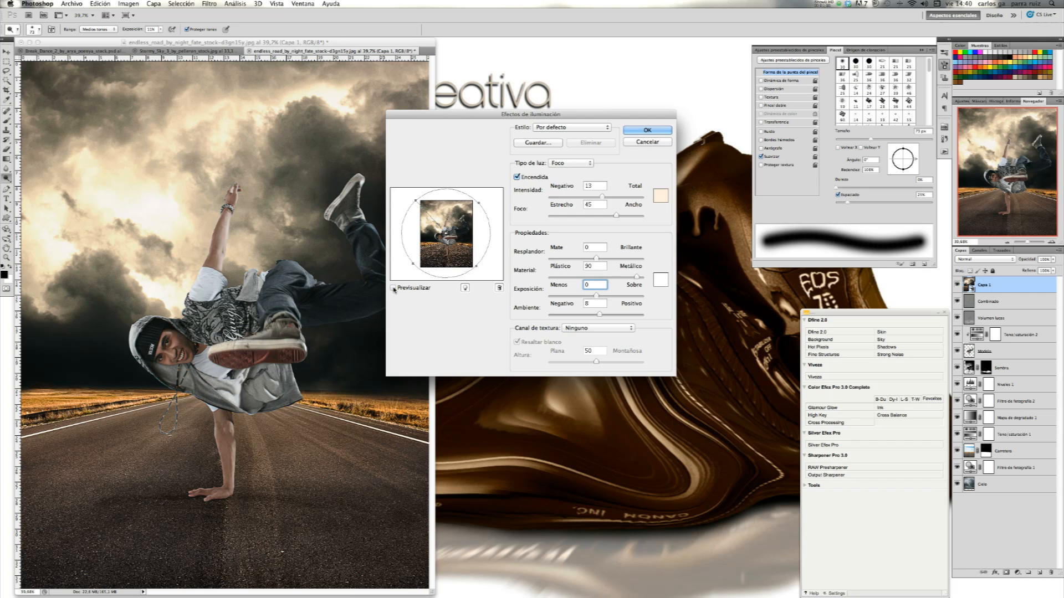
{"action": "left_click", "coordinate": [394, 288]}
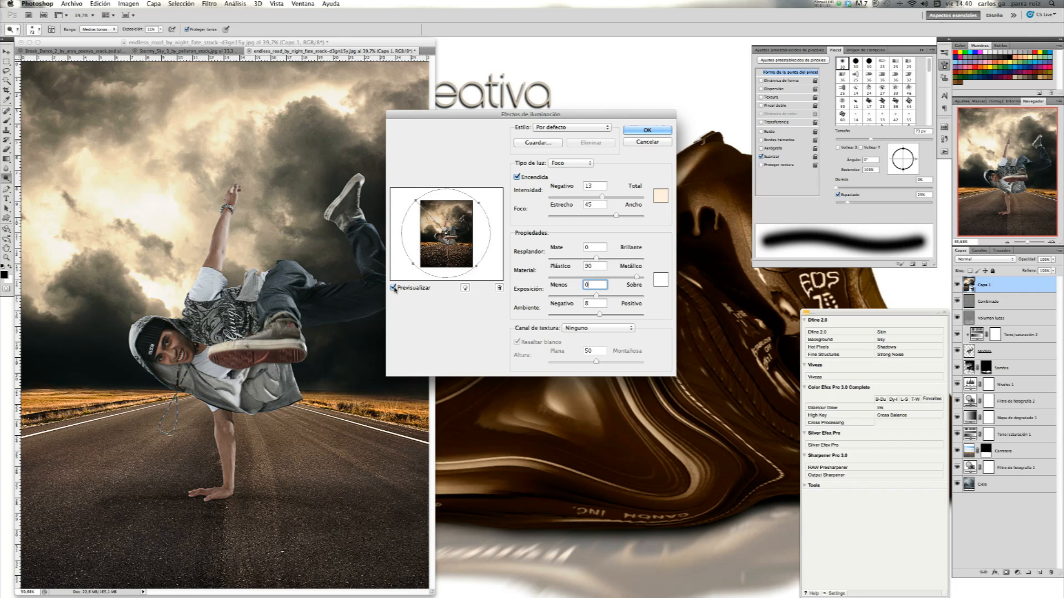
{"action": "left_click", "coordinate": [664, 198]}
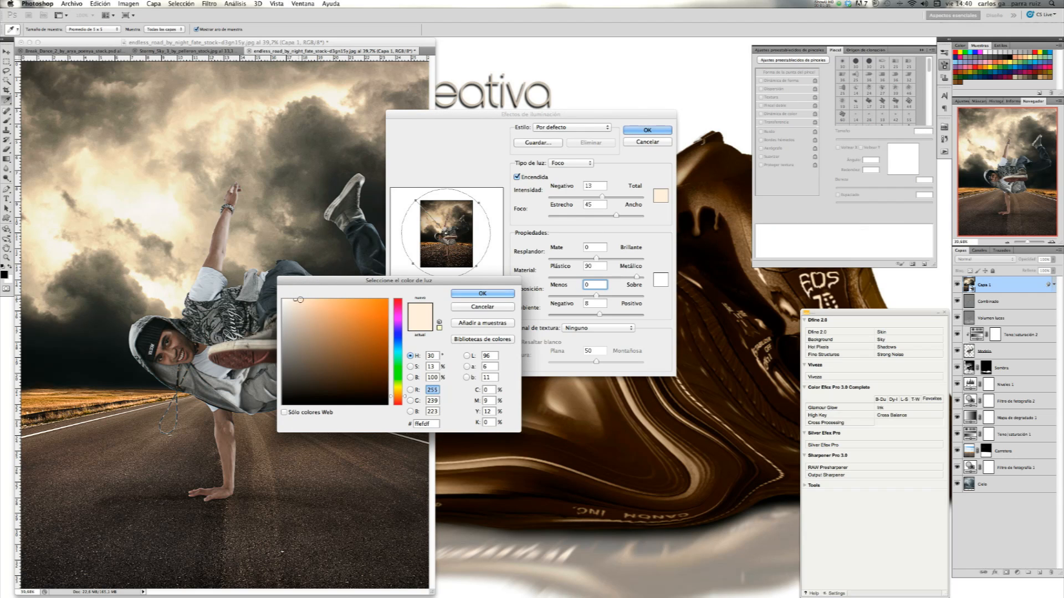
{"action": "left_click", "coordinate": [479, 295]}
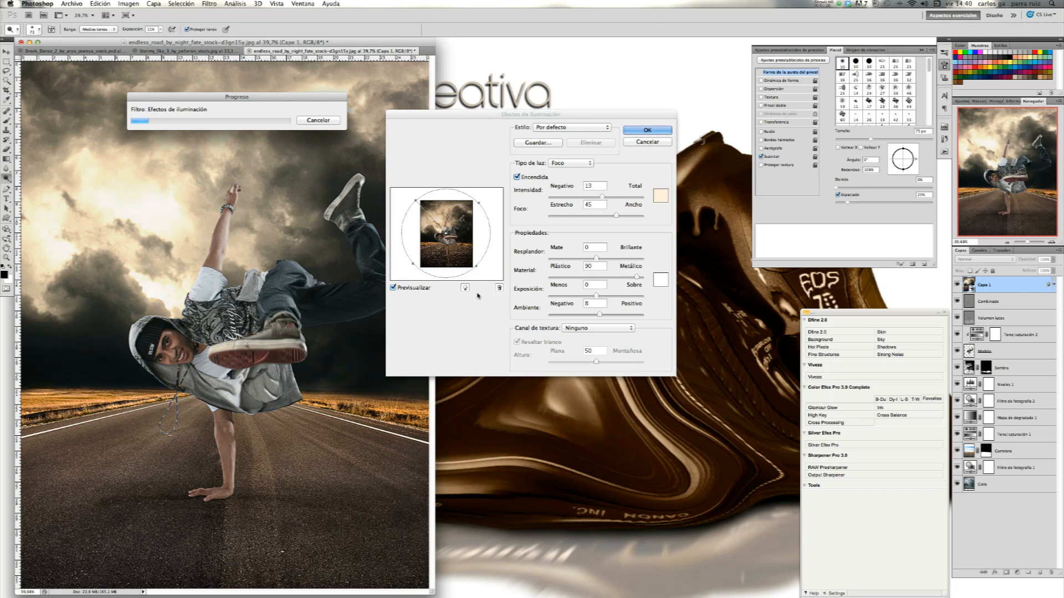
{"action": "left_click", "coordinate": [649, 130]}
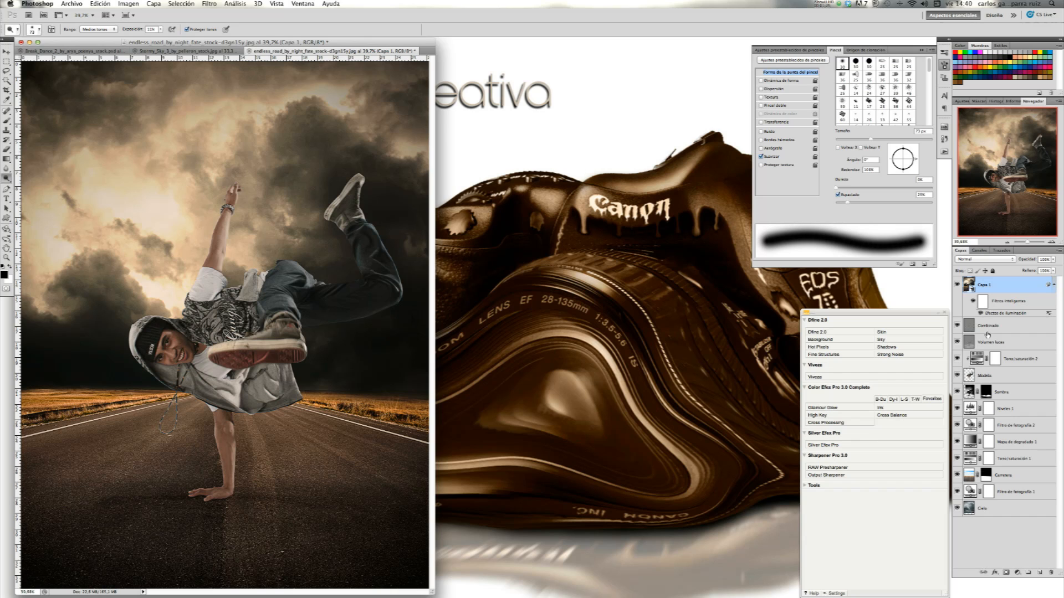
- Compare the composition with and without the smart filters of Capa 1, leaving them visible
{"action": "left_click", "coordinate": [972, 300]}
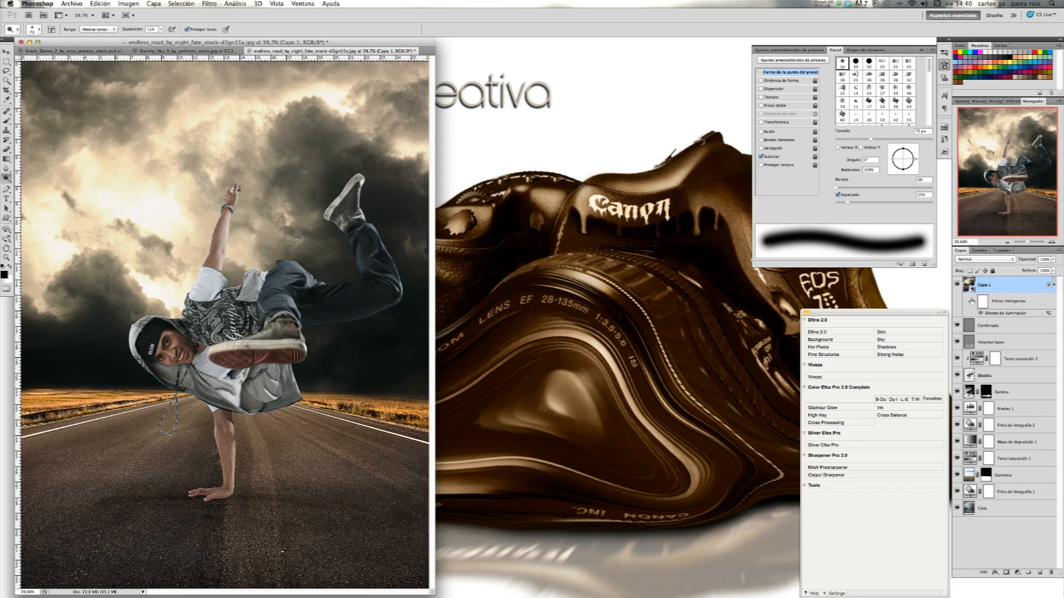
{"action": "left_click", "coordinate": [971, 301]}
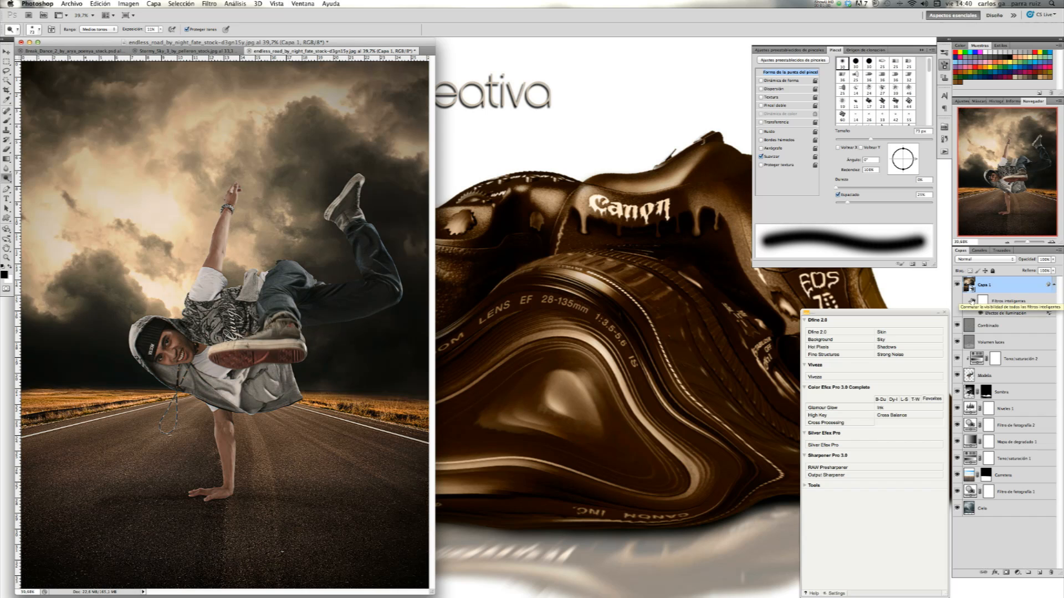
{"action": "left_click", "coordinate": [971, 301]}
{"action": "left_click", "coordinate": [971, 301]}
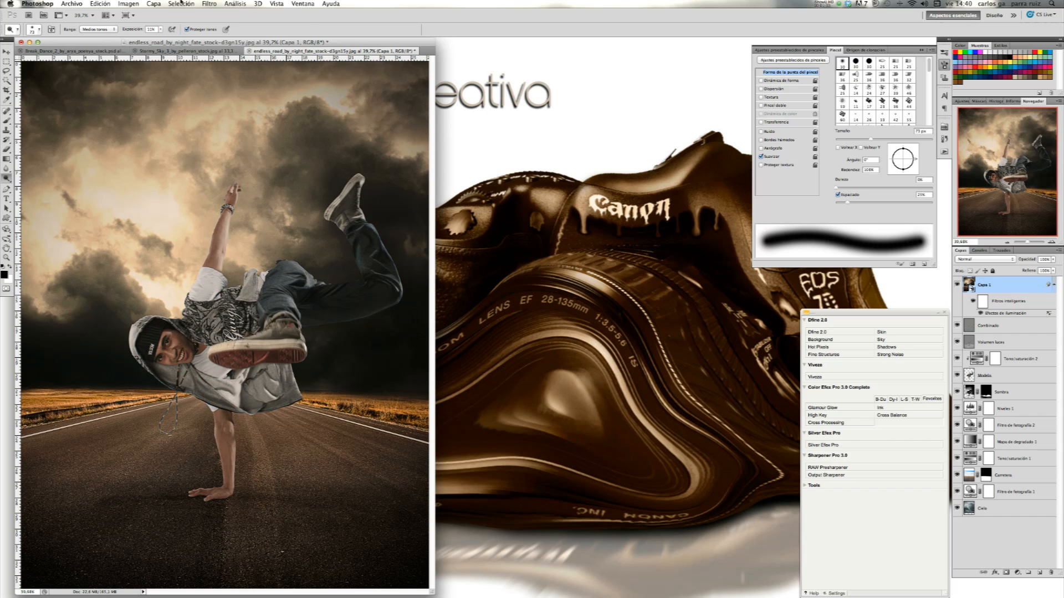
- Add a Sombras/Iluminaciones adjustment to Capa 1 with shadows amount 19%, tonal width 35% and radius 155 px
{"action": "left_click", "coordinate": [135, 4]}
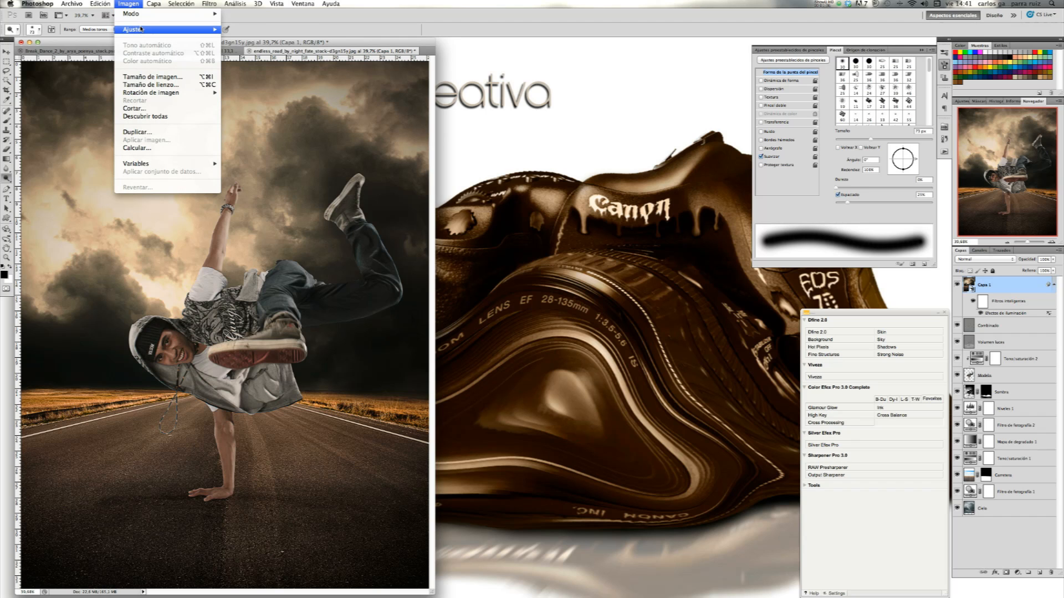
{"action": "mouse_move", "coordinate": [174, 30]}
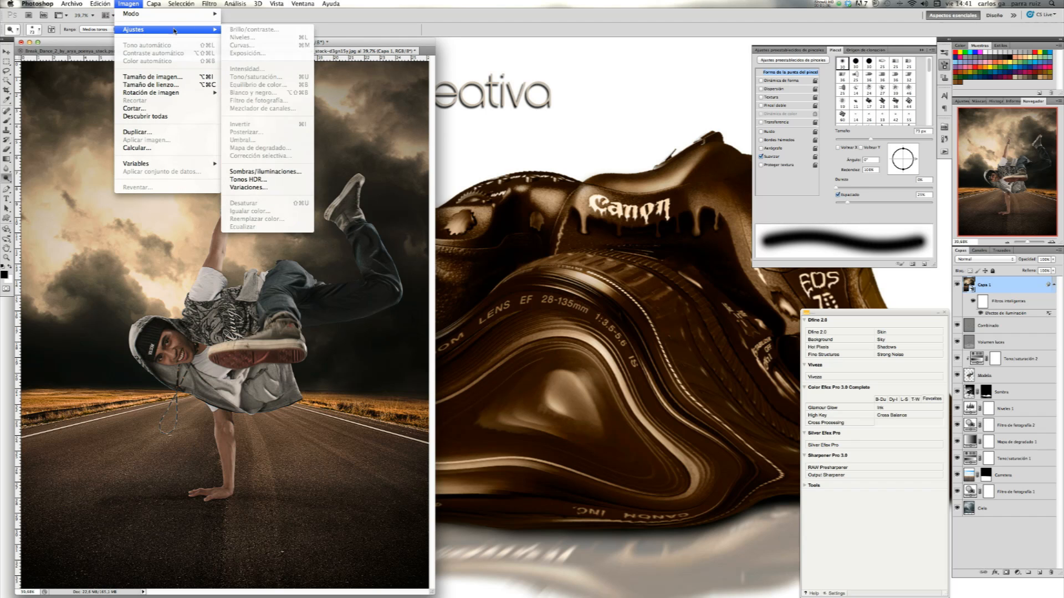
{"action": "left_click", "coordinate": [280, 171]}
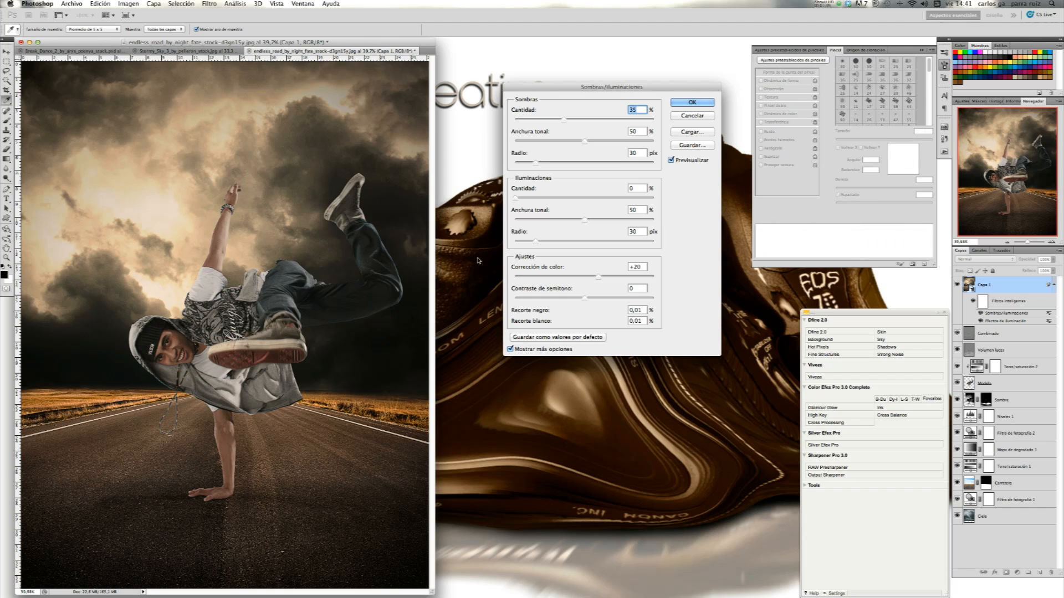
{"action": "key", "text": "super+Tab"}
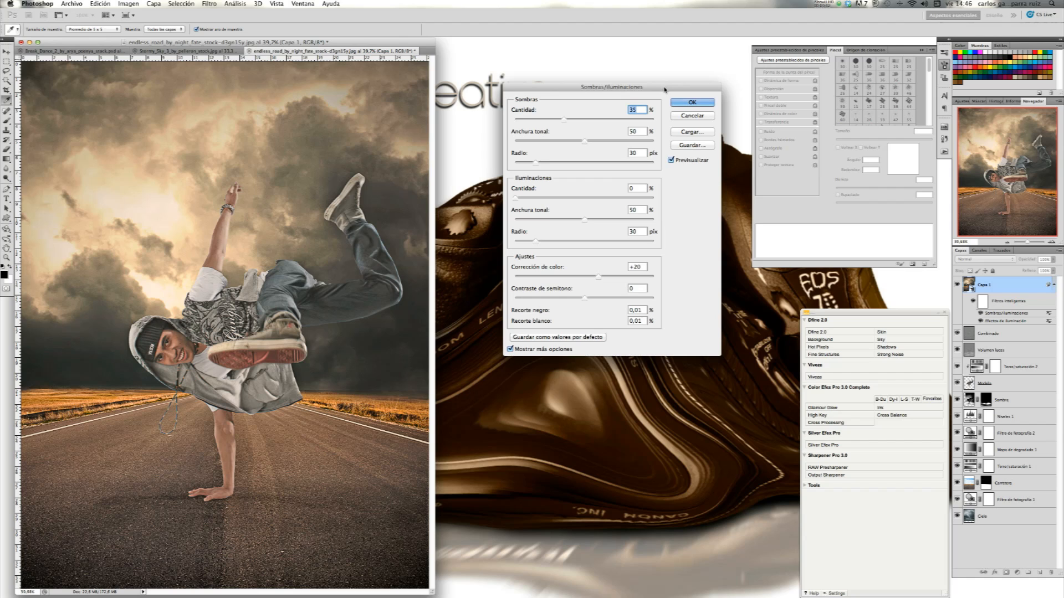
{"action": "left_click_drag", "start_coordinate": [563, 121], "coordinate": [543, 123]}
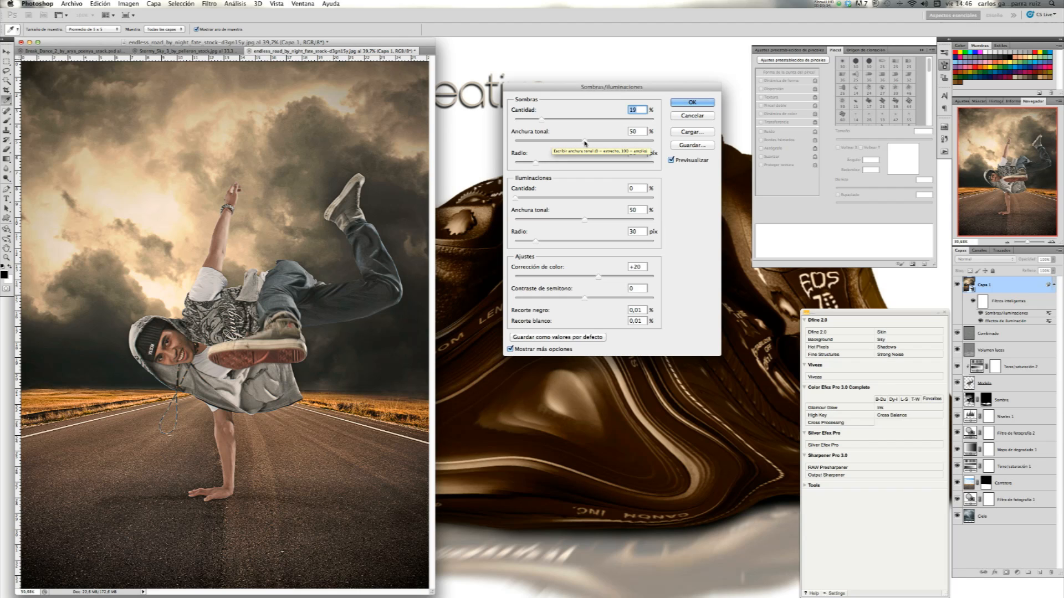
{"action": "left_click_drag", "start_coordinate": [584, 143], "coordinate": [581, 143]}
{"action": "left_click_drag", "start_coordinate": [582, 143], "coordinate": [580, 143]}
{"action": "left_click_drag", "start_coordinate": [581, 143], "coordinate": [565, 146]}
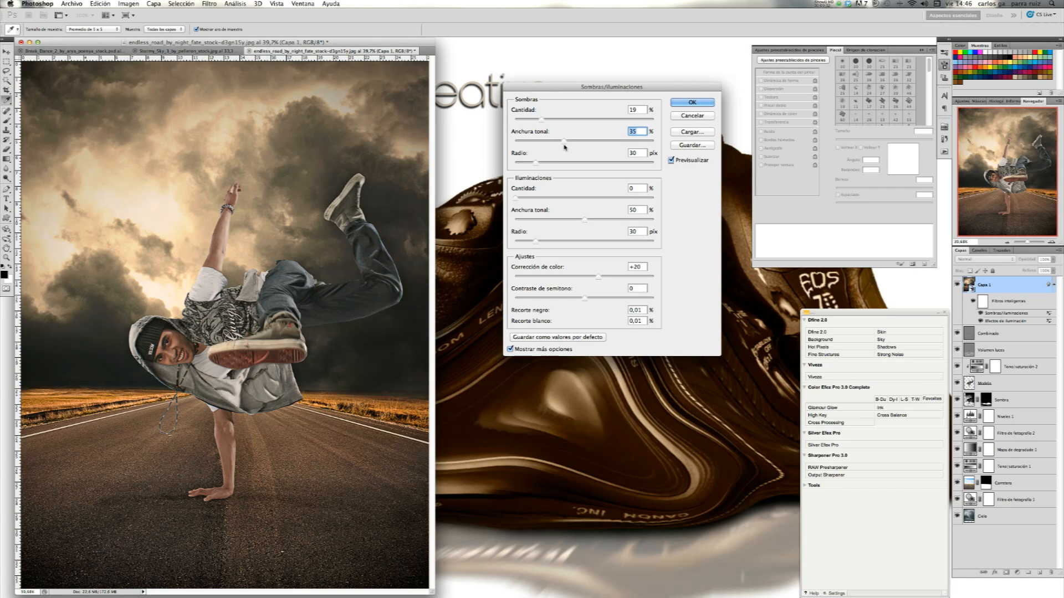
{"action": "left_click_drag", "start_coordinate": [537, 165], "coordinate": [605, 169]}
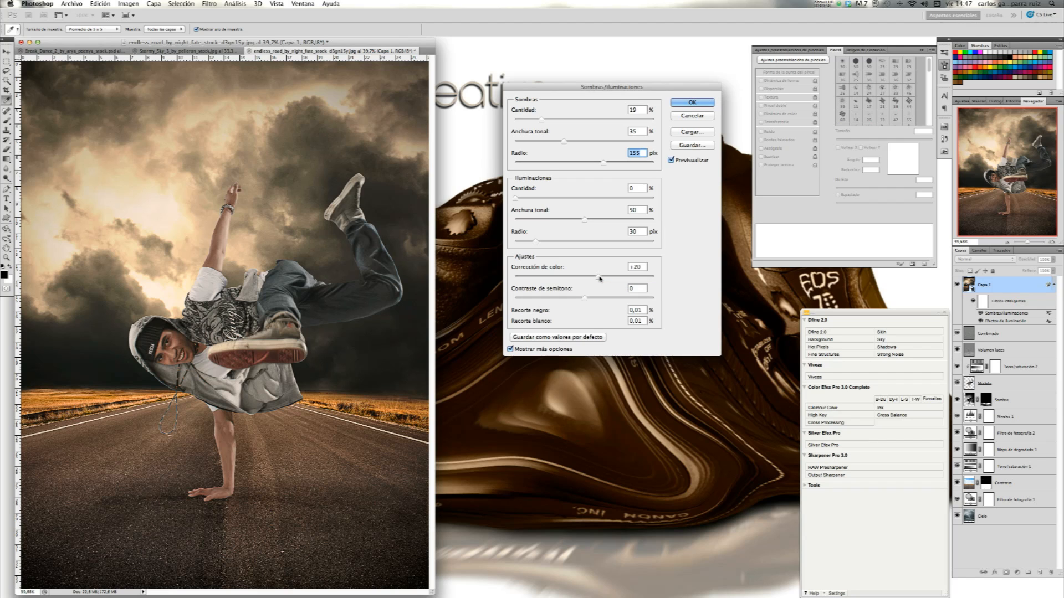
- Set the colour correction to 0 and the midtone contrast to +4
{"action": "left_click", "coordinate": [600, 277]}
{"action": "left_click", "coordinate": [505, 277]}
{"action": "type", "text": "0"}
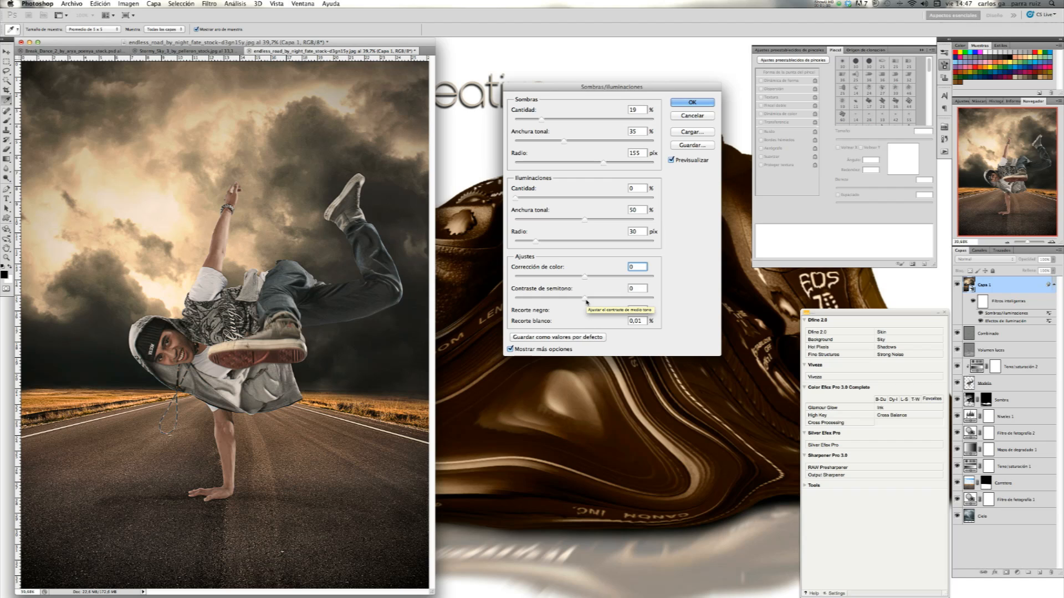
{"action": "left_click", "coordinate": [632, 288]}
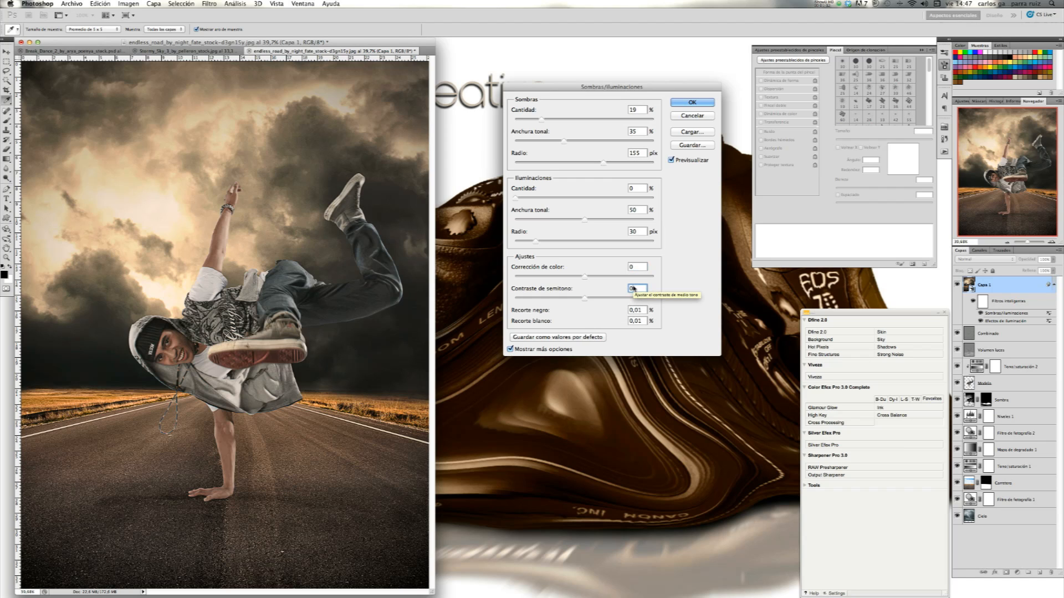
{"action": "key", "text": "Up"}
{"action": "key", "text": "Up"}
{"action": "key", "text": "Up"}
{"action": "key", "text": "Up"}
- Compare the image with and without the shadow adjustment using the preview
{"action": "left_click", "coordinate": [671, 161]}
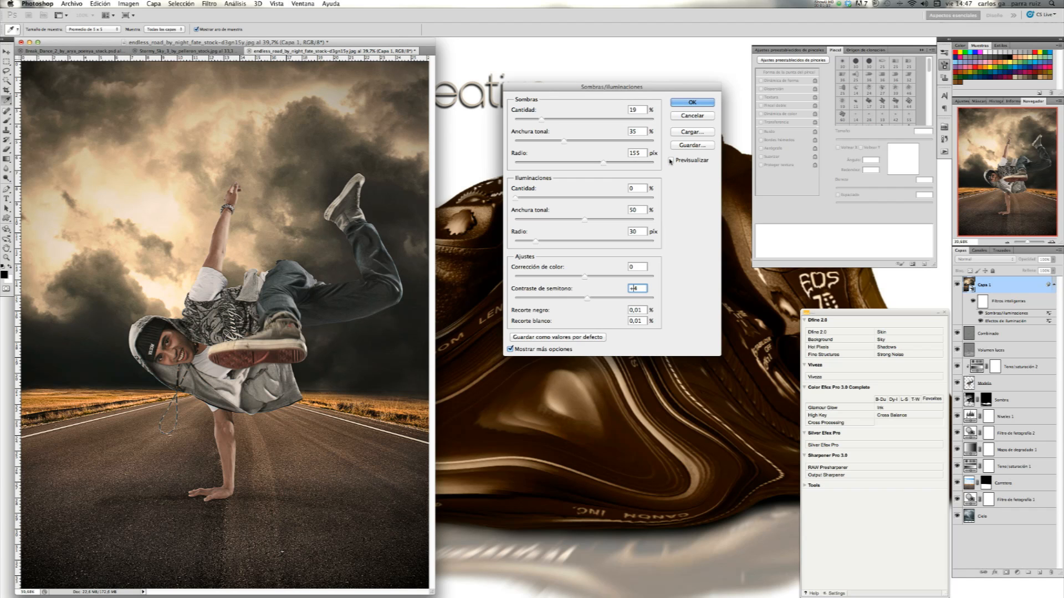
{"action": "left_click", "coordinate": [671, 161]}
{"action": "left_click", "coordinate": [671, 161]}
{"action": "left_click", "coordinate": [671, 161]}
{"action": "left_click", "coordinate": [671, 160]}
{"action": "left_click", "coordinate": [671, 161]}
- Lower the shadows amount to 12%, check the preview and apply the Sombras/Iluminaciones adjustment
{"action": "left_click_drag", "start_coordinate": [542, 122], "coordinate": [532, 124]}
{"action": "left_click", "coordinate": [671, 161]}
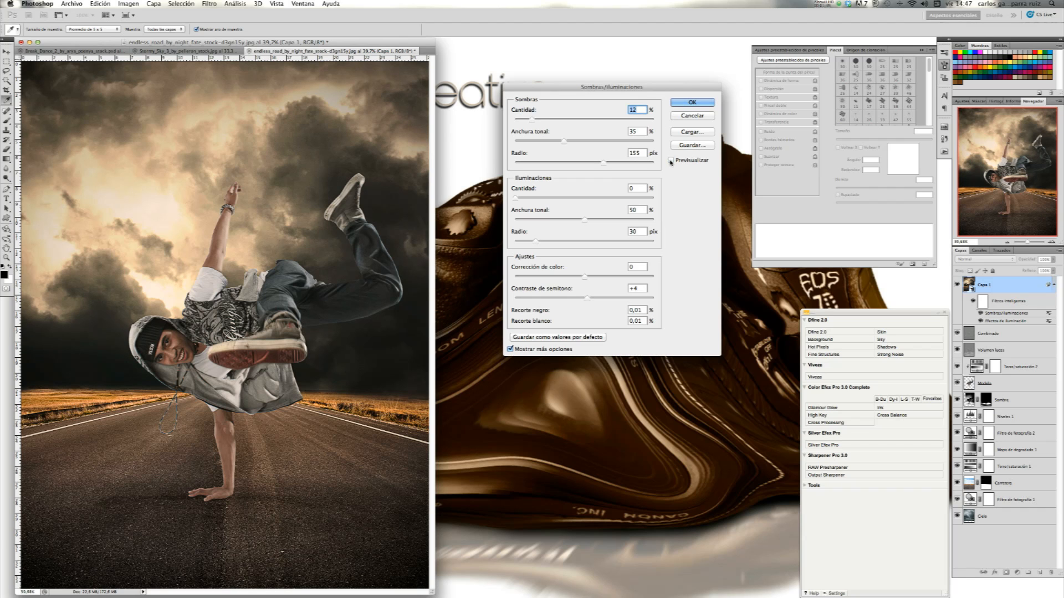
{"action": "left_click", "coordinate": [671, 161]}
{"action": "left_click", "coordinate": [692, 102]}
{"action": "key", "text": "o"}
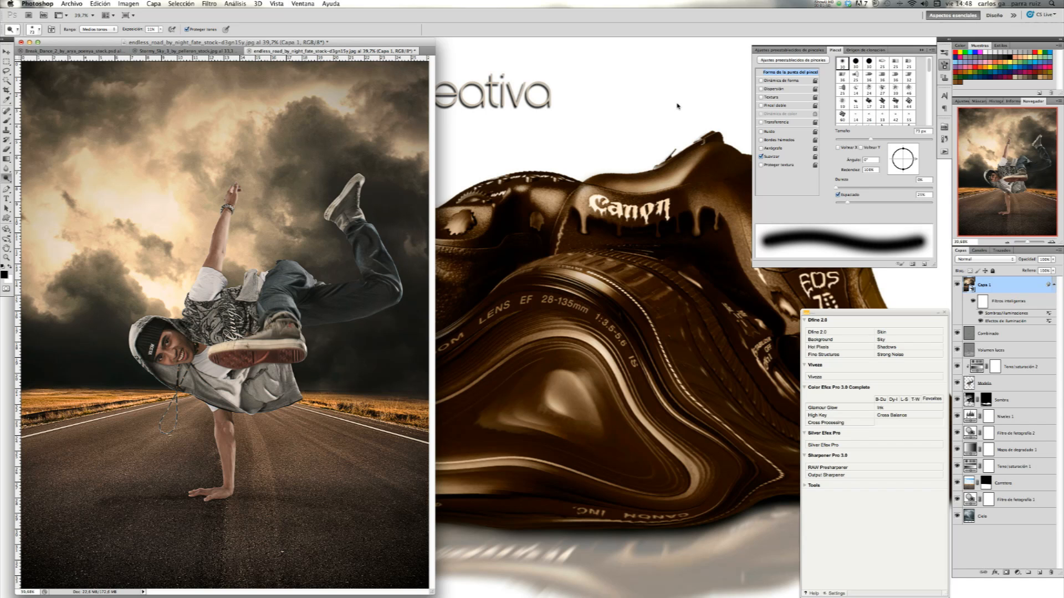
- Sharpen the merged layer Capa 2 with Máscara de enfoque at amount 70%, radius 15 pixels and threshold 0
{"action": "key", "text": "super+Tab"}
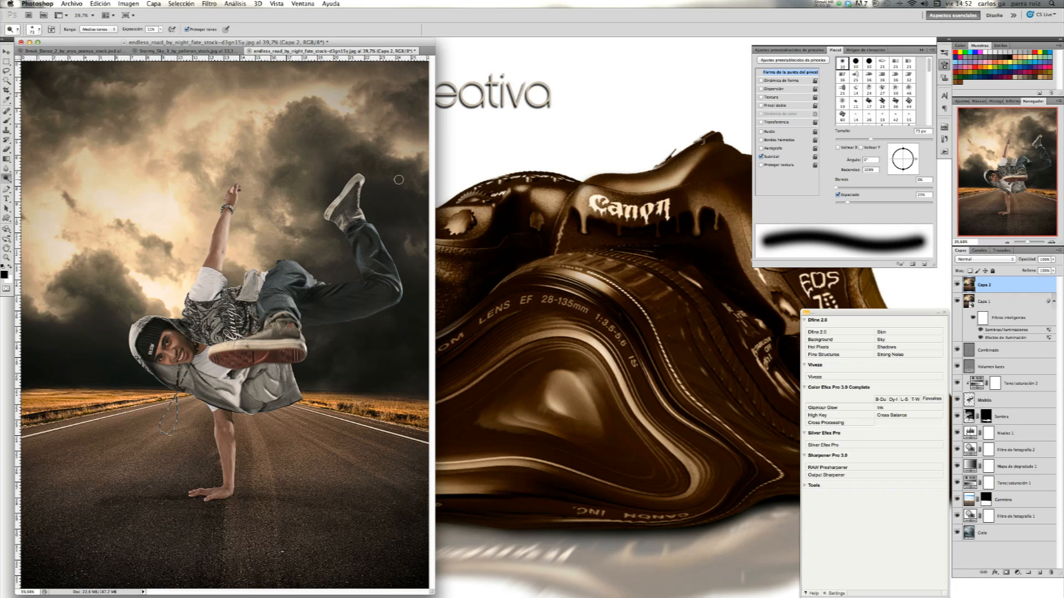
{"action": "left_click", "coordinate": [210, 4]}
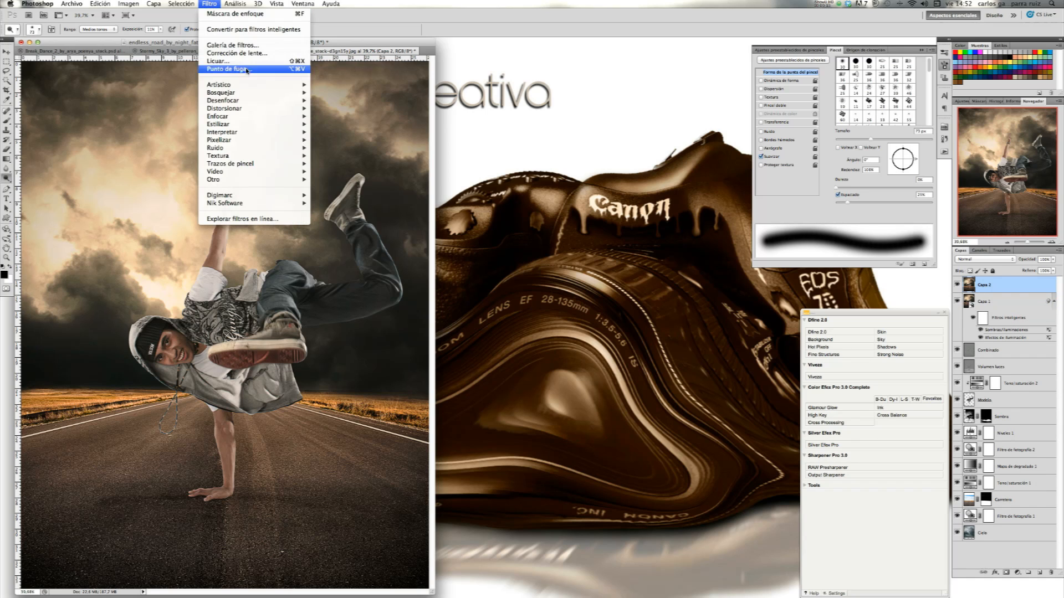
{"action": "mouse_move", "coordinate": [260, 117]}
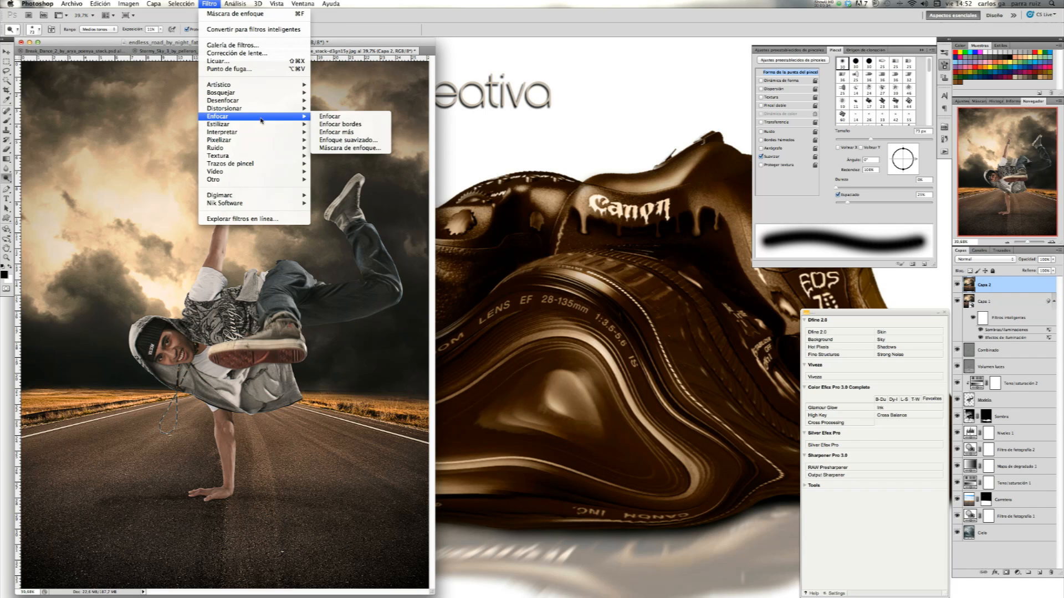
{"action": "left_click", "coordinate": [349, 149]}
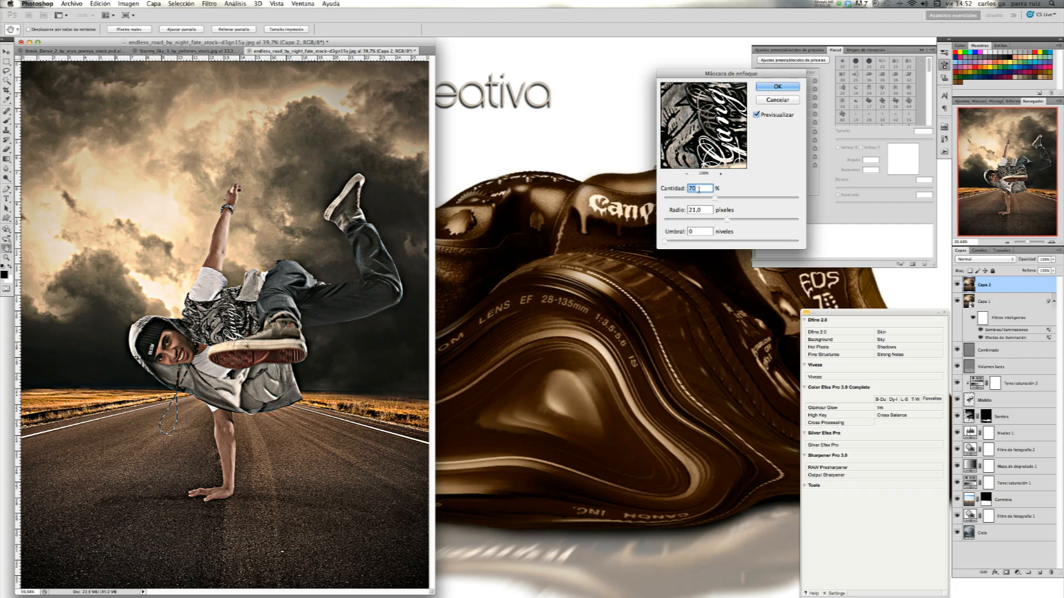
{"action": "double_click", "coordinate": [706, 211]}
{"action": "type", "text": "15"}
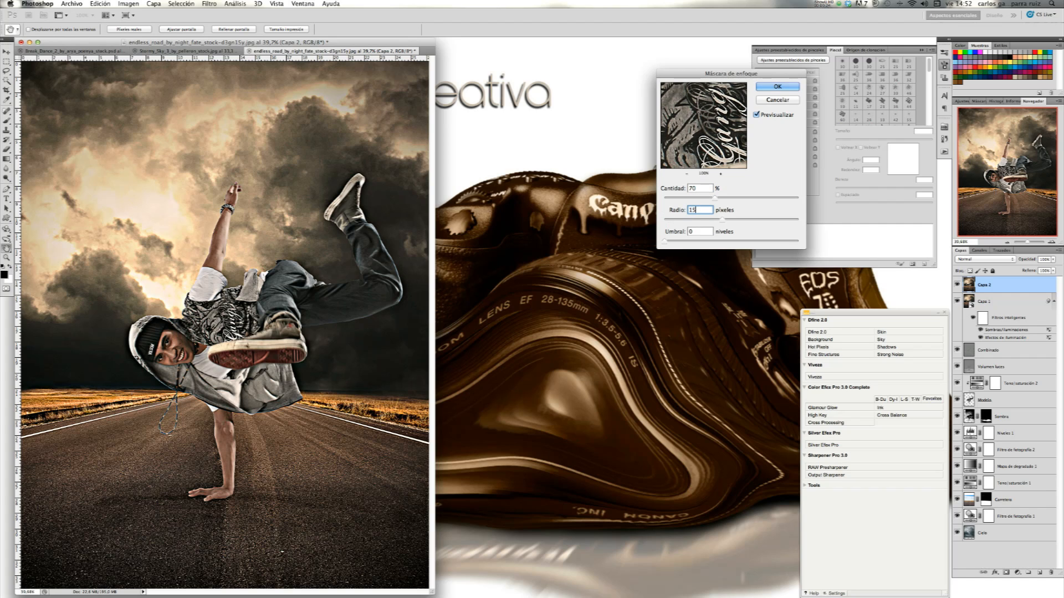
{"action": "left_click", "coordinate": [700, 232]}
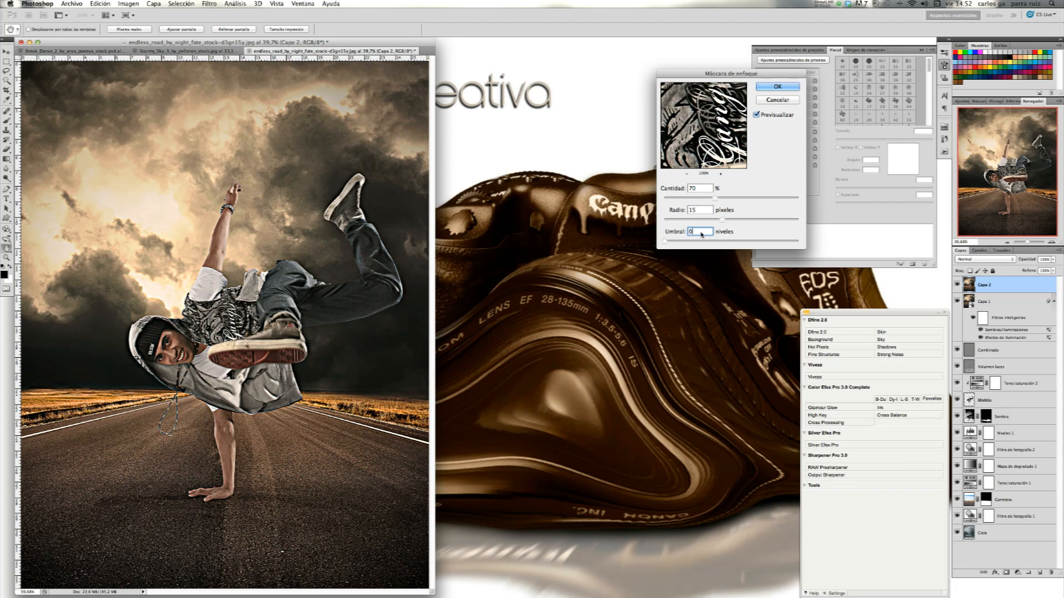
{"action": "left_click", "coordinate": [789, 87]}
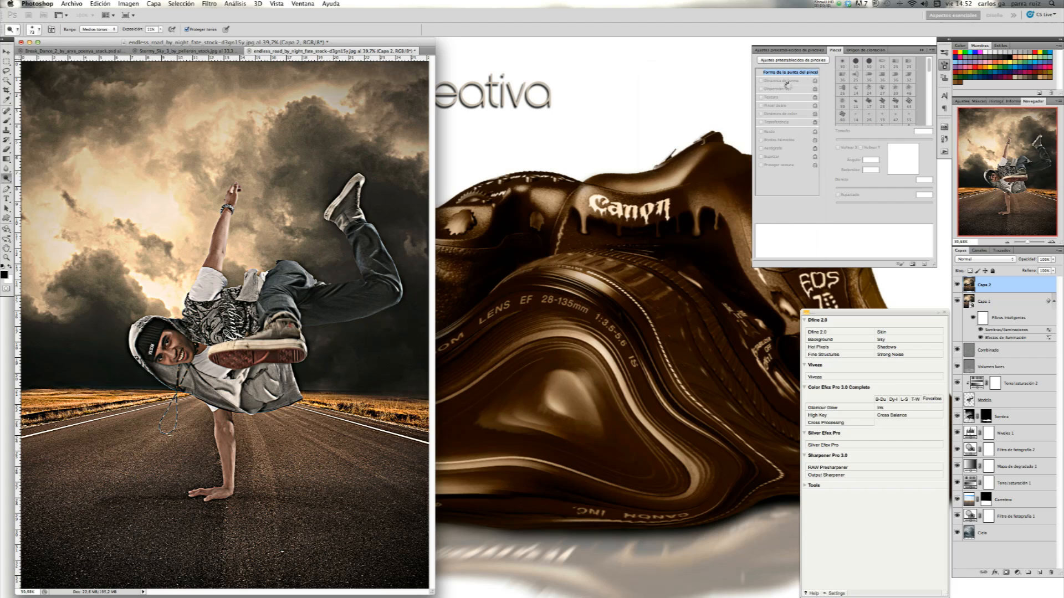
- Try the Multiplicar blend mode on layer Capa 2, then settle on Oscurecer
{"action": "left_click", "coordinate": [993, 260]}
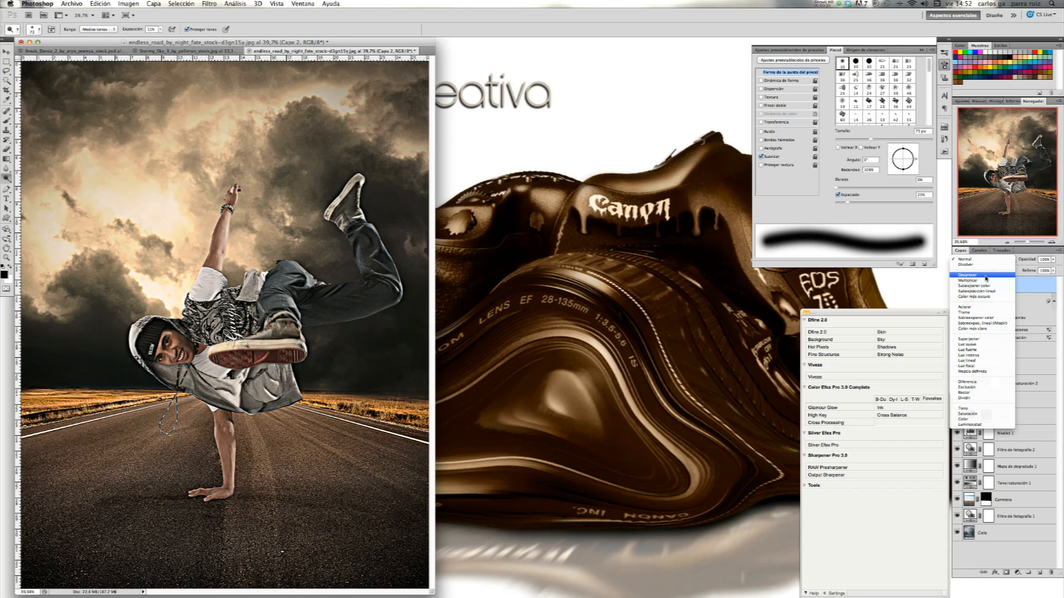
{"action": "left_click", "coordinate": [986, 276]}
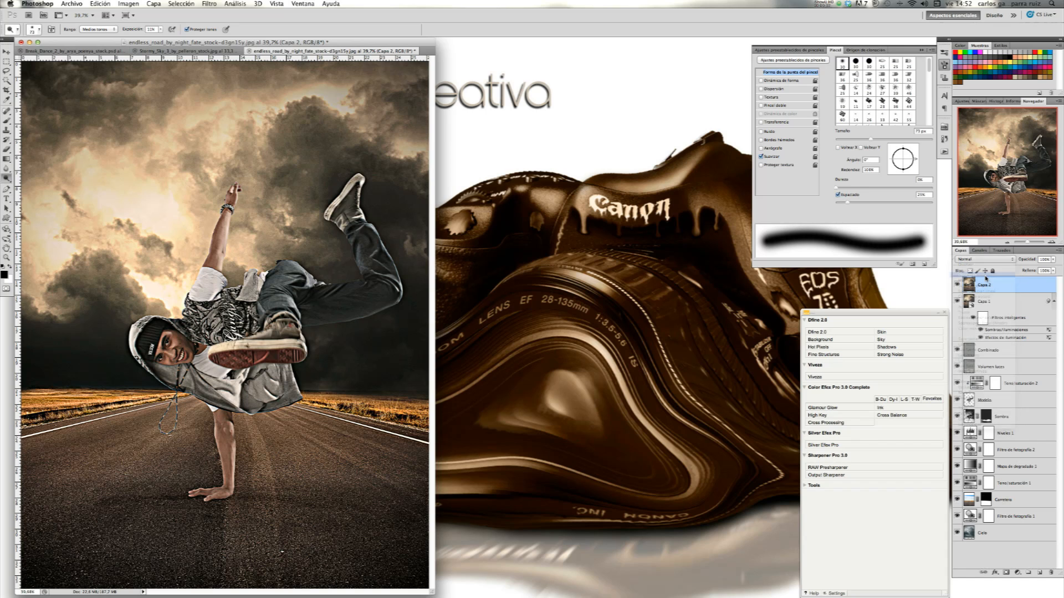
{"action": "left_click", "coordinate": [985, 260]}
{"action": "left_click", "coordinate": [984, 268]}
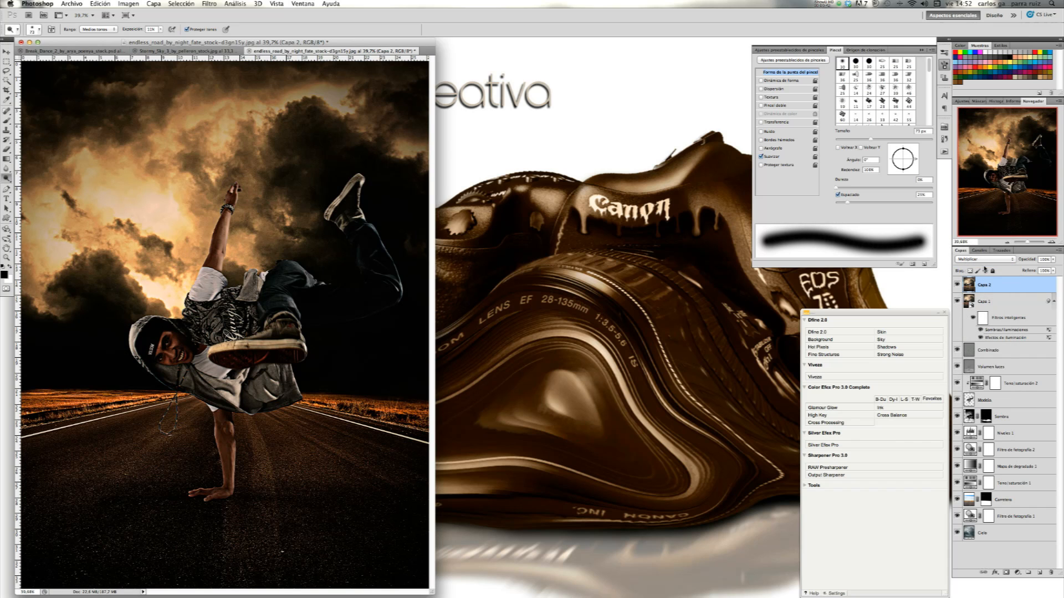
{"action": "left_click", "coordinate": [985, 259]}
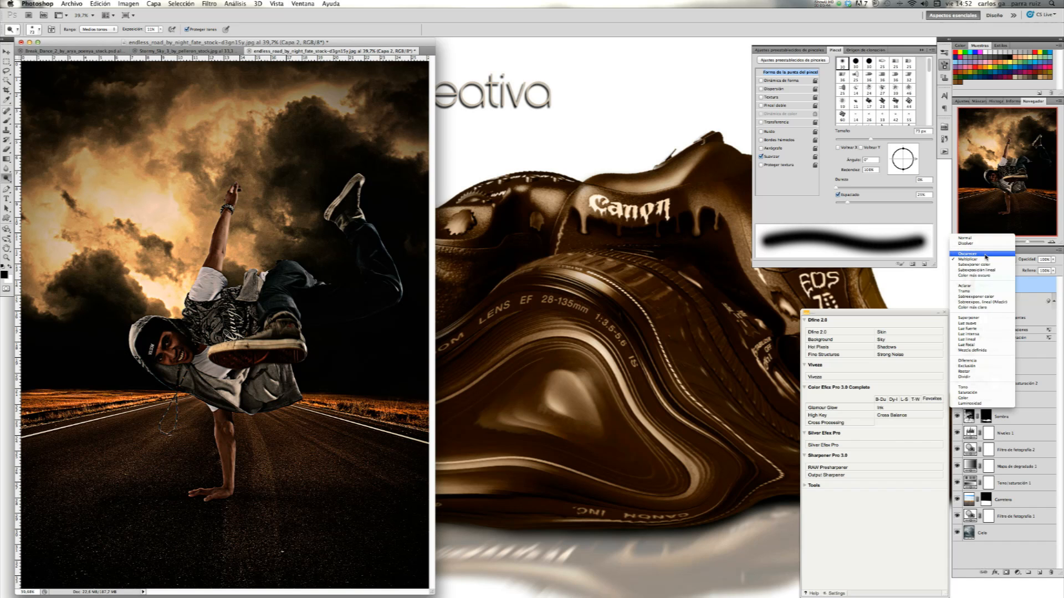
{"action": "left_click", "coordinate": [986, 255]}
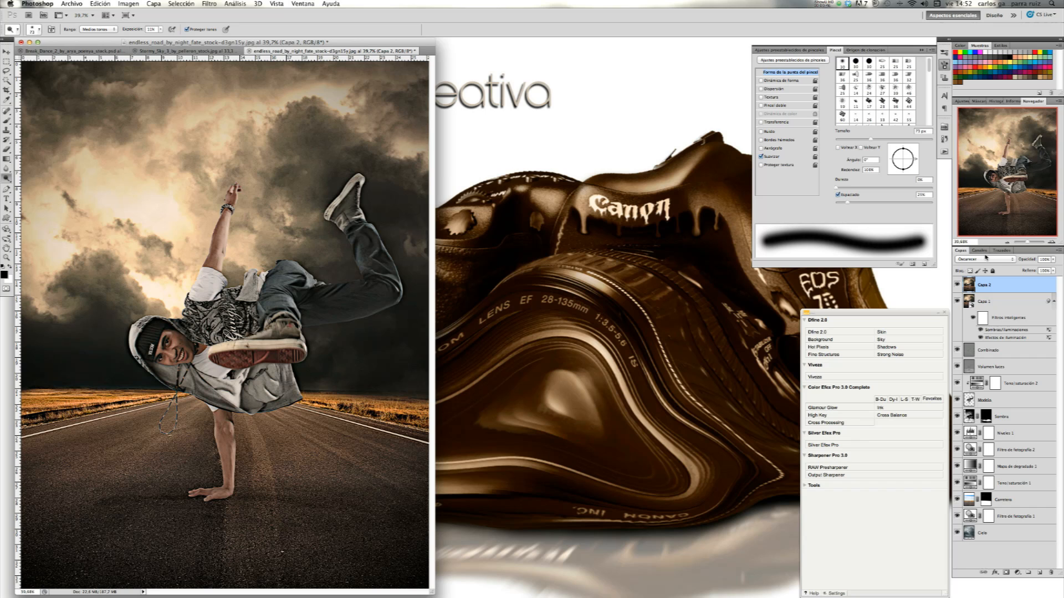
- Compare the image with and without layer Capa 2 by toggling its visibility
{"action": "left_click", "coordinate": [956, 285]}
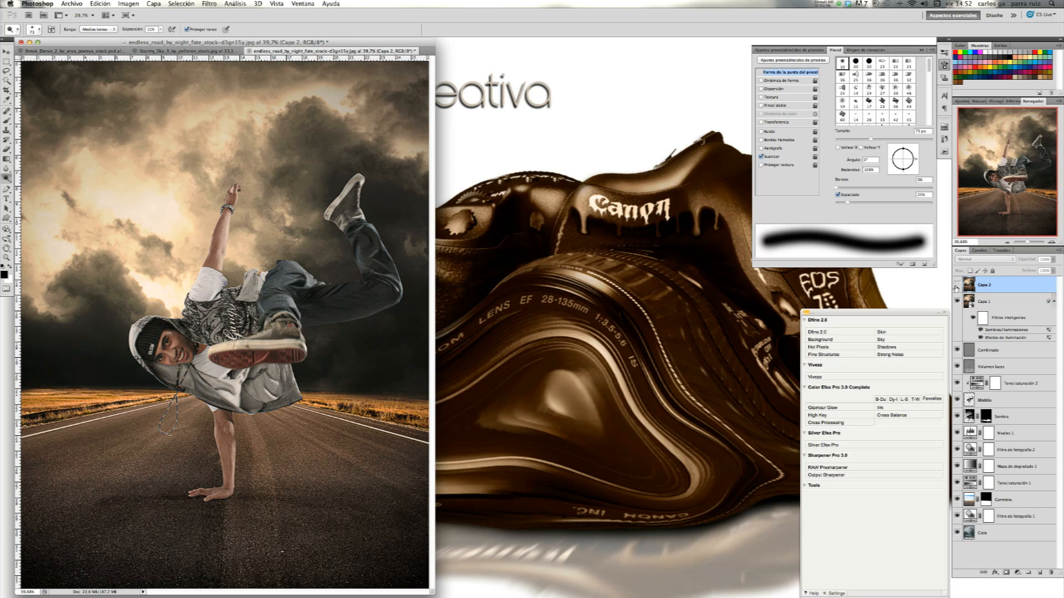
{"action": "left_click", "coordinate": [956, 286]}
{"action": "left_click", "coordinate": [956, 286]}
{"action": "left_click", "coordinate": [956, 286]}
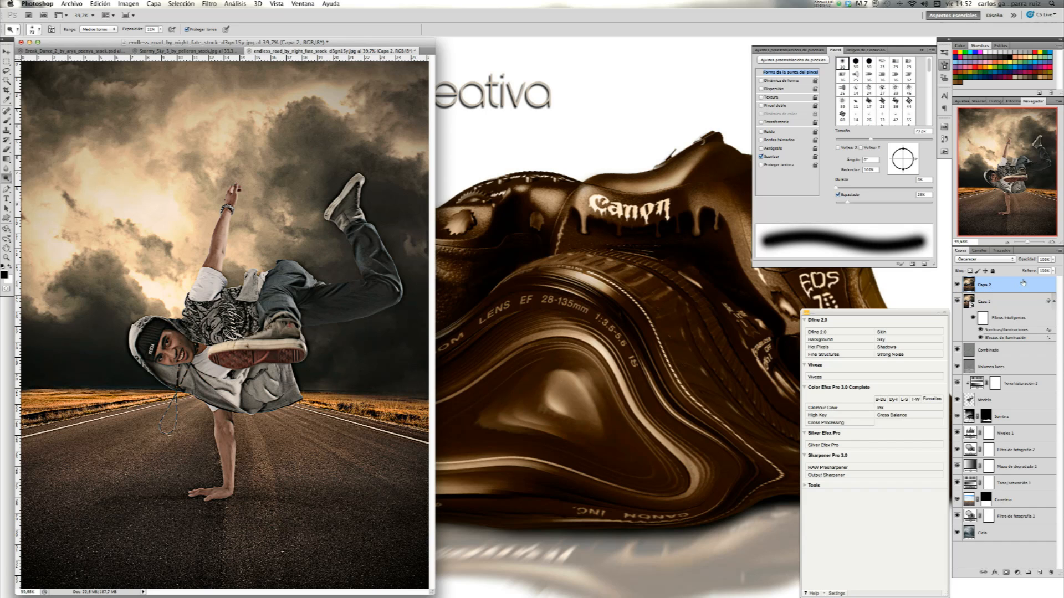
- Set the opacity of layer Capa 2 to 50%
{"action": "left_click", "coordinate": [1053, 260]}
{"action": "left_click_drag", "start_coordinate": [1037, 271], "coordinate": [1035, 270]}
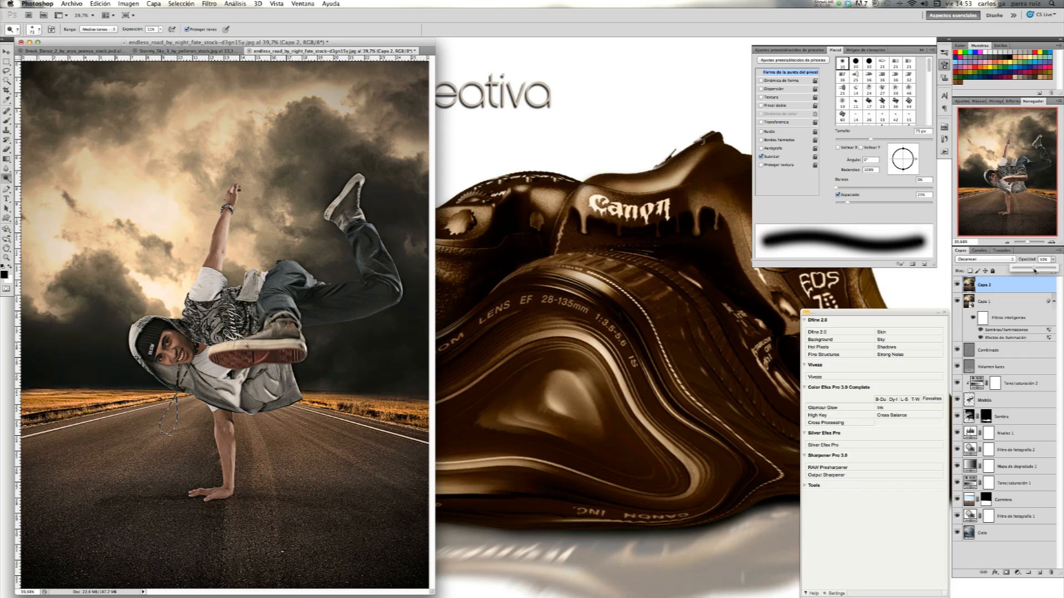
{"action": "left_click", "coordinate": [1045, 259]}
{"action": "type", "text": "5"}
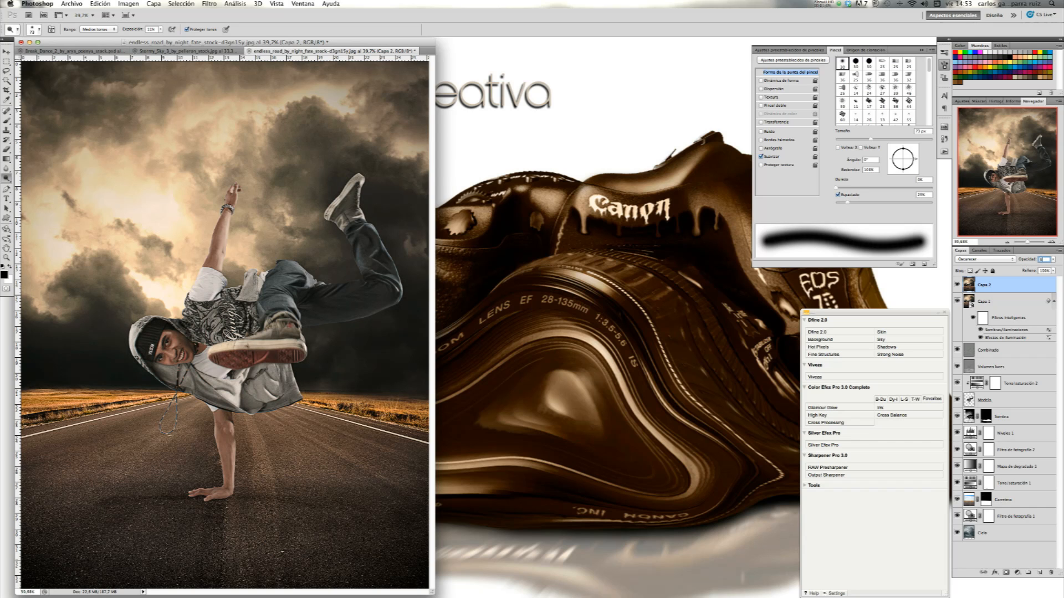
{"action": "key", "text": "Return"}
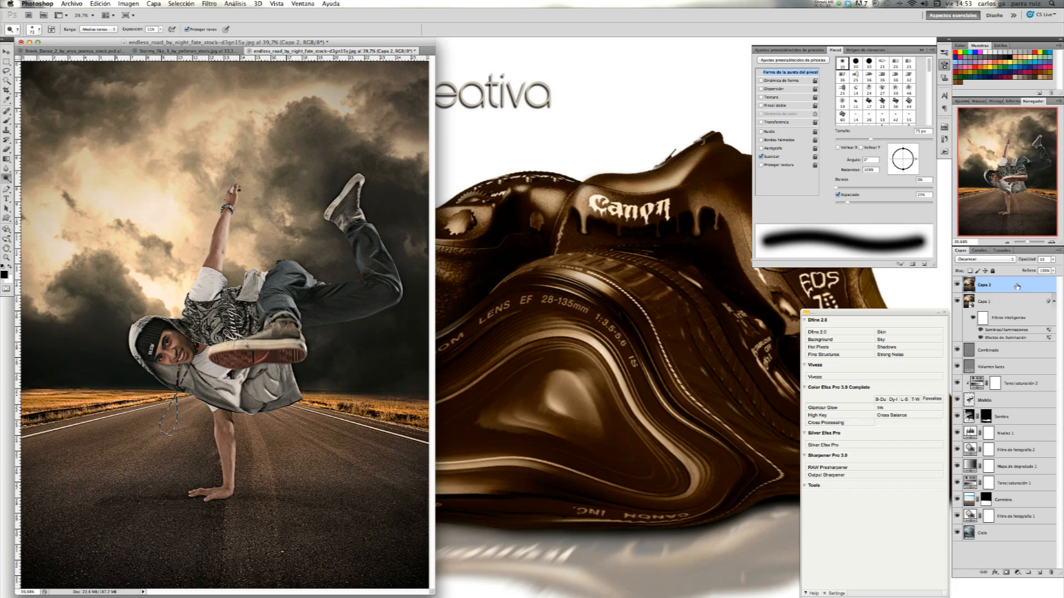
- Duplicate layer Capa 2, set the copy's blend mode to Luminosidad and check its effect by toggling visibility
{"action": "key", "text": "super+j"}
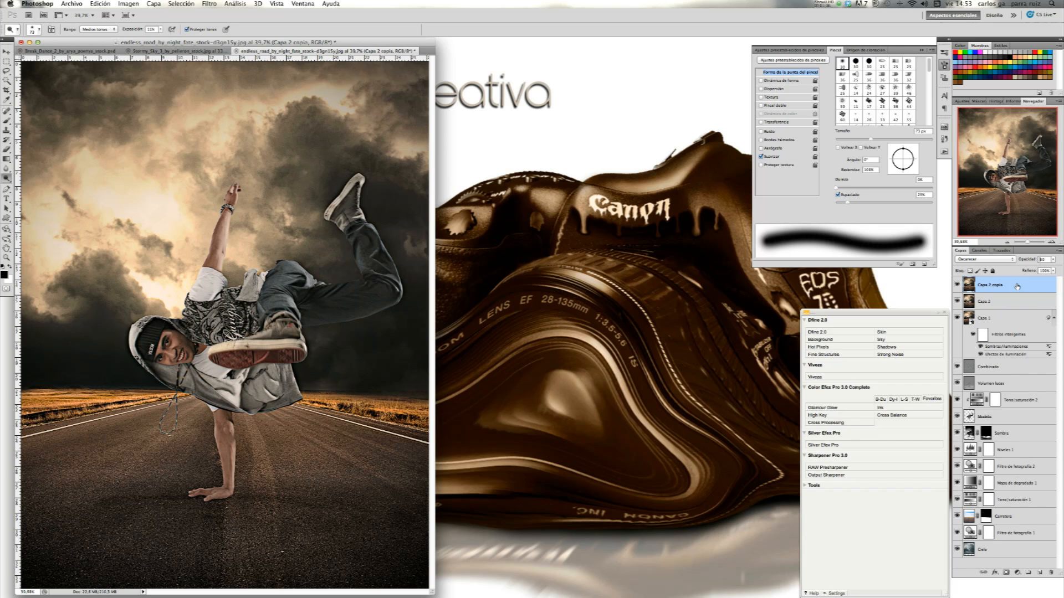
{"action": "left_click", "coordinate": [1001, 262]}
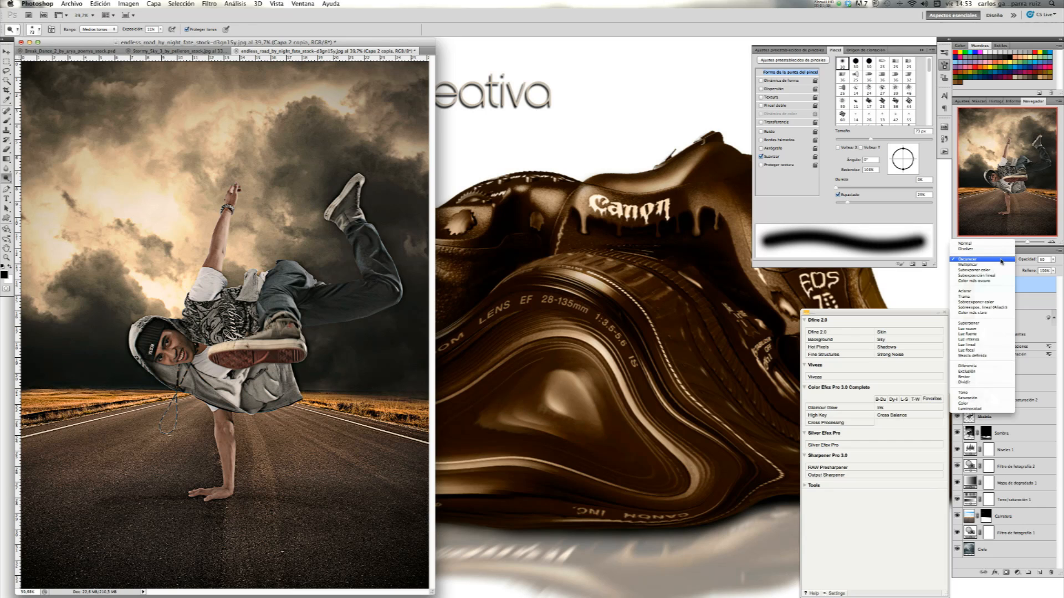
{"action": "left_click", "coordinate": [970, 410]}
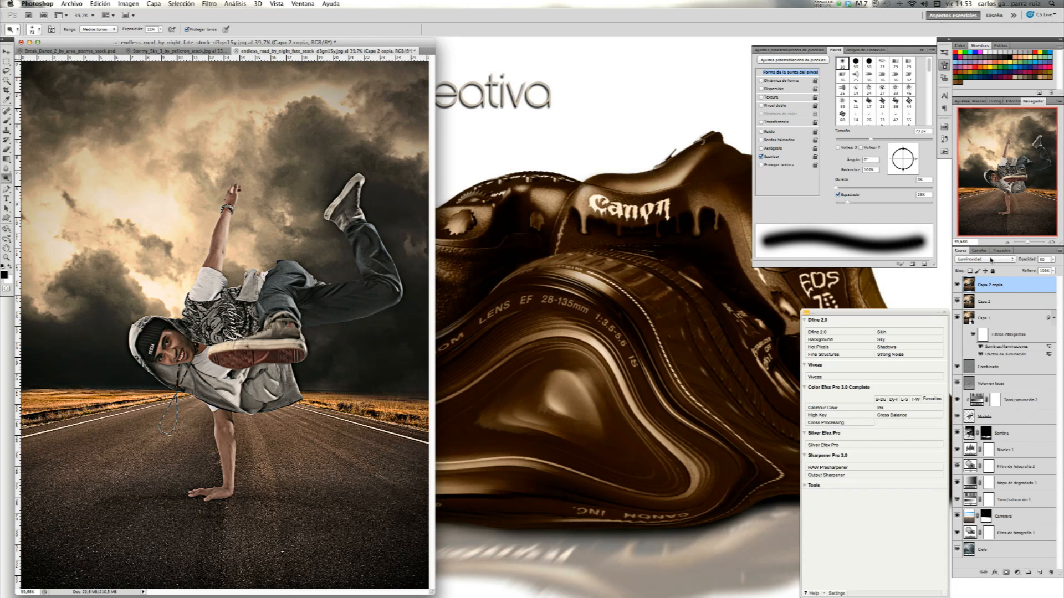
{"action": "left_click", "coordinate": [958, 285]}
{"action": "left_click", "coordinate": [958, 284]}
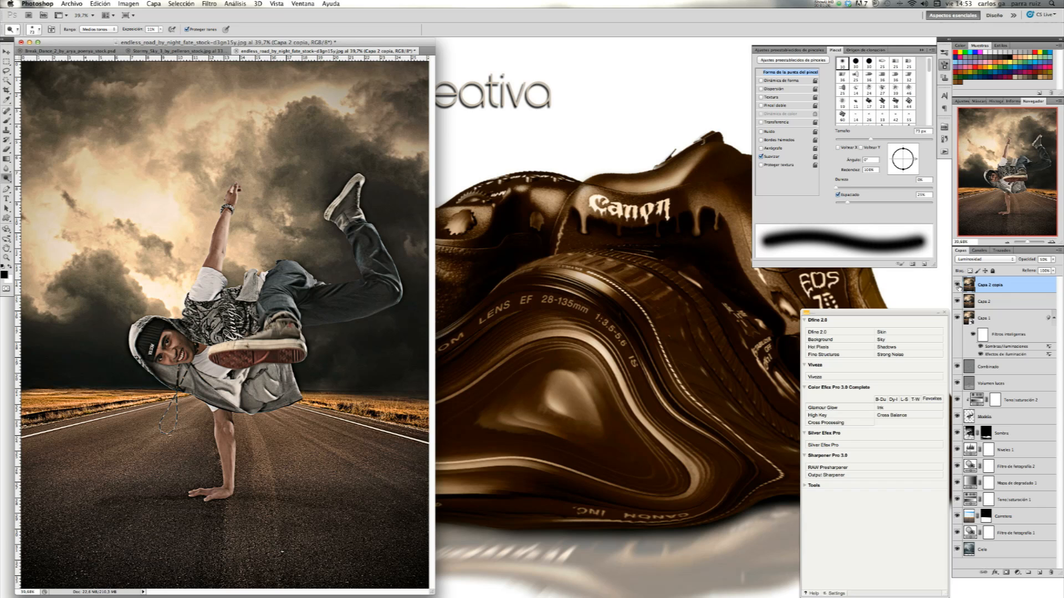
- Group Capa 2 and Capa 2 copia, and set the group's opacity to 50%
{"action": "left_click", "coordinate": [1018, 303], "text": "shift"}
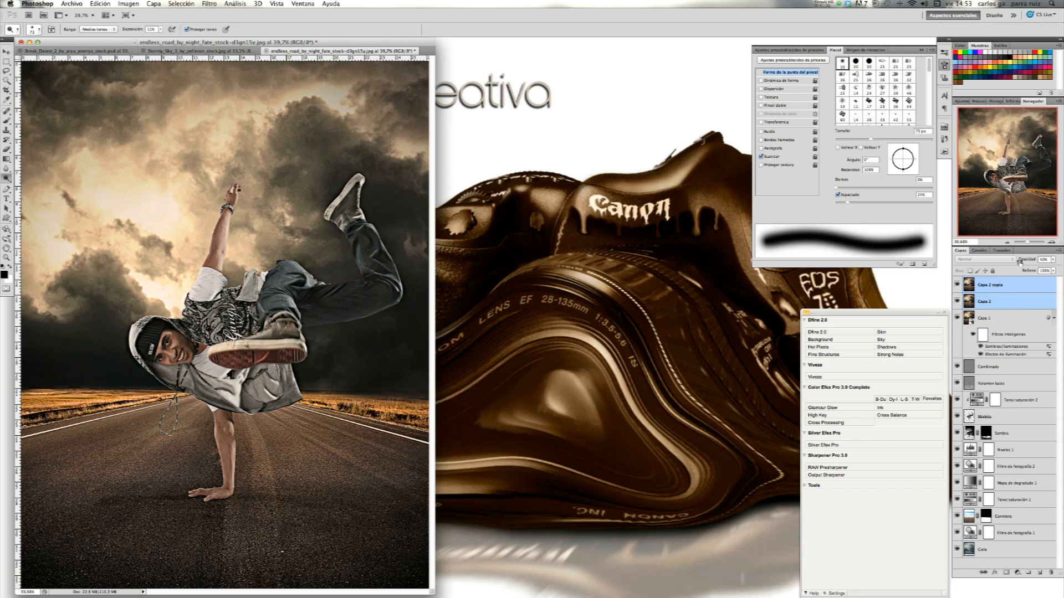
{"action": "left_click_drag", "start_coordinate": [1013, 306], "coordinate": [1029, 571]}
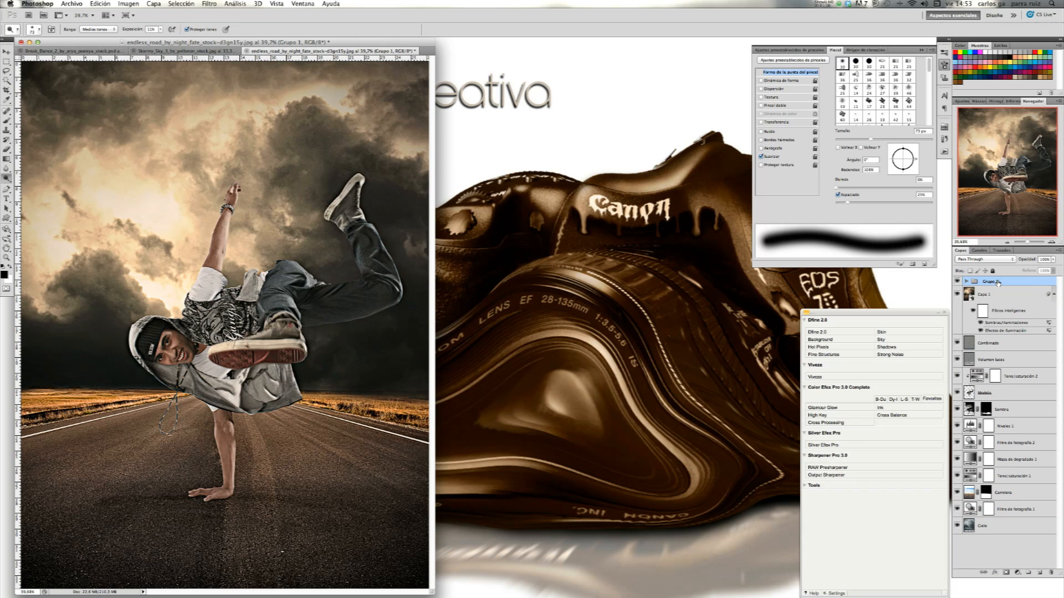
{"action": "left_click", "coordinate": [1054, 261]}
{"action": "left_click", "coordinate": [1047, 261]}
{"action": "type", "text": "50"}
{"action": "key", "text": "Return"}
- Examine the dancer at actual pixel size with the sharpening group hidden and shown, and return to the full-image view
{"action": "left_click", "coordinate": [996, 295]}
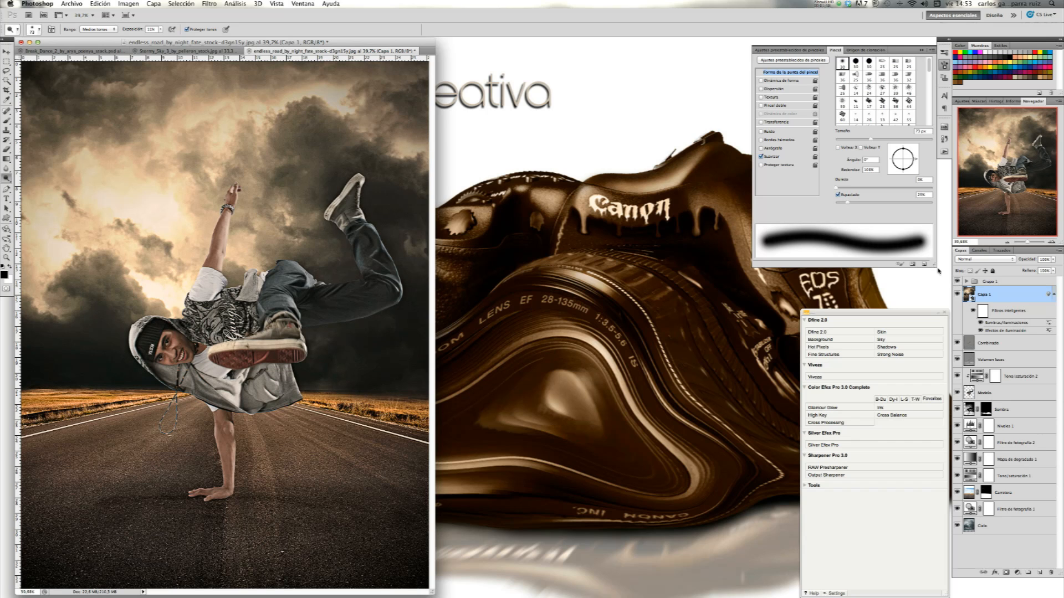
{"action": "left_click", "coordinate": [280, 4]}
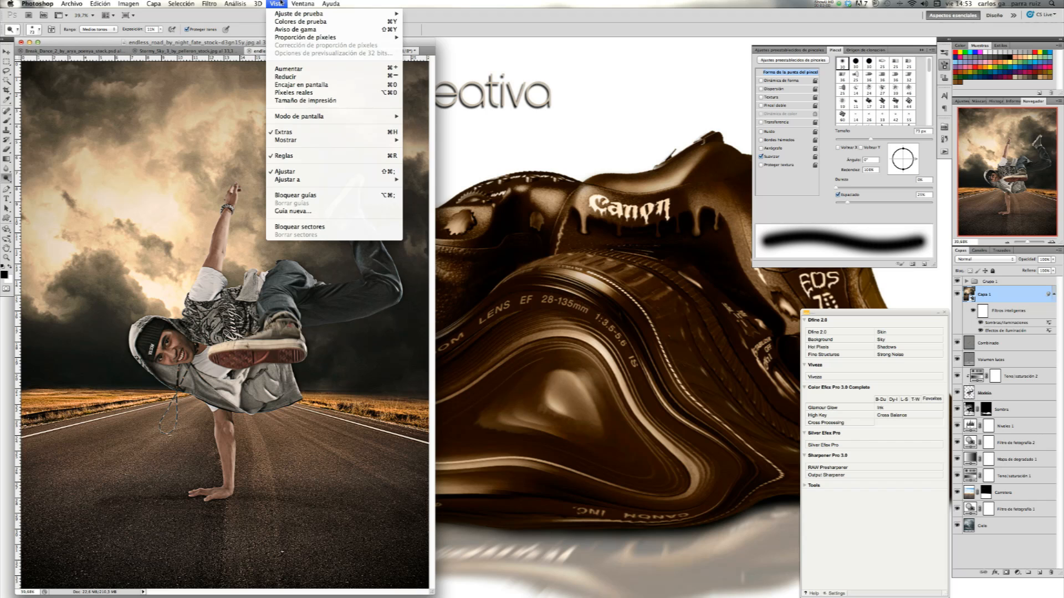
{"action": "left_click", "coordinate": [298, 94]}
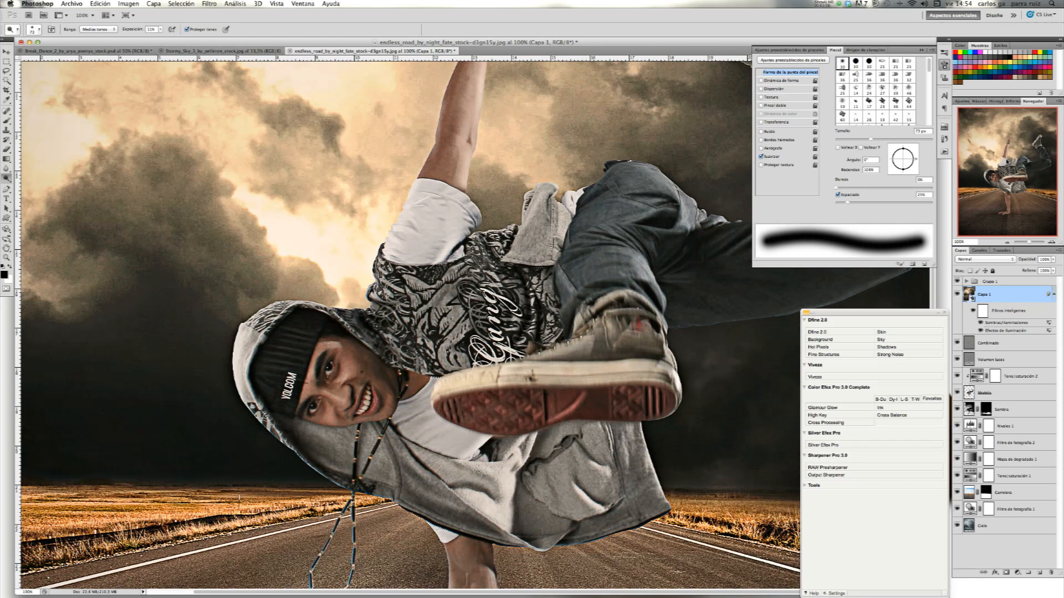
{"action": "left_click", "coordinate": [957, 281]}
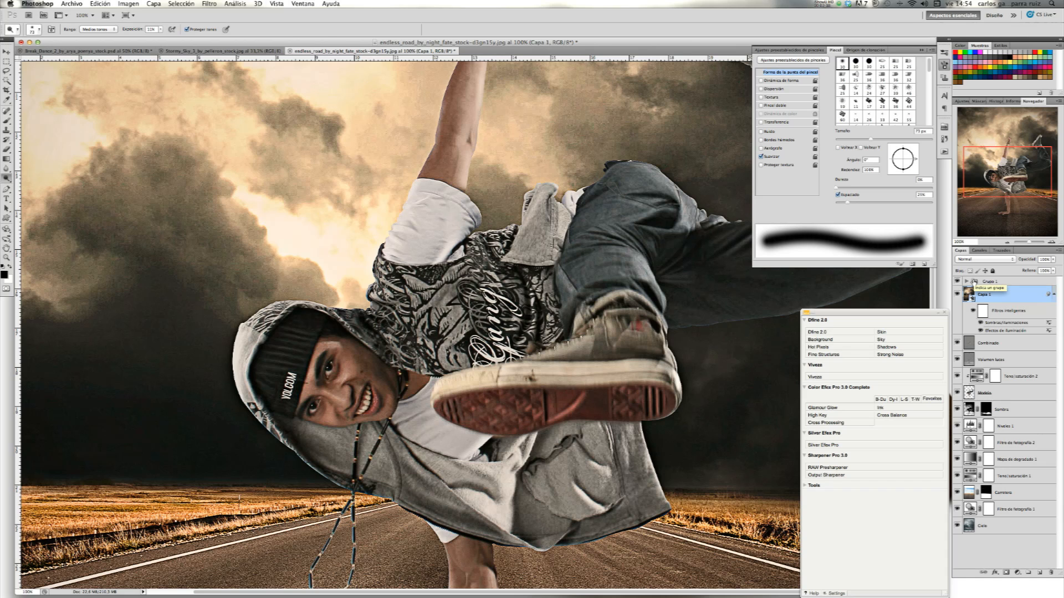
{"action": "key", "text": "super+0"}
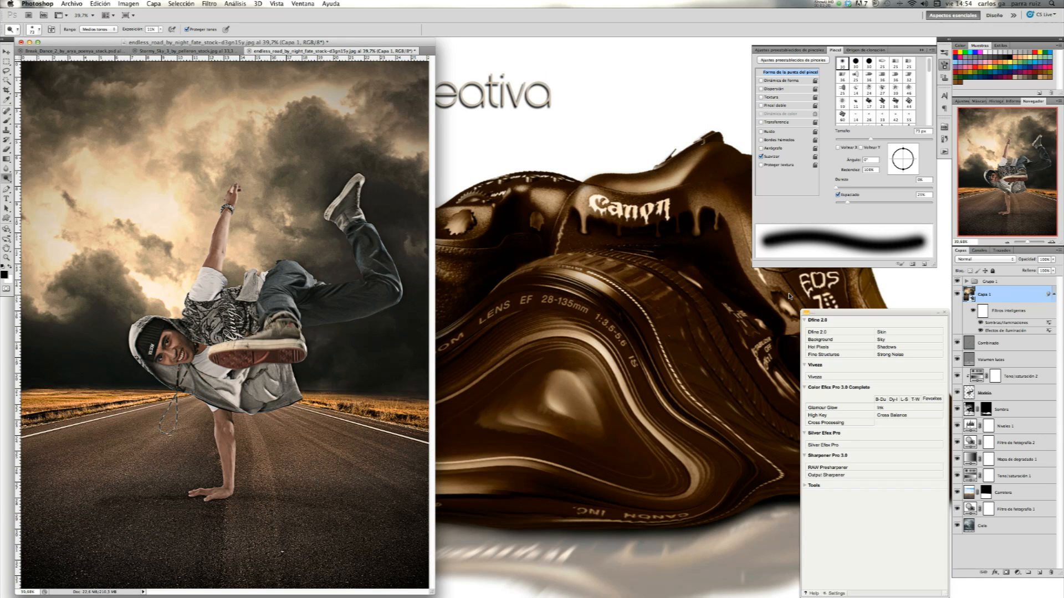
- Add a new layer above Grupo 1, name it Final and stamp all visible layers into it
{"action": "key", "text": "super+Tab"}
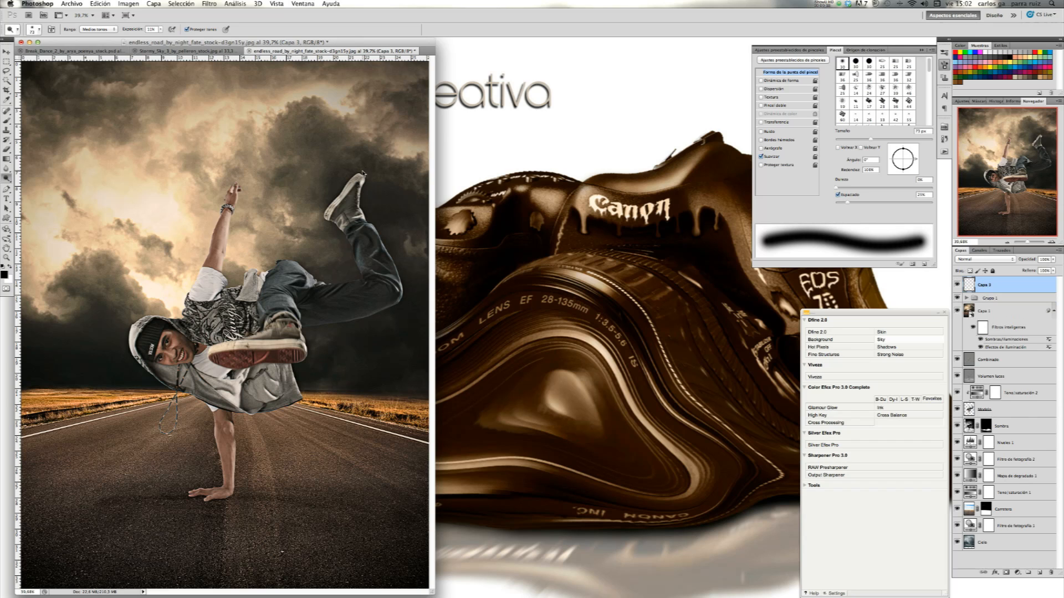
{"action": "double_click", "coordinate": [985, 286]}
{"action": "type", "text": "Final"}
{"action": "key", "text": "Return"}
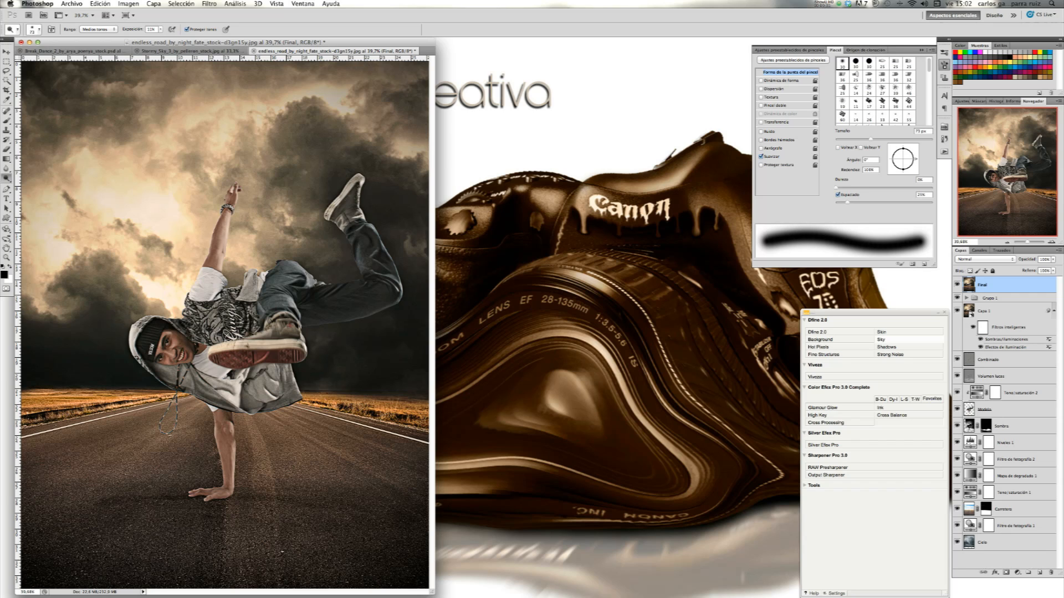
- Duplicate the Final layer and apply Reducir ruido to the copy with intensity 10 and all other values at 0%
{"action": "key", "text": "super+j"}
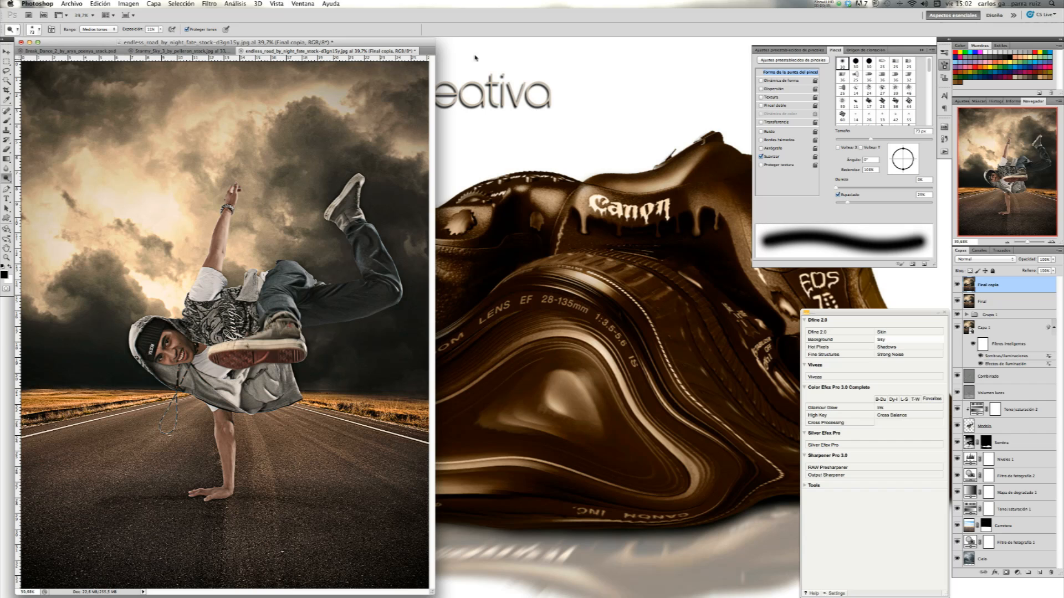
{"action": "left_click", "coordinate": [210, 4]}
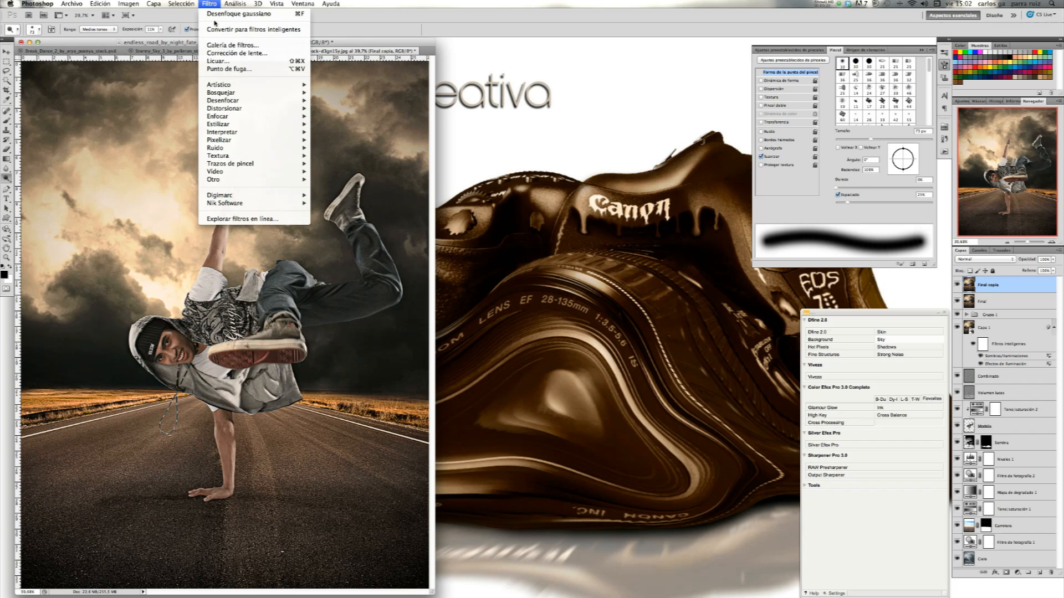
{"action": "mouse_move", "coordinate": [265, 117]}
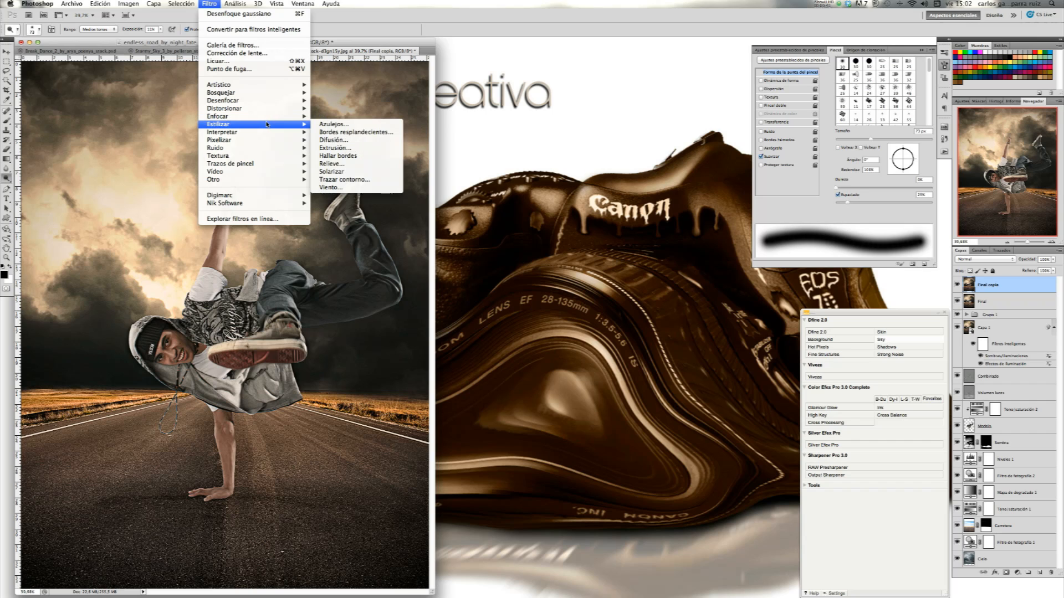
{"action": "mouse_move", "coordinate": [266, 148]}
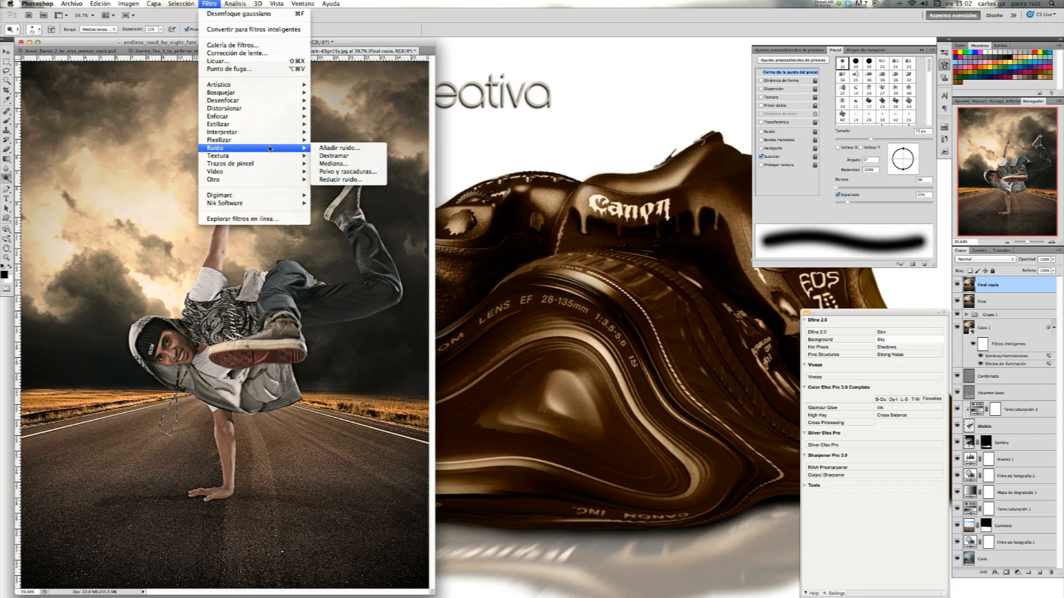
{"action": "left_click", "coordinate": [352, 180]}
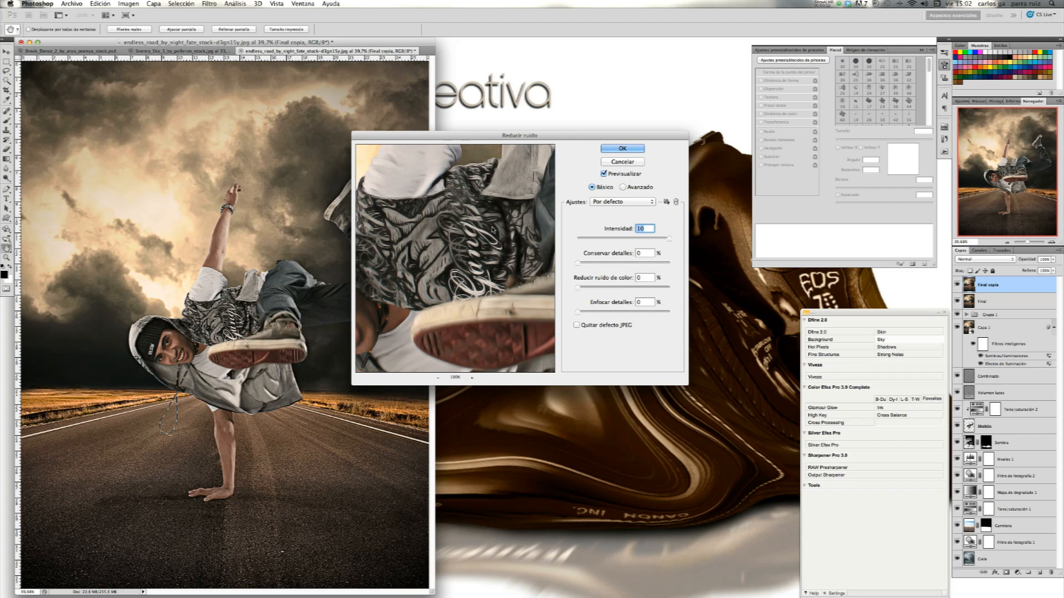
{"action": "left_click", "coordinate": [609, 148]}
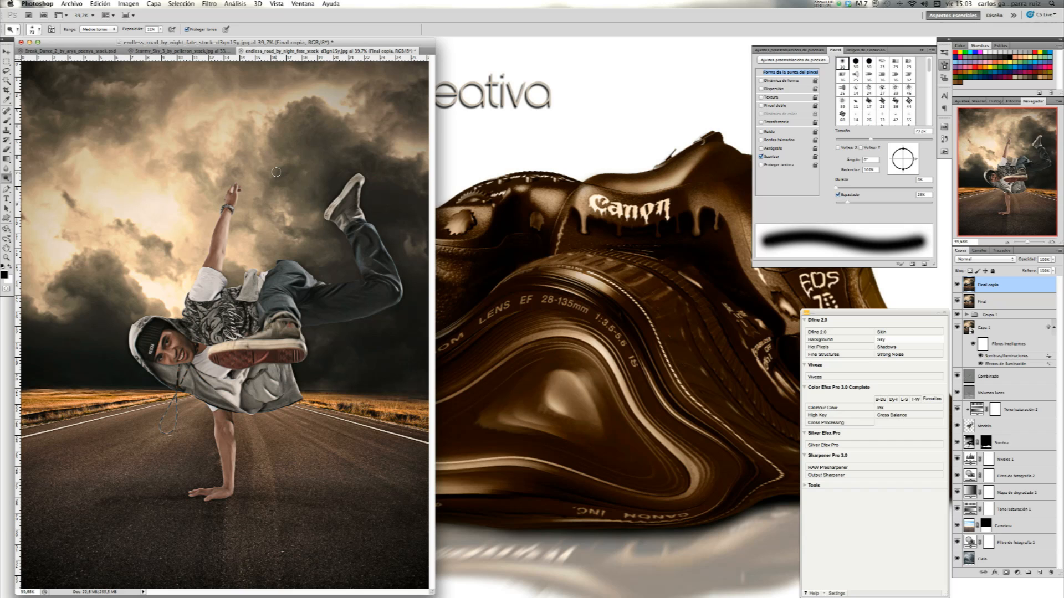
- Add 2,5% uniform, monochromatic noise to Final copia with Añadir ruido
{"action": "left_click", "coordinate": [209, 4]}
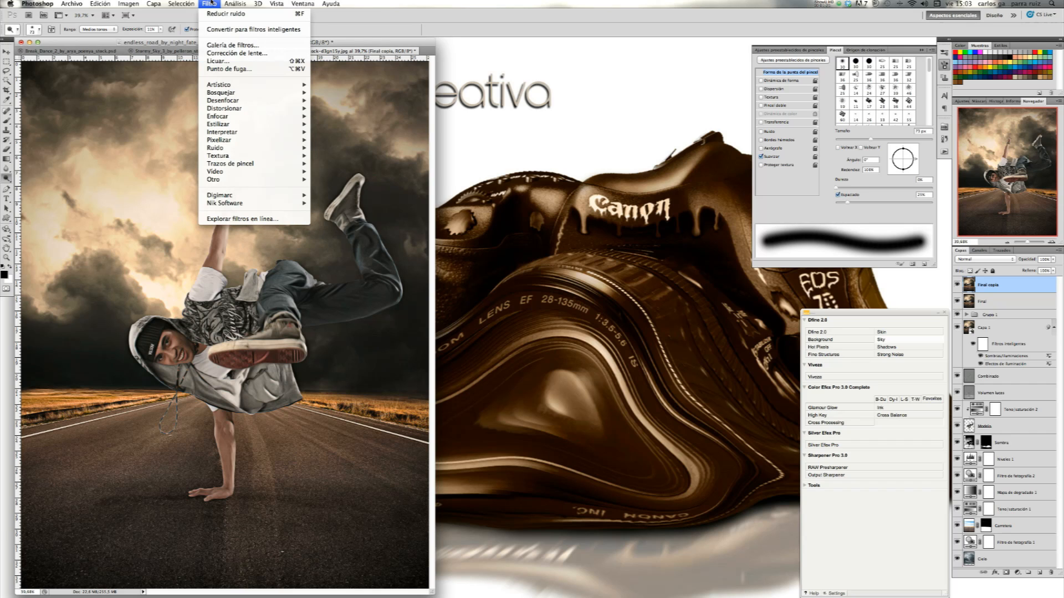
{"action": "mouse_move", "coordinate": [288, 148]}
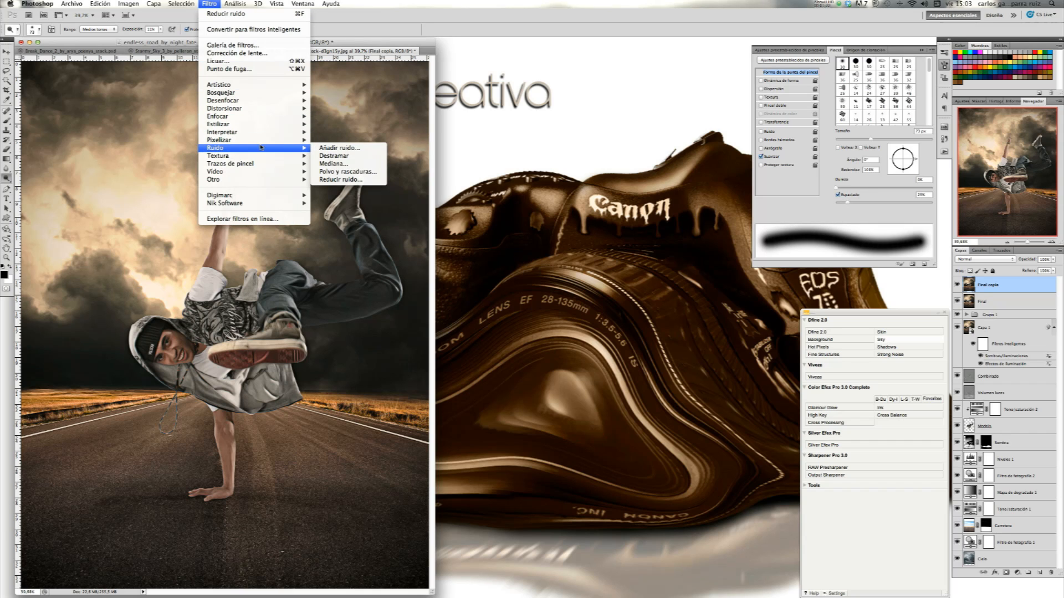
{"action": "left_click", "coordinate": [326, 148]}
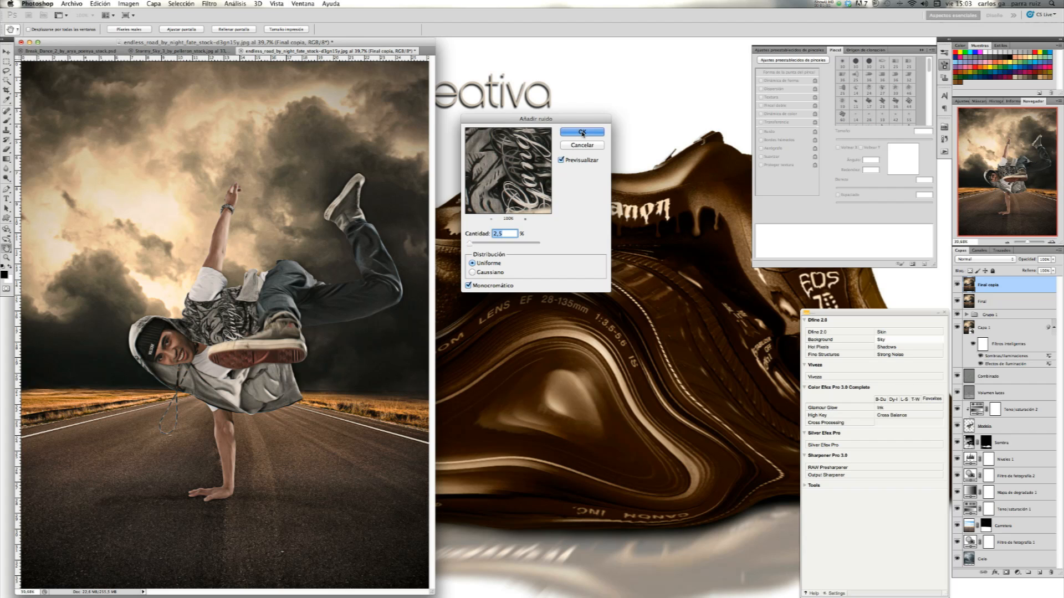
{"action": "left_click", "coordinate": [582, 133]}
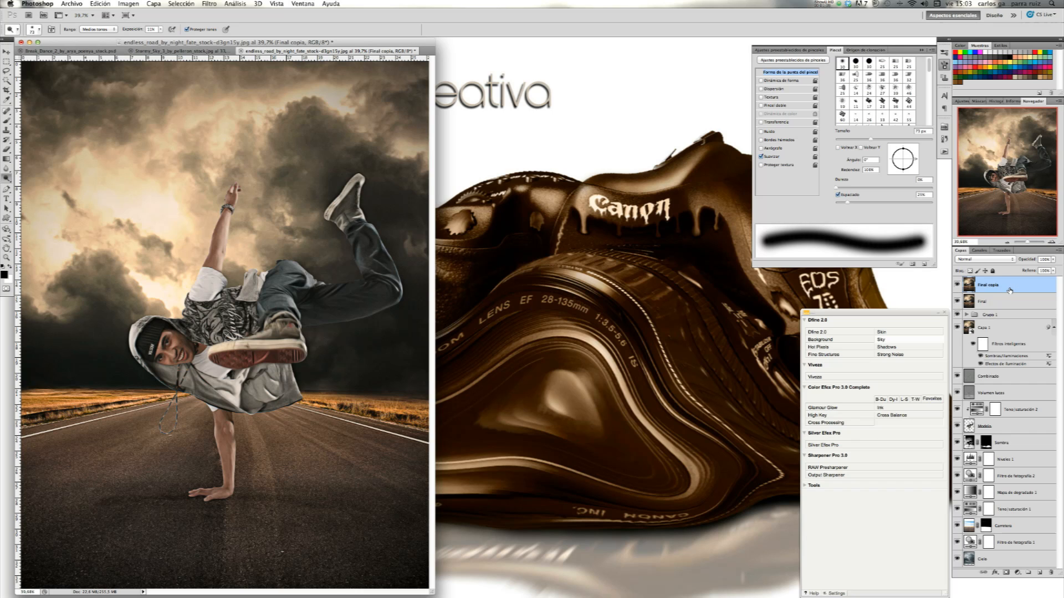
- Duplicate the Final copia layer, apply Paso alto with a 2,0 pixel radius and blend the duplicate in Luz suave
{"action": "key", "text": "super+j"}
{"action": "left_click", "coordinate": [210, 3]}
{"action": "mouse_move", "coordinate": [277, 204]}
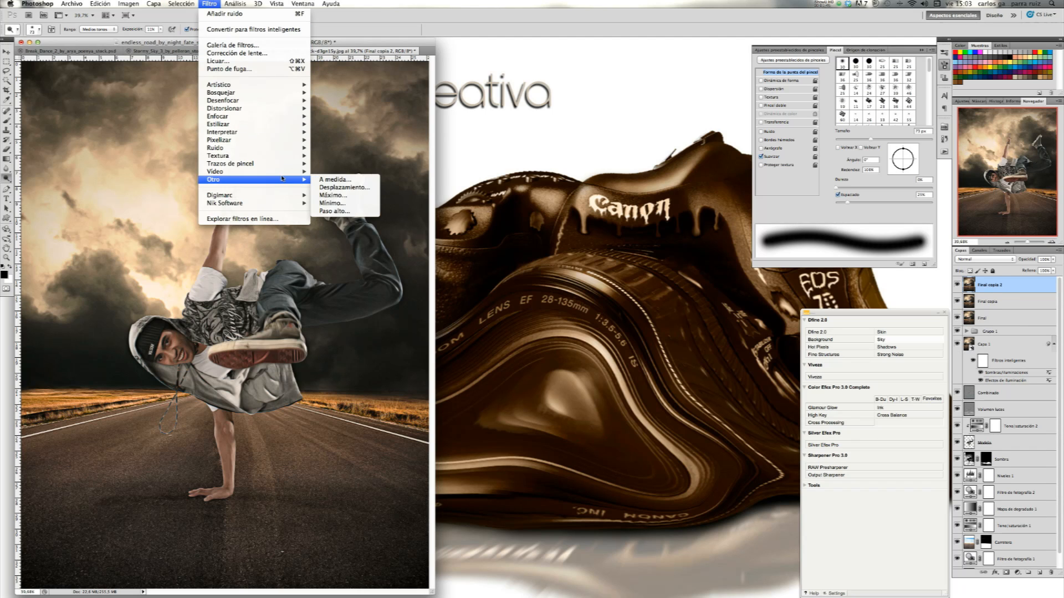
{"action": "left_click", "coordinate": [338, 211]}
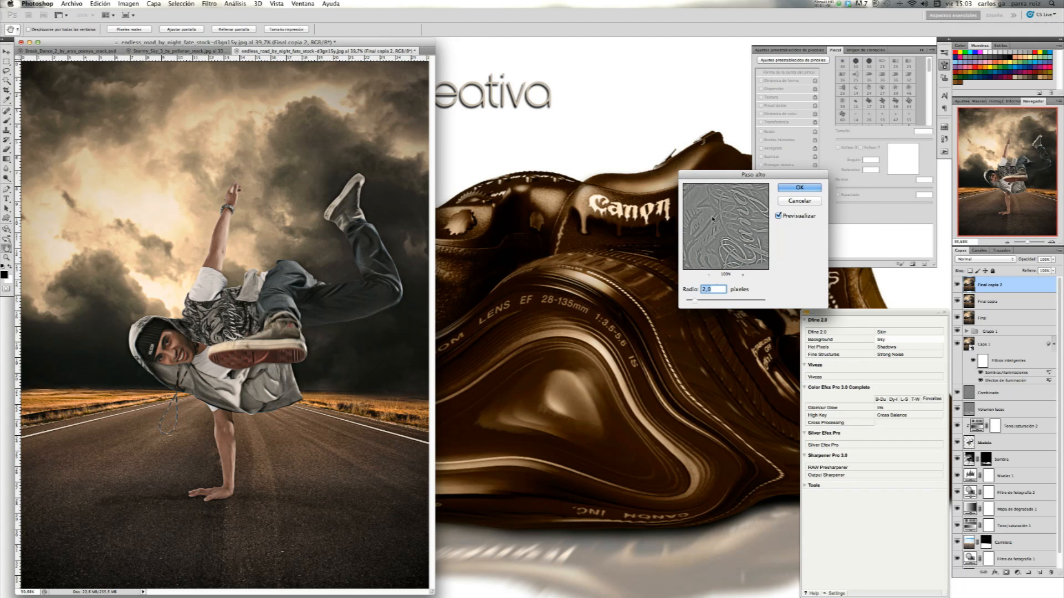
{"action": "left_click", "coordinate": [812, 188]}
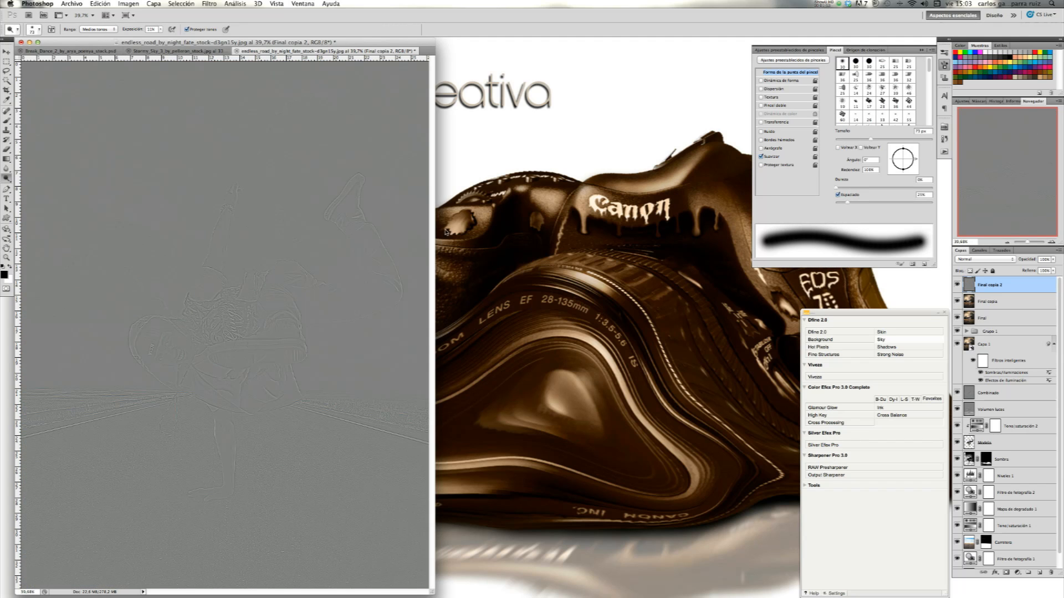
{"action": "left_click", "coordinate": [986, 259]}
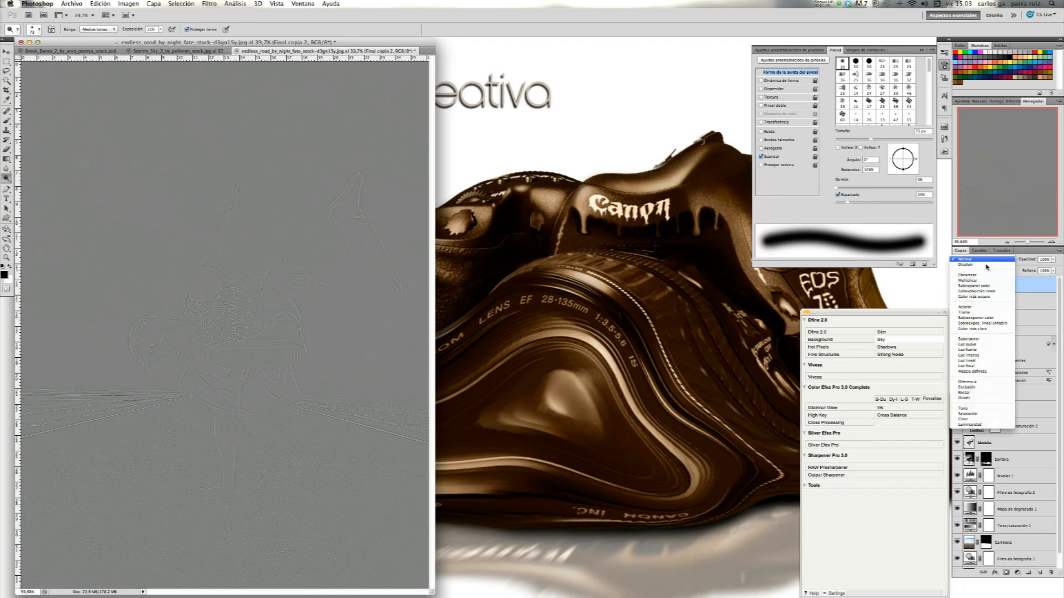
{"action": "left_click", "coordinate": [980, 343]}
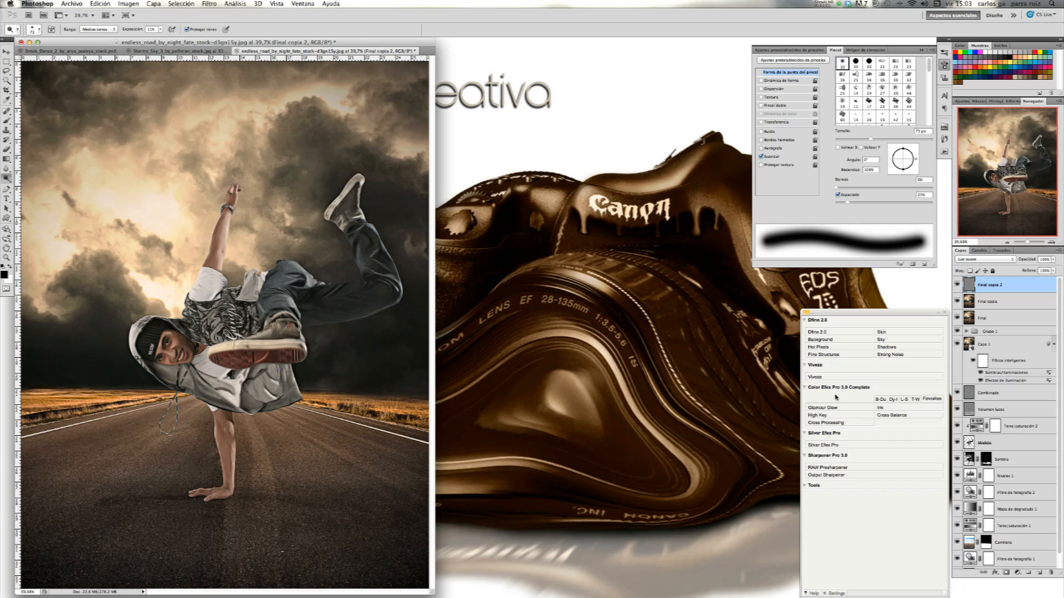
- Apply the Color Efex Pro Cross Processing filter to the image with its current settings
{"action": "left_click", "coordinate": [840, 424]}
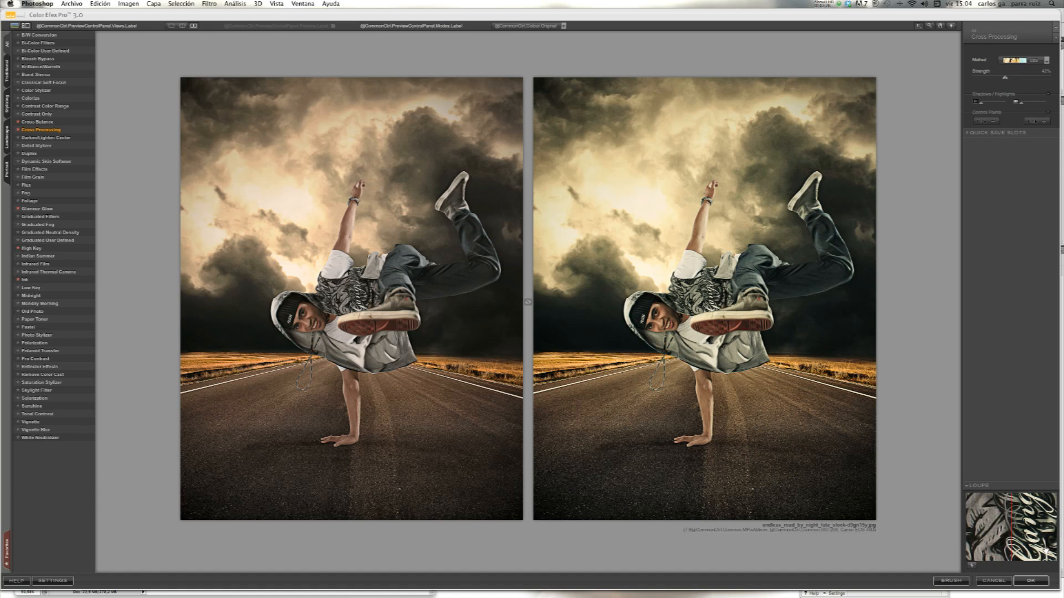
{"action": "left_click", "coordinate": [1031, 581]}
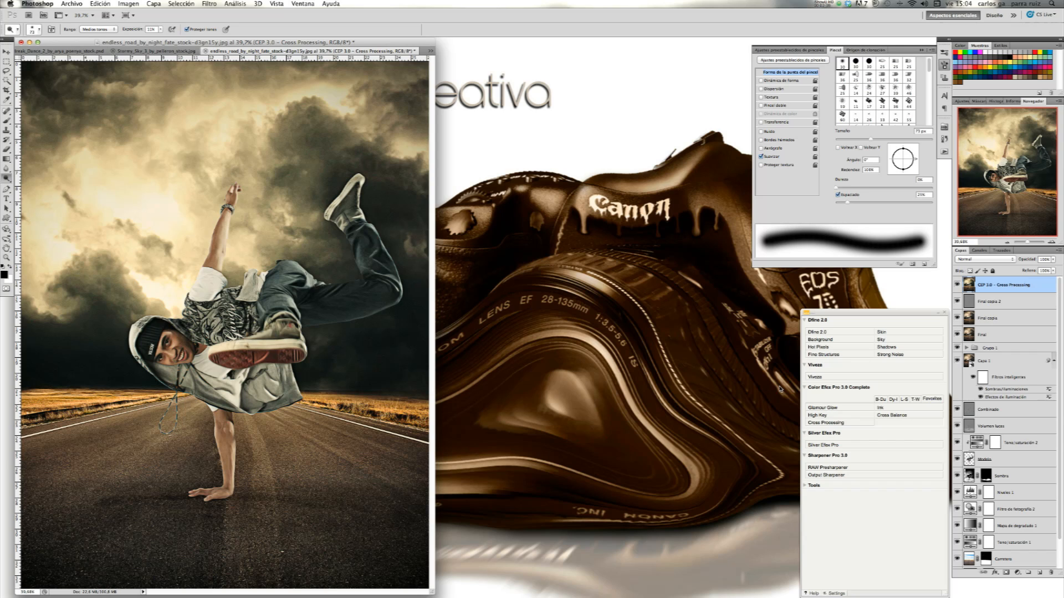
- Apply a Silver Efex Pro black-and-white conversion using the Overexpose EV +1 preset
{"action": "left_click", "coordinate": [827, 446]}
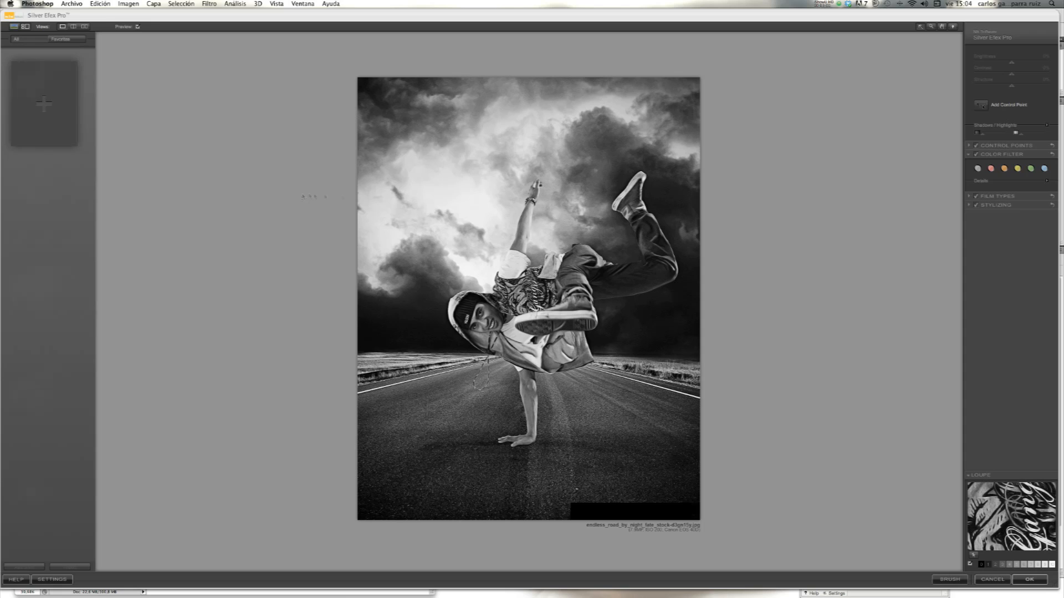
{"action": "left_click", "coordinate": [65, 314]}
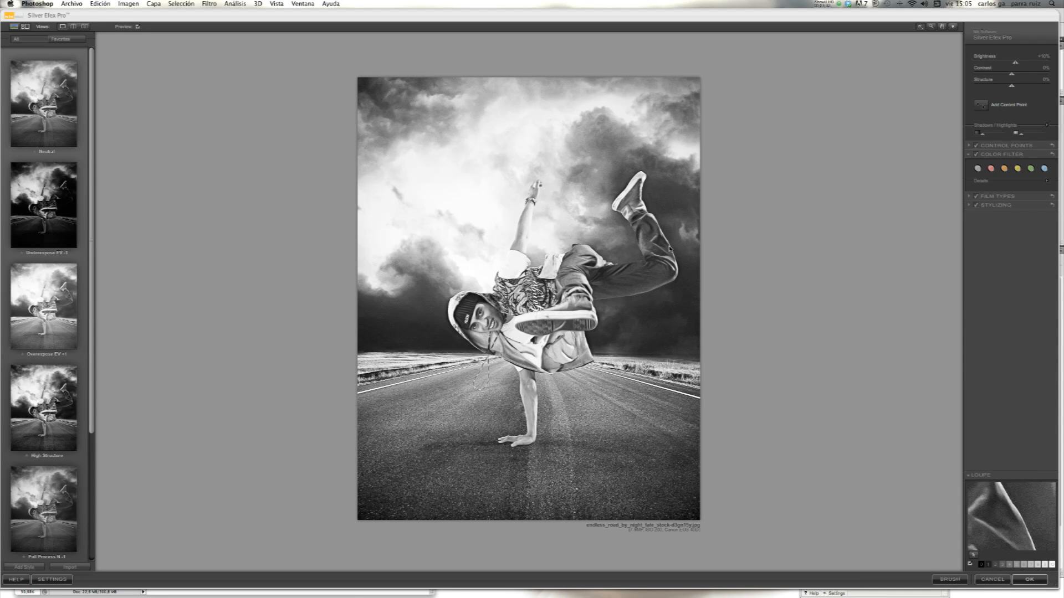
{"action": "left_click", "coordinate": [1038, 579]}
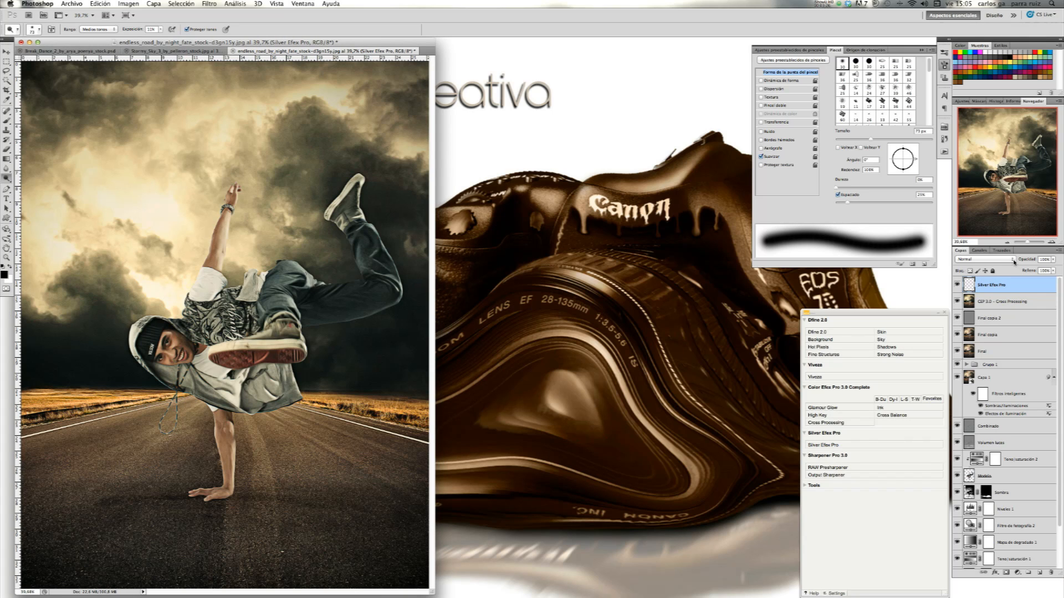
- Blend the Silver Efex Pro layer in Luz suave, lower its opacity, and compare the image with the layer hidden and shown
{"action": "left_click", "coordinate": [1013, 260]}
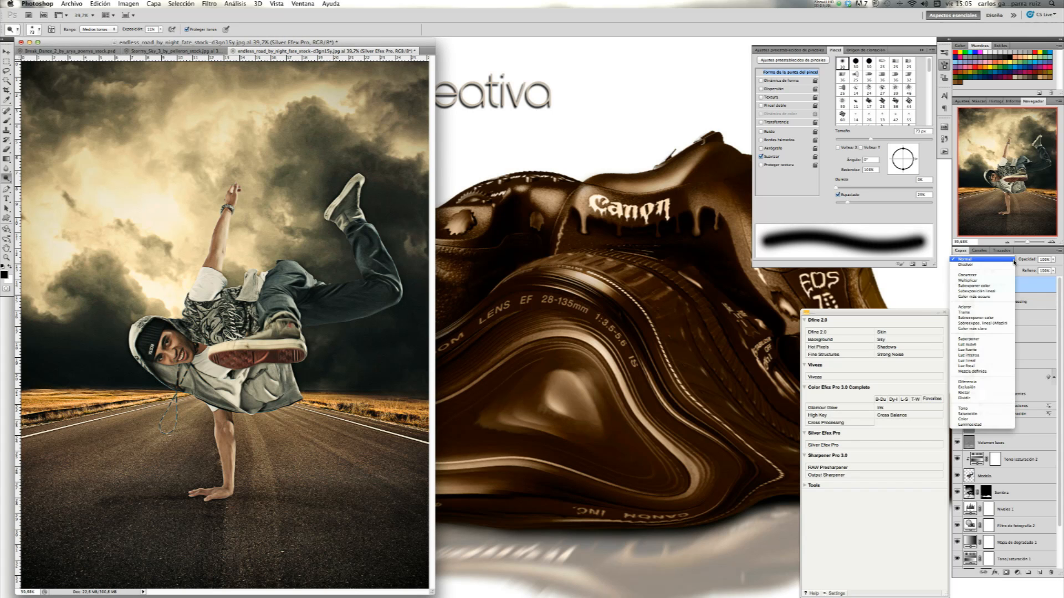
{"action": "left_click", "coordinate": [994, 344]}
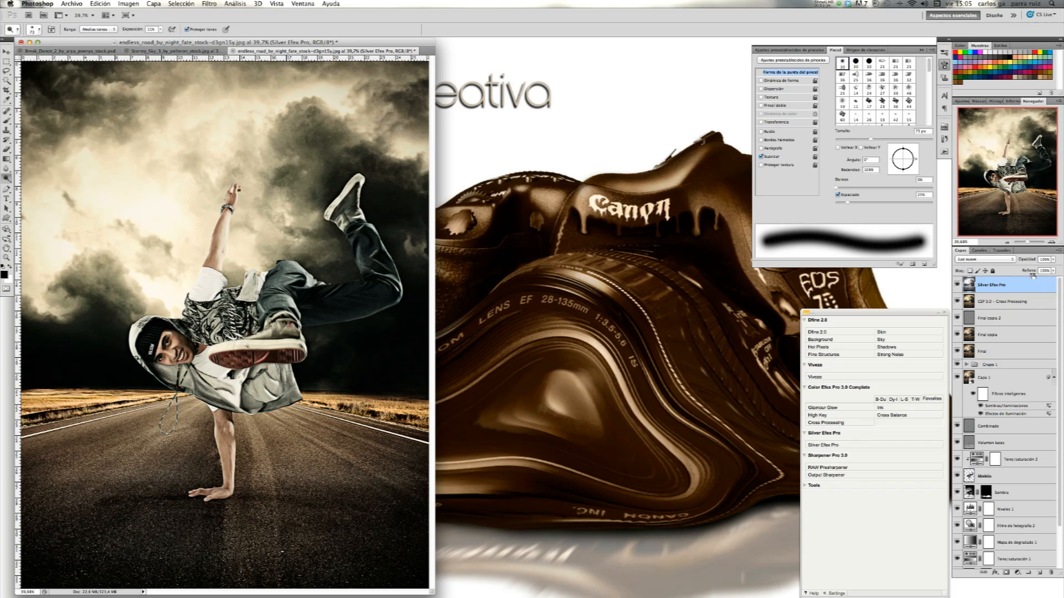
{"action": "left_click", "coordinate": [1054, 260]}
{"action": "left_click_drag", "start_coordinate": [1031, 270], "coordinate": [1031, 270]}
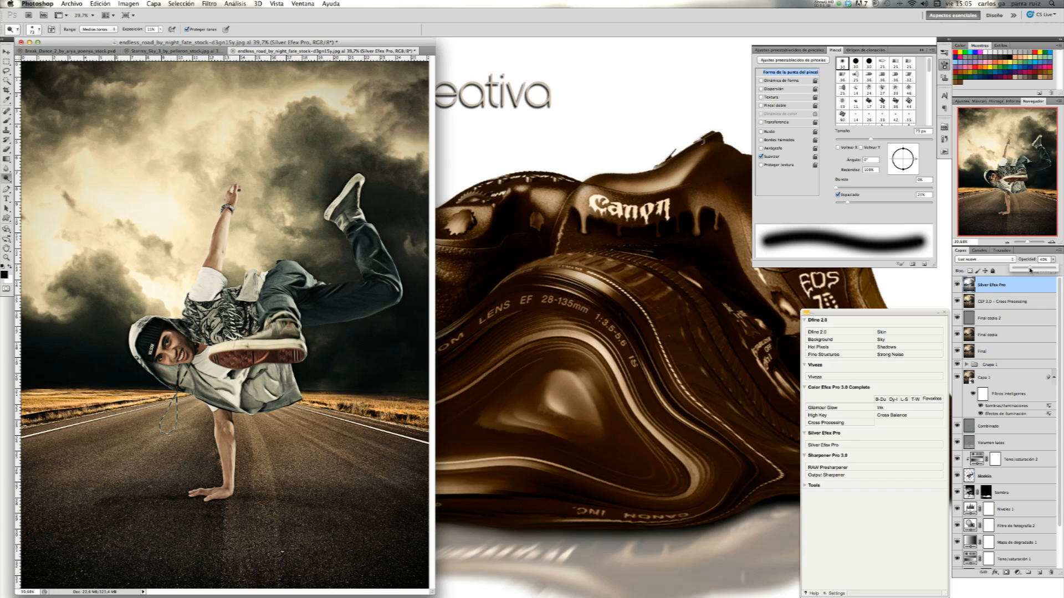
{"action": "left_click_drag", "start_coordinate": [1030, 270], "coordinate": [1028, 269]}
{"action": "left_click", "coordinate": [959, 284]}
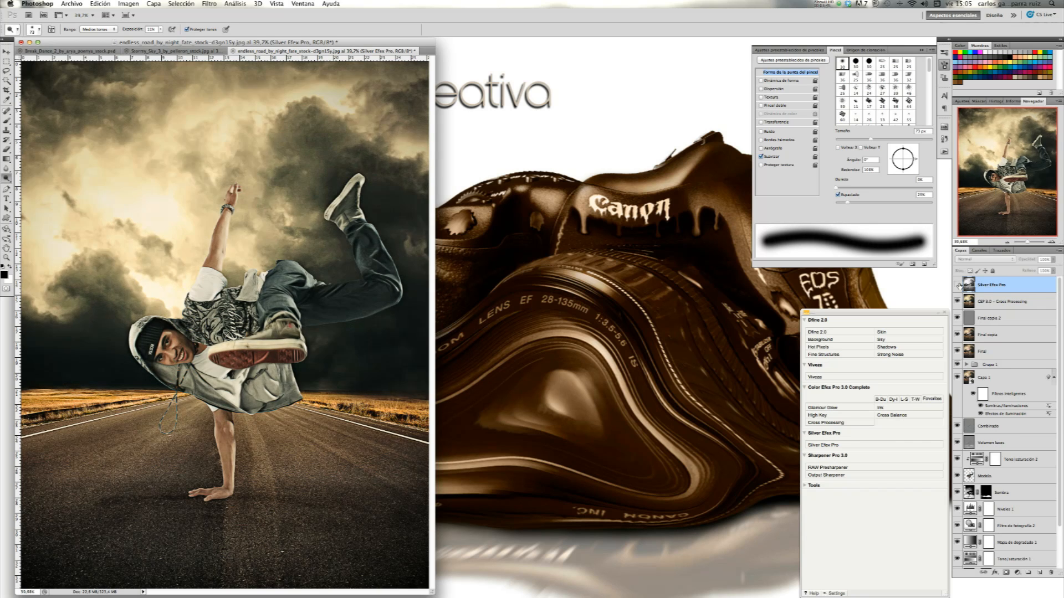
{"action": "left_click", "coordinate": [959, 284]}
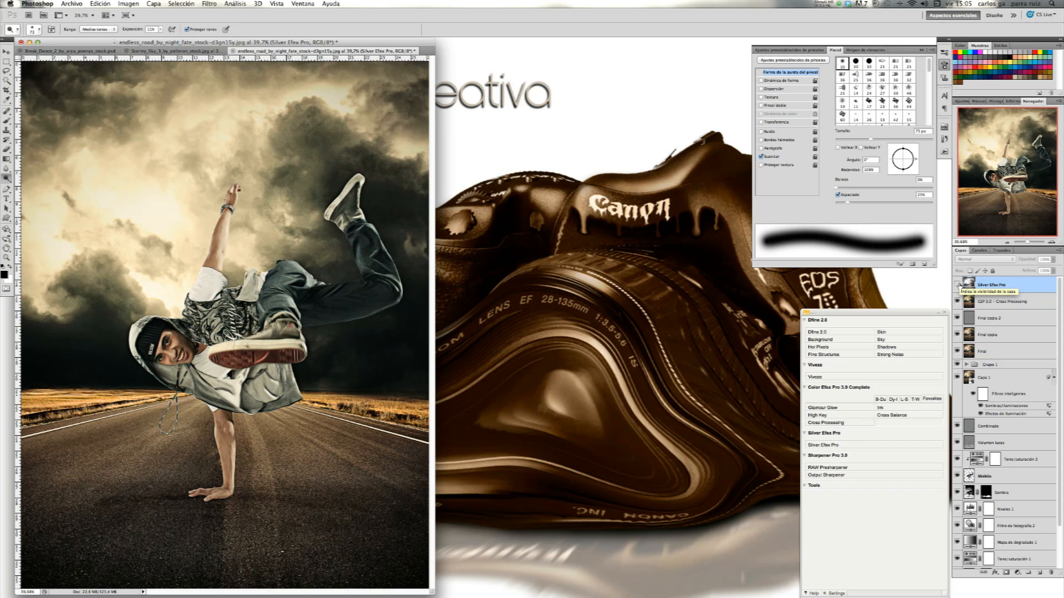
{"action": "left_click", "coordinate": [959, 284]}
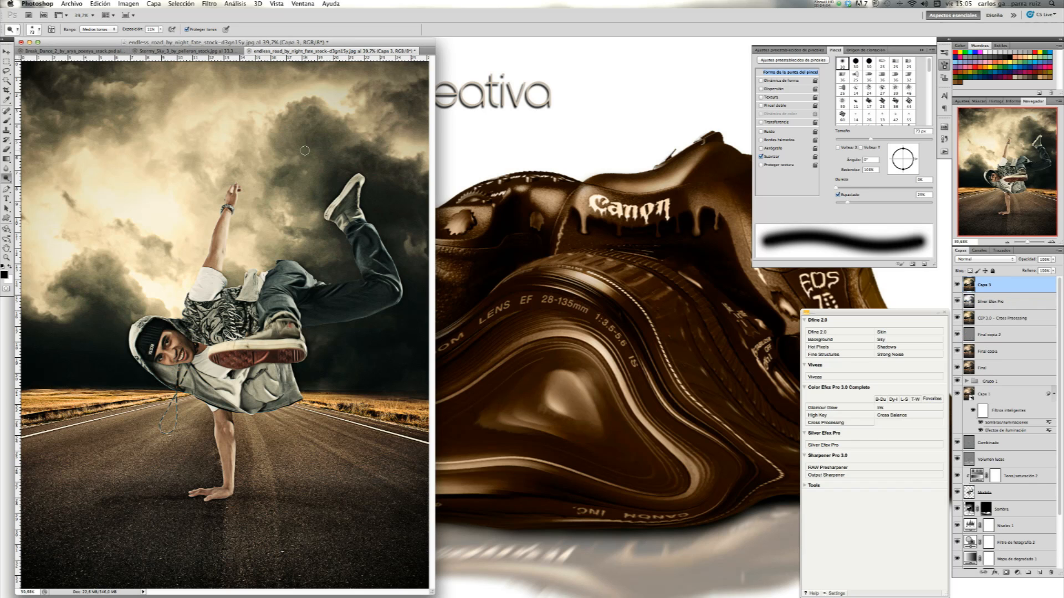
- Apply a Desenfoque gaussiano of about 12,5 pixels to the stamped layer Capa 3
{"action": "left_click", "coordinate": [210, 3]}
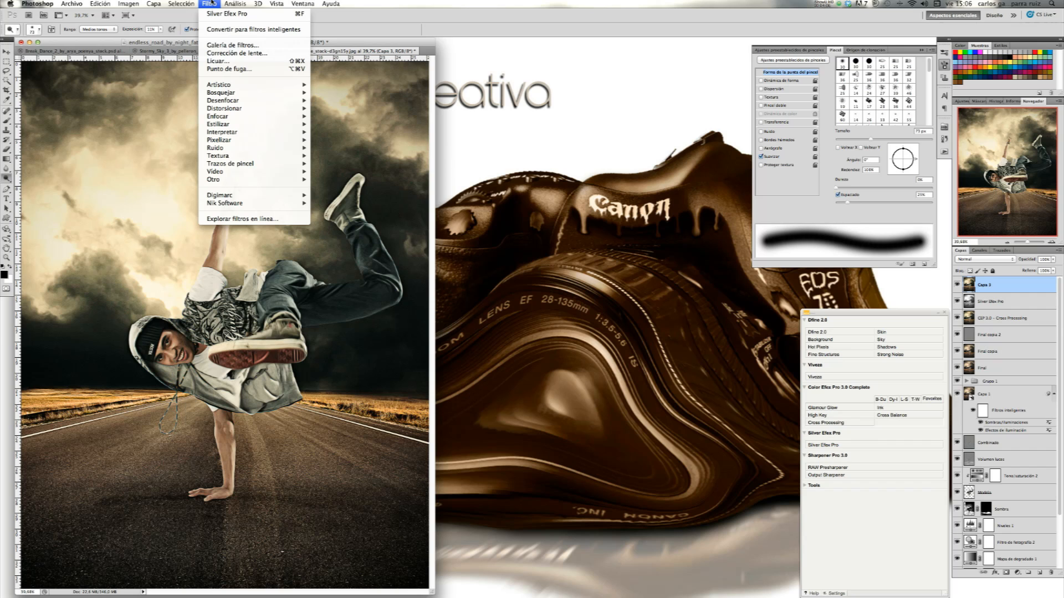
{"action": "mouse_move", "coordinate": [277, 100]}
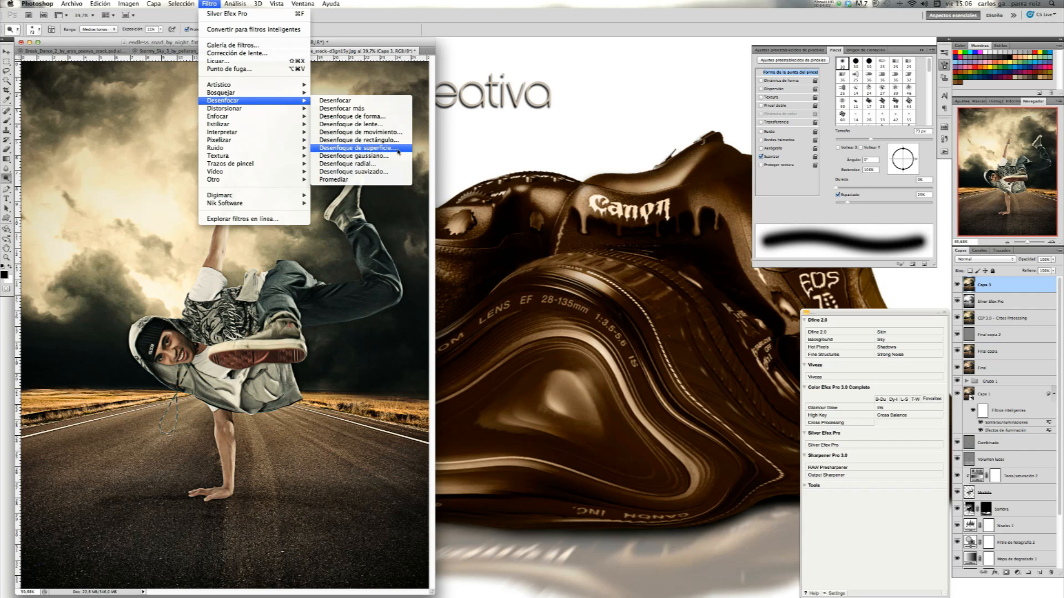
{"action": "left_click", "coordinate": [397, 156]}
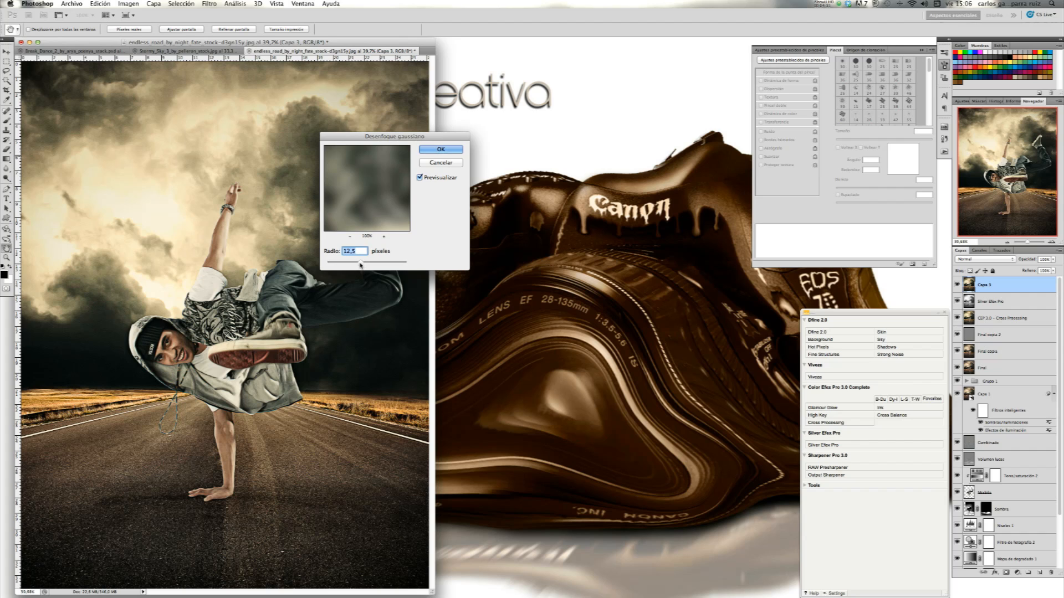
{"action": "left_click_drag", "start_coordinate": [360, 265], "coordinate": [362, 265]}
{"action": "left_click", "coordinate": [441, 149]}
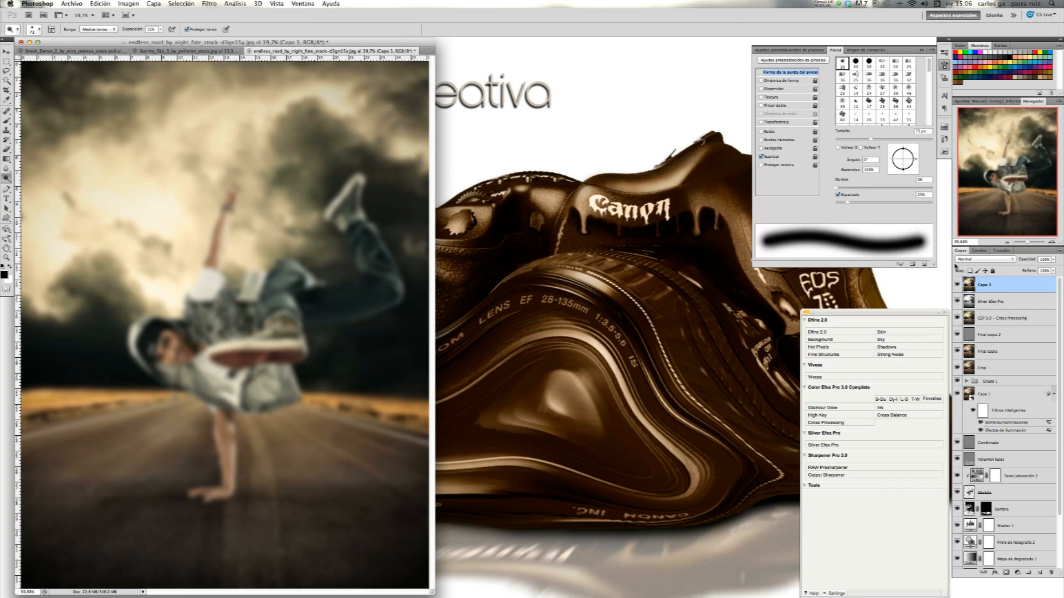
- Blend the blurred Capa 3 layer in Luz suave and reduce its opacity
{"action": "left_click", "coordinate": [977, 261]}
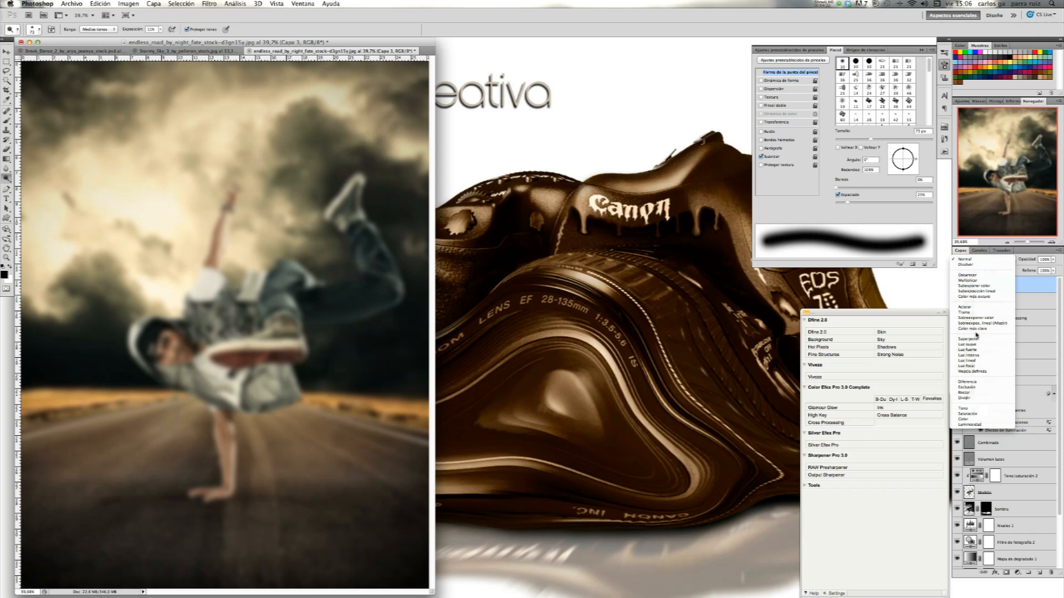
{"action": "left_click", "coordinate": [976, 347]}
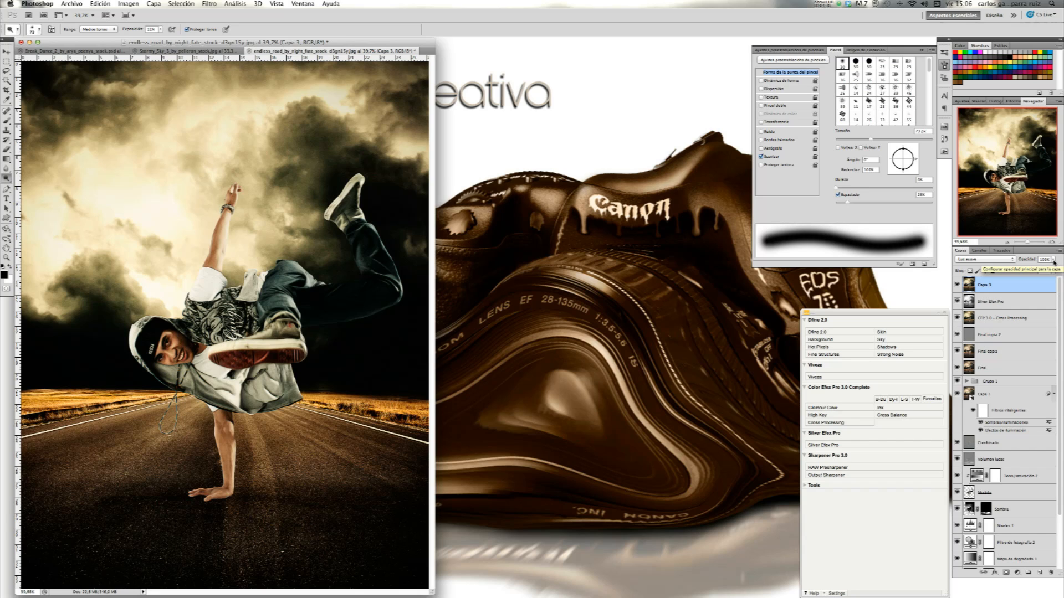
{"action": "left_click", "coordinate": [1054, 264]}
{"action": "left_click_drag", "start_coordinate": [1040, 271], "coordinate": [1035, 271]}
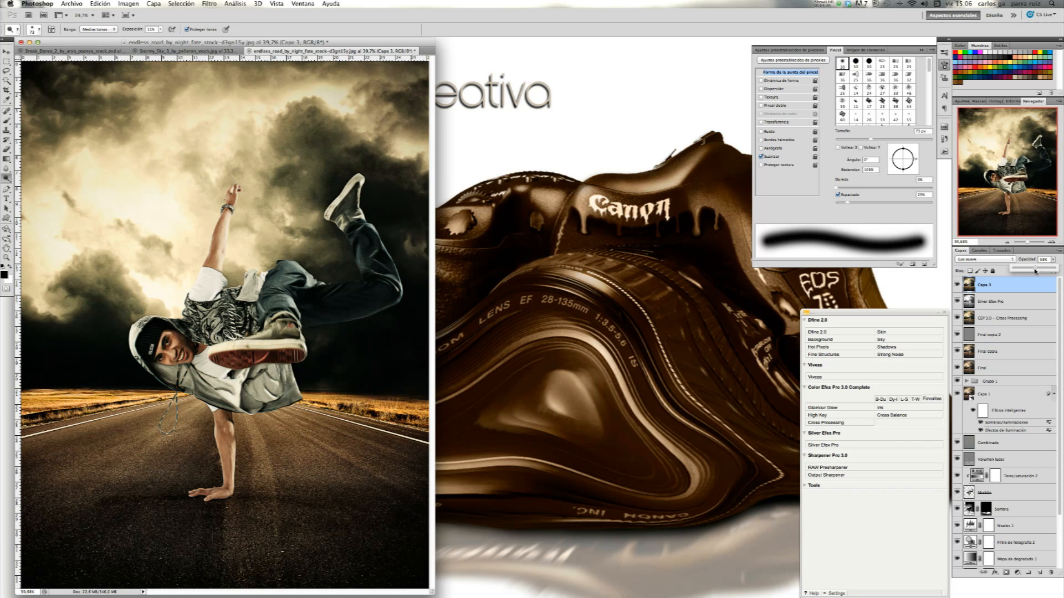
{"action": "left_click_drag", "start_coordinate": [1035, 271], "coordinate": [1037, 272]}
- Add a layer mask to Capa 3 and paint over the dancer with a black brush at reduced opacity
{"action": "left_click", "coordinate": [1007, 573]}
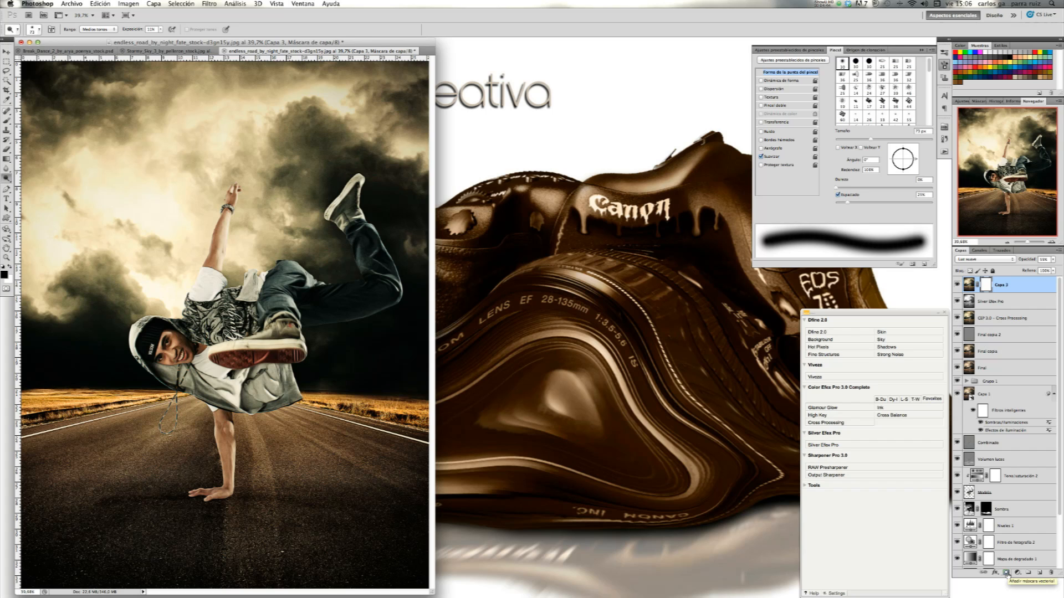
{"action": "key", "text": "b"}
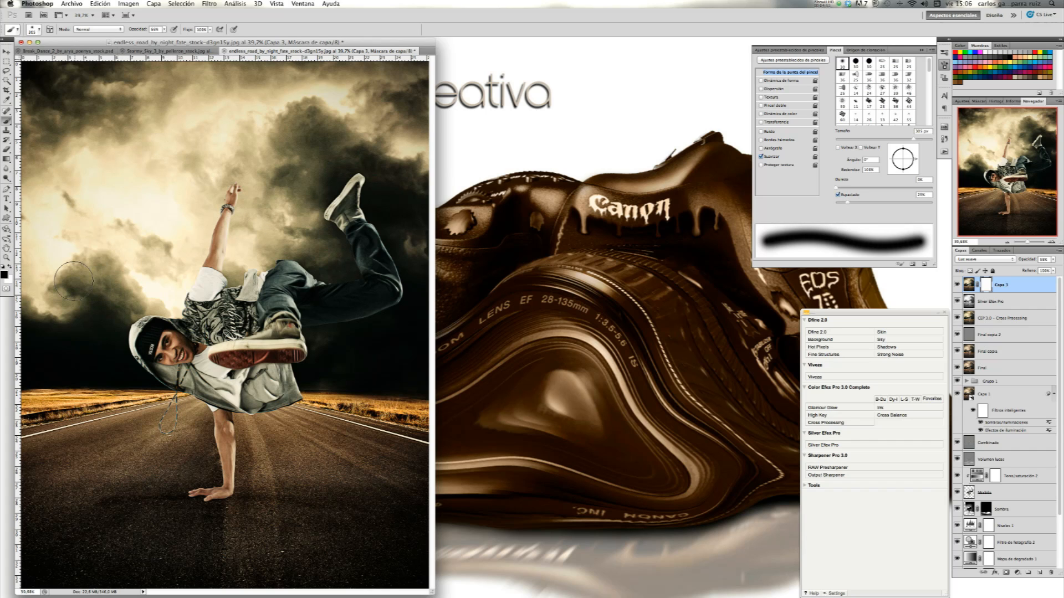
{"action": "left_click", "coordinate": [164, 29]}
{"action": "left_click_drag", "start_coordinate": [153, 39], "coordinate": [151, 38]}
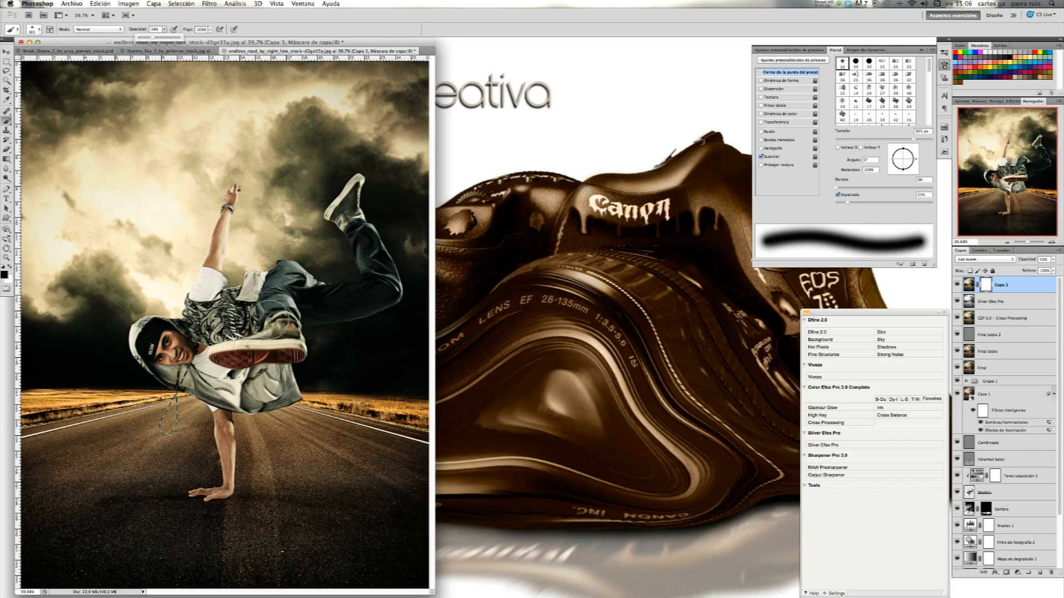
{"action": "left_click", "coordinate": [272, 300]}
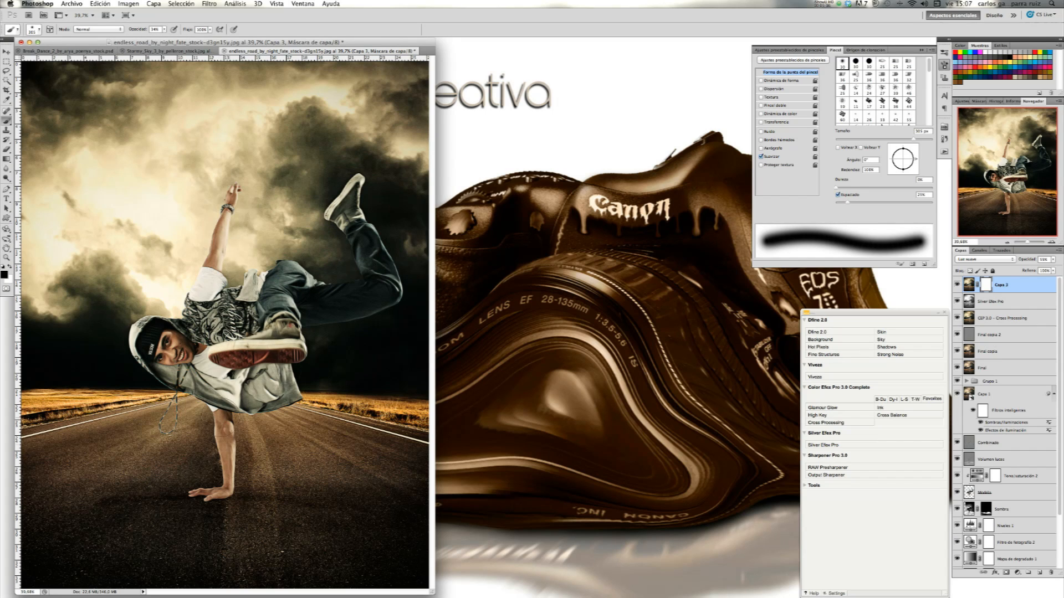
{"action": "mouse_move", "coordinate": [261, 376]}
{"action": "left_mouse_down"}
{"action": "mouse_move", "coordinate": [227, 259]}
{"action": "mouse_move", "coordinate": [233, 244]}
{"action": "left_mouse_up"}
{"action": "left_click_drag", "start_coordinate": [224, 244], "coordinate": [221, 266]}
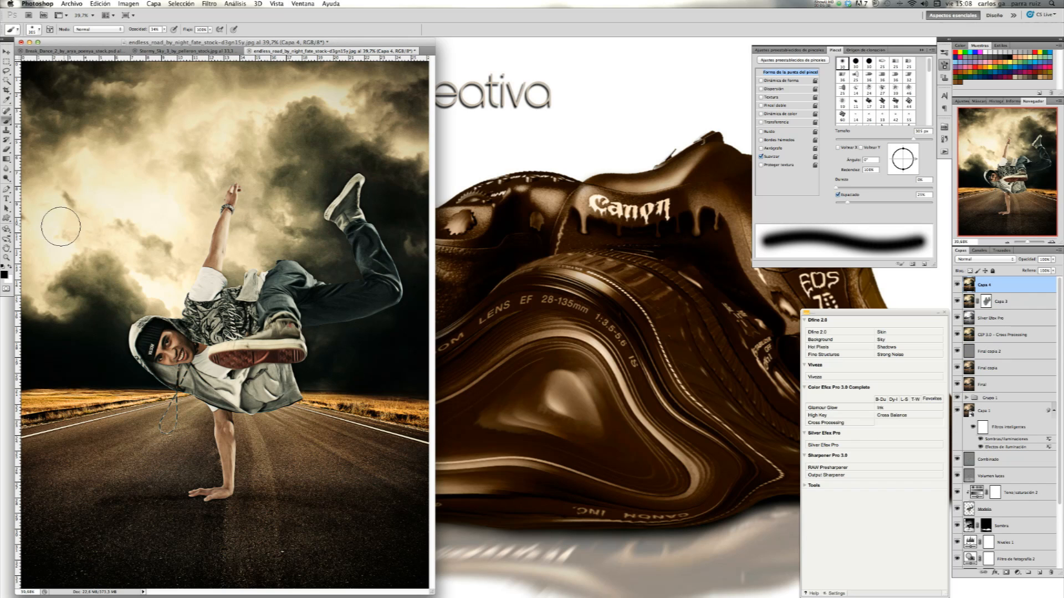
- Remove the small white mark on the road below the dashed loop on Capa 4 using the Parche tool
{"action": "left_click", "coordinate": [7, 257]}
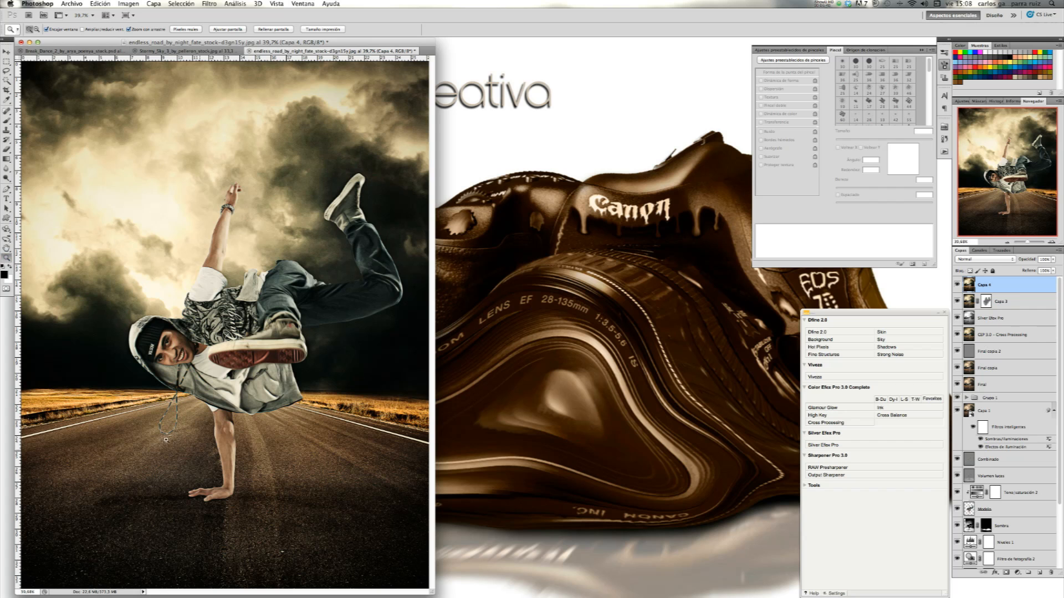
{"action": "mouse_move", "coordinate": [176, 439]}
{"action": "left_mouse_down"}
{"action": "mouse_move", "coordinate": [242, 436]}
{"action": "mouse_move", "coordinate": [185, 428]}
{"action": "left_mouse_up"}
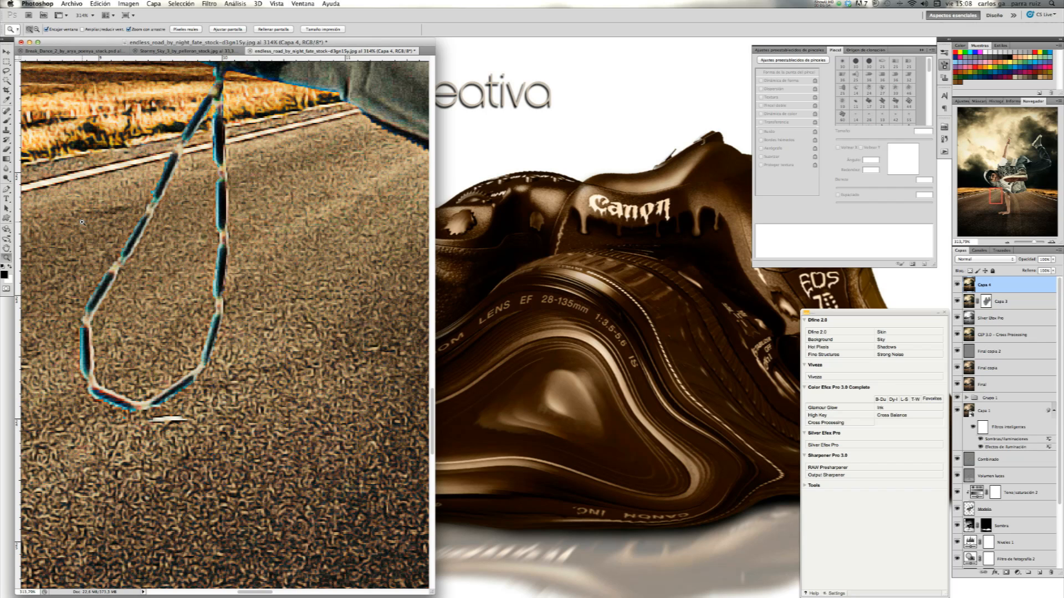
{"action": "left_click", "coordinate": [6, 71]}
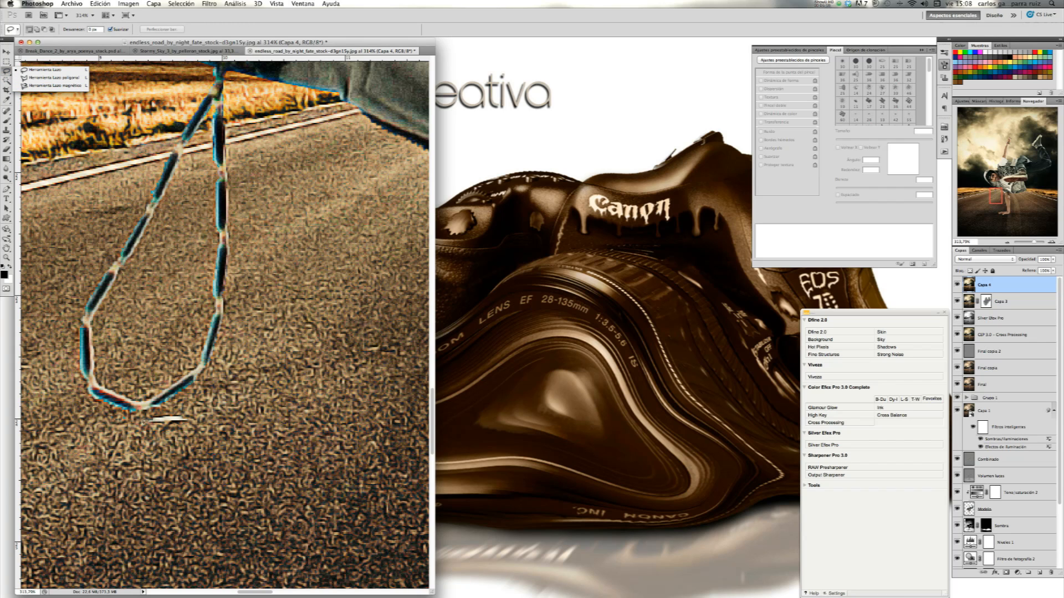
{"action": "left_click", "coordinate": [146, 418]}
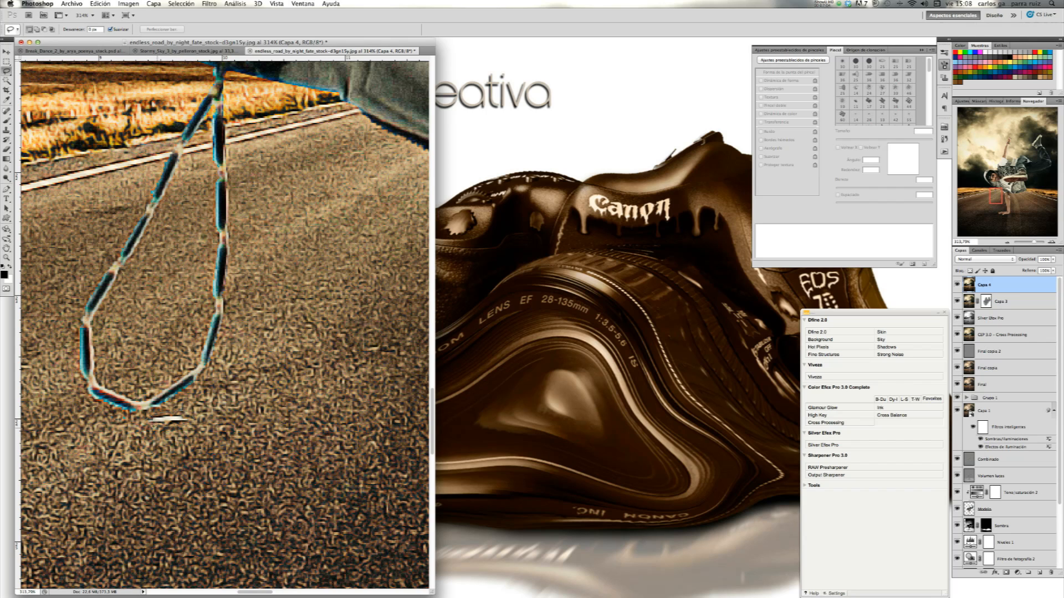
{"action": "mouse_move", "coordinate": [146, 419]}
{"action": "left_mouse_down"}
{"action": "mouse_move", "coordinate": [189, 417]}
{"action": "mouse_move", "coordinate": [147, 421]}
{"action": "left_mouse_up"}
{"action": "left_click", "coordinate": [7, 111]}
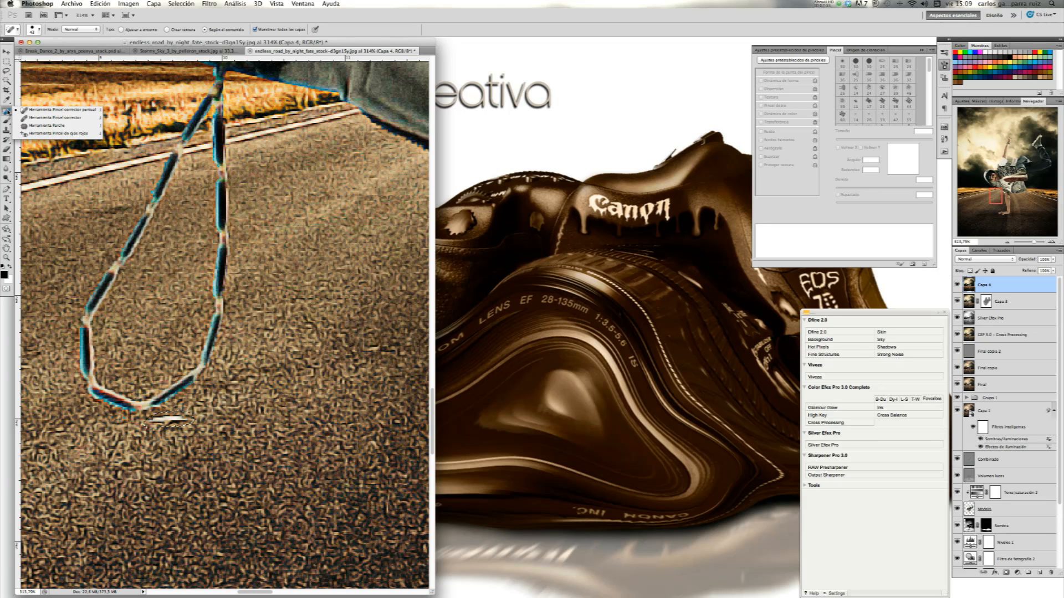
{"action": "left_click", "coordinate": [24, 126]}
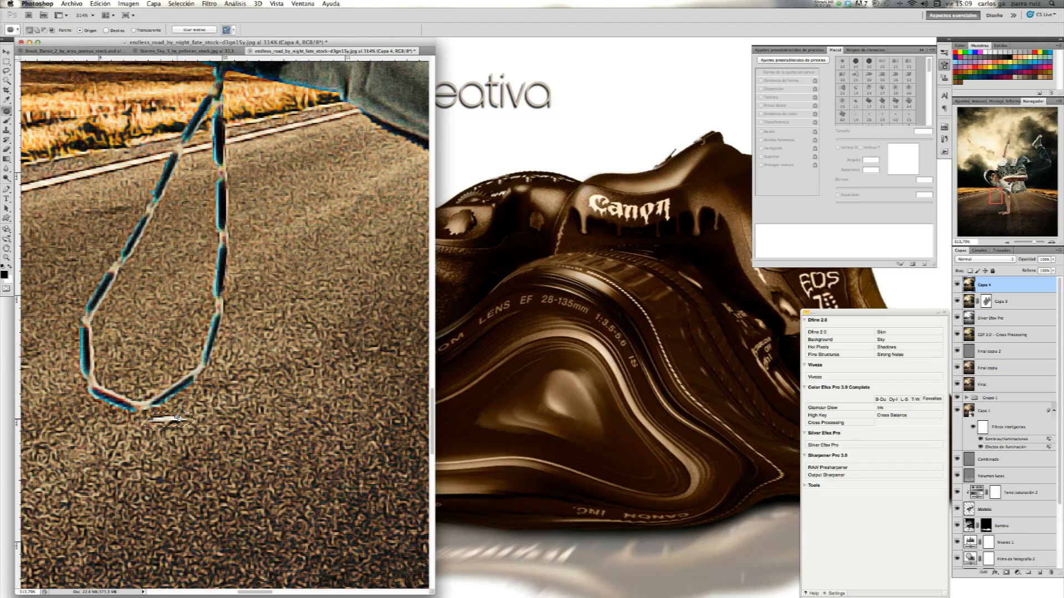
{"action": "left_click_drag", "start_coordinate": [167, 419], "coordinate": [216, 441]}
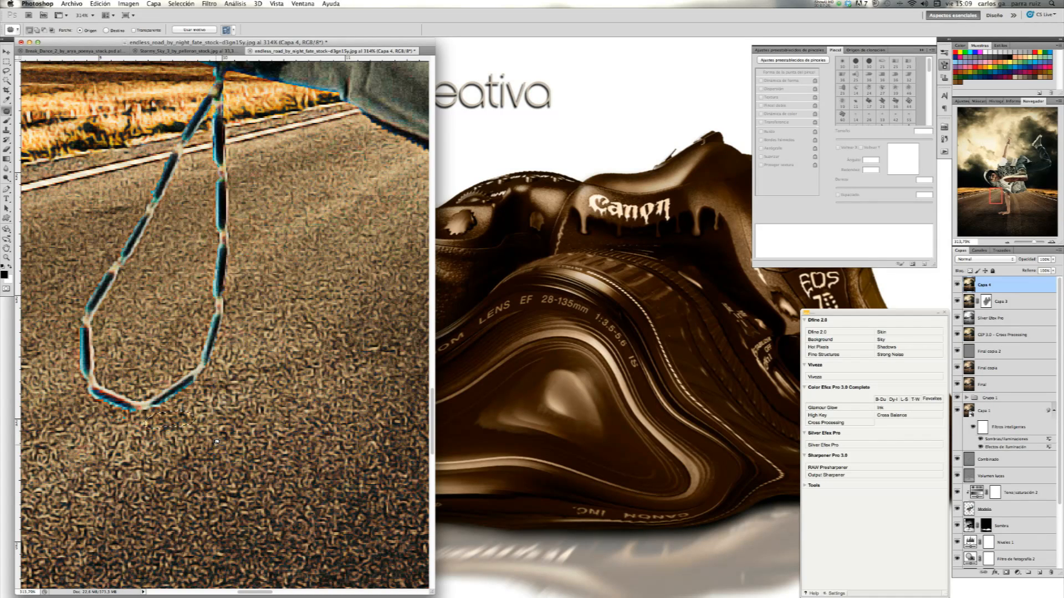
- Clear the Parche selection on Capa 4 and fit the whole montage in the document window
{"action": "key", "text": "super+d"}
{"action": "key", "text": "super+0"}
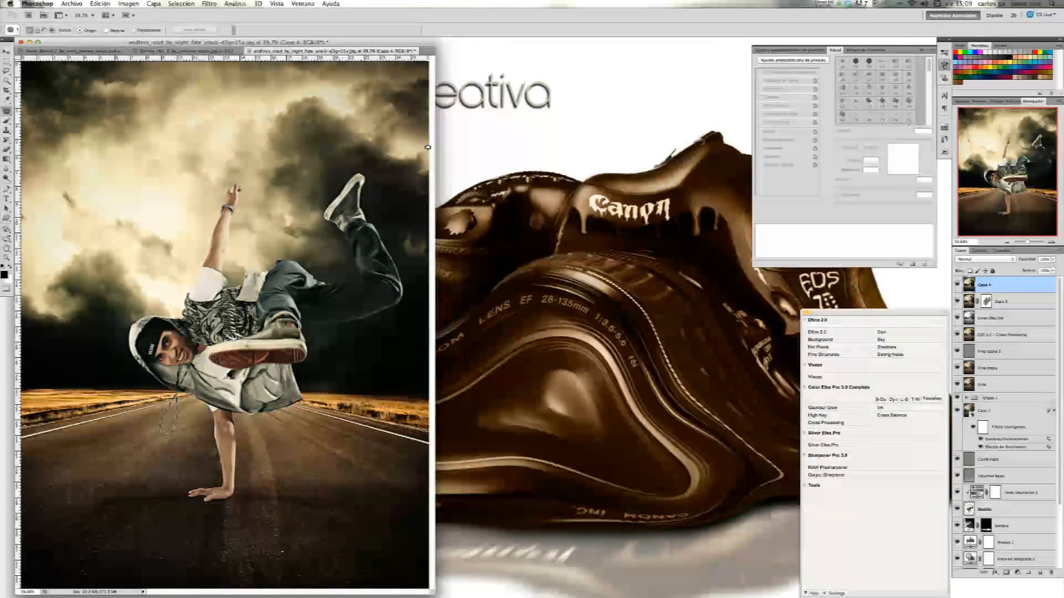
{"action": "scroll", "coordinate": [973, 291], "scroll_direction": "down", "scroll_amount": 1}
{"action": "scroll", "coordinate": [989, 315], "scroll_direction": "down", "scroll_amount": 4}
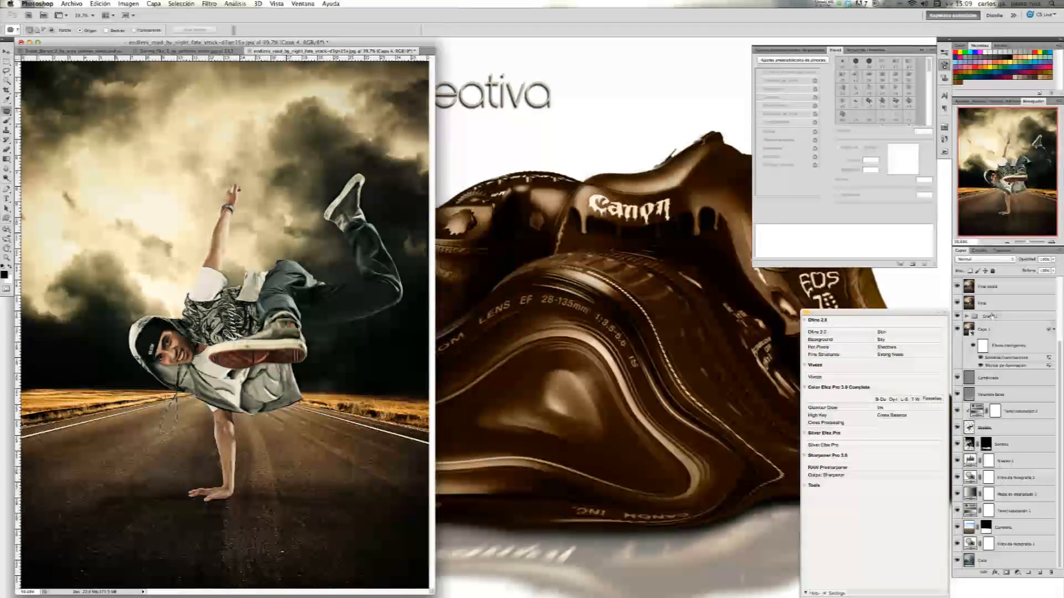
{"action": "scroll", "coordinate": [991, 316], "scroll_direction": "up", "scroll_amount": 5}
- Hide every layer above the sky base layer, from Capa 4 down to Filtro de fotografía 1
{"action": "left_click_drag", "start_coordinate": [956, 284], "coordinate": [951, 549]}
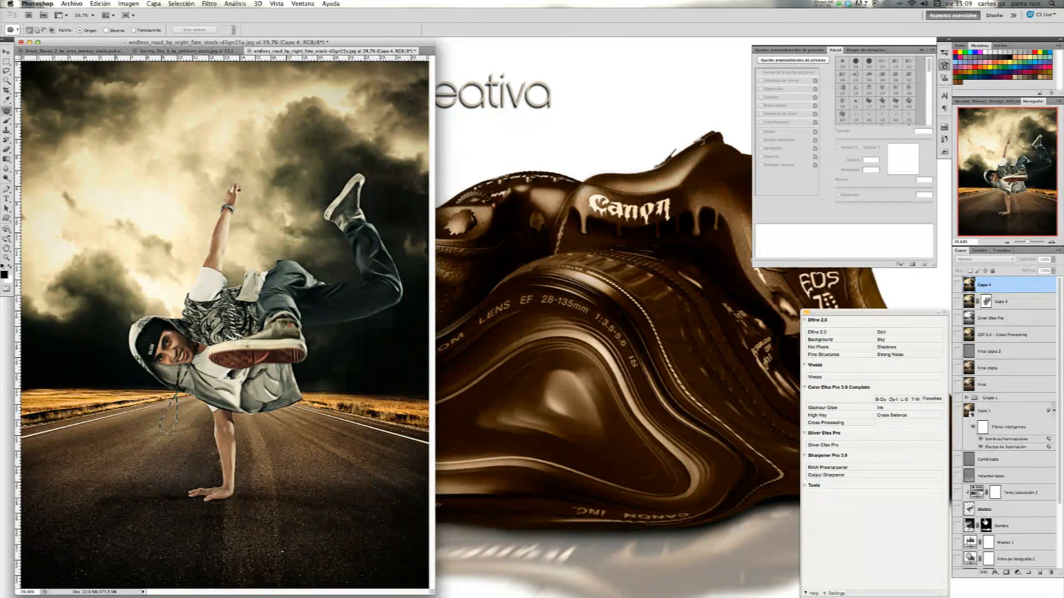
{"action": "scroll", "coordinate": [985, 522], "scroll_direction": "down", "scroll_amount": 5}
{"action": "left_click_drag", "start_coordinate": [958, 497], "coordinate": [956, 557]}
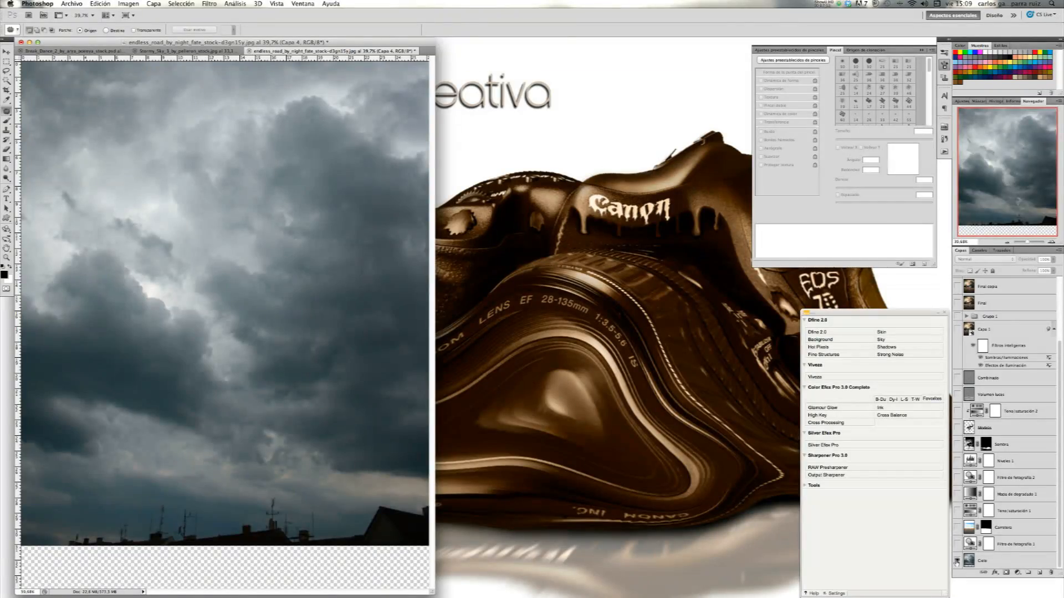
- Show the Carretera road layer on its own, and turn the sky layer and Filtro de fotografía 1 back on
{"action": "left_click", "coordinate": [958, 560]}
{"action": "left_click", "coordinate": [957, 527]}
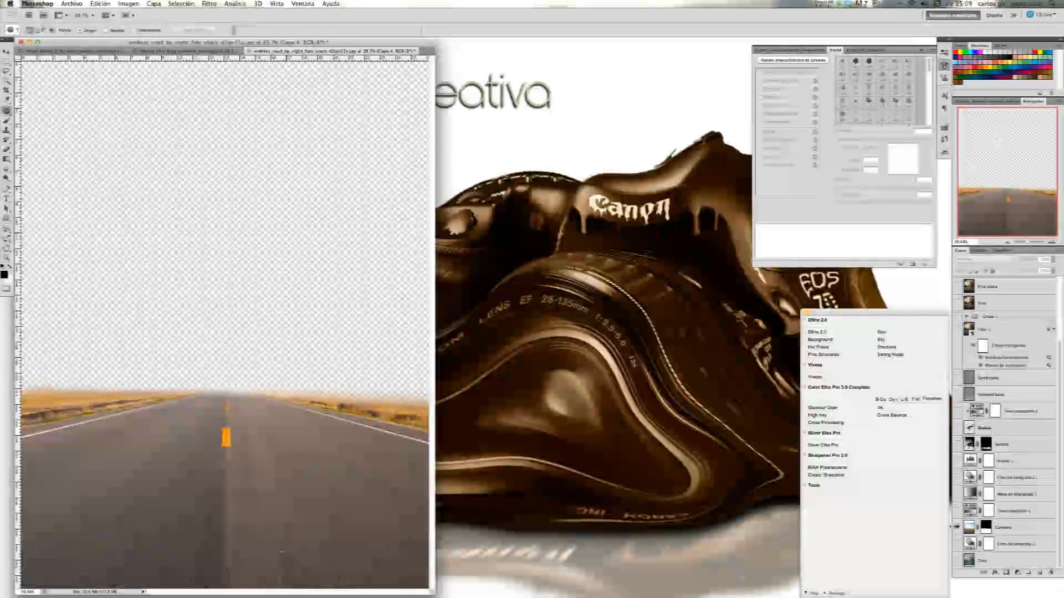
{"action": "left_click", "coordinate": [957, 561]}
{"action": "left_click", "coordinate": [958, 545]}
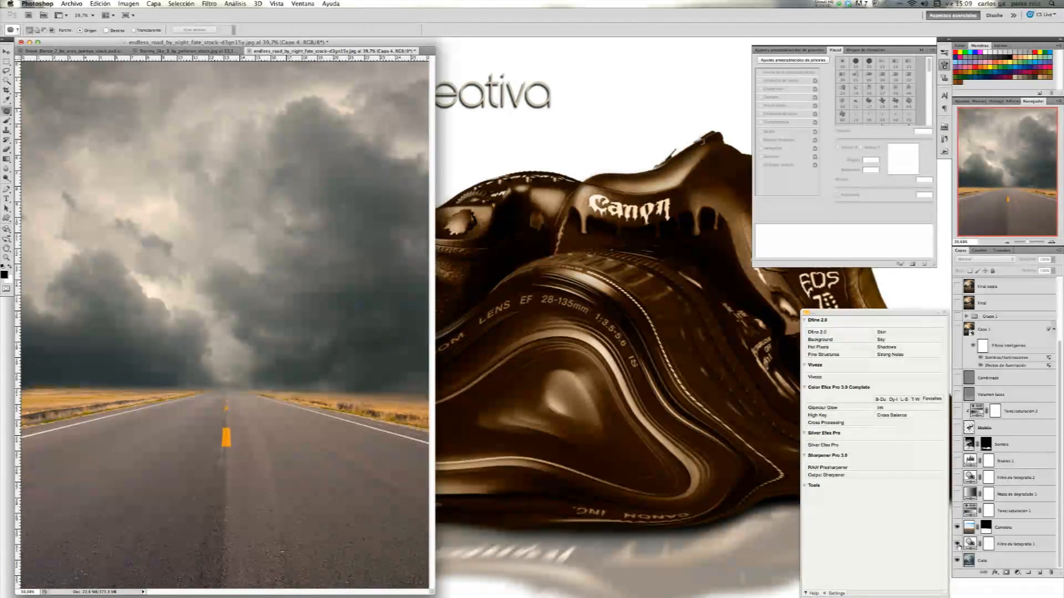
- Turn on the layers from Tono/saturación 1 up through Niveles 1, plus Sombra and the Modelo dancer cut-out, to review the build-up
{"action": "left_click", "coordinate": [958, 511]}
{"action": "left_click", "coordinate": [958, 494]}
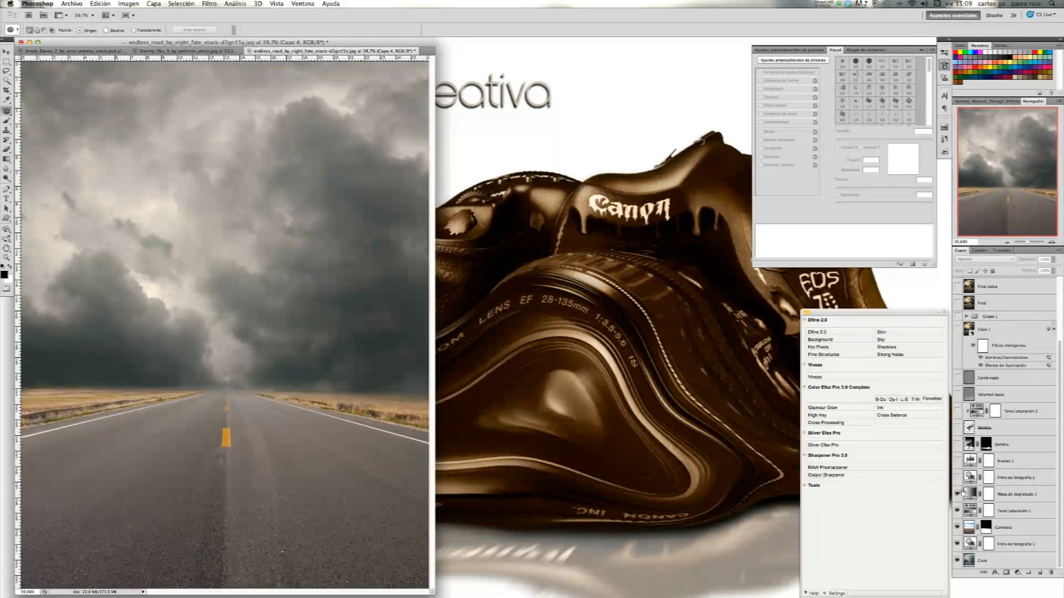
{"action": "left_click", "coordinate": [958, 478]}
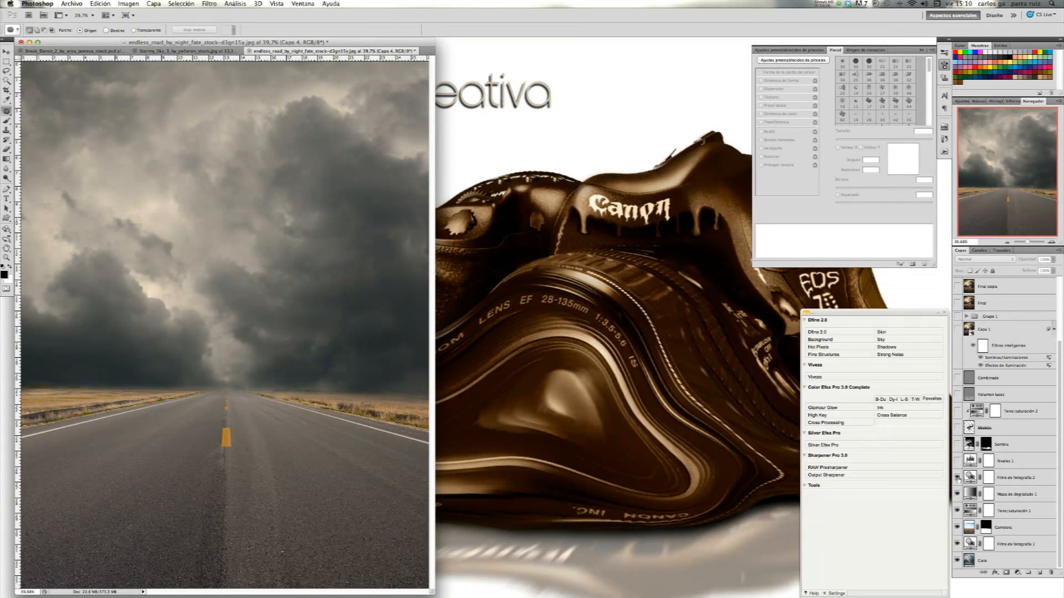
{"action": "left_click", "coordinate": [957, 462]}
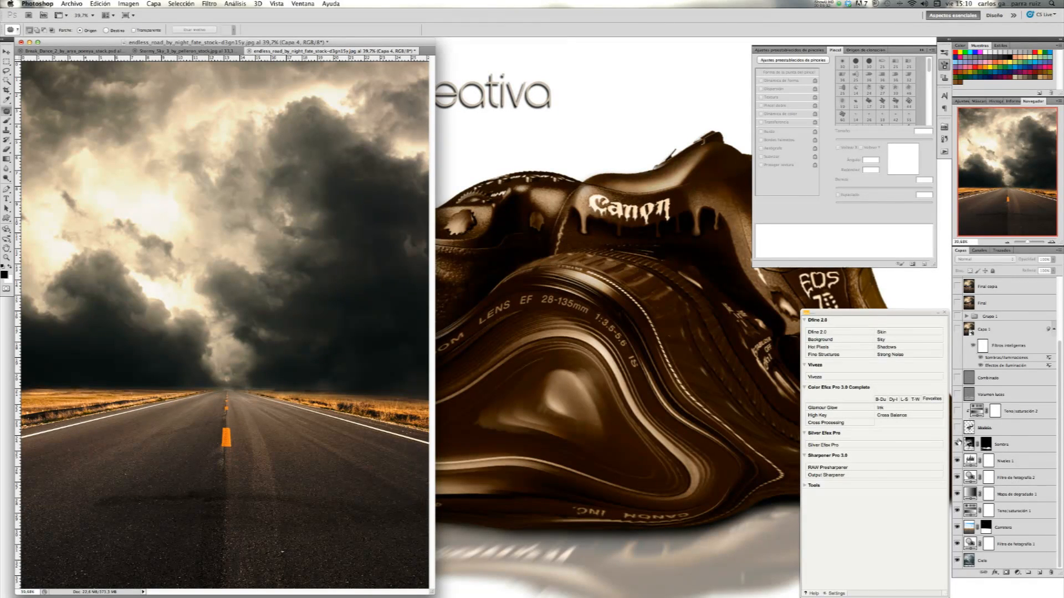
{"action": "left_click", "coordinate": [958, 428]}
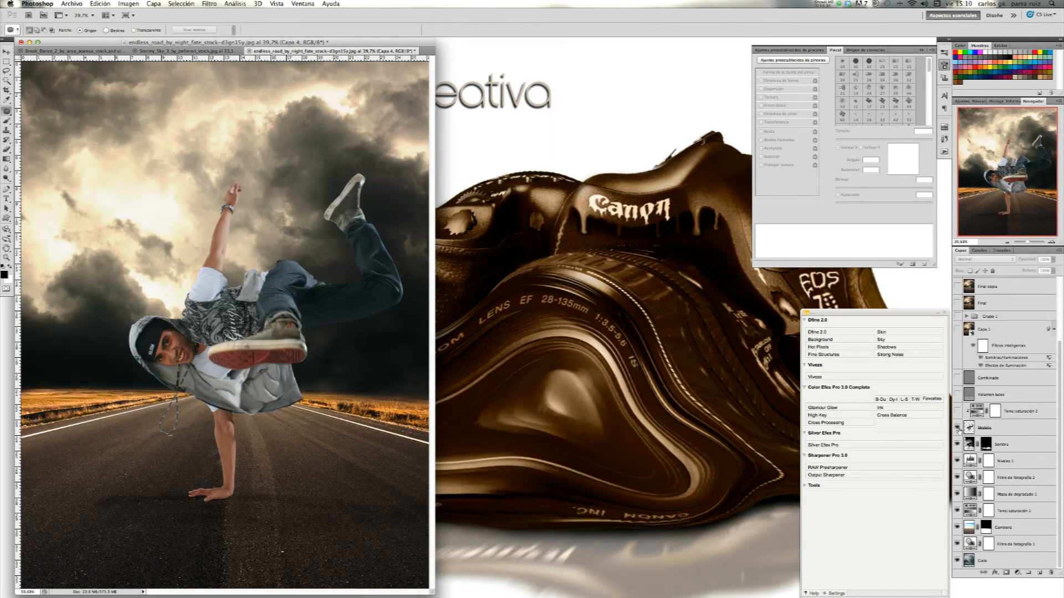
- Turn on Tono/saturación 2, Volumen luces, Combinado, Capa 1, Grupo 1, Final and Final copia to review the retouching
{"action": "left_click", "coordinate": [957, 411]}
{"action": "left_click", "coordinate": [957, 394]}
{"action": "left_click", "coordinate": [957, 329]}
{"action": "left_click", "coordinate": [957, 378]}
{"action": "left_click", "coordinate": [957, 316]}
{"action": "left_click", "coordinate": [957, 304]}
{"action": "left_click", "coordinate": [957, 287]}
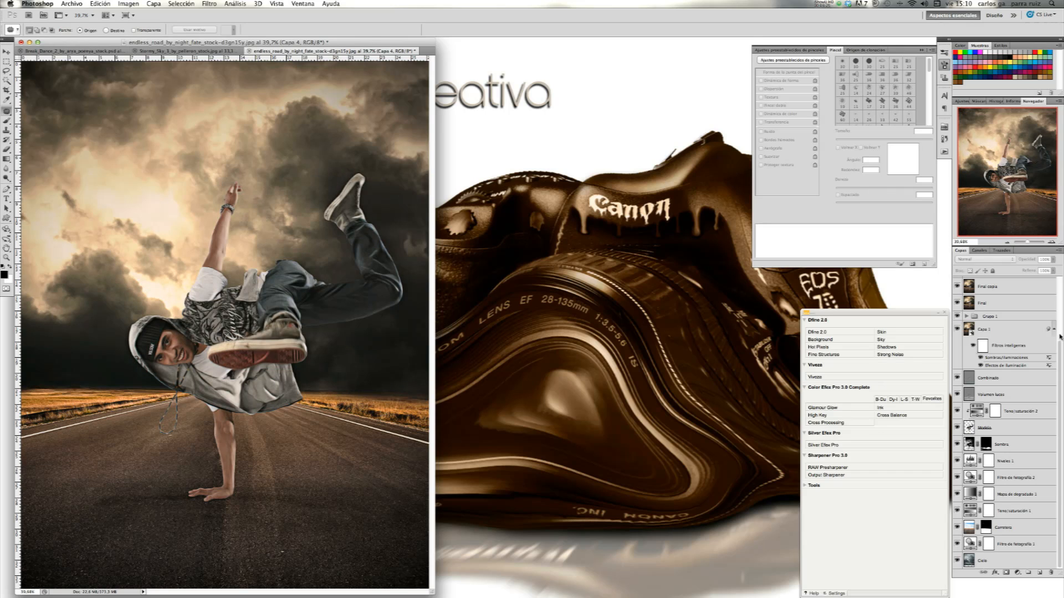
- Turn on the remaining layers from Final copia 2 through the Nik effect layers and Capa 3 up to Capa 4
{"action": "left_click", "coordinate": [1060, 282]}
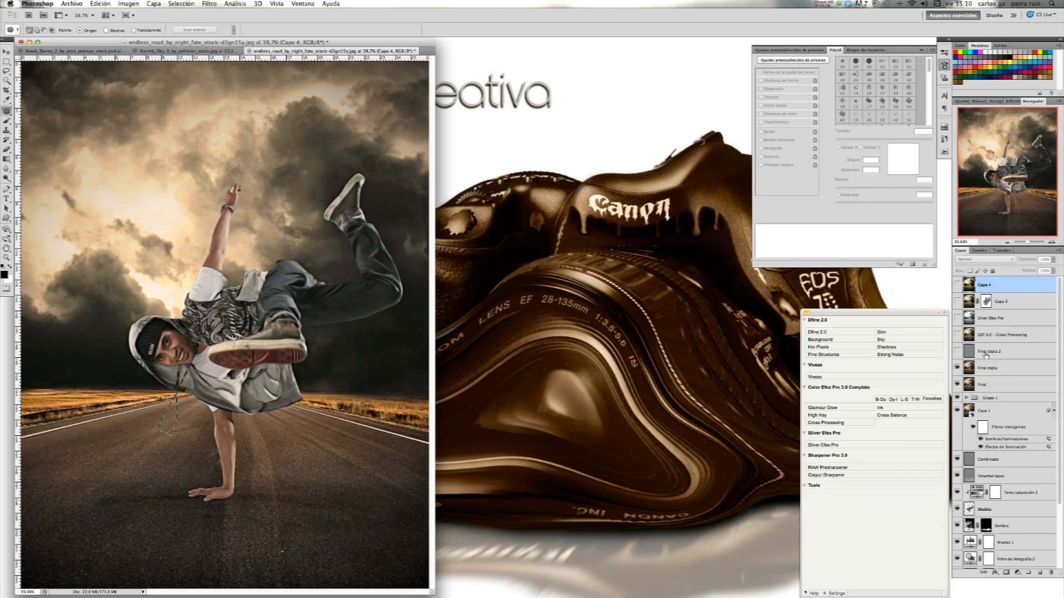
{"action": "left_click", "coordinate": [957, 351]}
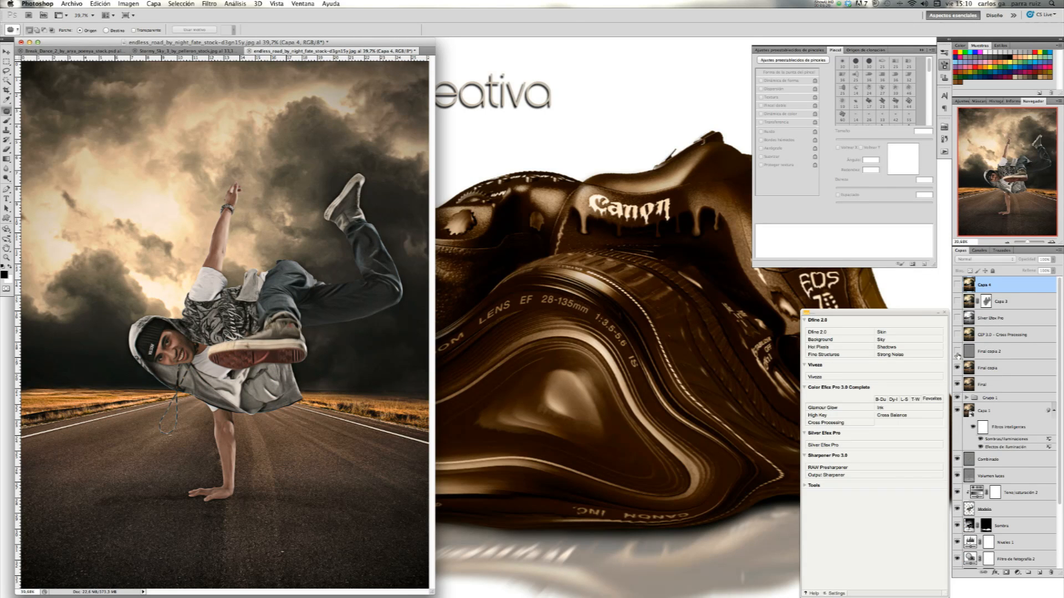
{"action": "left_click", "coordinate": [958, 318]}
{"action": "left_click", "coordinate": [958, 287]}
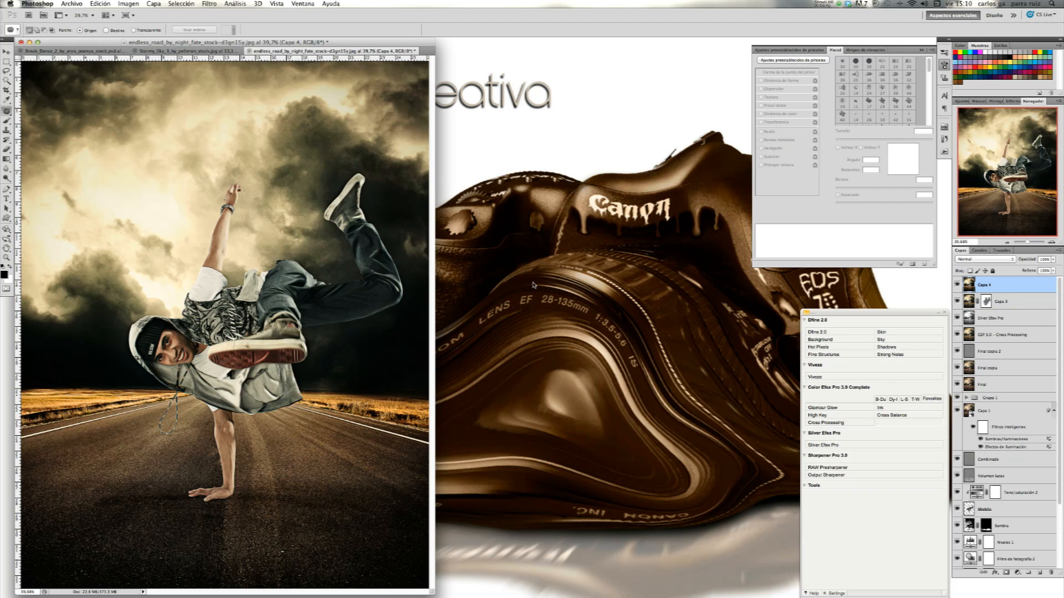
{"action": "key", "text": "super+Tab"}
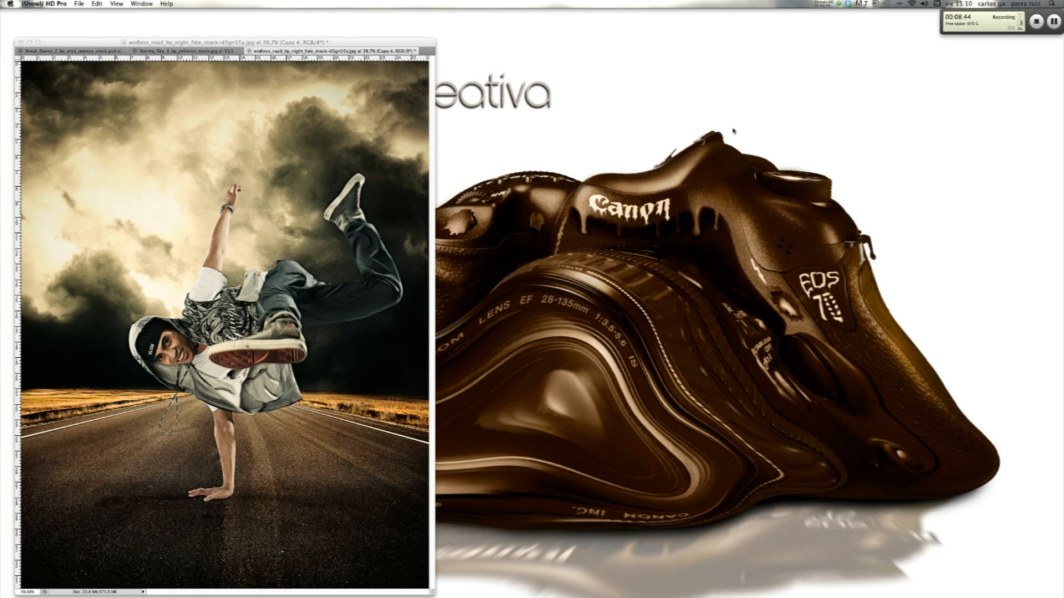